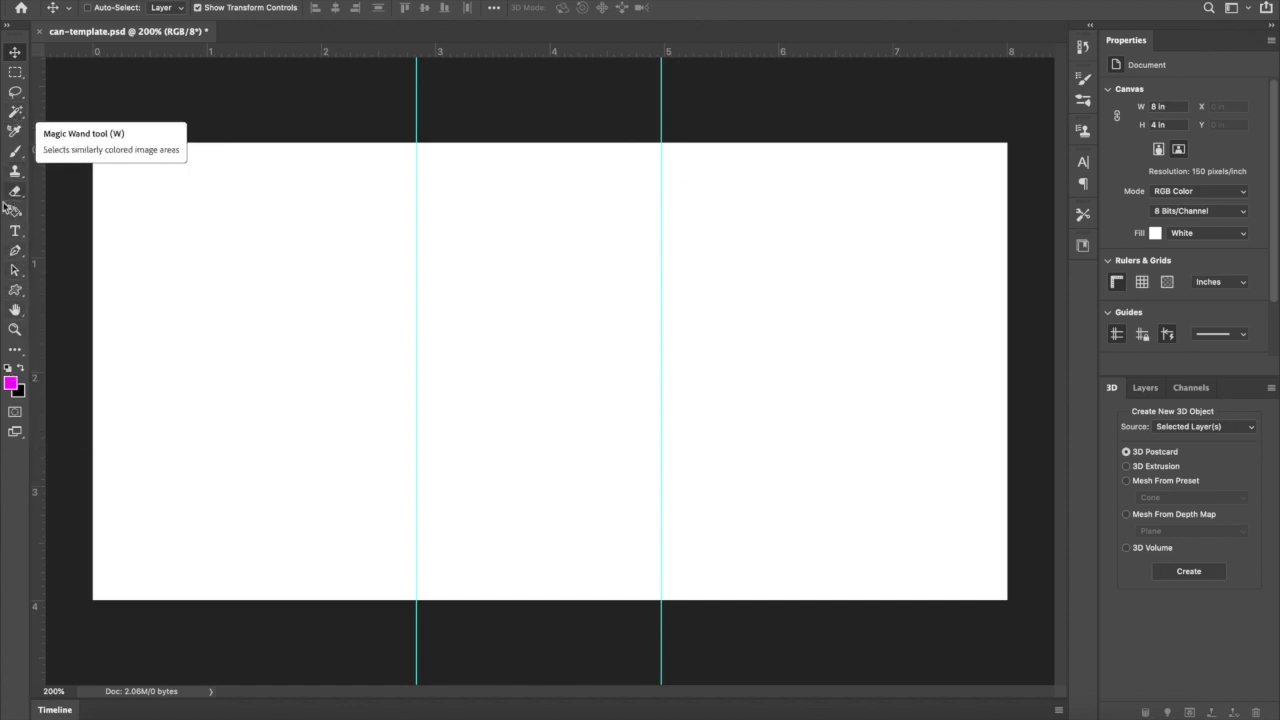
click(14, 233)
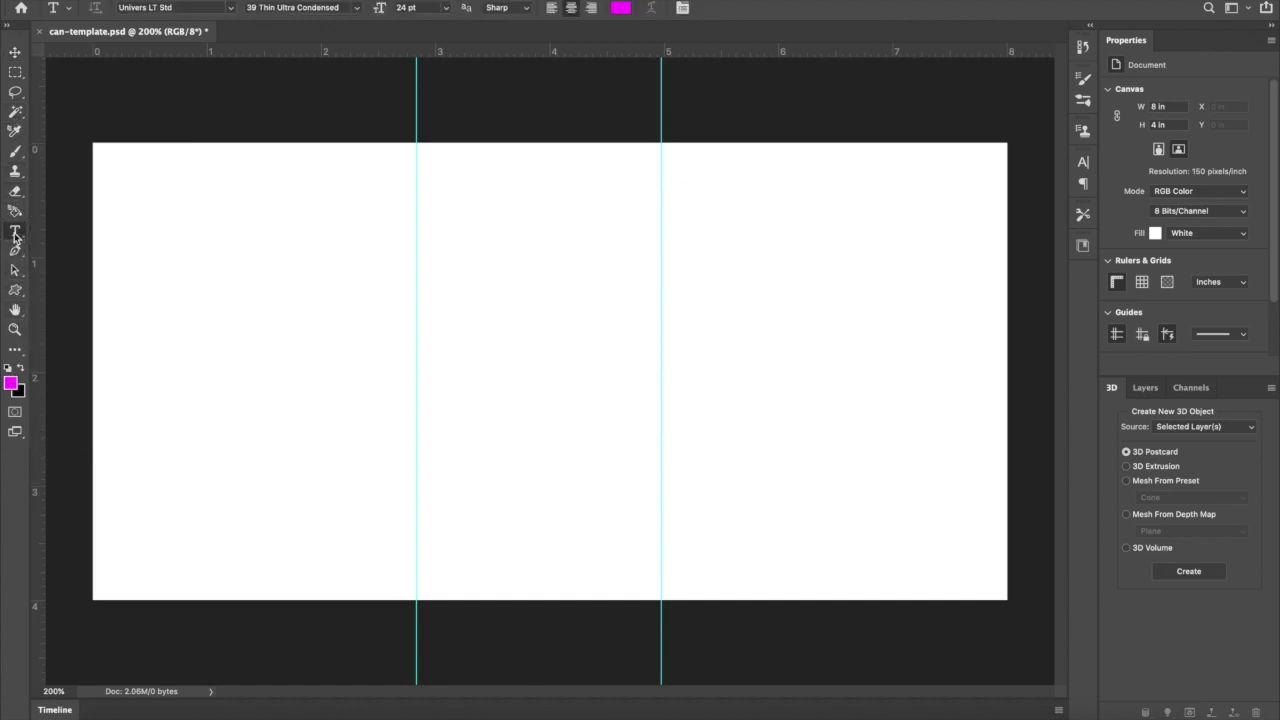
click(14, 55)
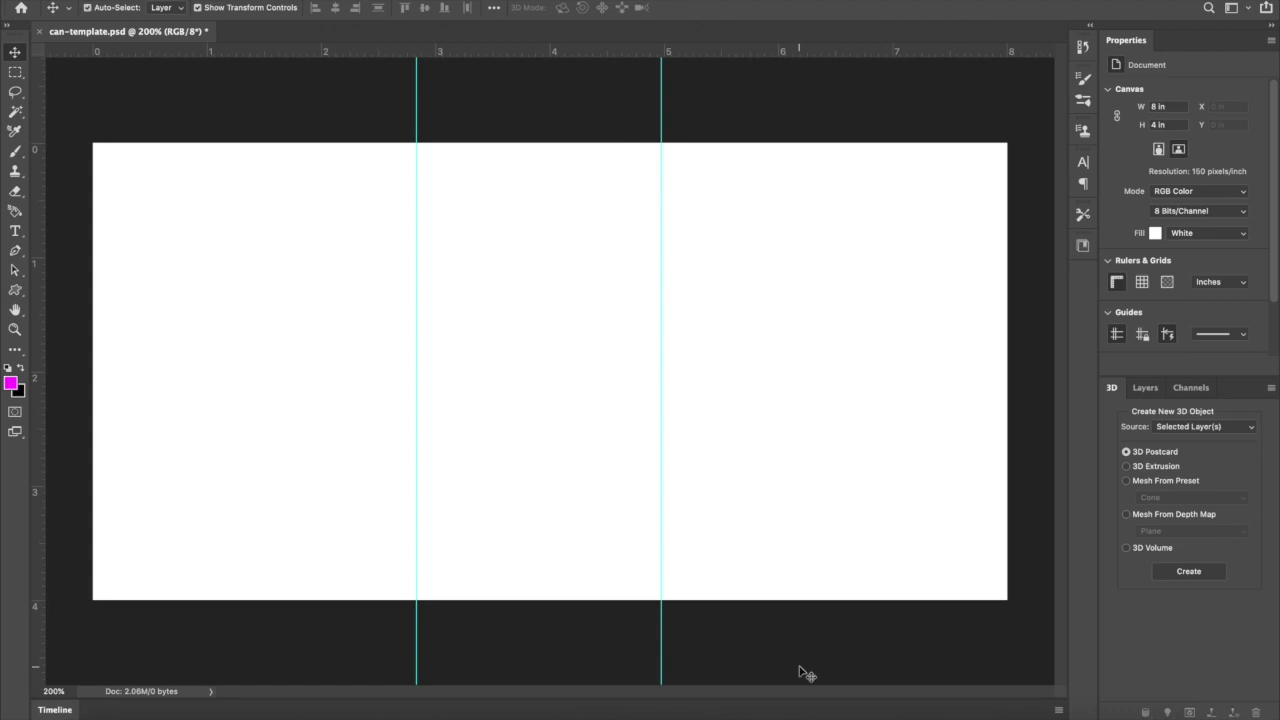
- View the whole can template at zoom levels from 3% up to 300%, finishing with the full canvas at 200%
key(super+minus)
key(super+minus)
key(super+minus)
key(super+minus)
key(super+minus)
key(super+minus)
key(super+minus)
key(super+minus)
key(super+minus)
key(super+minus)
key(super+minus)
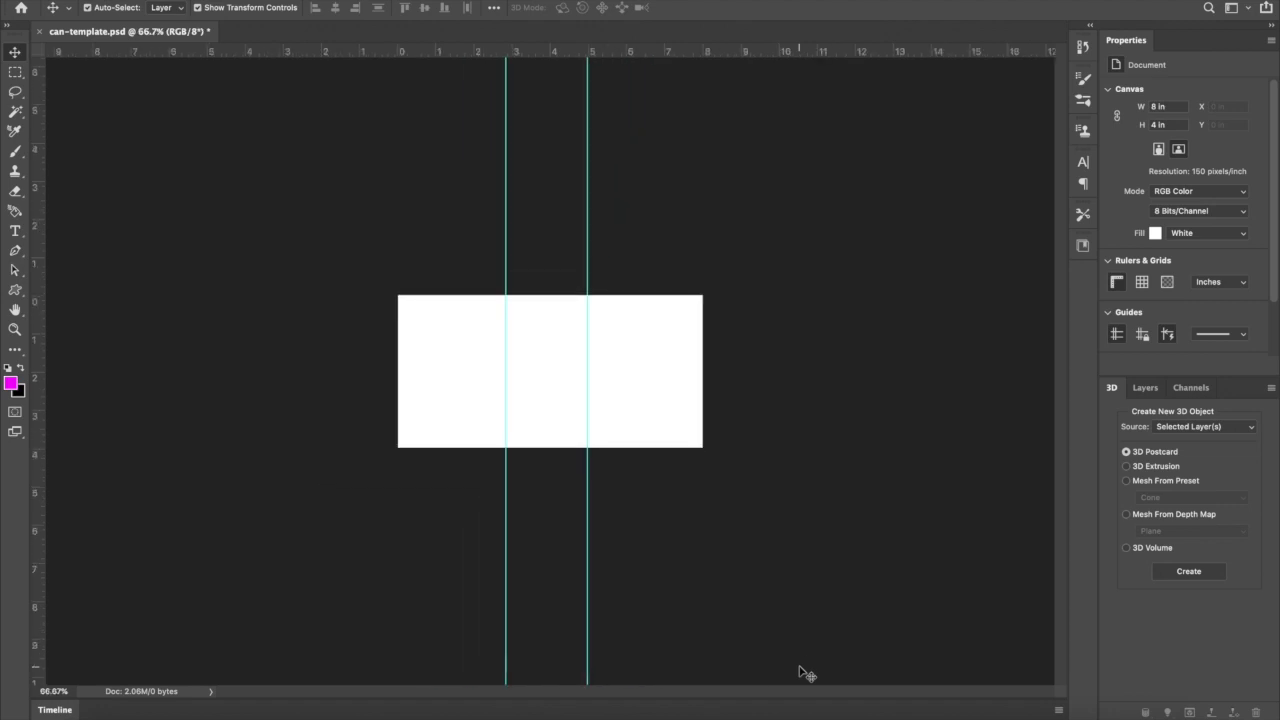
key(super+minus)
key(super+minus)
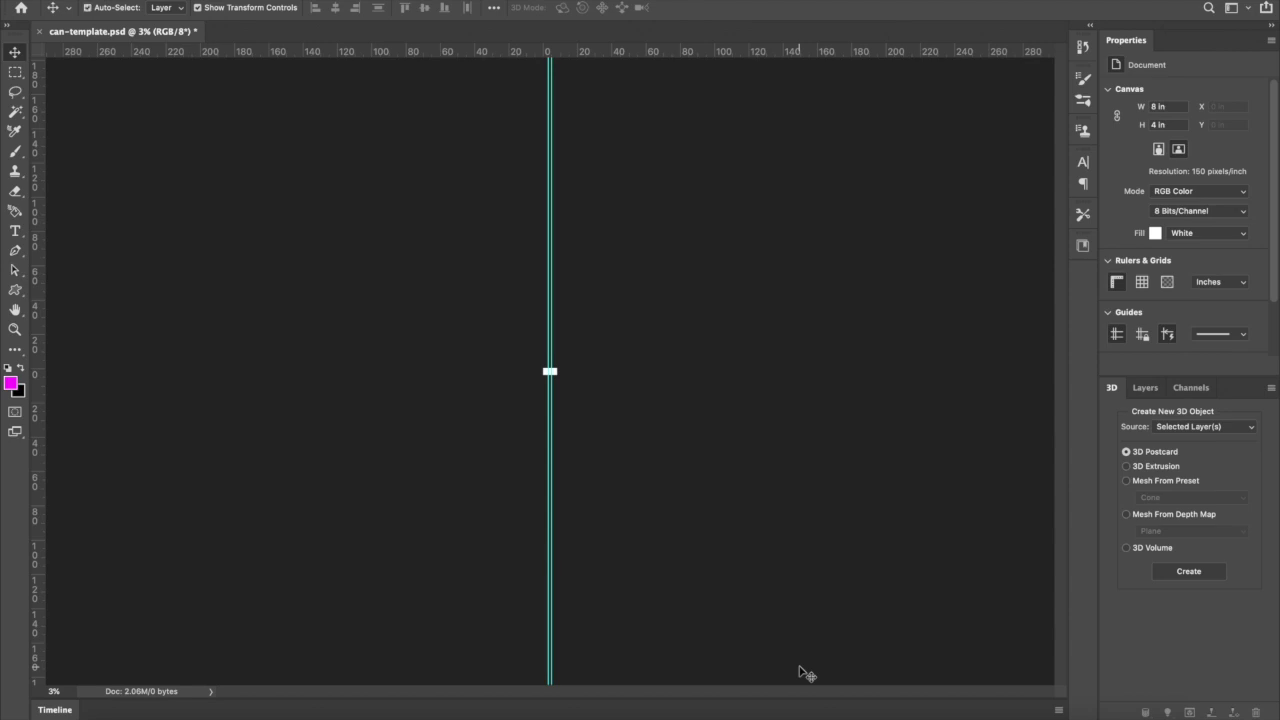
key(super+plus)
key(super+plus)
key(super+plus)
key(super+plus)
key(super+plus)
key(super+plus)
key(super+plus)
key(super+plus)
key(super+plus)
key(super+plus)
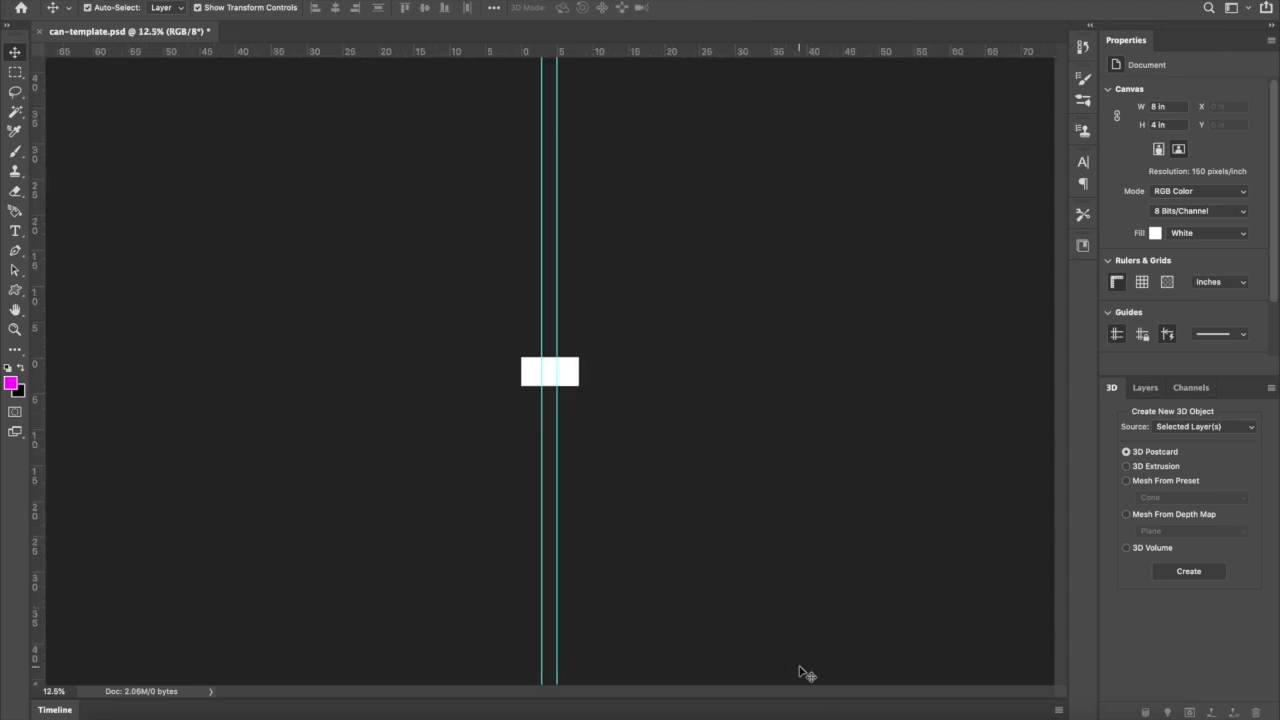
key(super+plus)
key(super+plus)
key(super+plus)
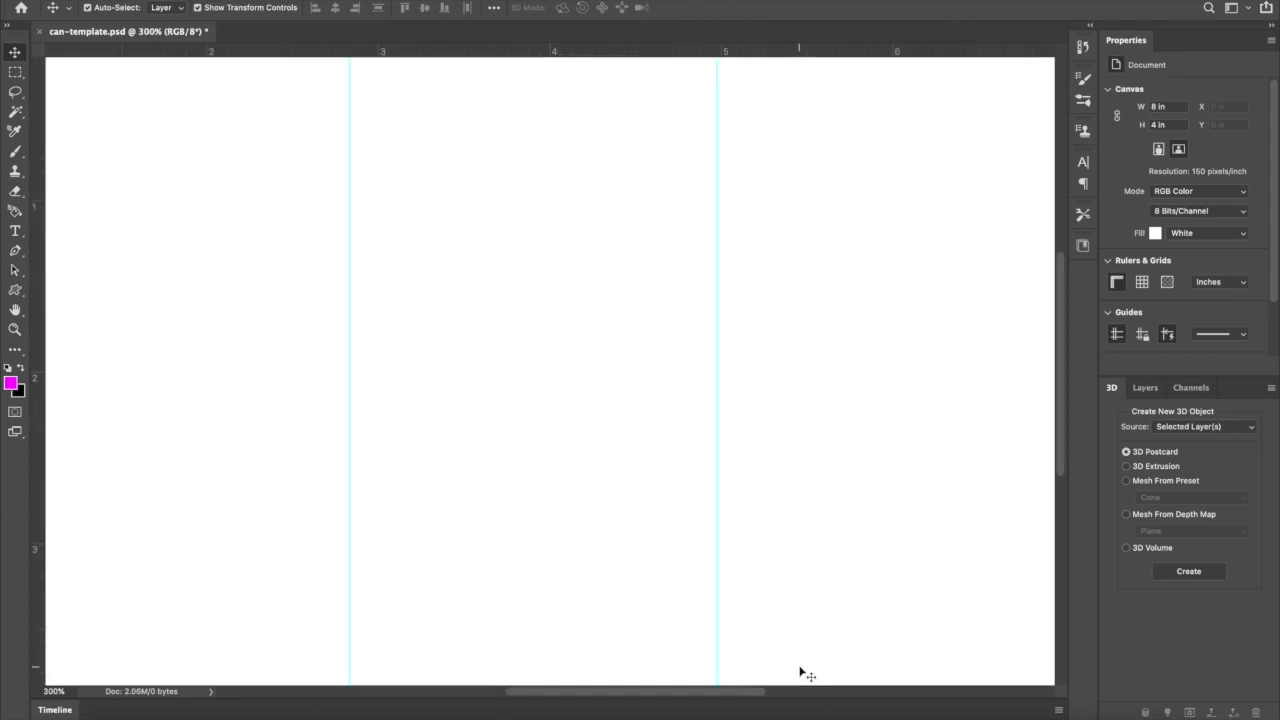
key(super+minus)
key(super+minus)
key(super+minus)
key(super+minus)
key(super+minus)
key(super+minus)
key(super+minus)
key(super+minus)
key(super+minus)
key(super+minus)
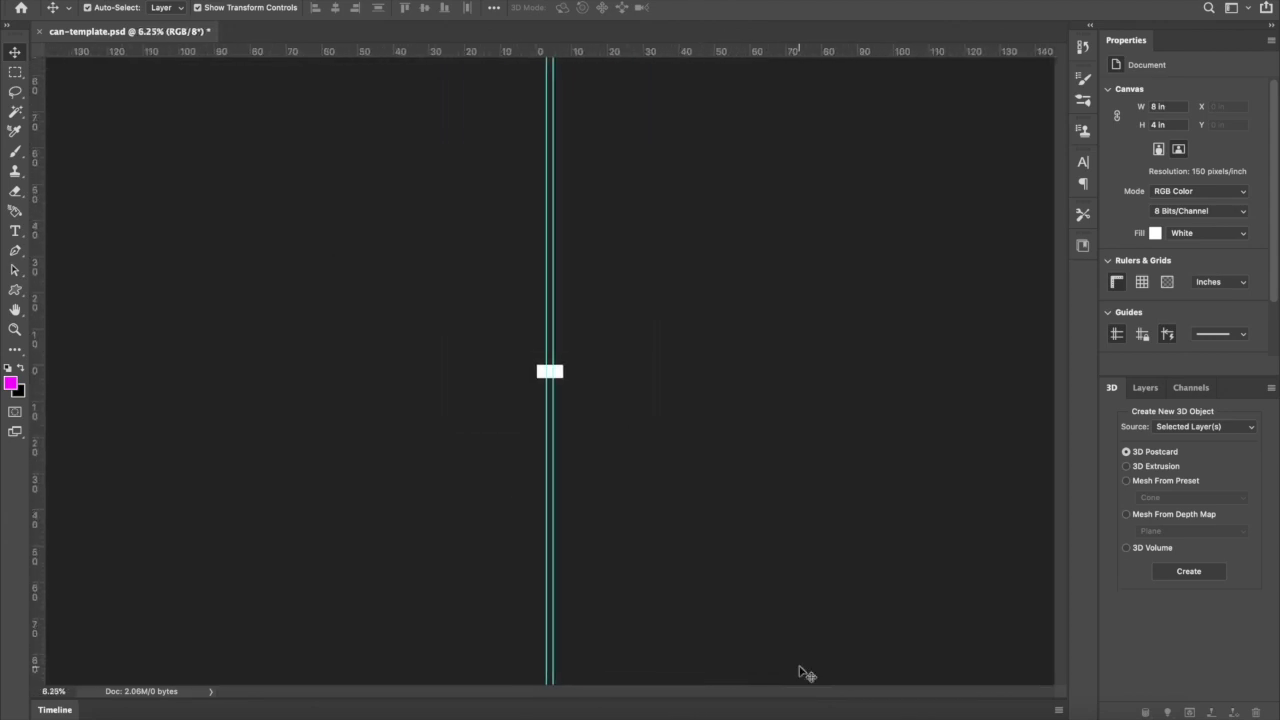
key(super+minus)
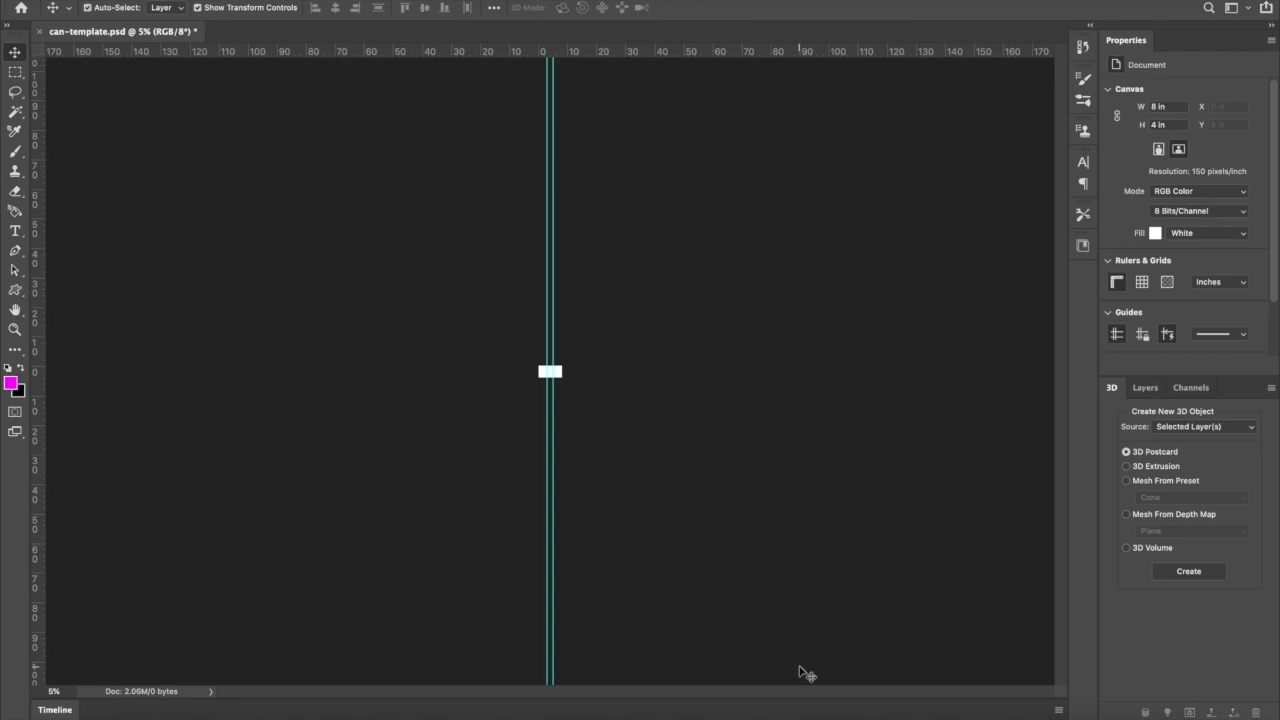
key(super+0)
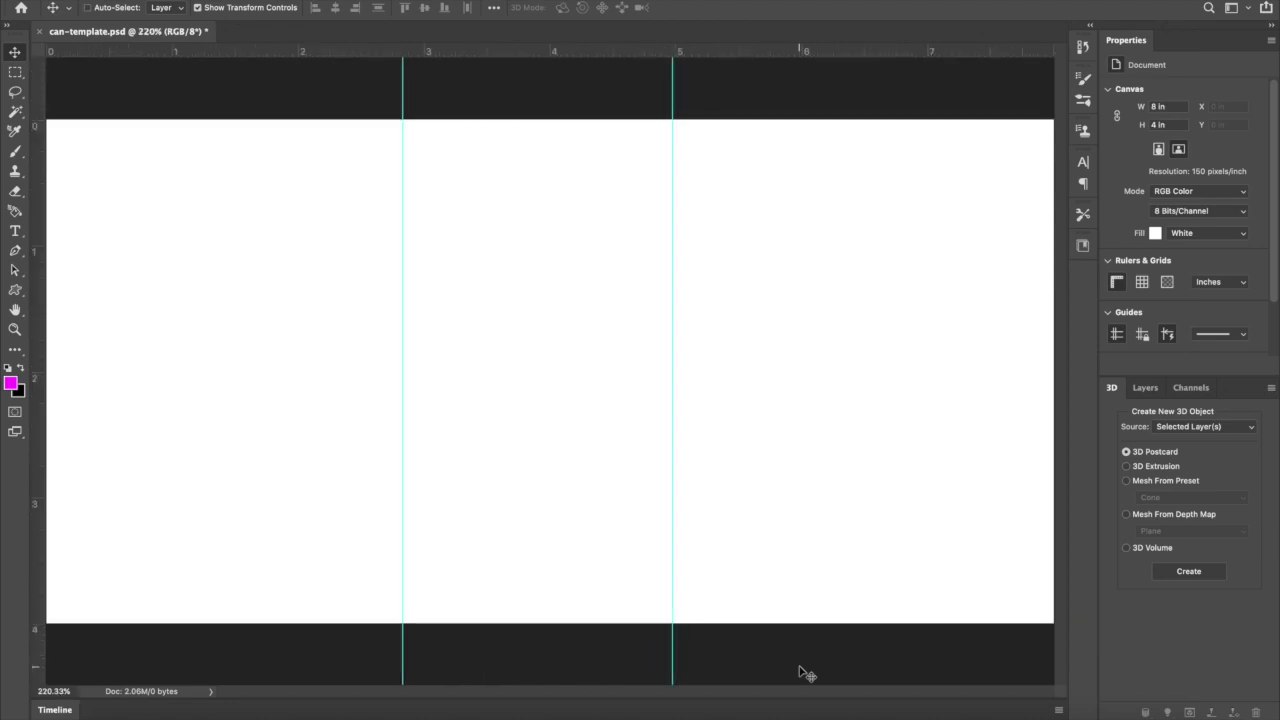
key(super+minus)
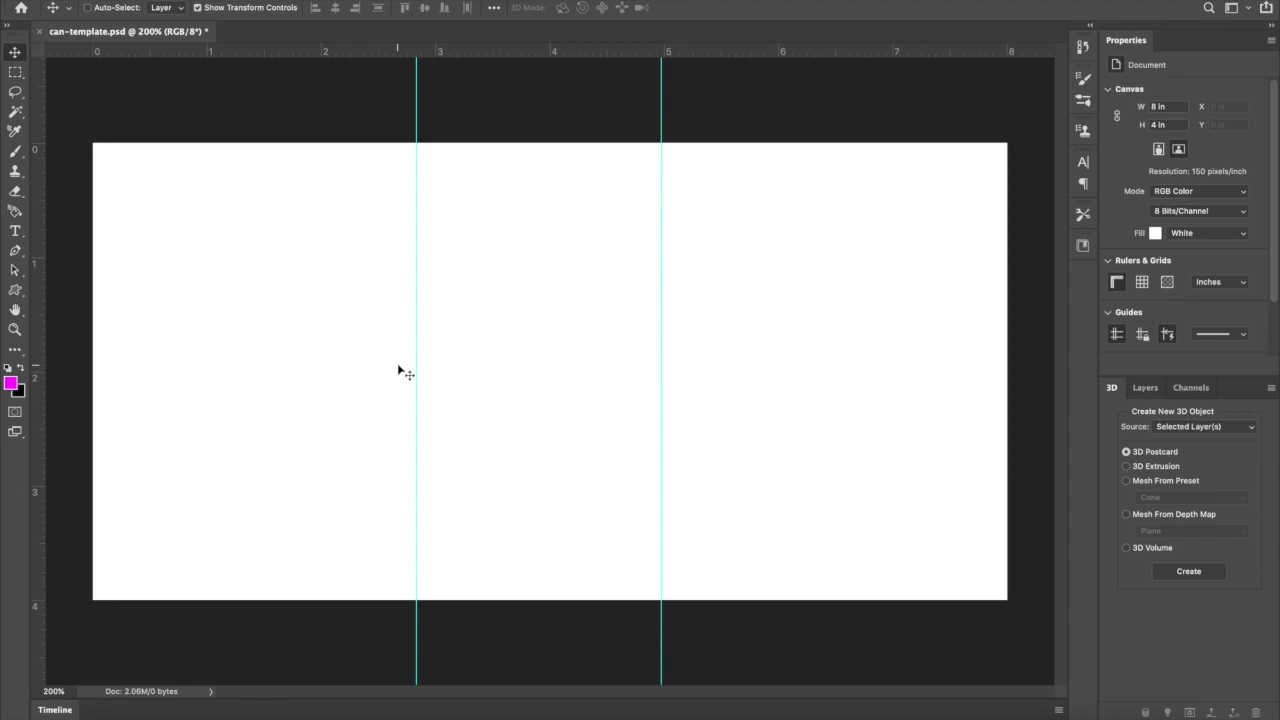
- Examine the area between the two vertical guides at 700% and return to the full canvas at 200%
key(super+equal)
key(super+equal)
key(super+equal)
key(super+equal)
key(super+equal)
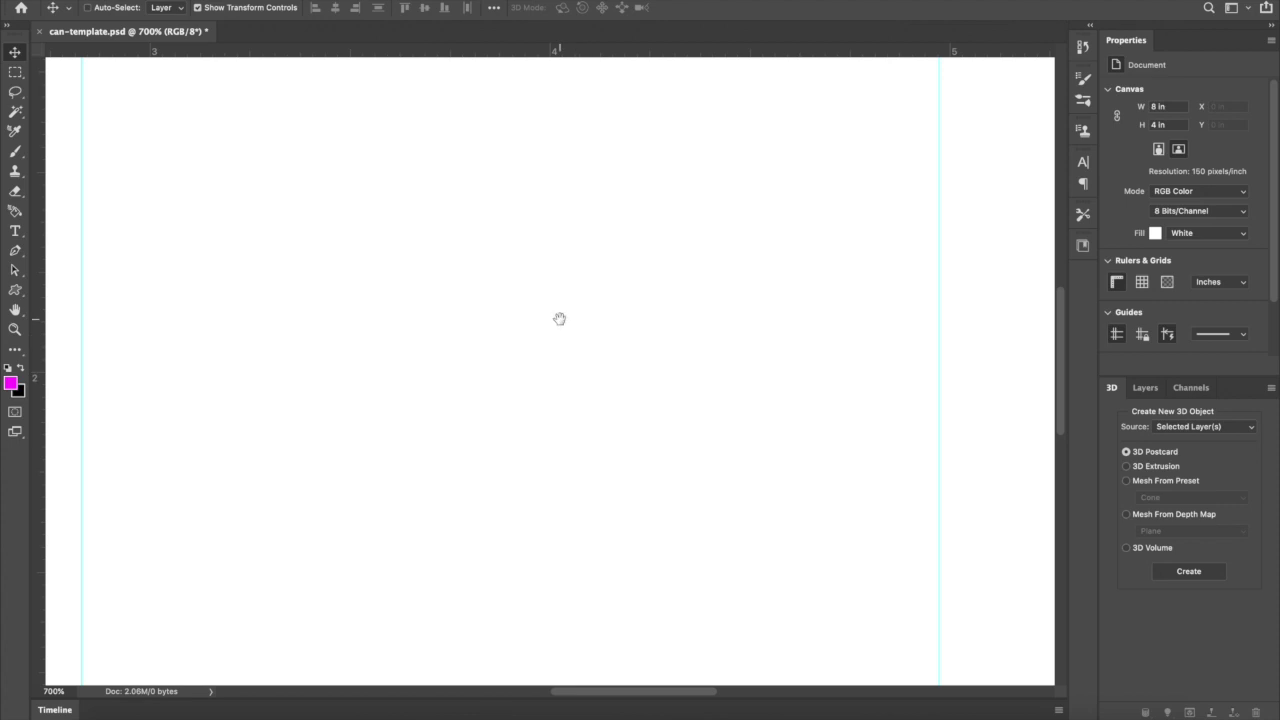
drag(560, 317, 633, 437)
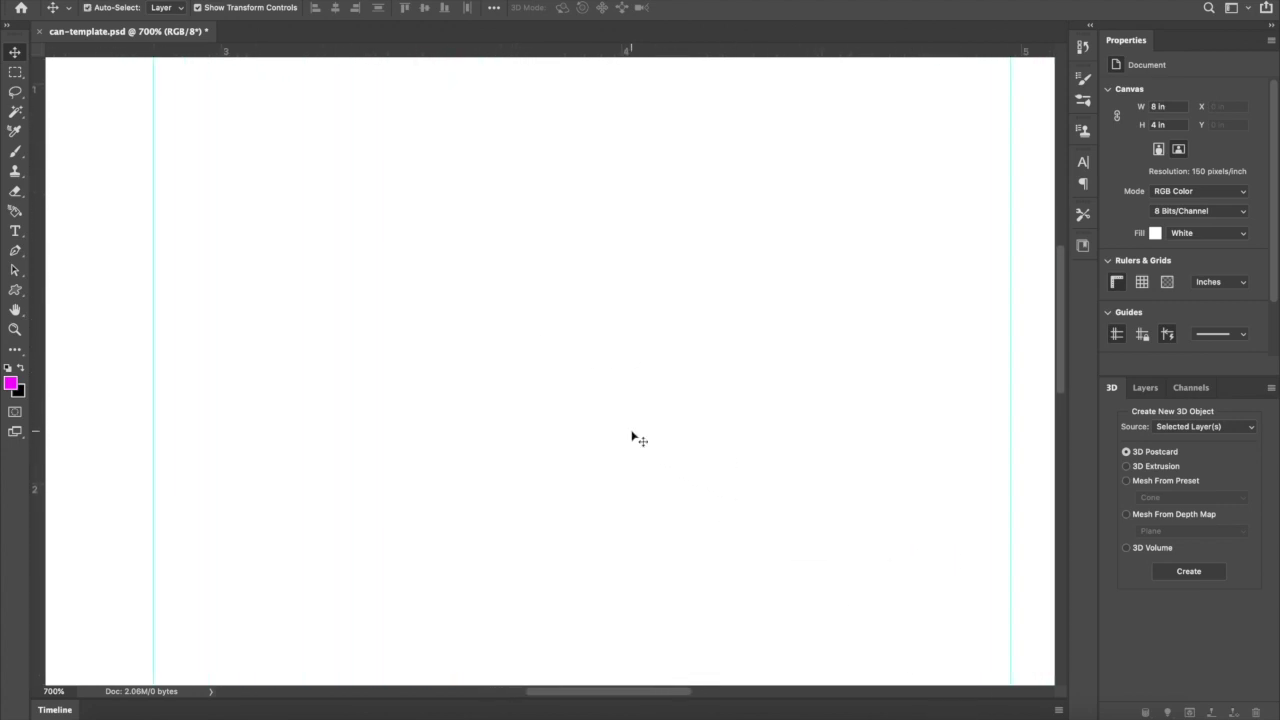
key(super+0)
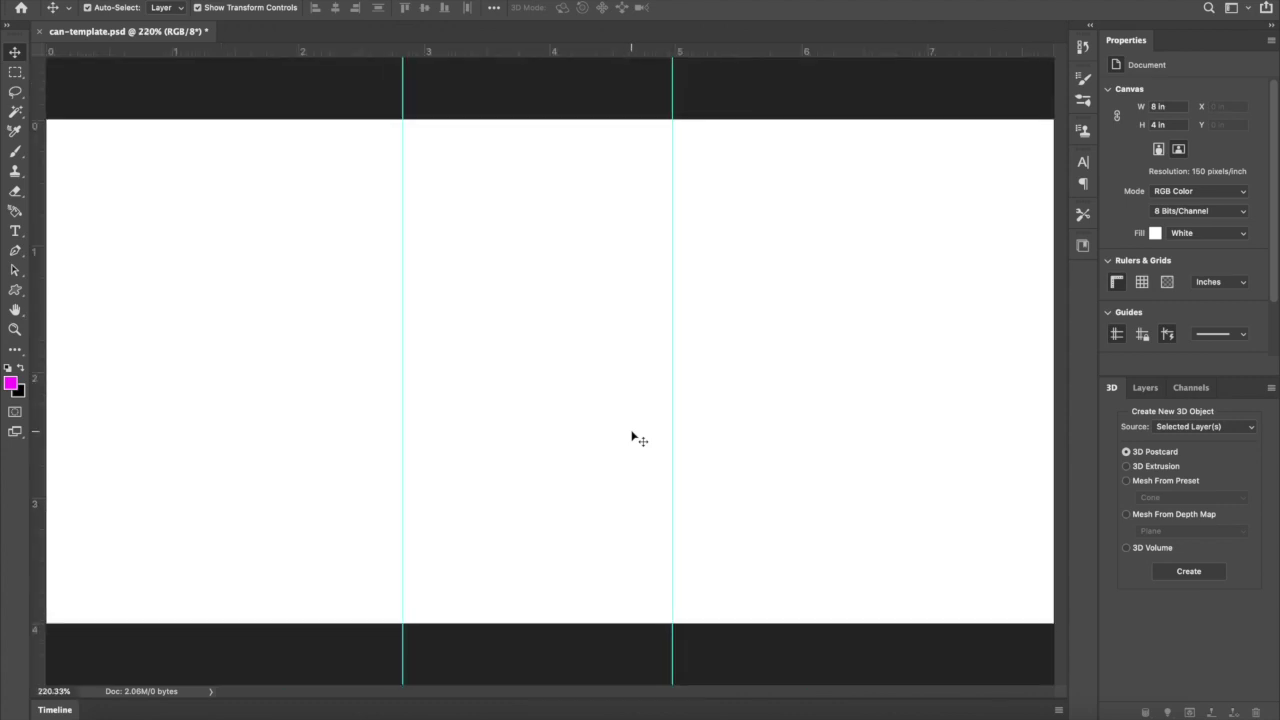
key(super+minus)
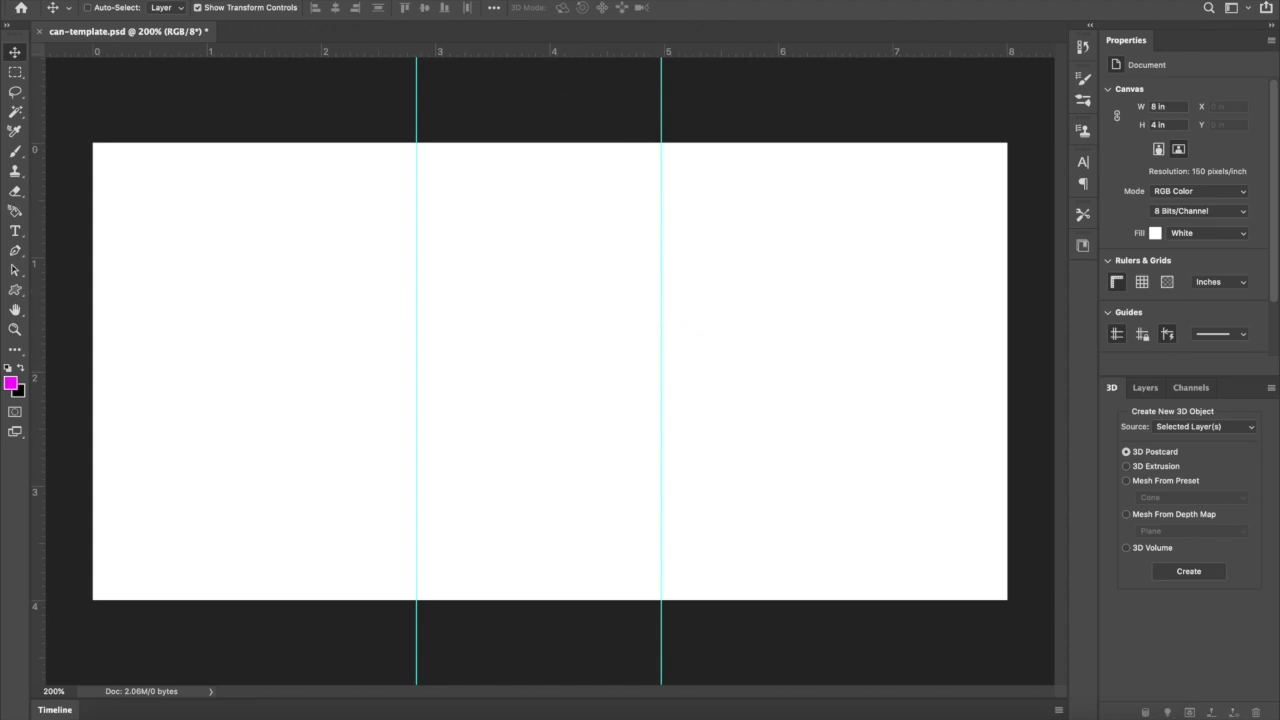
- Show the Swatches panel and dock both Swatches and Color in the same group as Properties
click(466, 0)
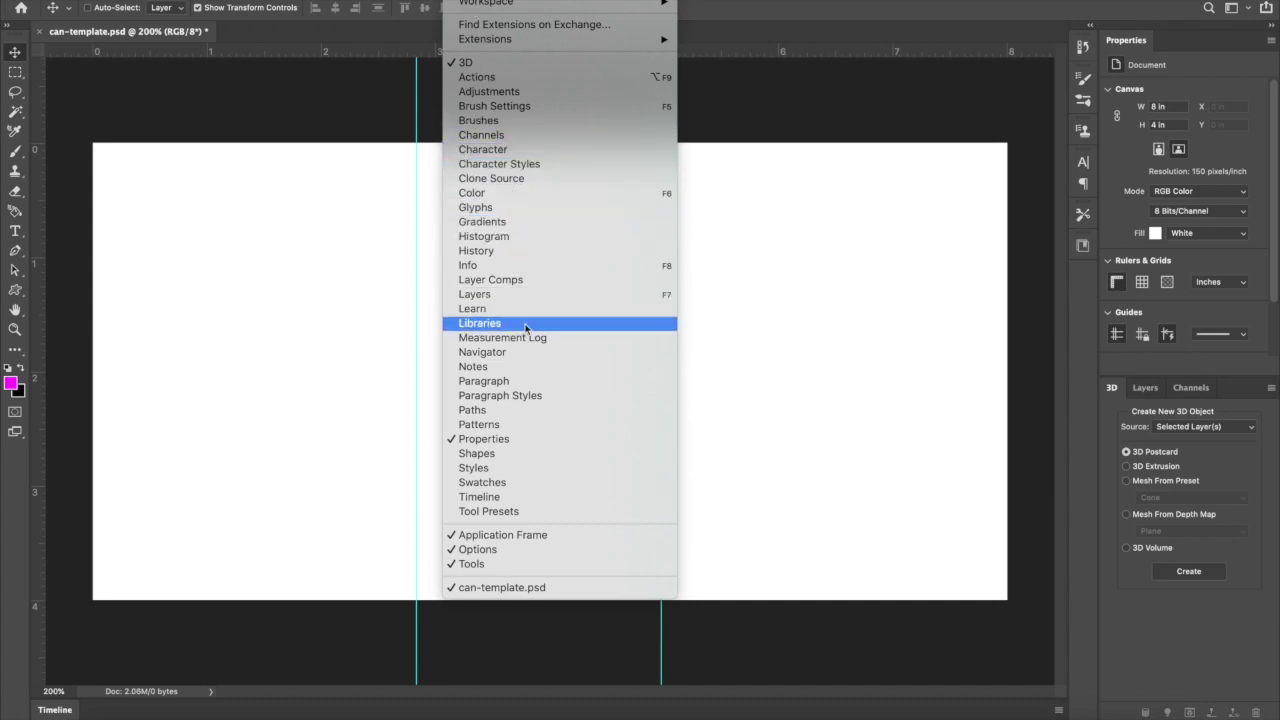
click(521, 483)
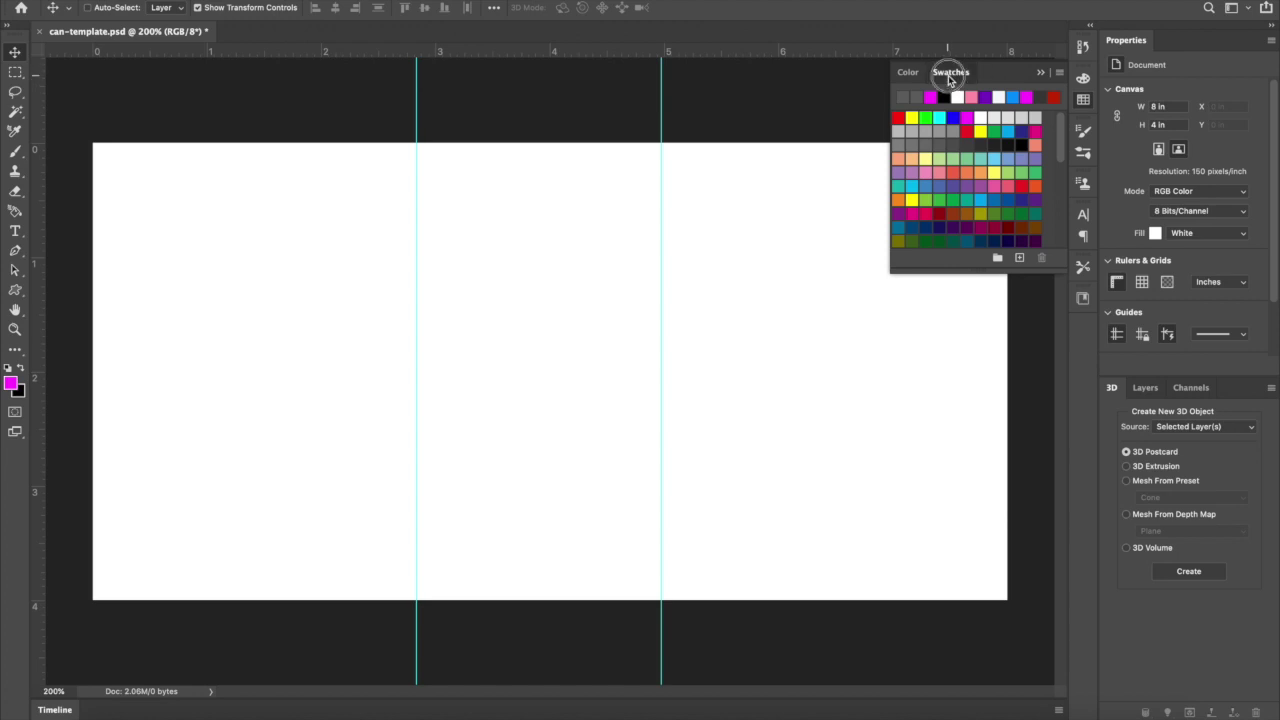
drag(950, 80, 568, 144)
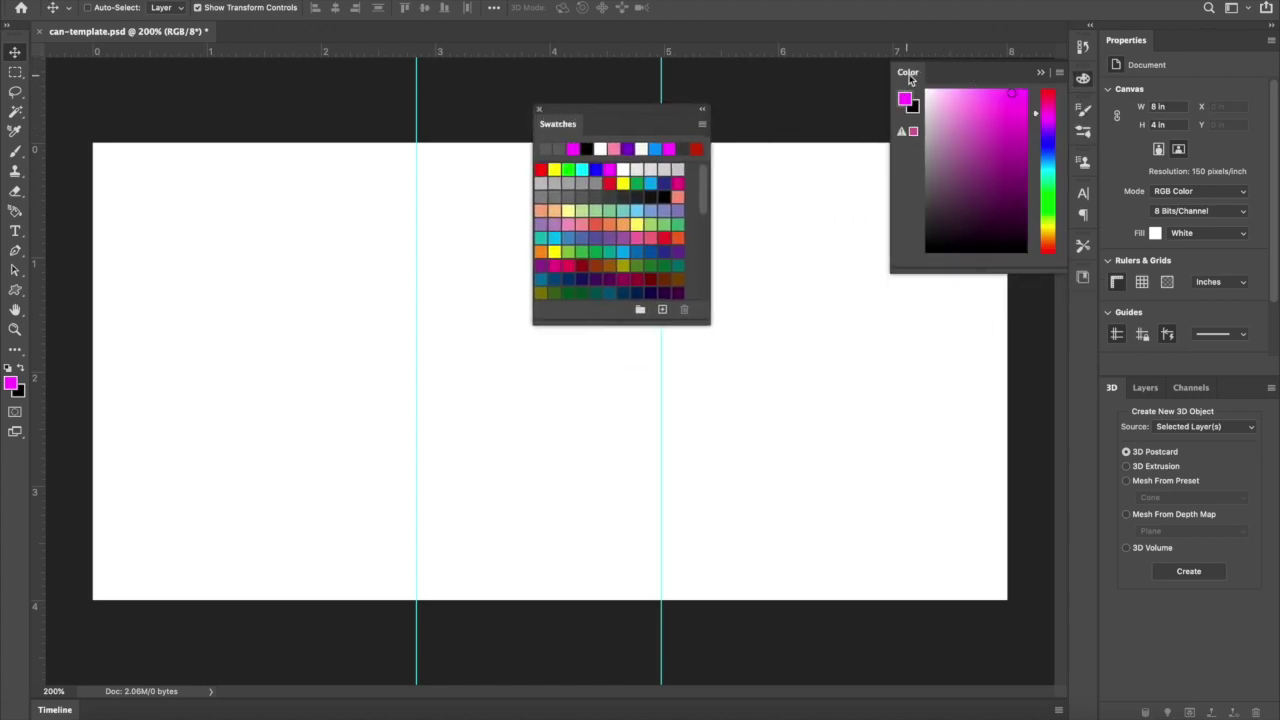
drag(910, 79, 870, 313)
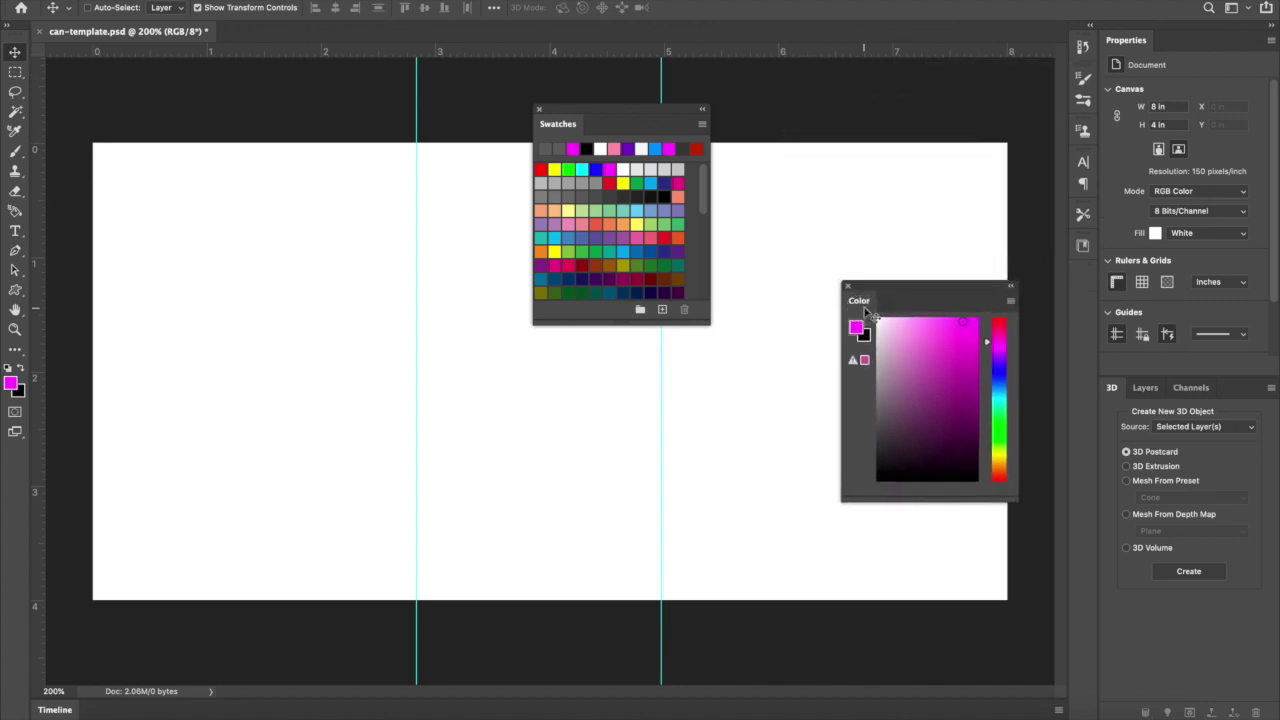
drag(571, 126, 1131, 40)
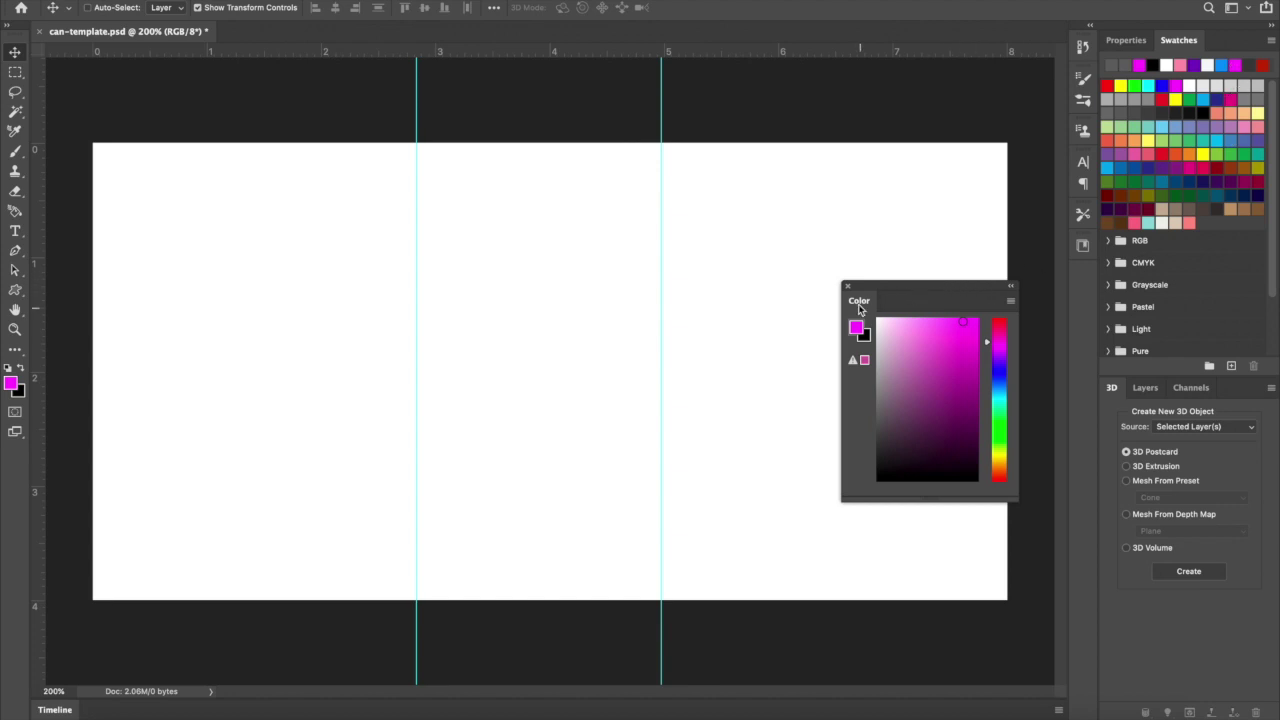
drag(858, 307, 1231, 44)
click(1178, 40)
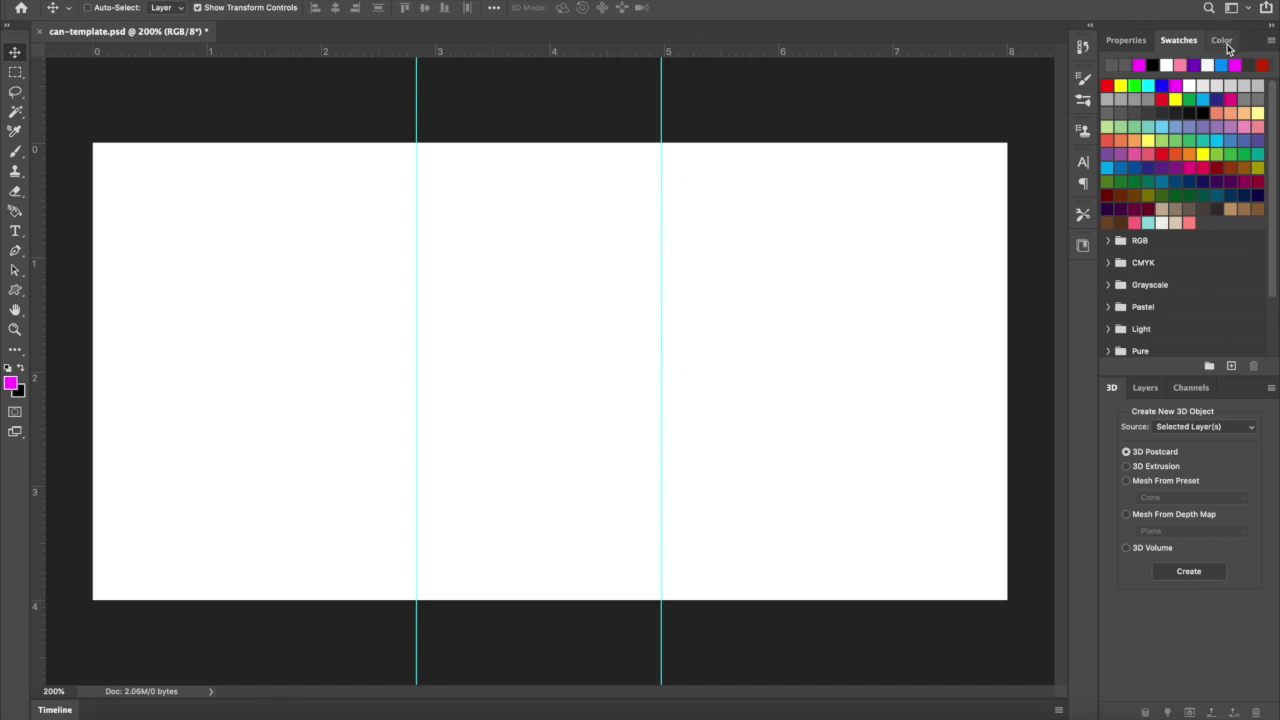
- Set the foreground colour to a medium teal using the Color panel's colour field and hue slider
click(1229, 48)
click(1188, 170)
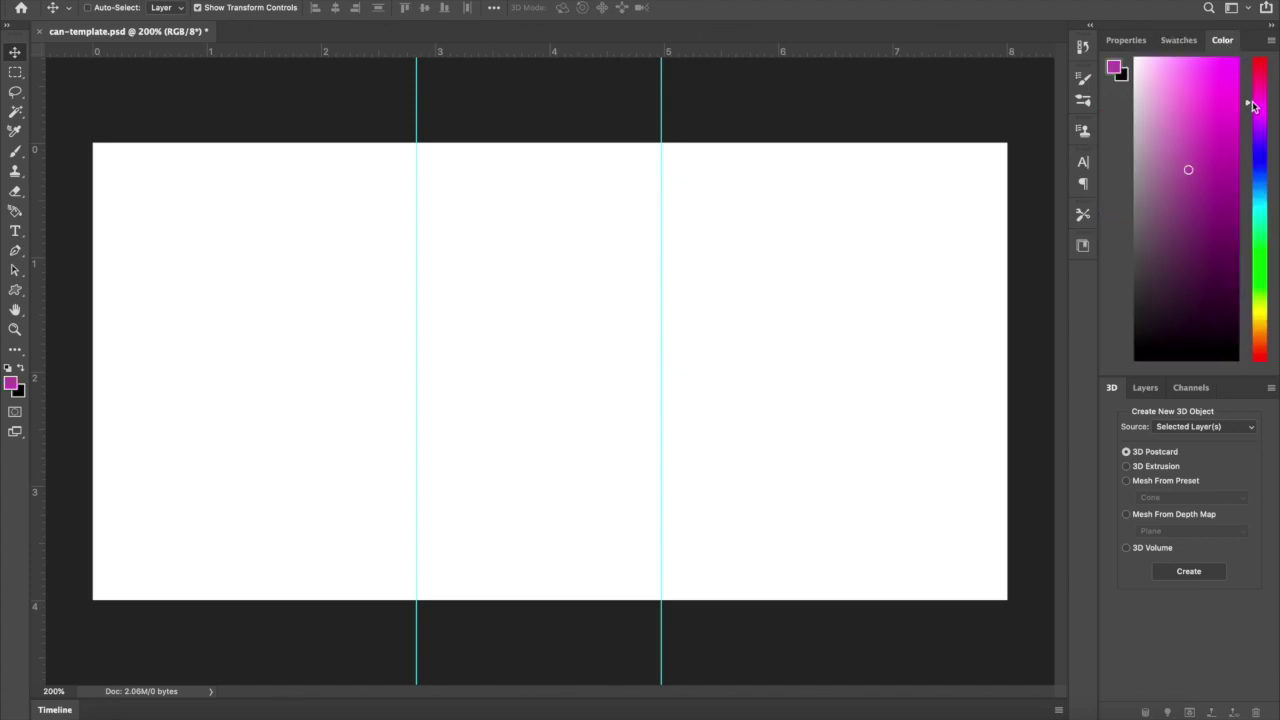
drag(1252, 106, 1250, 208)
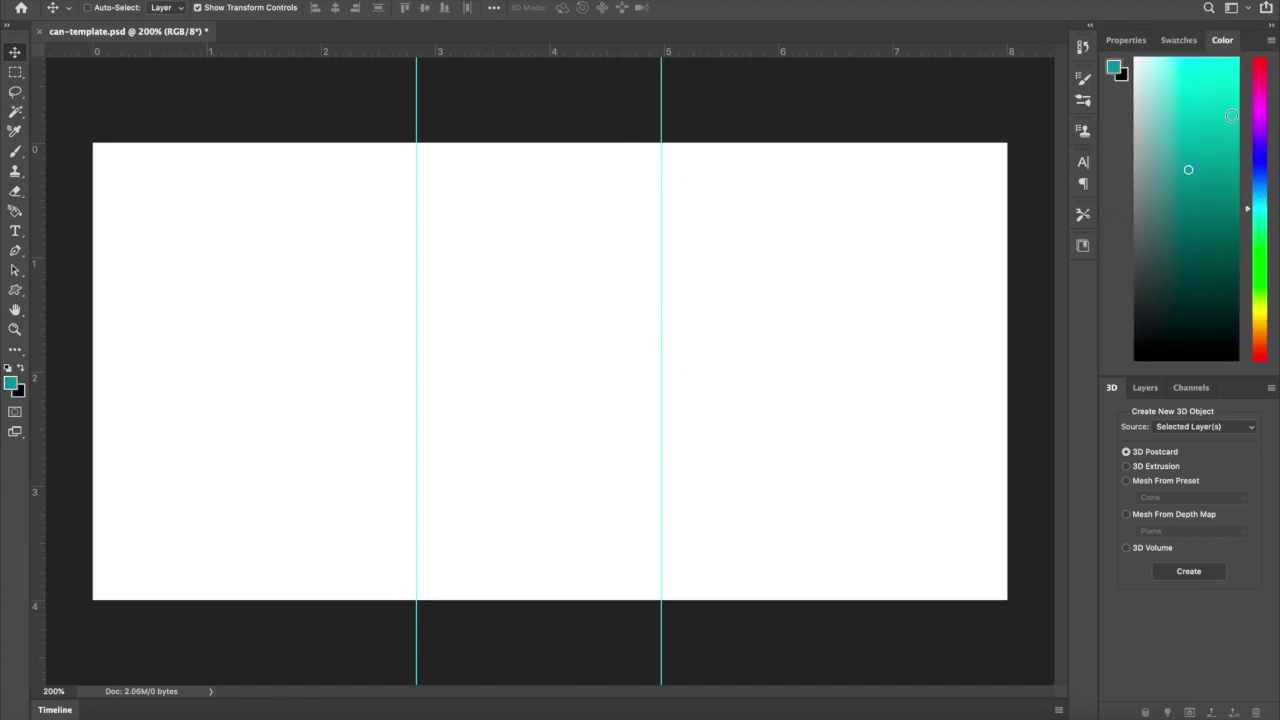
- Compare the Swatches and Color panels, leaving Swatches shown, and display the Layers panel in place of 3D
click(1178, 40)
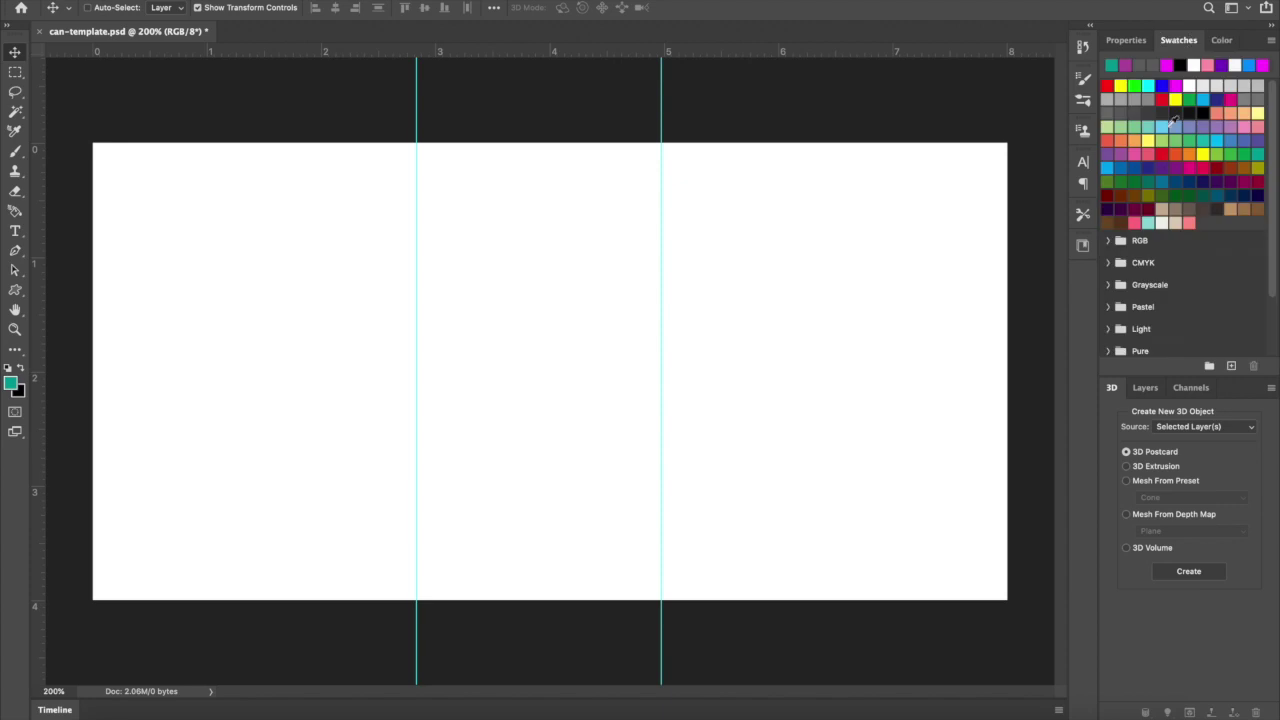
click(1223, 42)
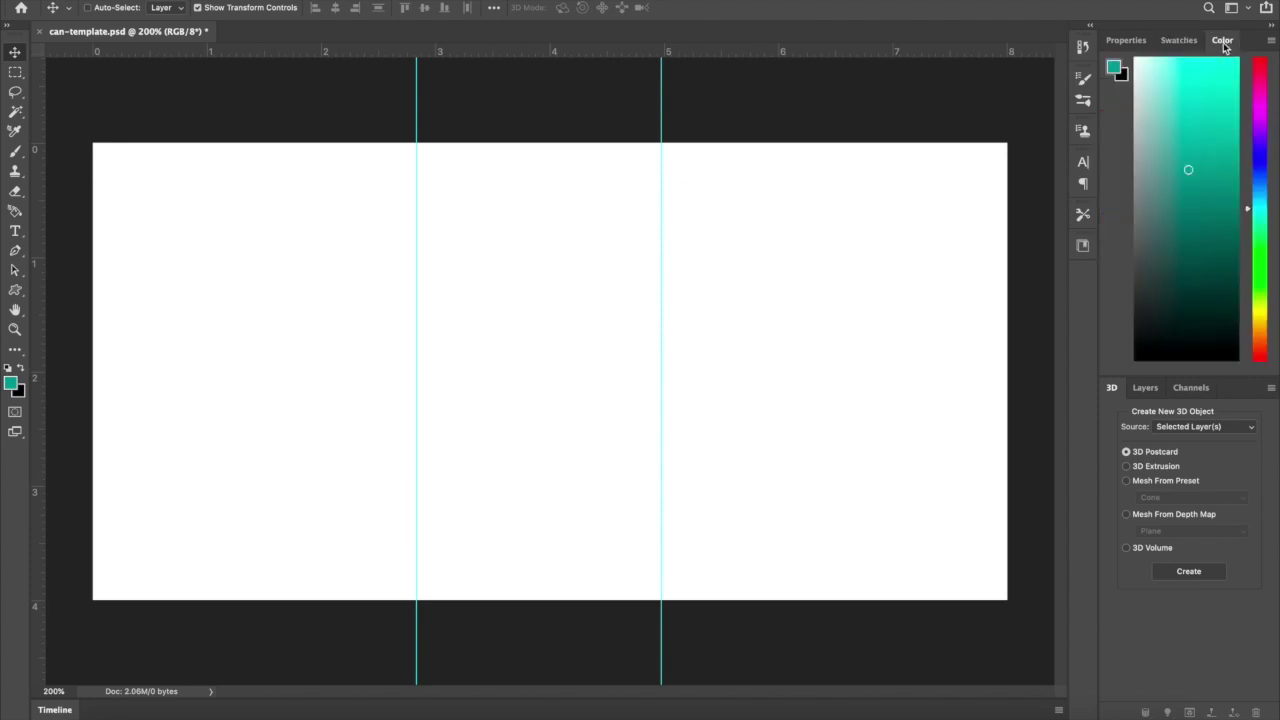
click(1179, 42)
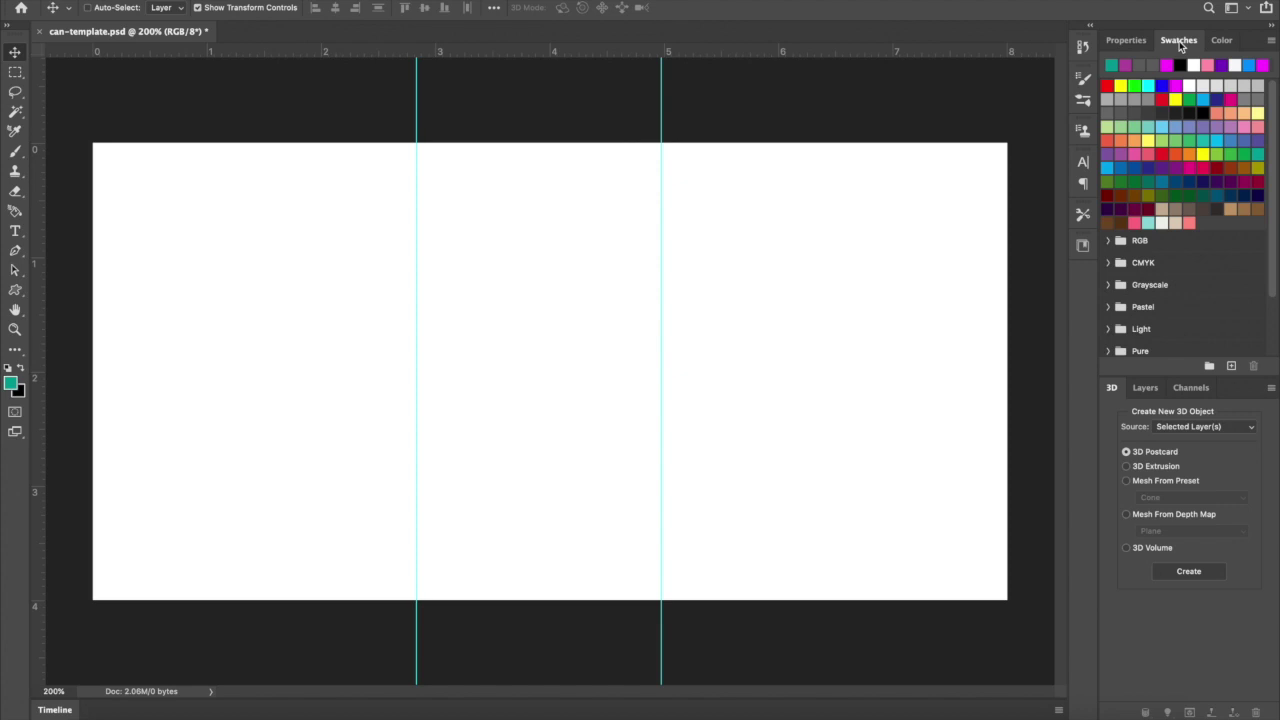
click(1145, 390)
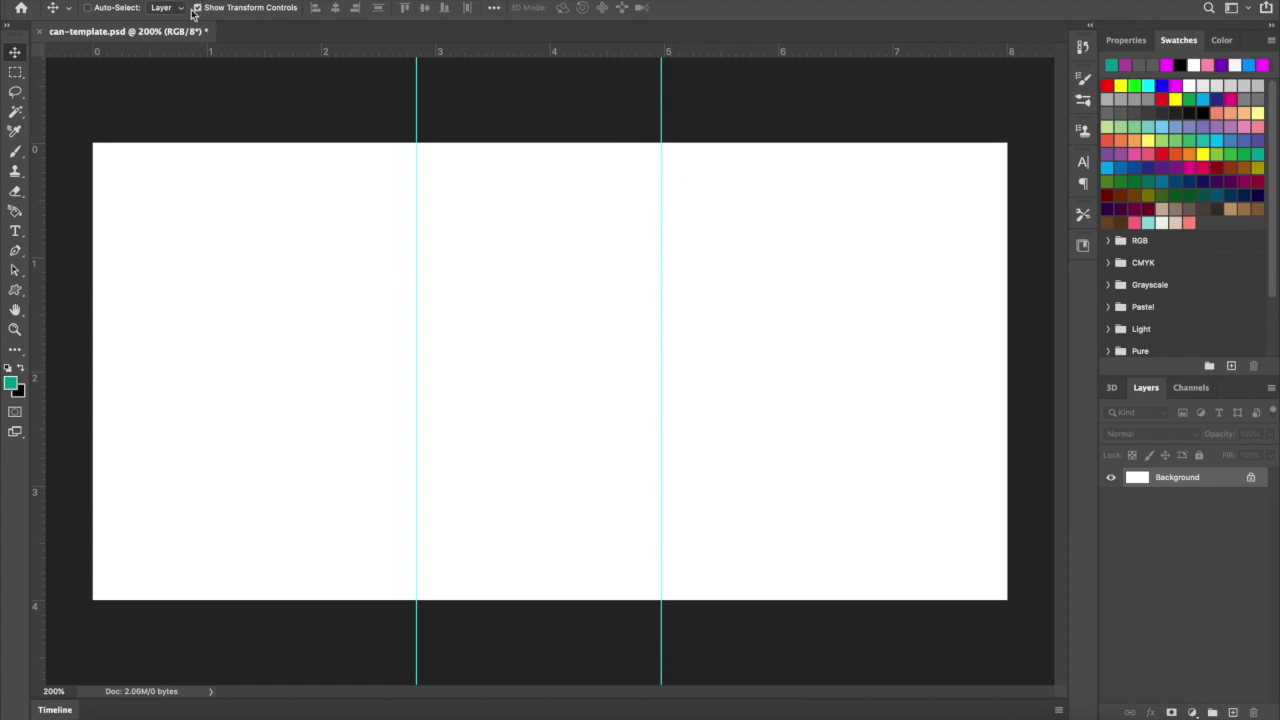
- Paint a wavy teal freehand stroke across the canvas on the Background layer with the soft 50-pixel Brush
click(15, 55)
click(195, 7)
click(1224, 41)
click(1182, 43)
click(15, 152)
mouse_move(209, 215)
mouse_down()
mouse_move(304, 329)
mouse_move(427, 413)
mouse_move(654, 305)
mouse_move(824, 321)
mouse_move(978, 368)
mouse_up()
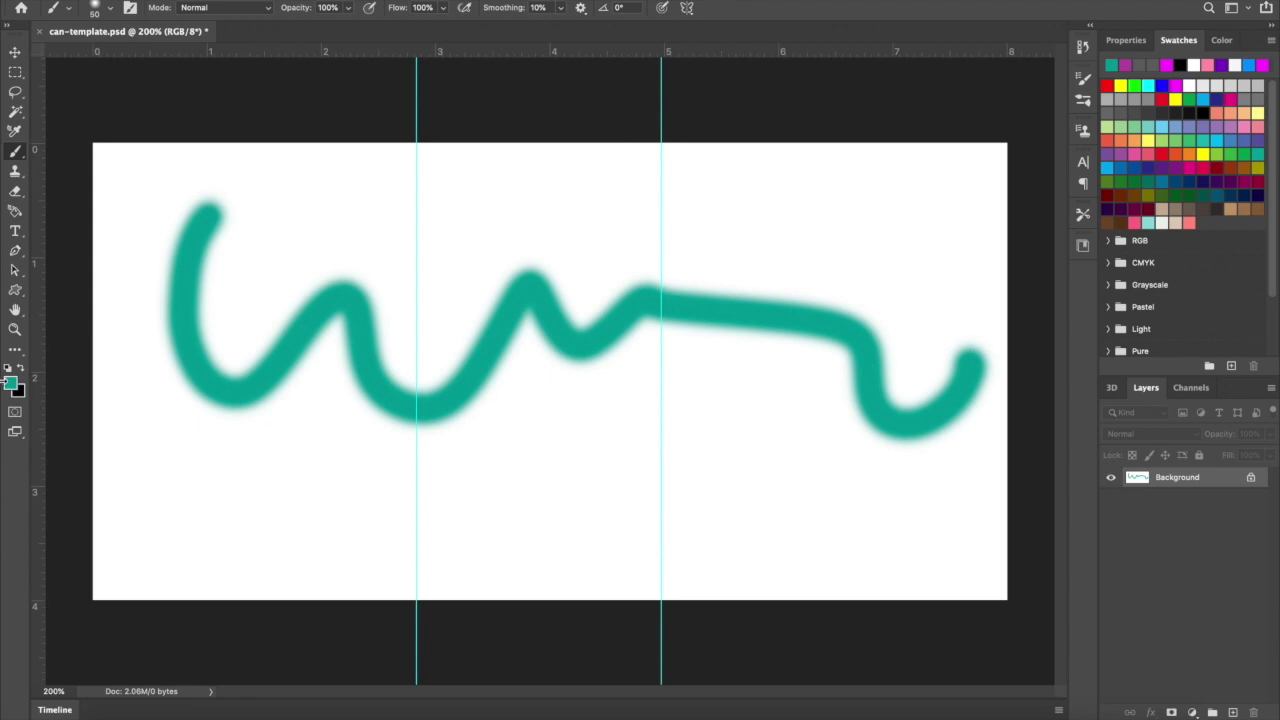
- Set the foreground colour to bright magenta and paint looping freehand strokes over the teal line and lower canvas
click(12, 382)
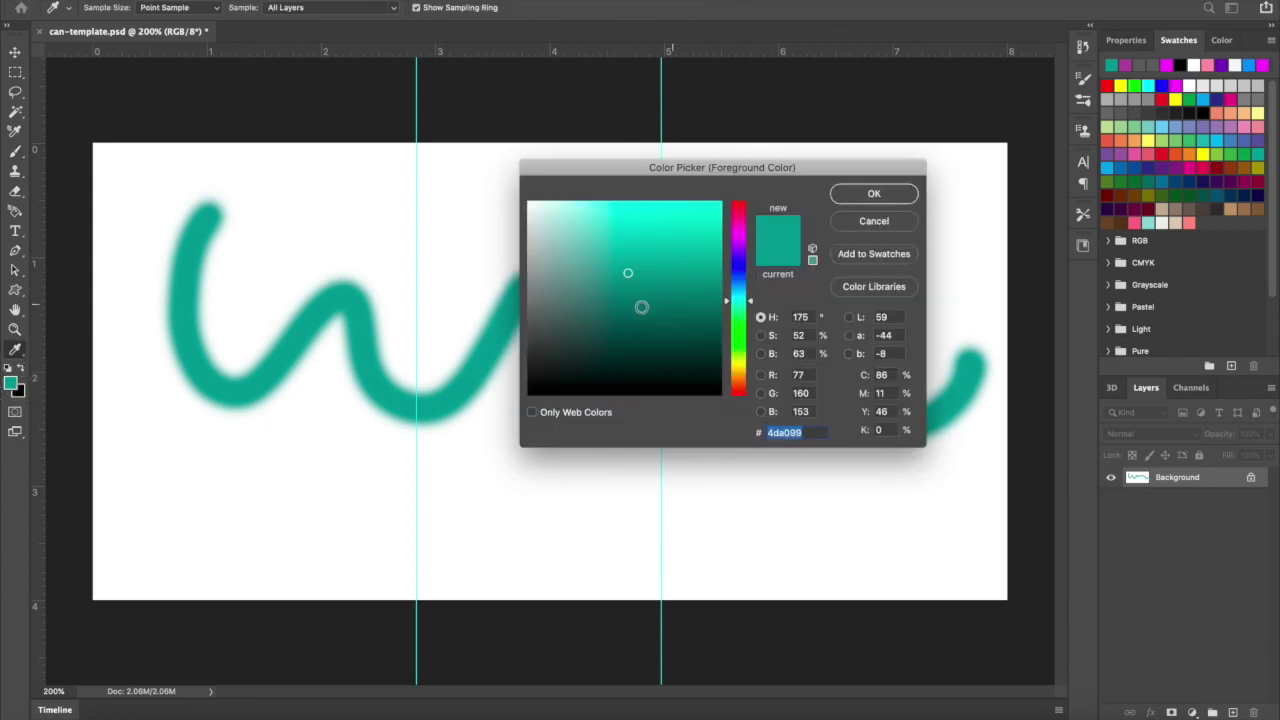
drag(740, 298, 738, 236)
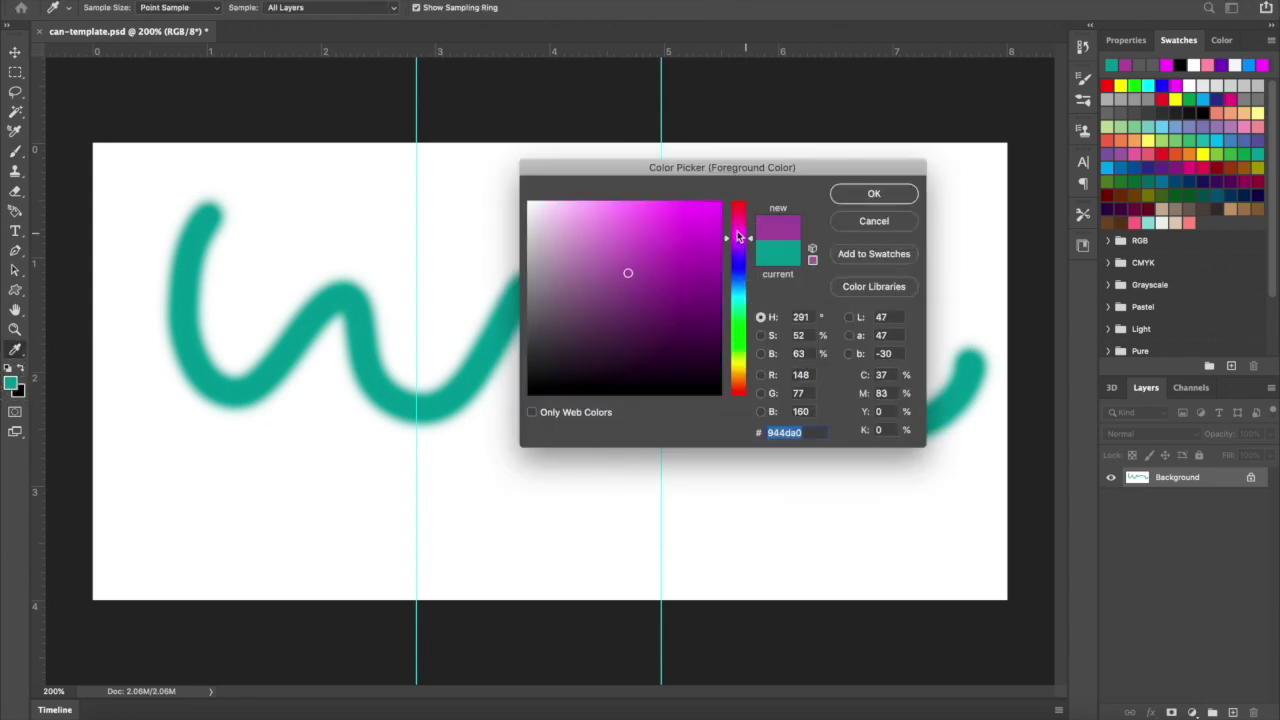
click(718, 203)
click(850, 194)
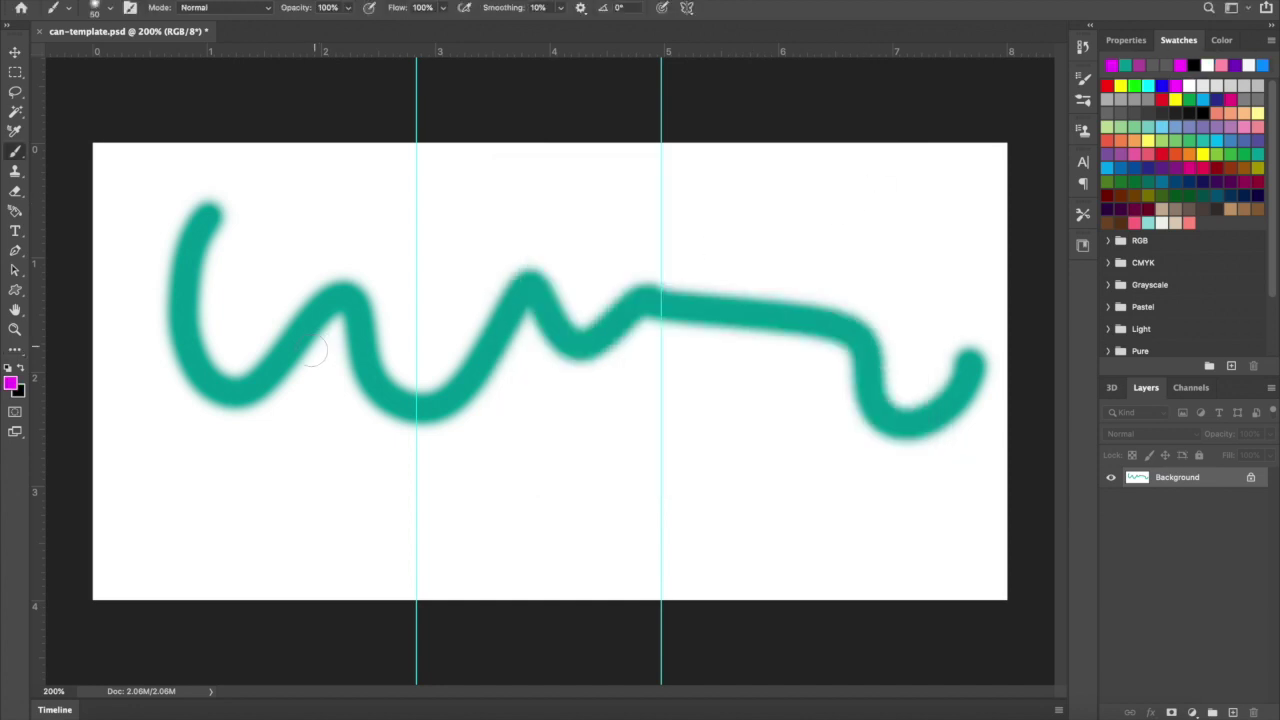
mouse_move(271, 289)
mouse_down()
mouse_move(563, 389)
mouse_move(700, 354)
mouse_move(900, 360)
mouse_up()
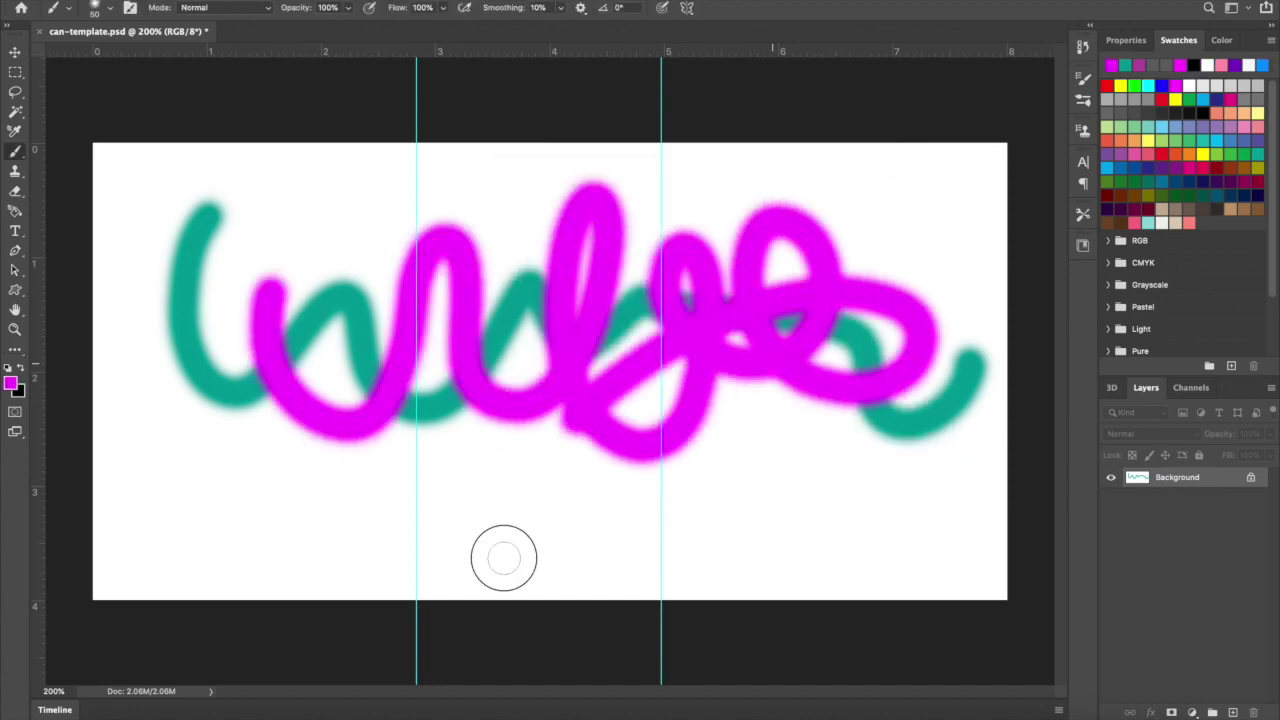
mouse_move(504, 557)
mouse_down()
mouse_move(59, 408)
mouse_move(290, 222)
mouse_up()
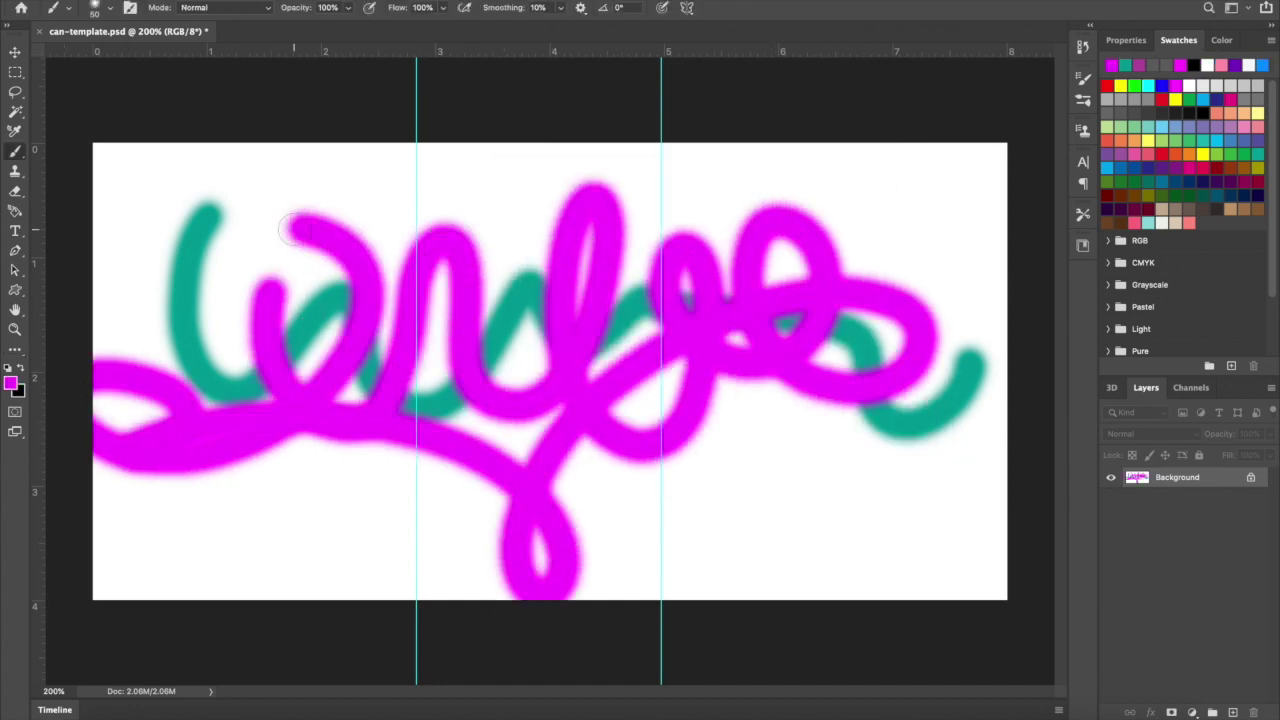
- Set the foreground colour to bright yellow in the Color Picker
click(11, 383)
click(530, 207)
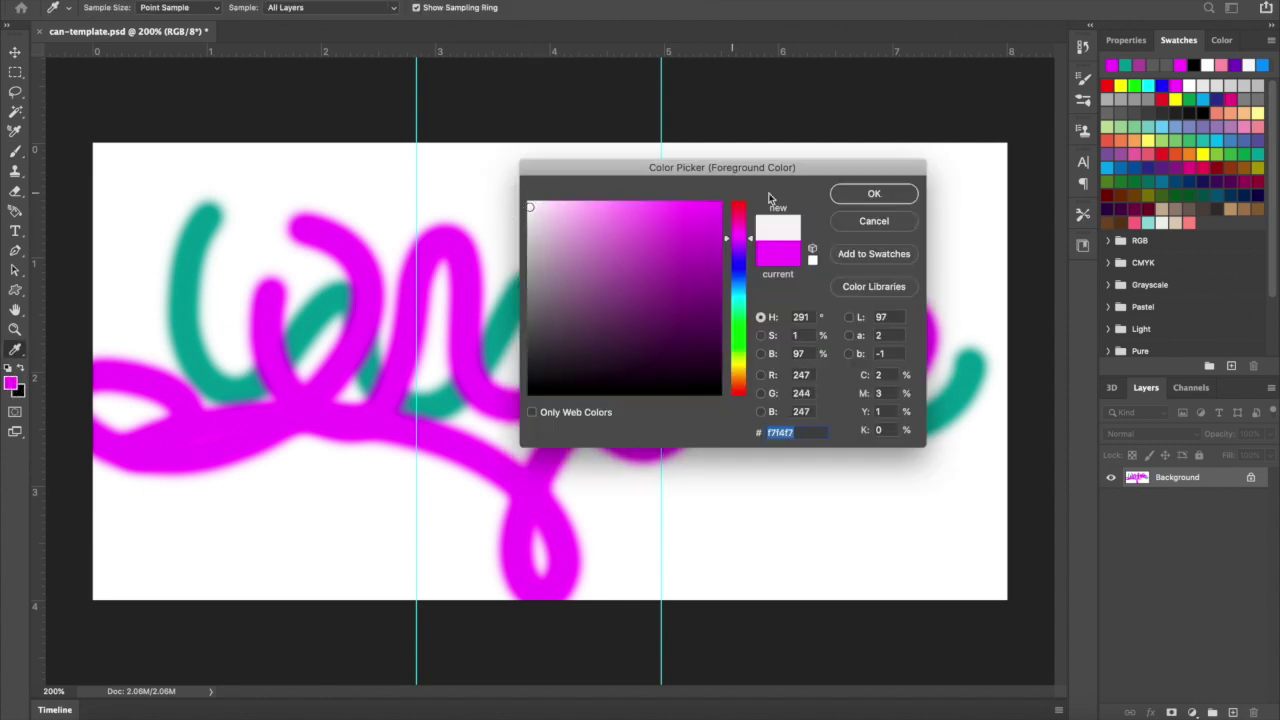
click(738, 363)
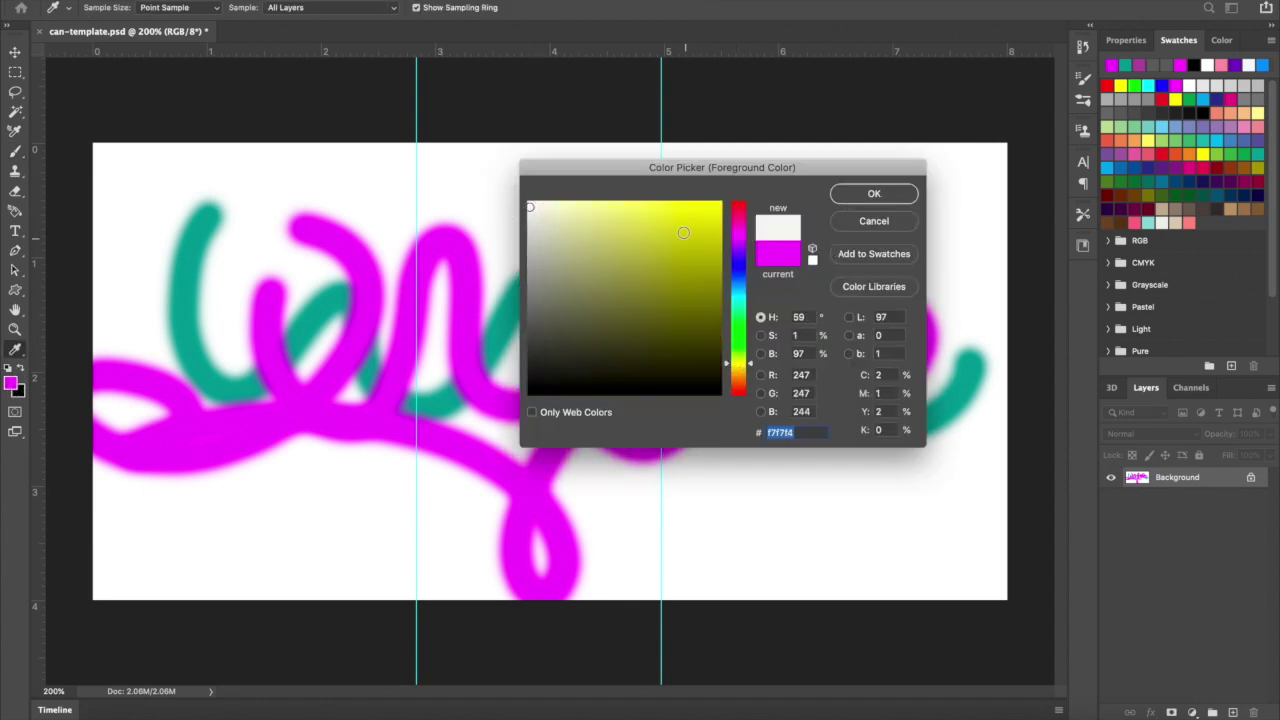
click(712, 206)
click(874, 193)
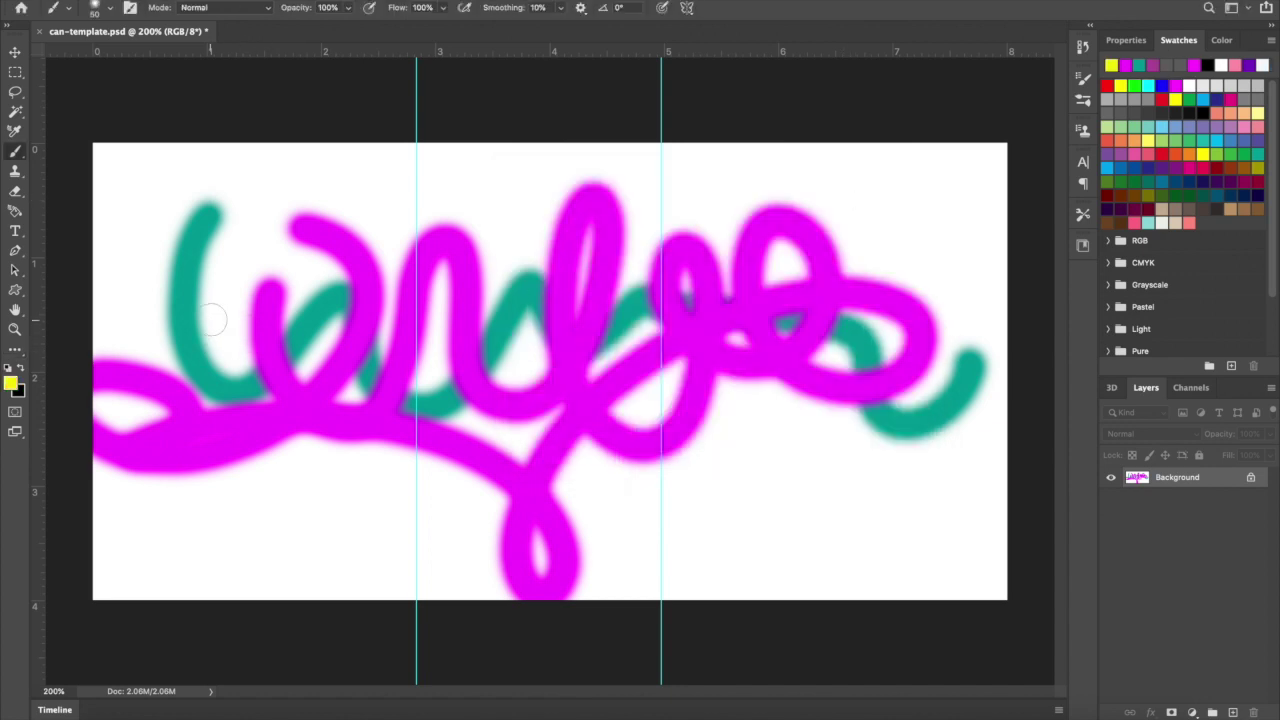
- Paint looping bright yellow freehand strokes across the canvas over the teal and magenta lines with the Brush
mouse_move(212, 320)
mouse_down()
mouse_move(432, 461)
mouse_move(438, 554)
mouse_move(472, 408)
mouse_move(741, 447)
mouse_move(755, 507)
mouse_move(862, 500)
mouse_up()
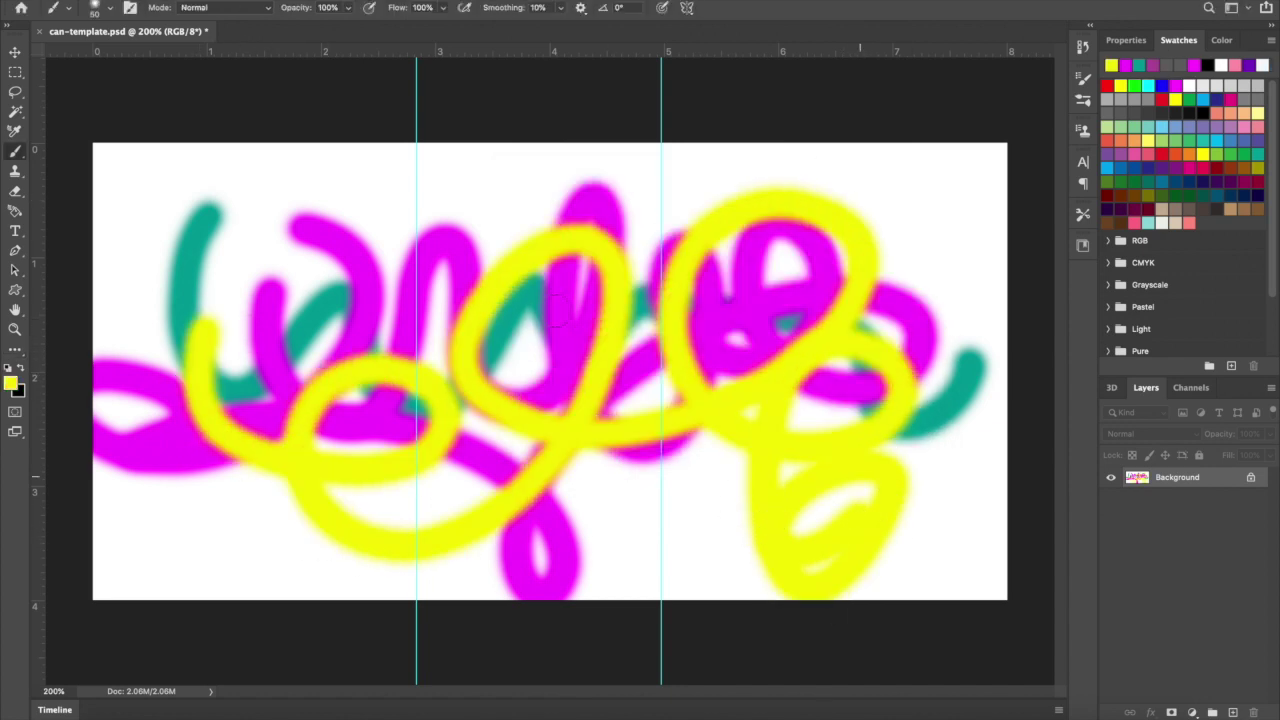
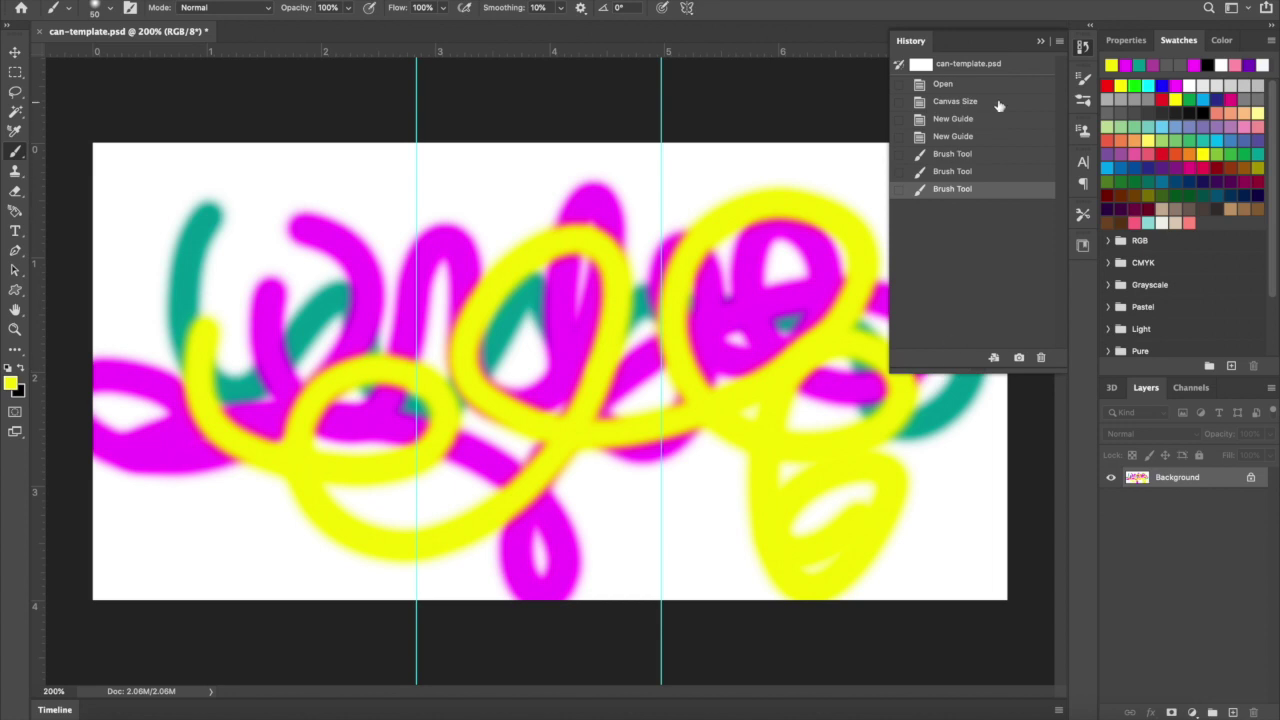
- Step back through the history states to before the first brush stroke, and forward again to the last stroke
click(951, 170)
click(953, 154)
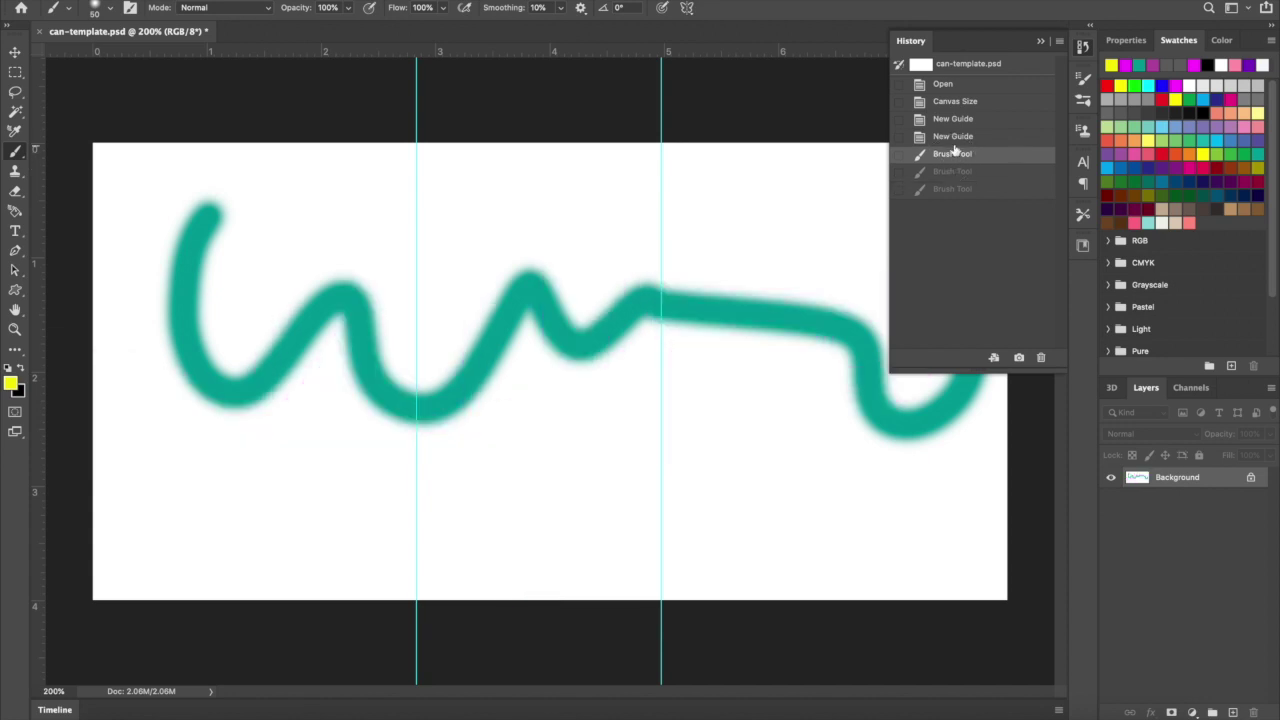
click(953, 137)
click(952, 156)
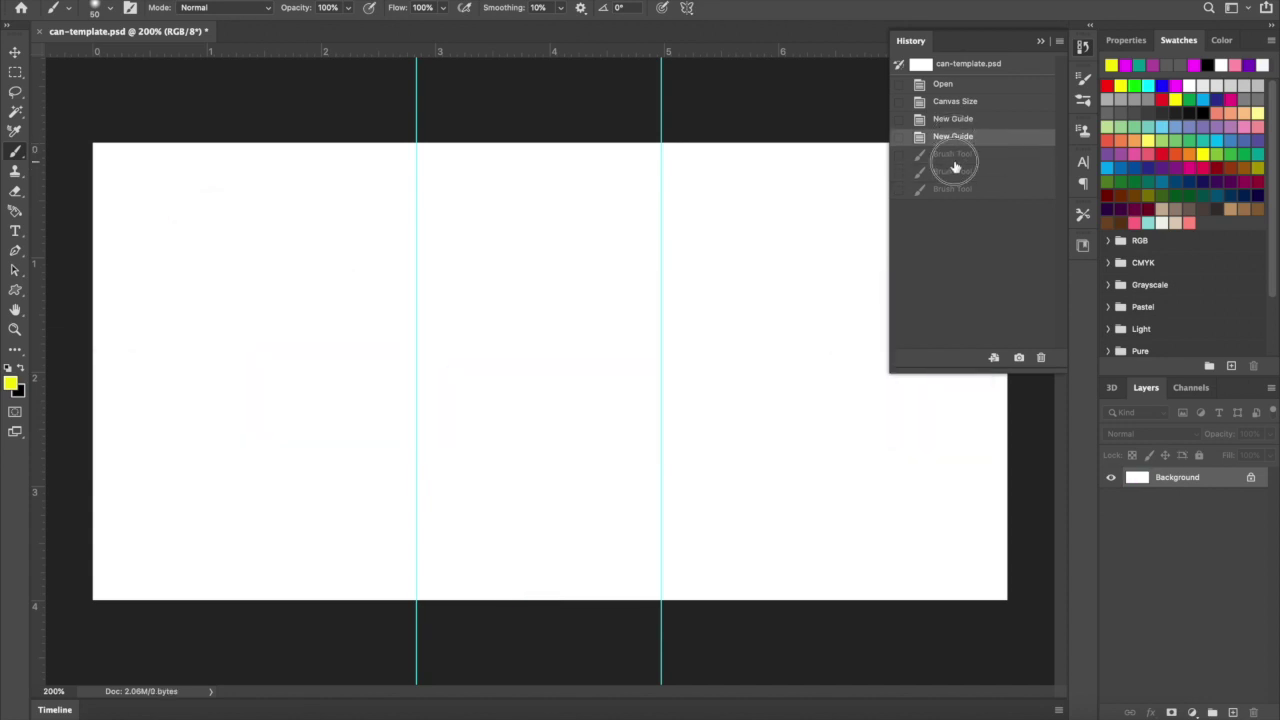
click(953, 172)
click(955, 196)
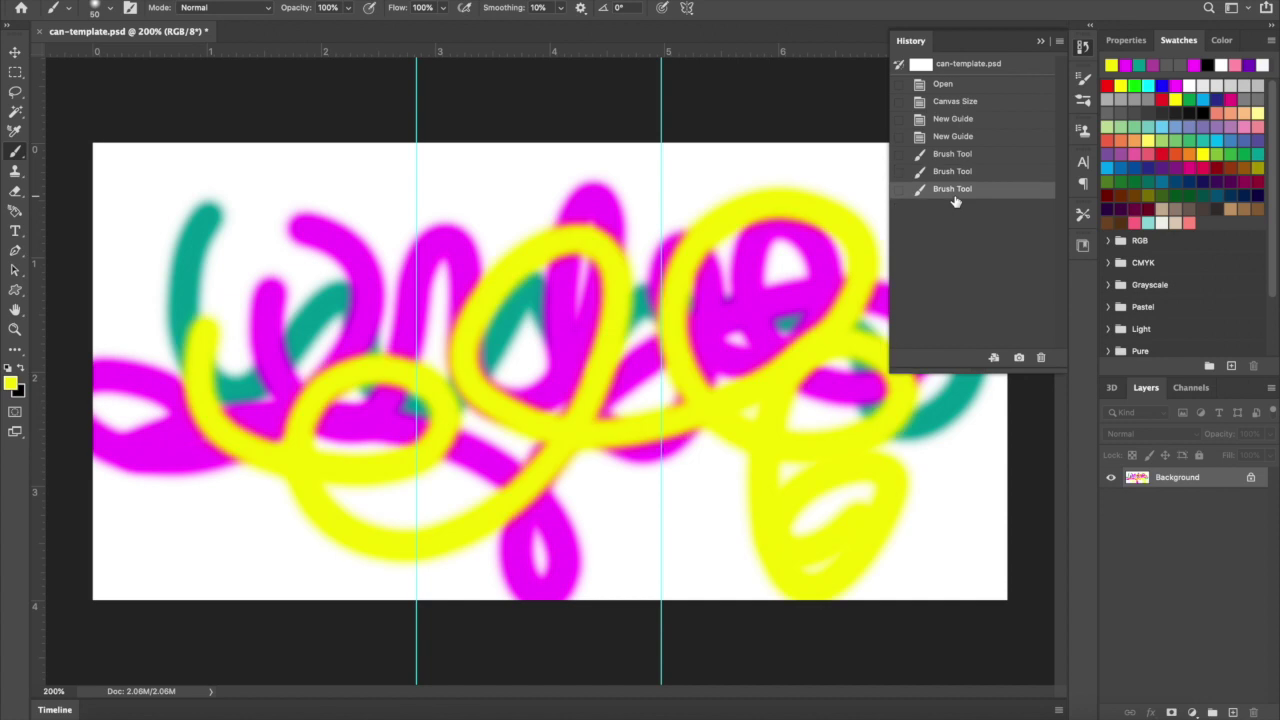
- Revert to the second New Guide history state, restore the teal stroke and redo the two remaining brush strokes
click(955, 137)
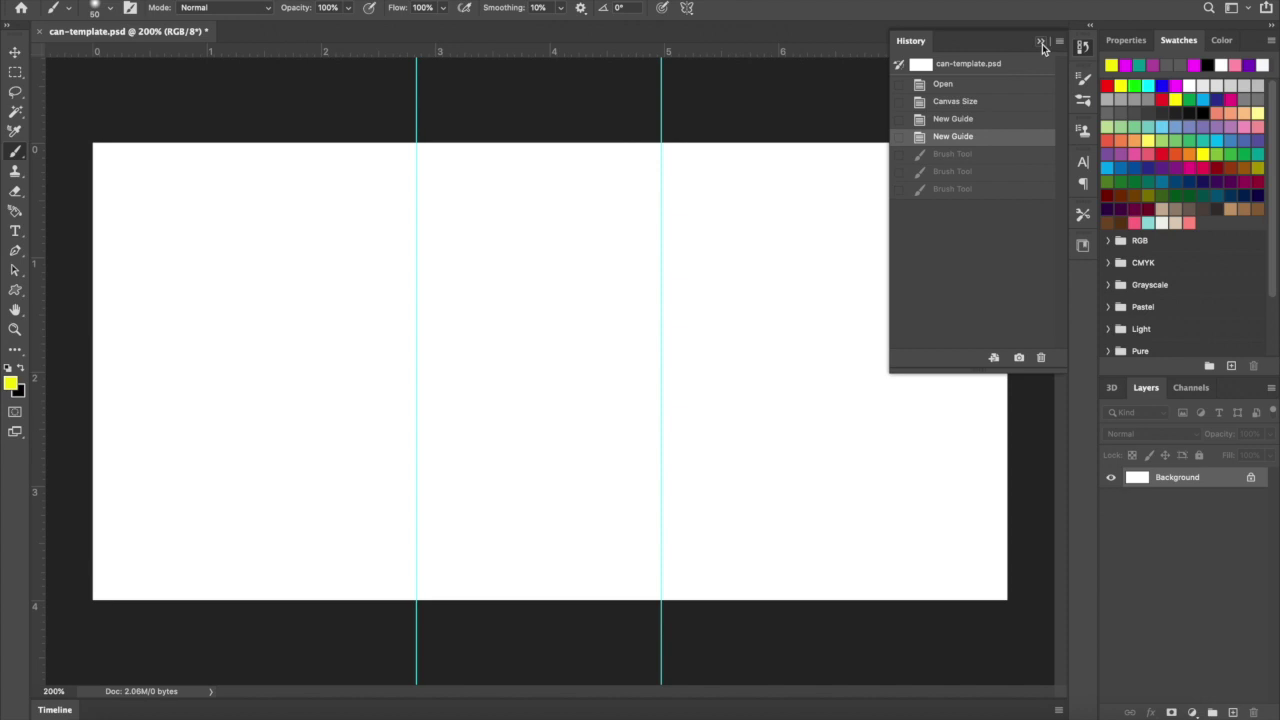
click(963, 157)
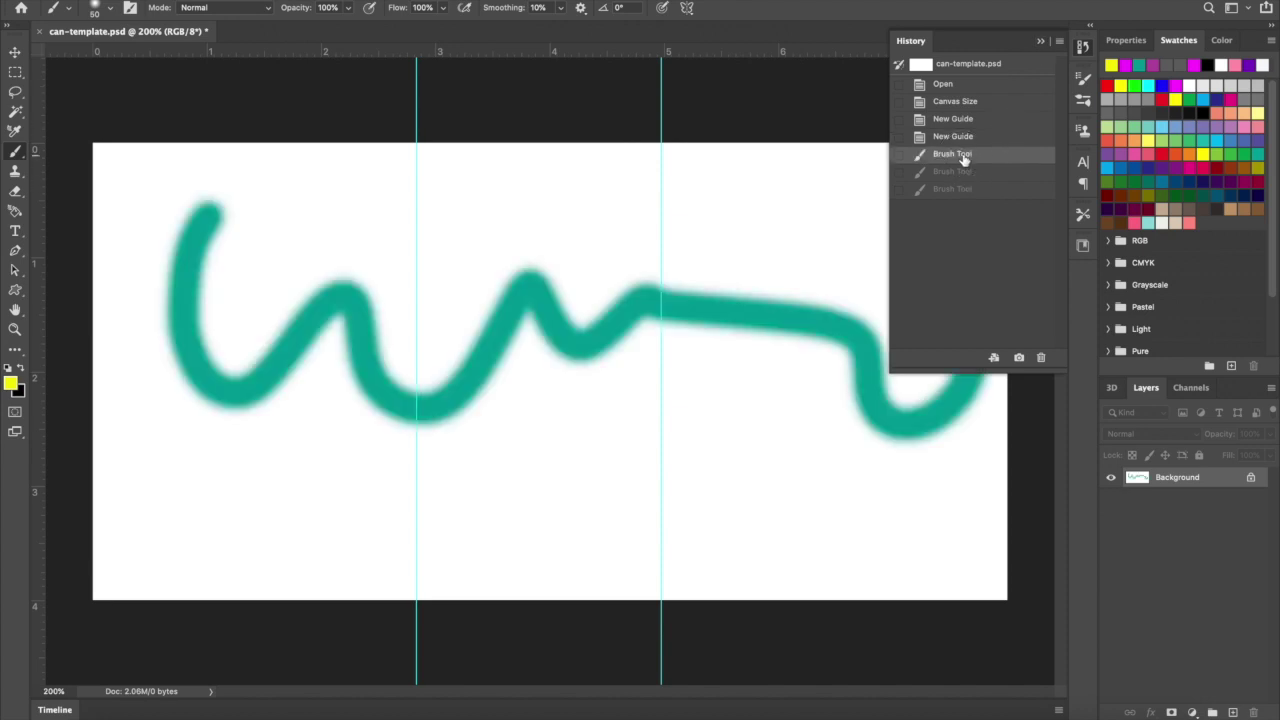
click(155, 0)
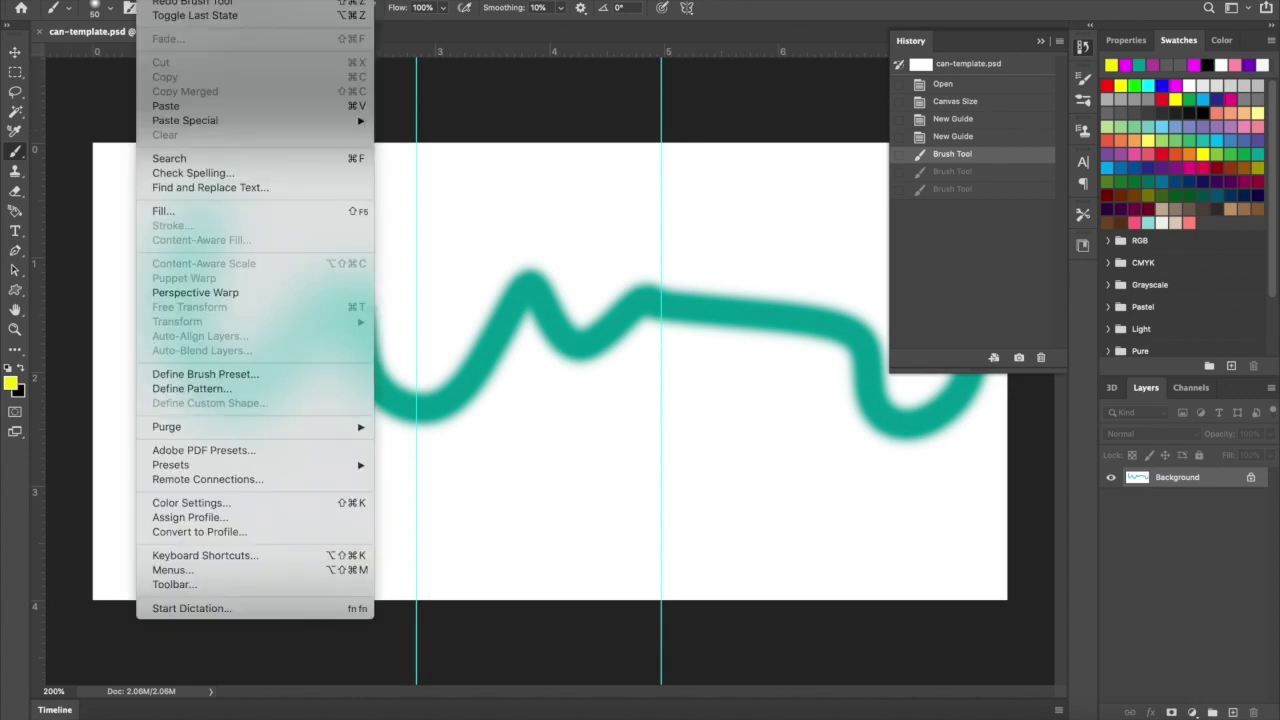
click(192, 2)
key(super+shift+z)
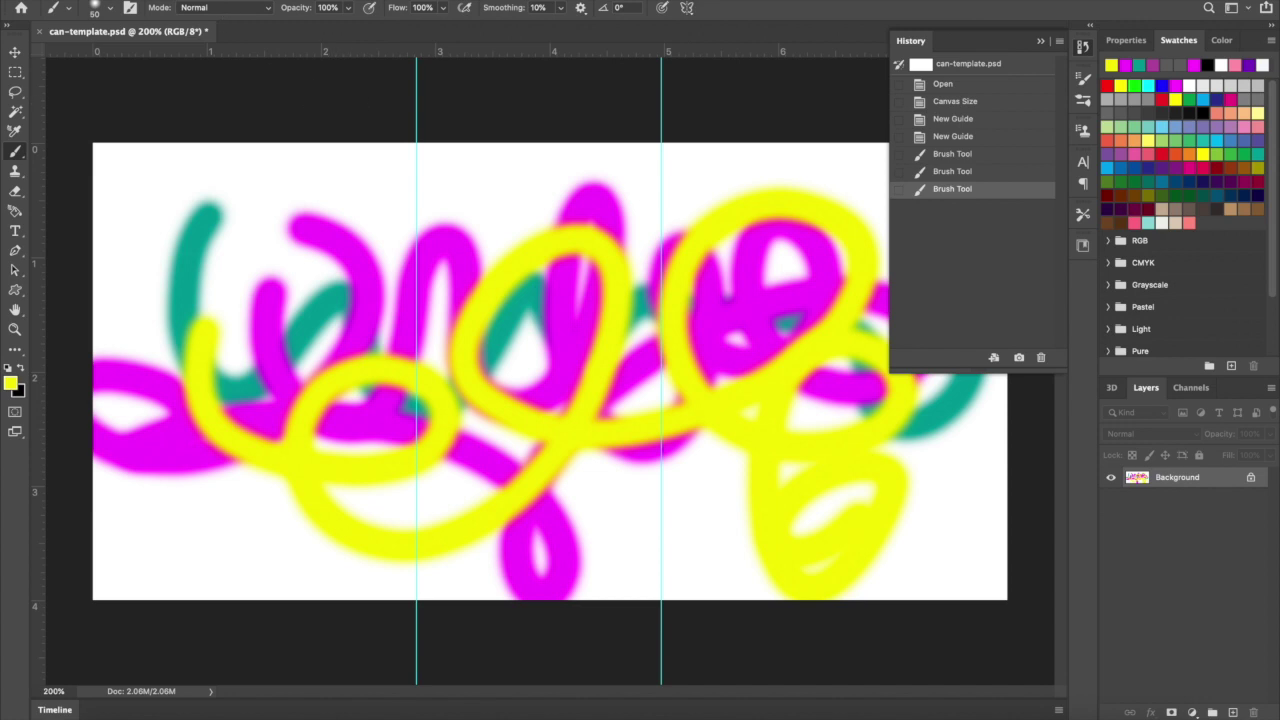
- Undo the yellow, magenta and teal brush strokes one after another, back to the blank canvas
click(160, 0)
key(super+z)
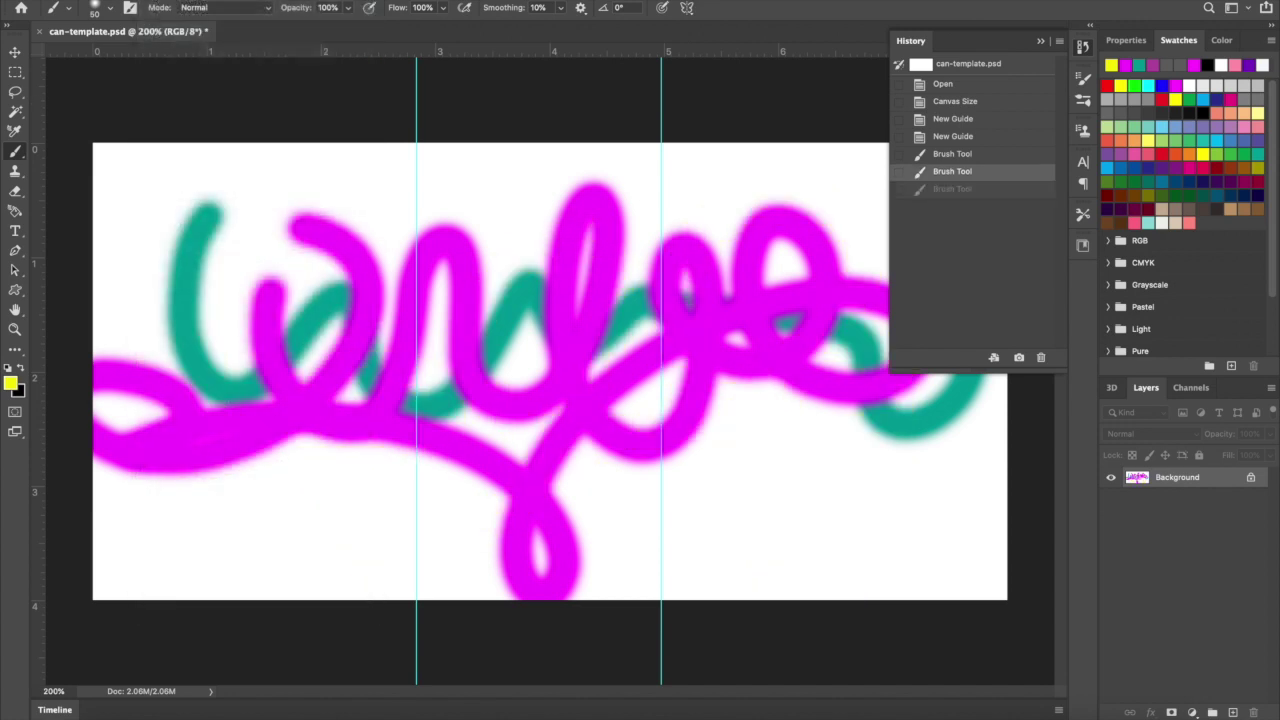
click(160, 0)
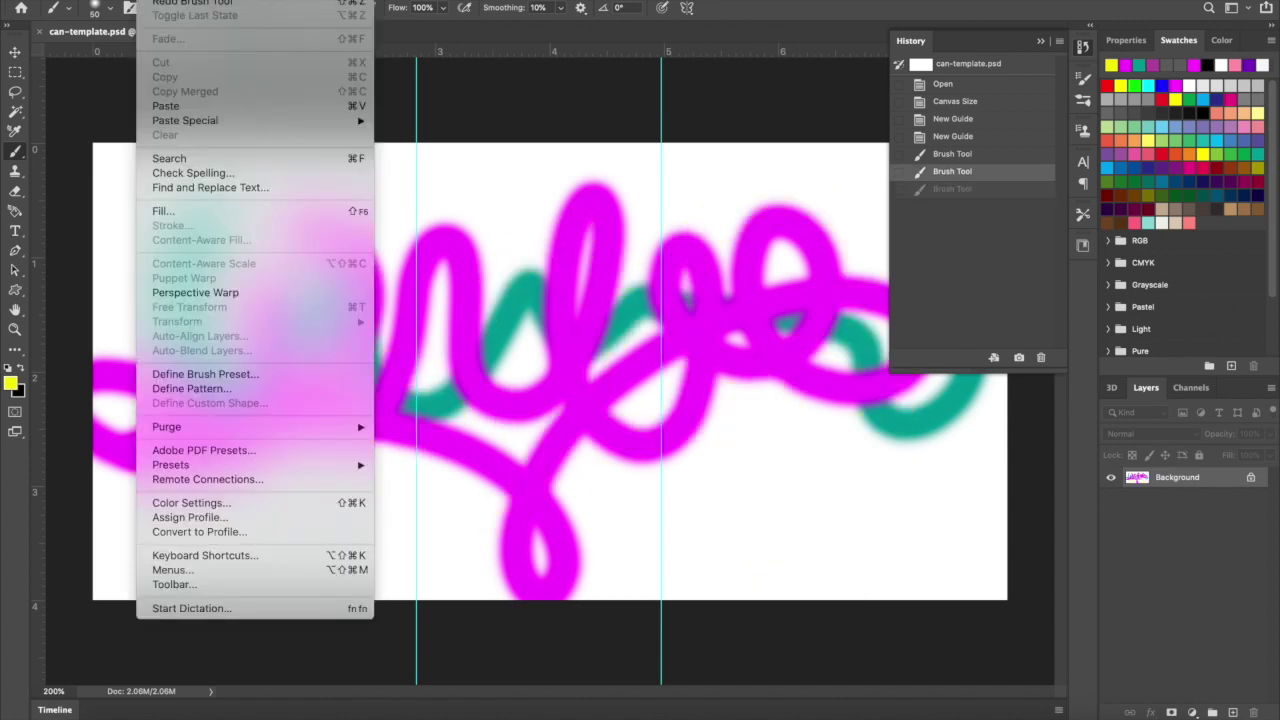
key(super+z)
click(160, 0)
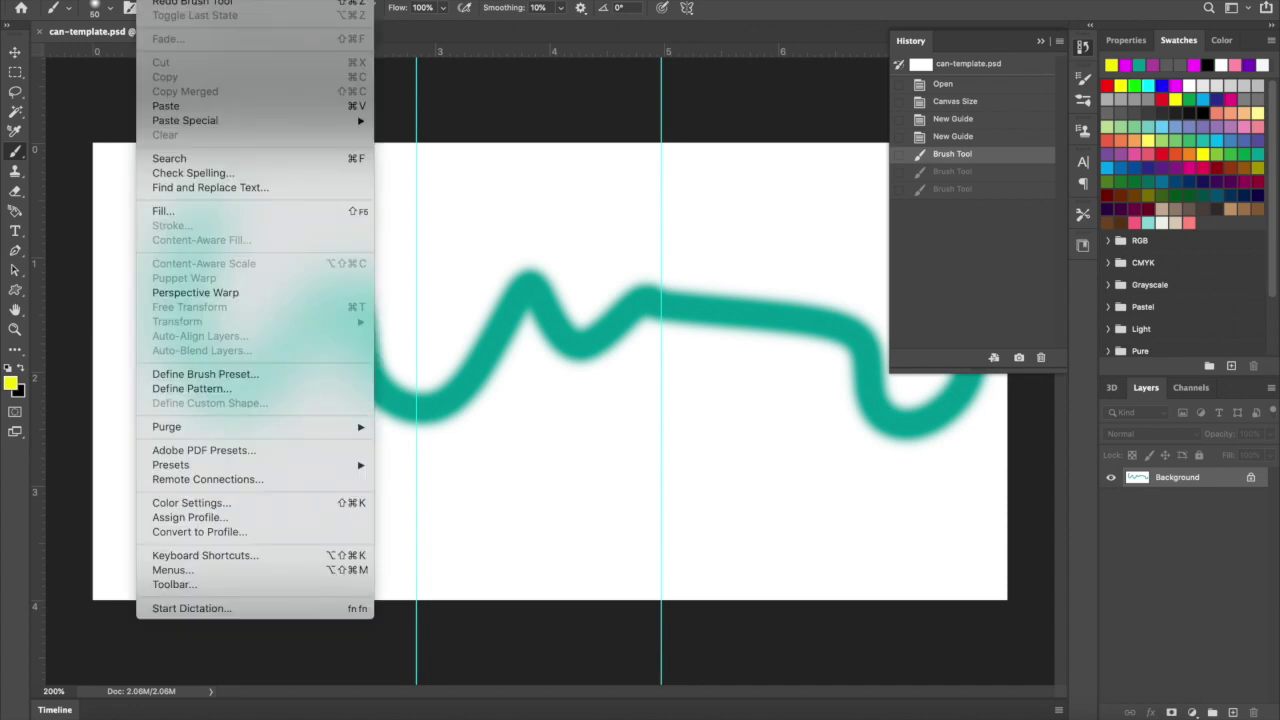
key(super+z)
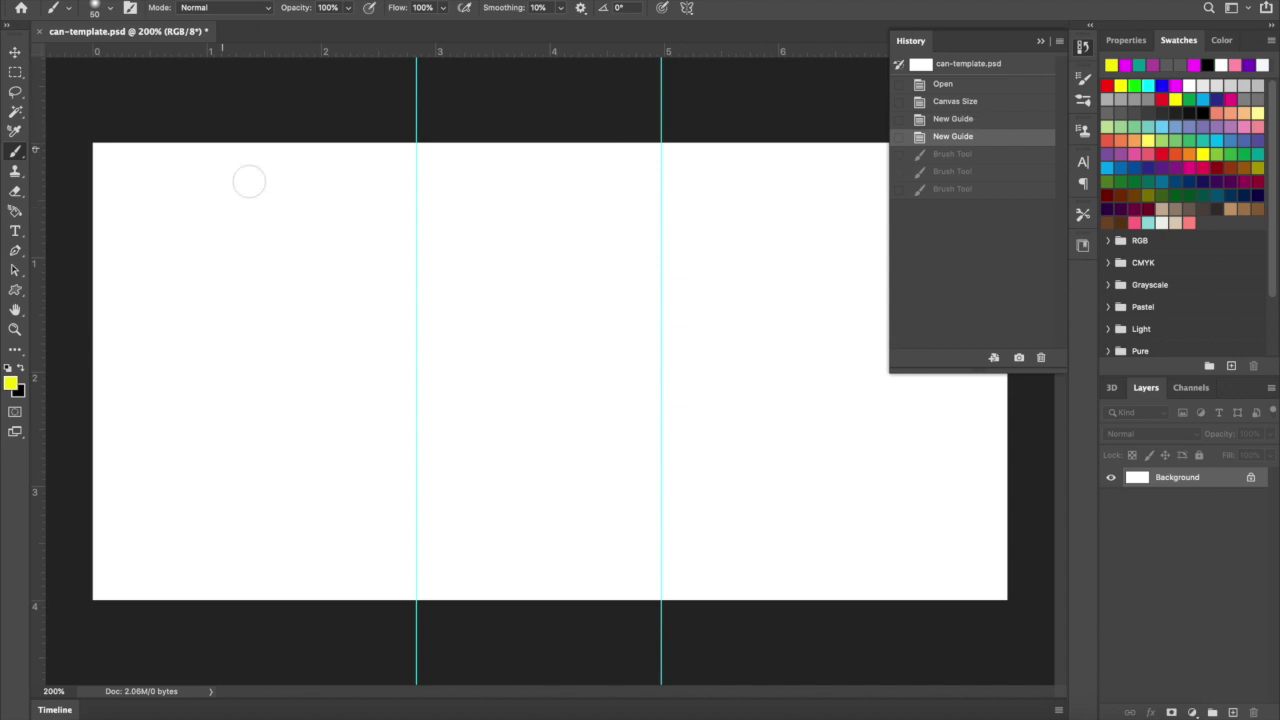
- Restore the teal stroke from its history state, undo it again and collapse the History panel
click(955, 156)
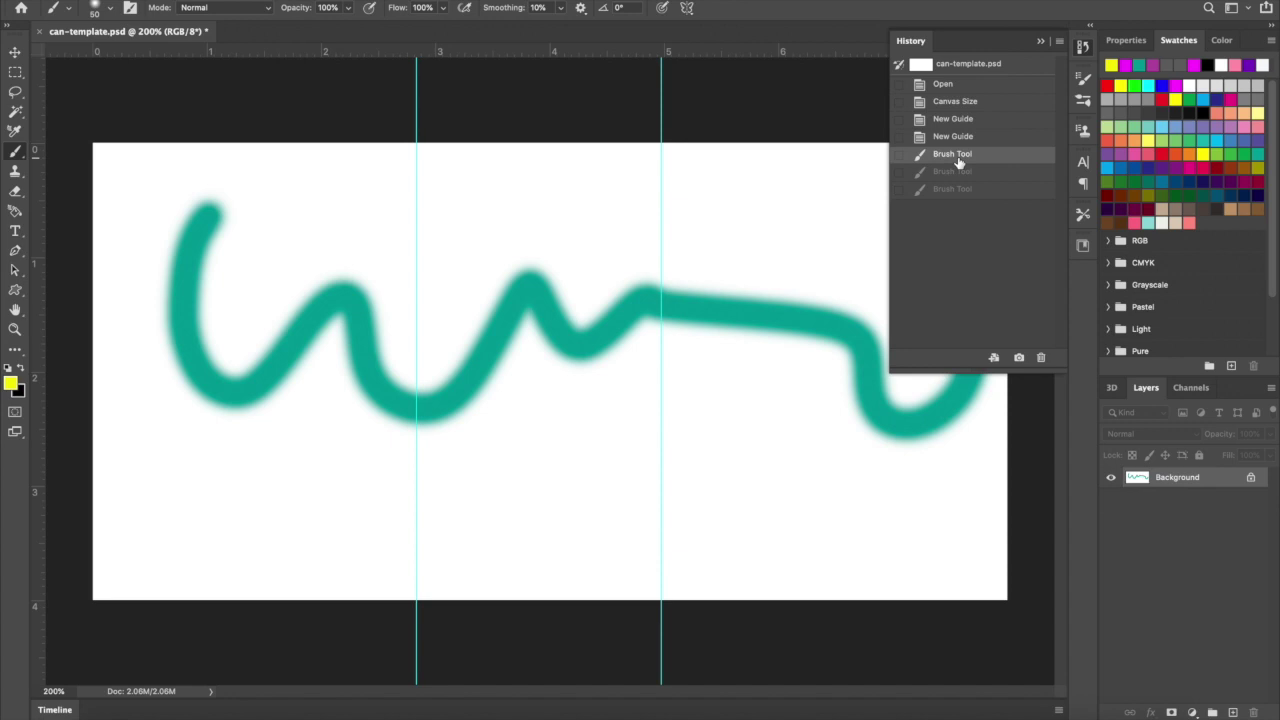
key(ctrl+z)
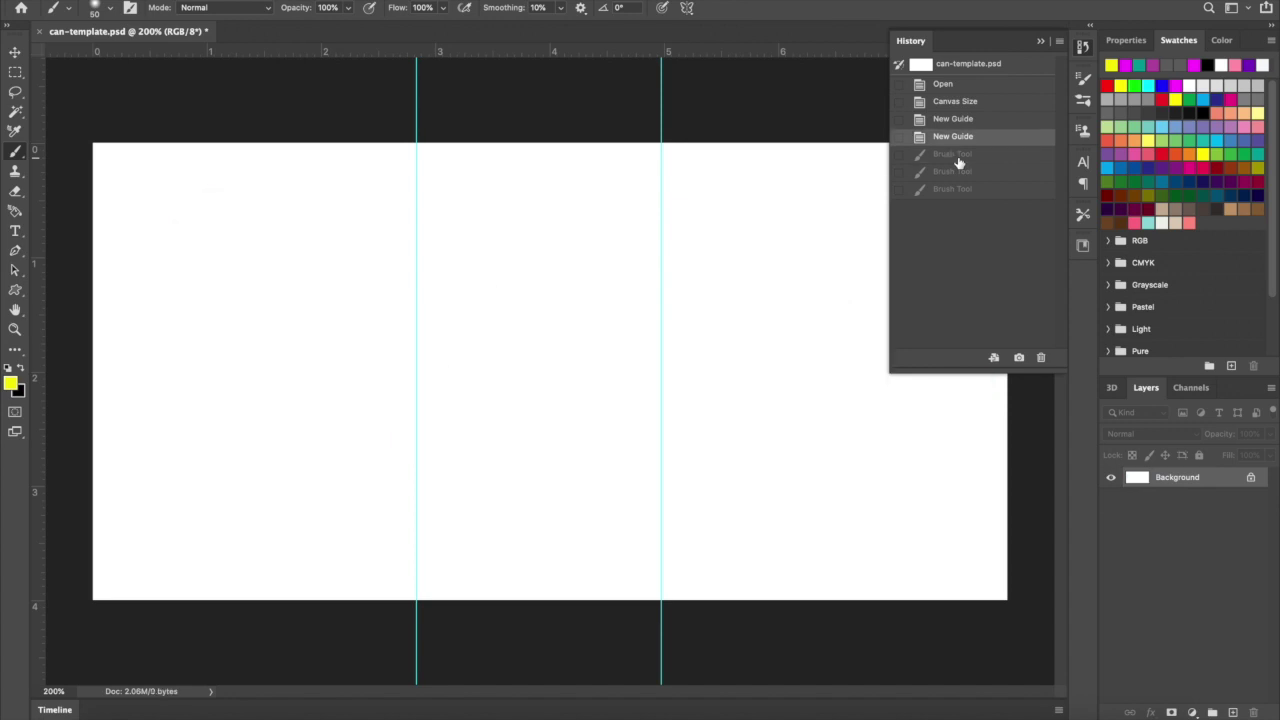
click(1040, 41)
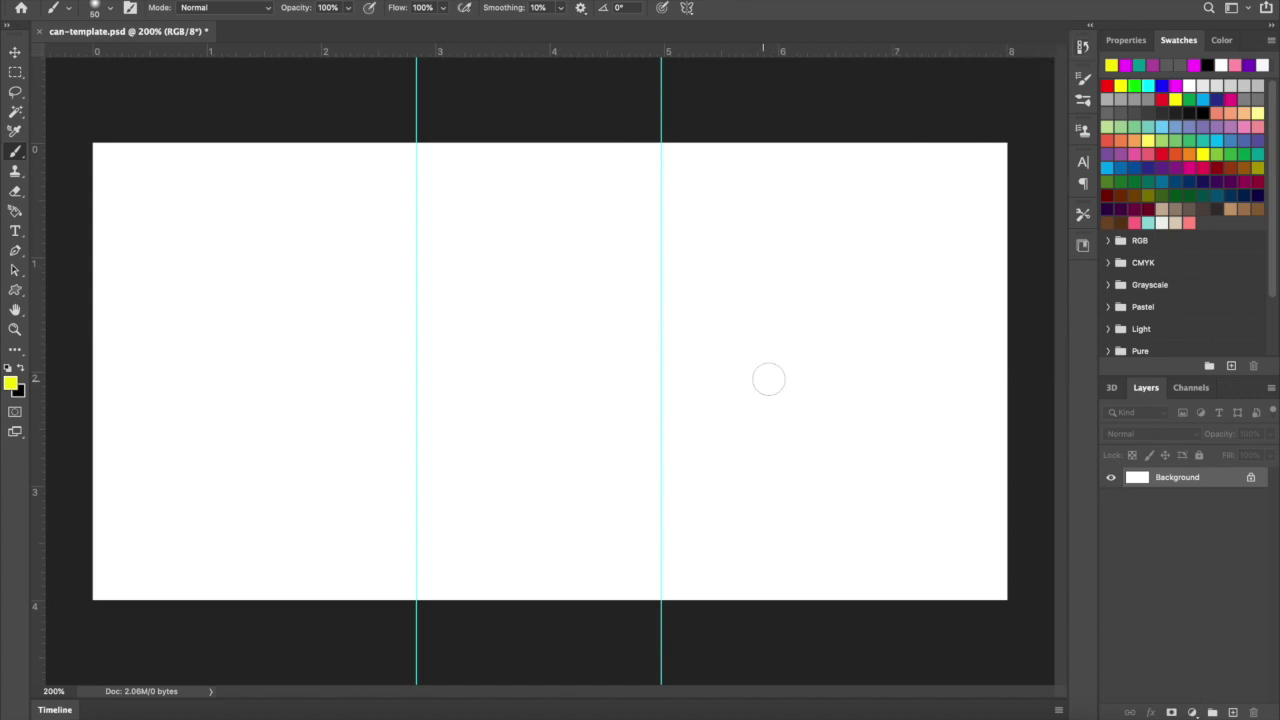
- Switch to the Move tool and then activate the Gradient Tool from the toolbar's extra tools
click(14, 53)
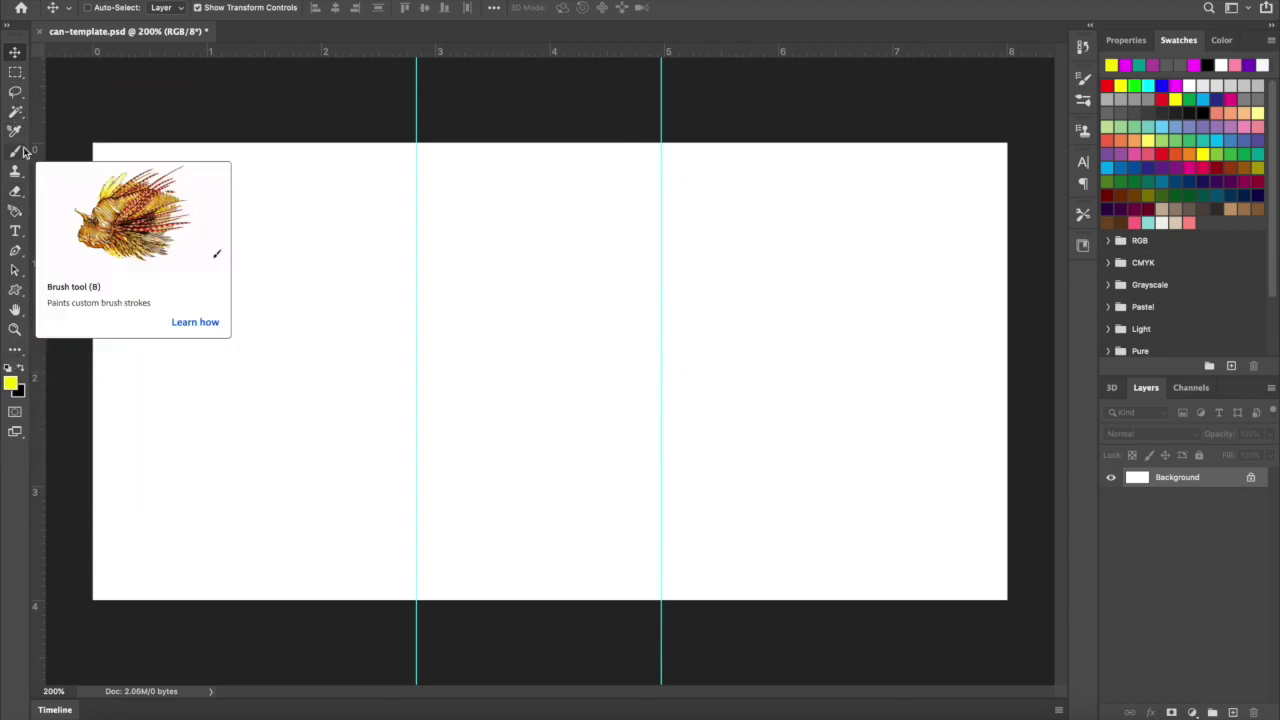
click(17, 352)
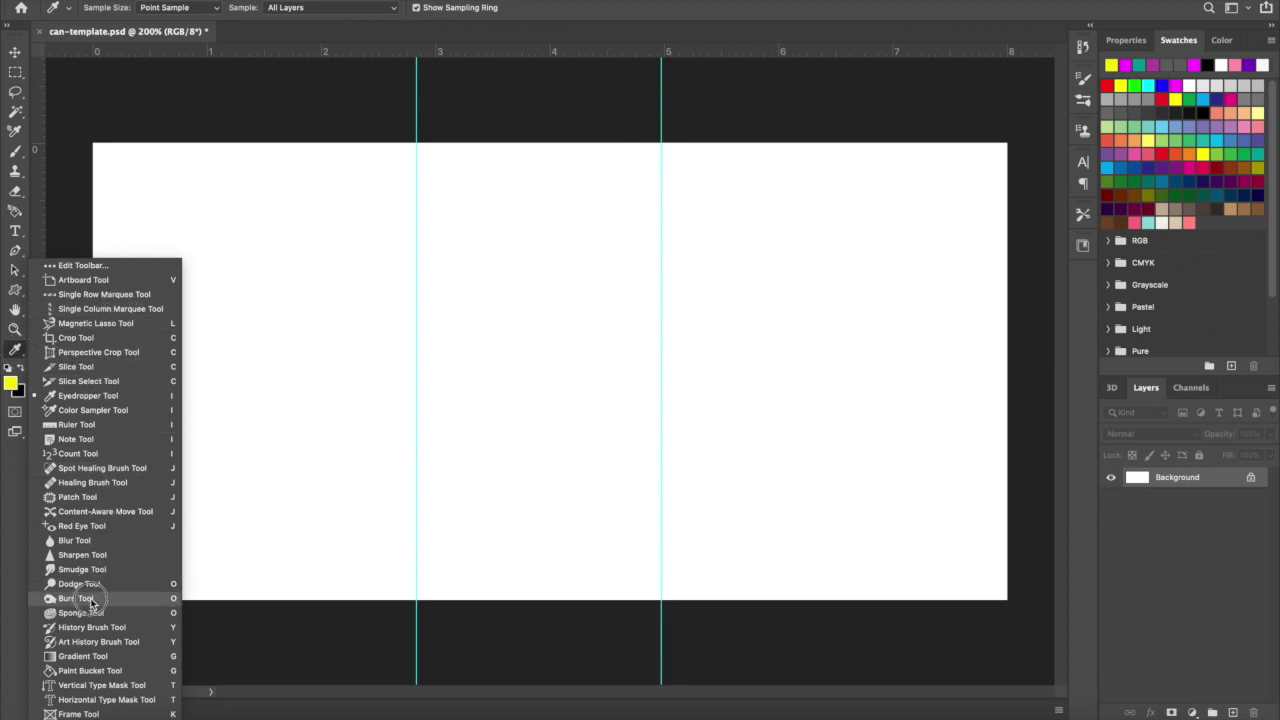
click(90, 658)
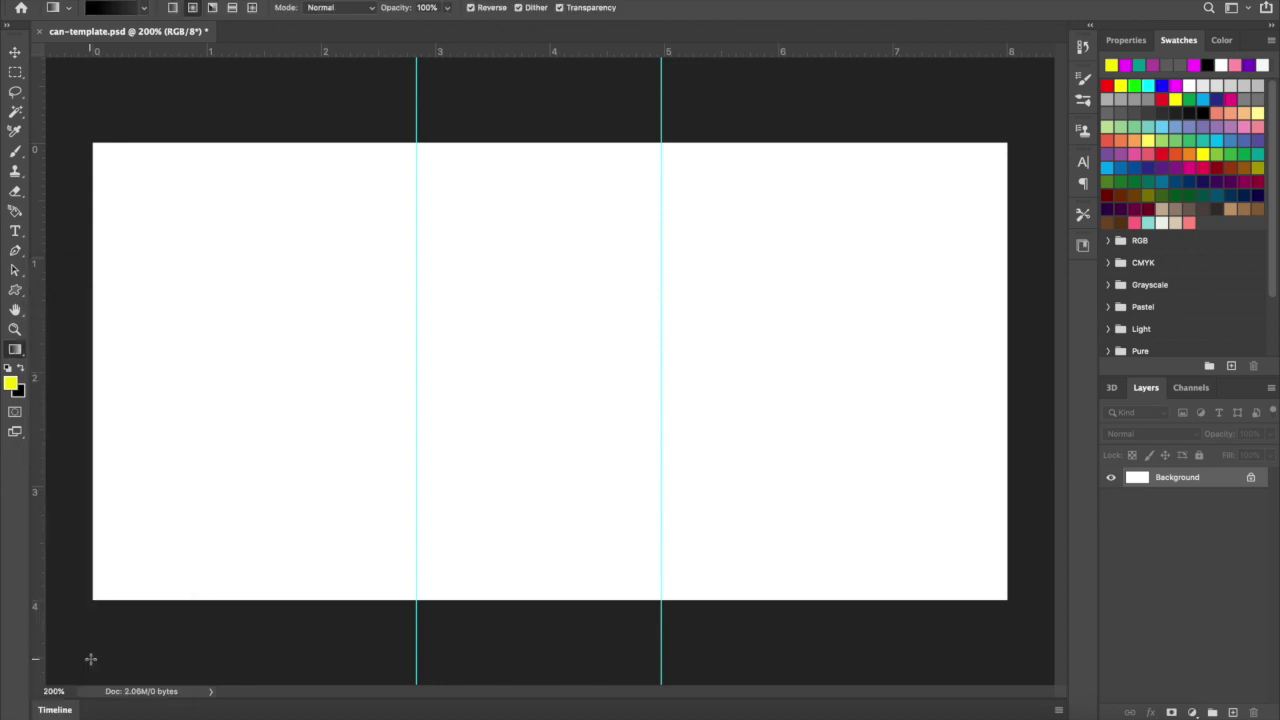
- Open the toolbar customization and examine the full Toolbar and Extra Tools lists
right_click(16, 350)
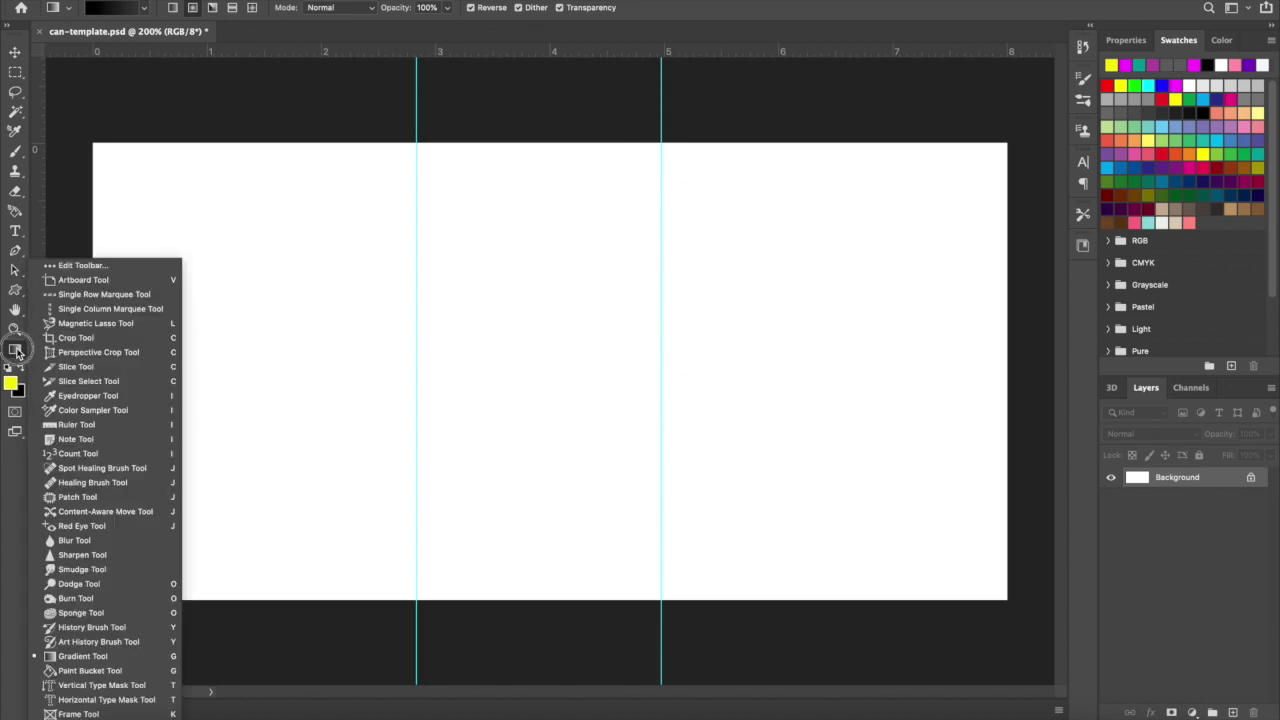
click(82, 266)
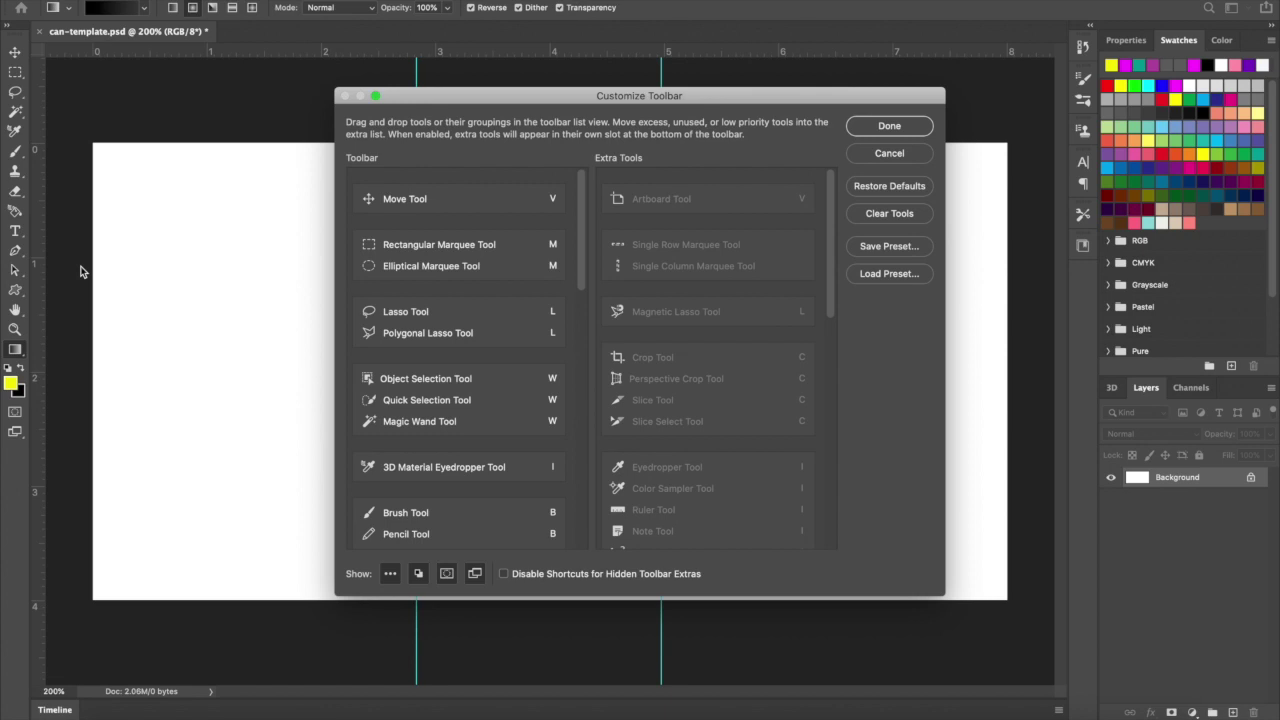
scroll(468, 485, down, 10)
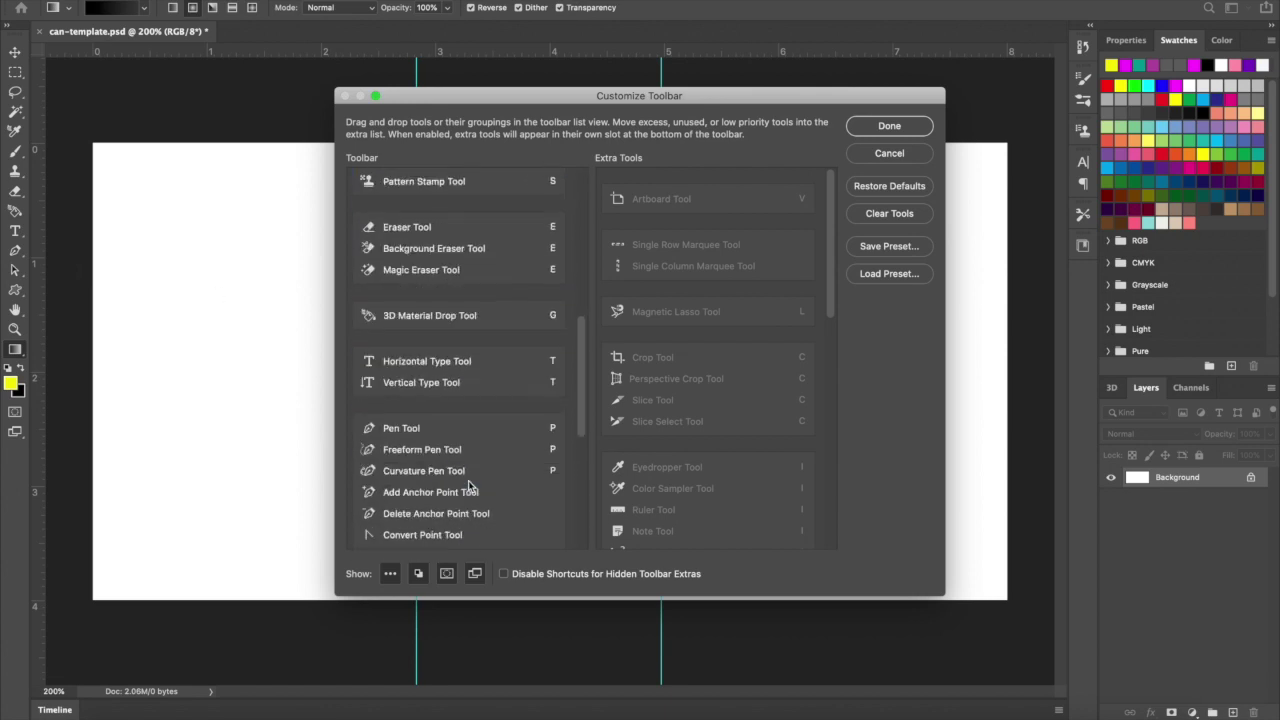
scroll(468, 485, down, 2)
scroll(468, 485, up, 8)
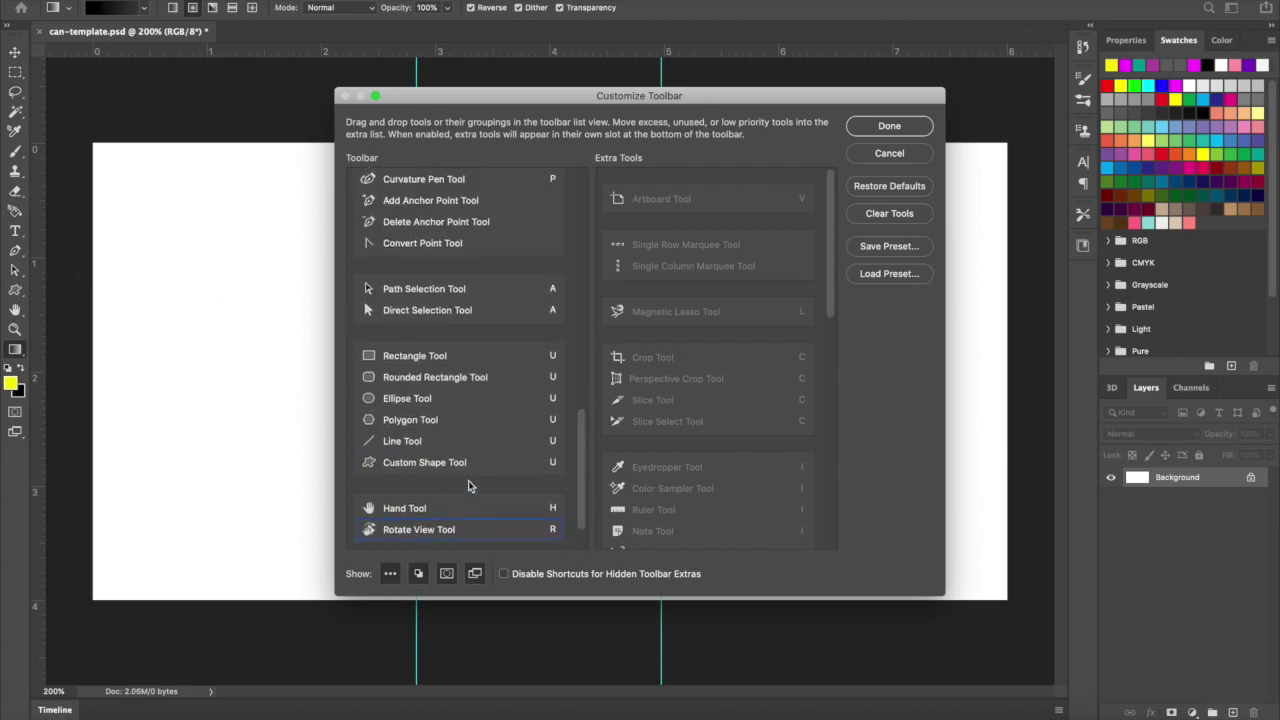
scroll(468, 485, up, 7)
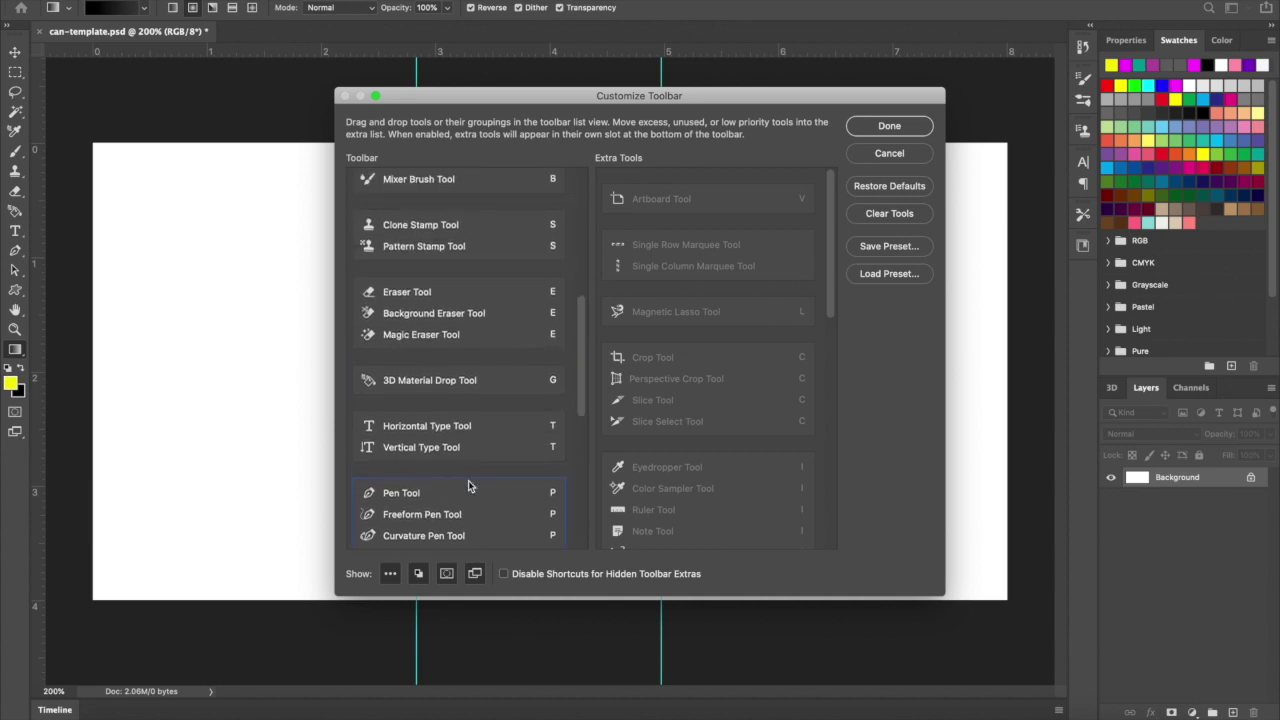
scroll(468, 485, up, 5)
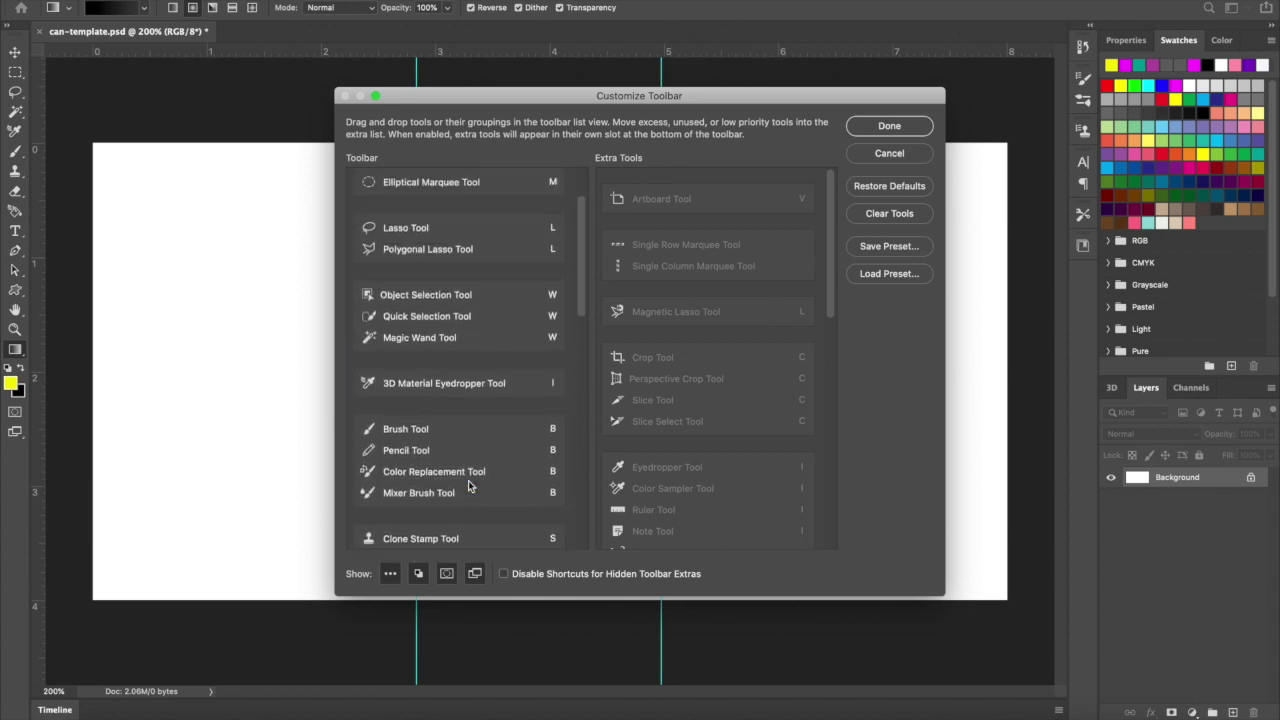
scroll(468, 485, down, 20)
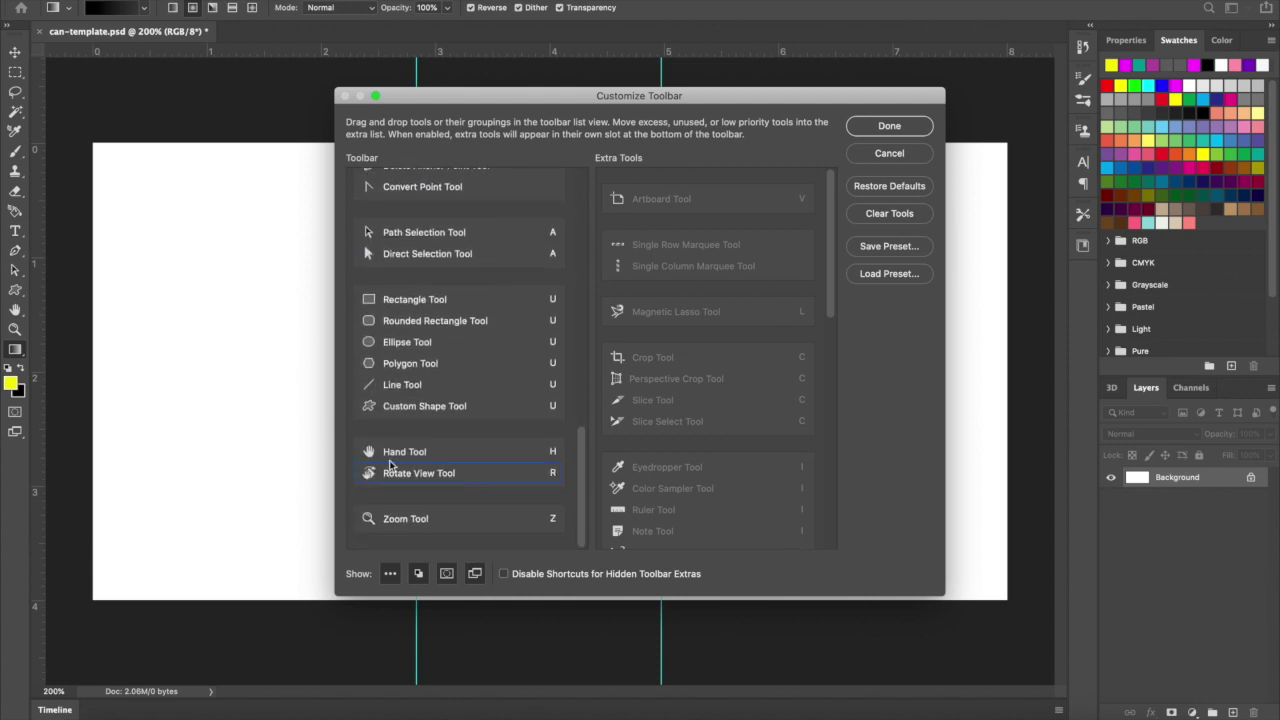
drag(832, 262, 809, 517)
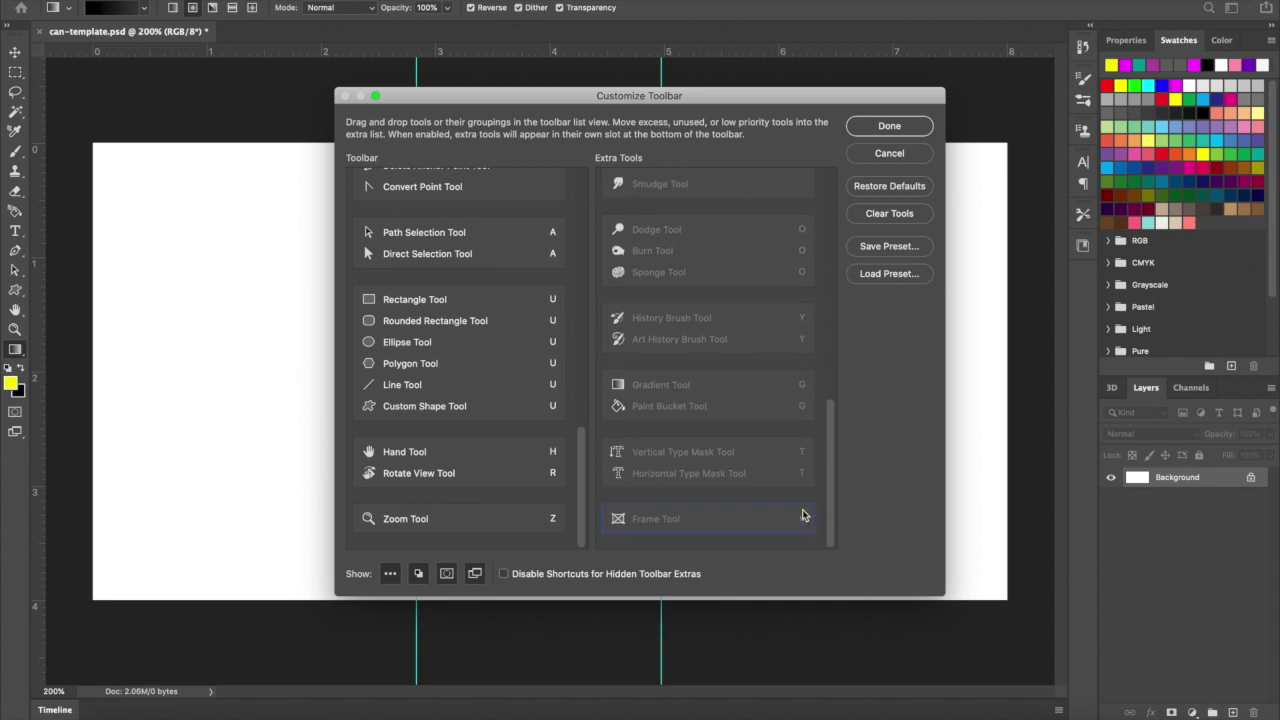
- Move the Custom Shape Tool from the Toolbar list into Extra Tools and accept the customized toolbar
click(435, 388)
mouse_move(418, 410)
mouse_down()
mouse_move(706, 337)
mouse_move(688, 346)
mouse_up()
click(886, 128)
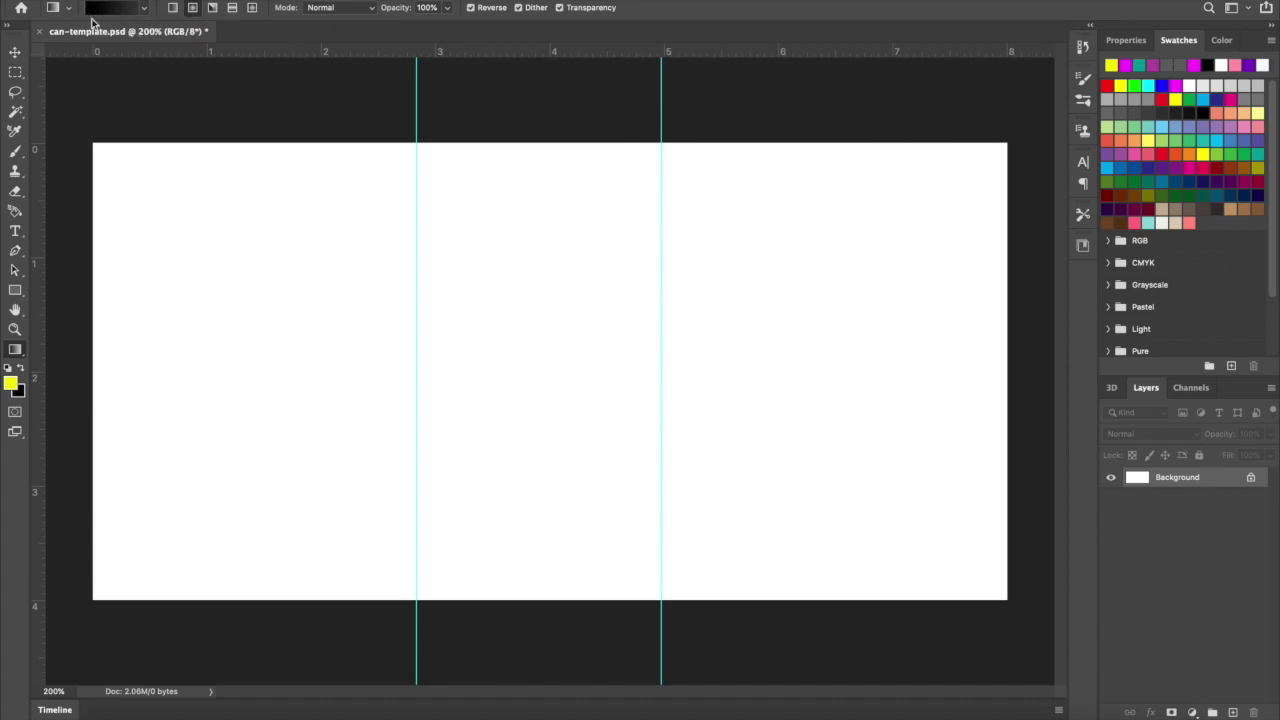
- Browse the Gradient Tool's presets by expanding the Basics and Blues groups
click(146, 10)
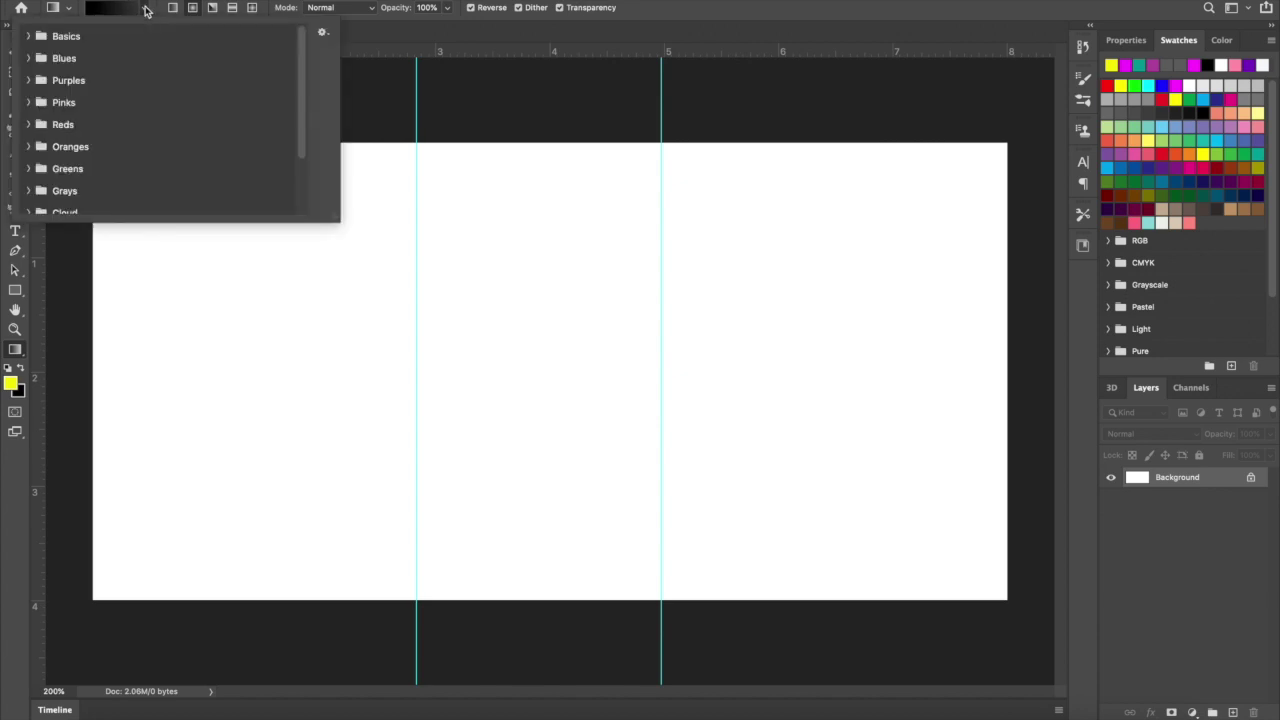
click(28, 36)
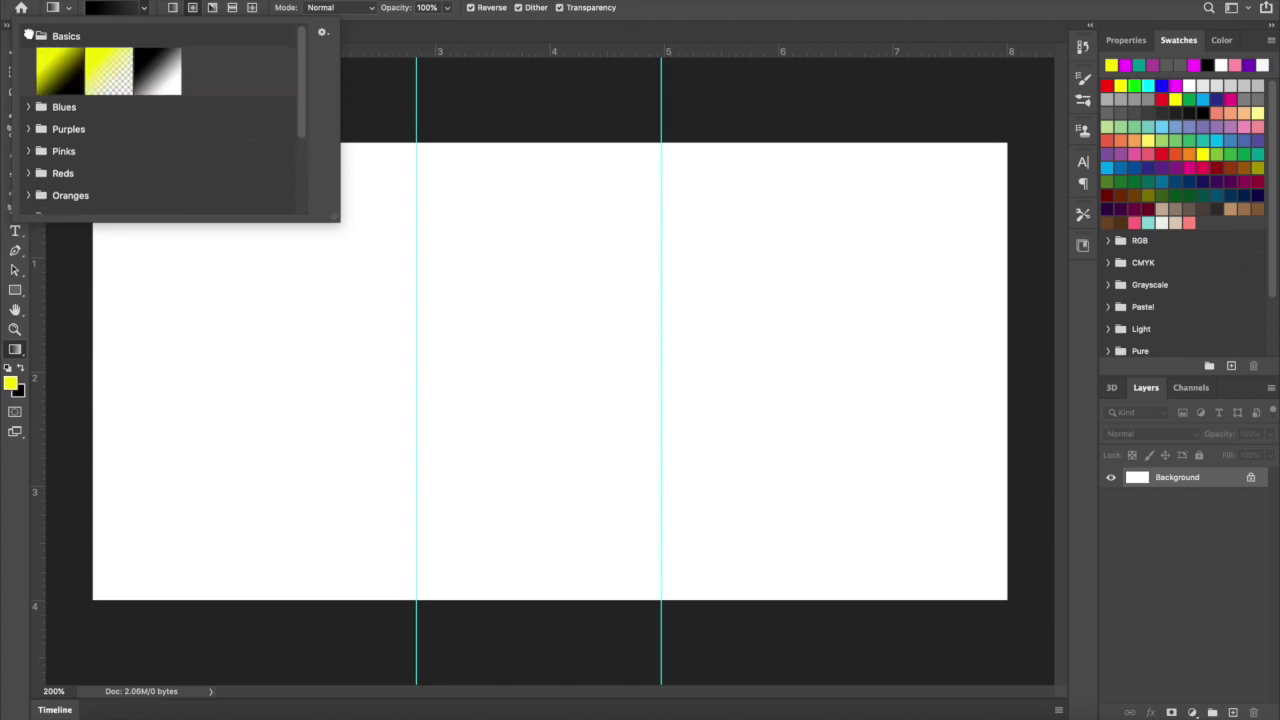
click(28, 106)
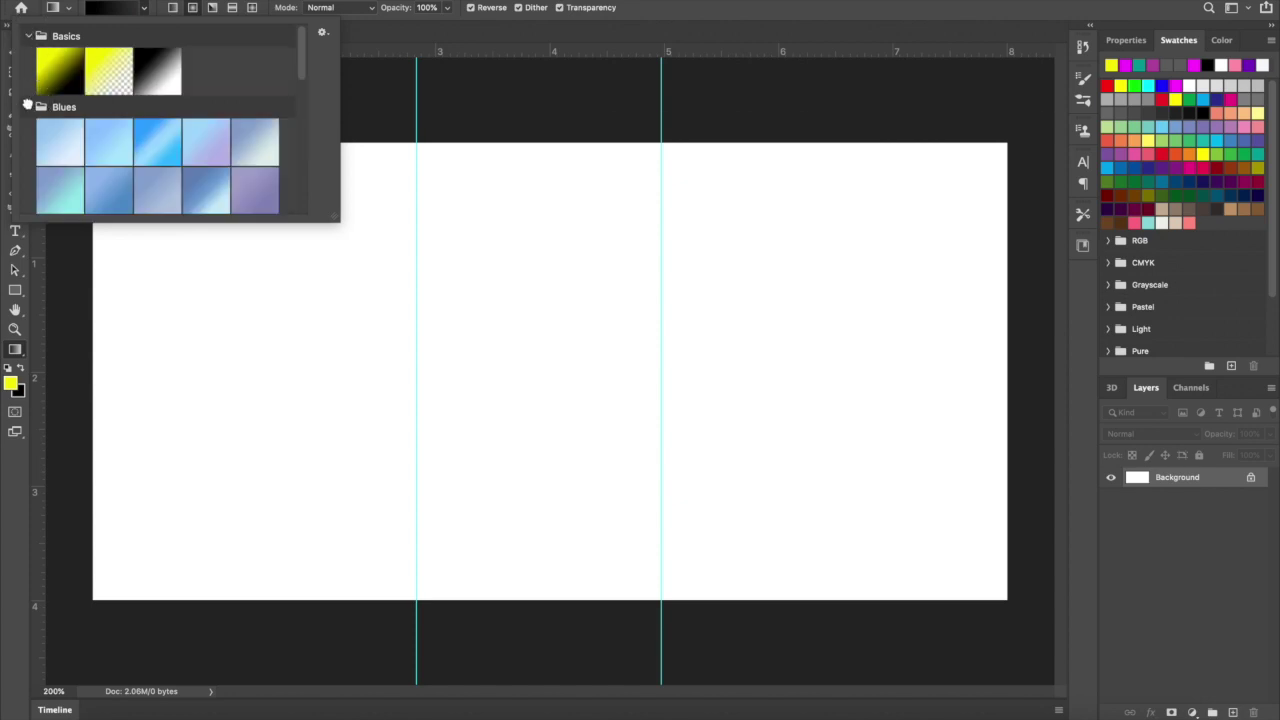
- Load the Basics preset Foreground to Background in the Gradient Editor and add a colour stop at 34%
click(104, 9)
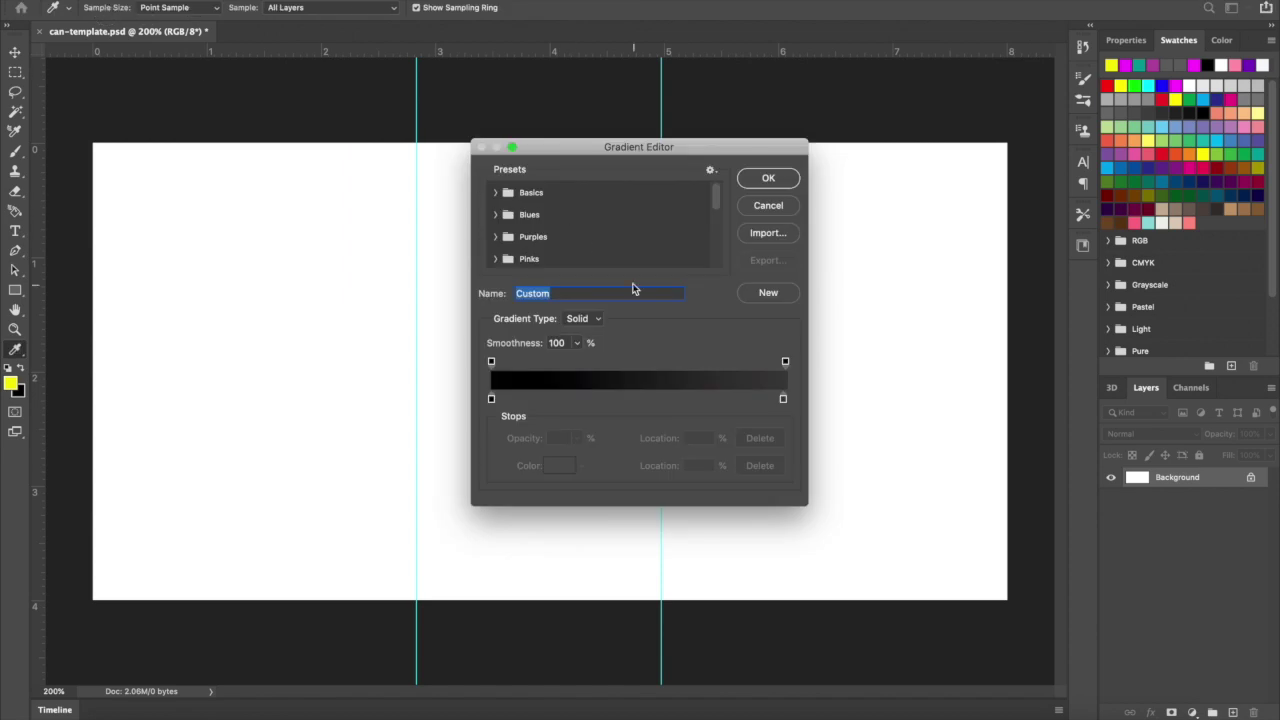
drag(716, 203, 714, 134)
click(496, 192)
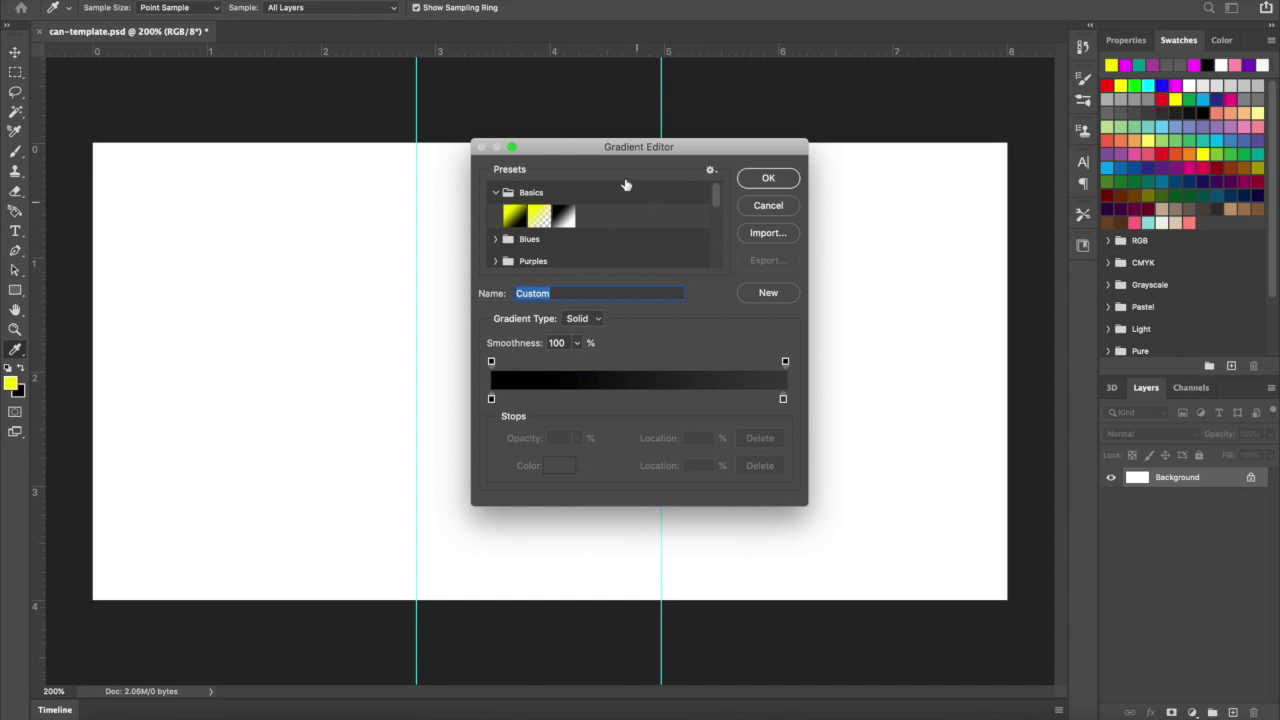
click(513, 217)
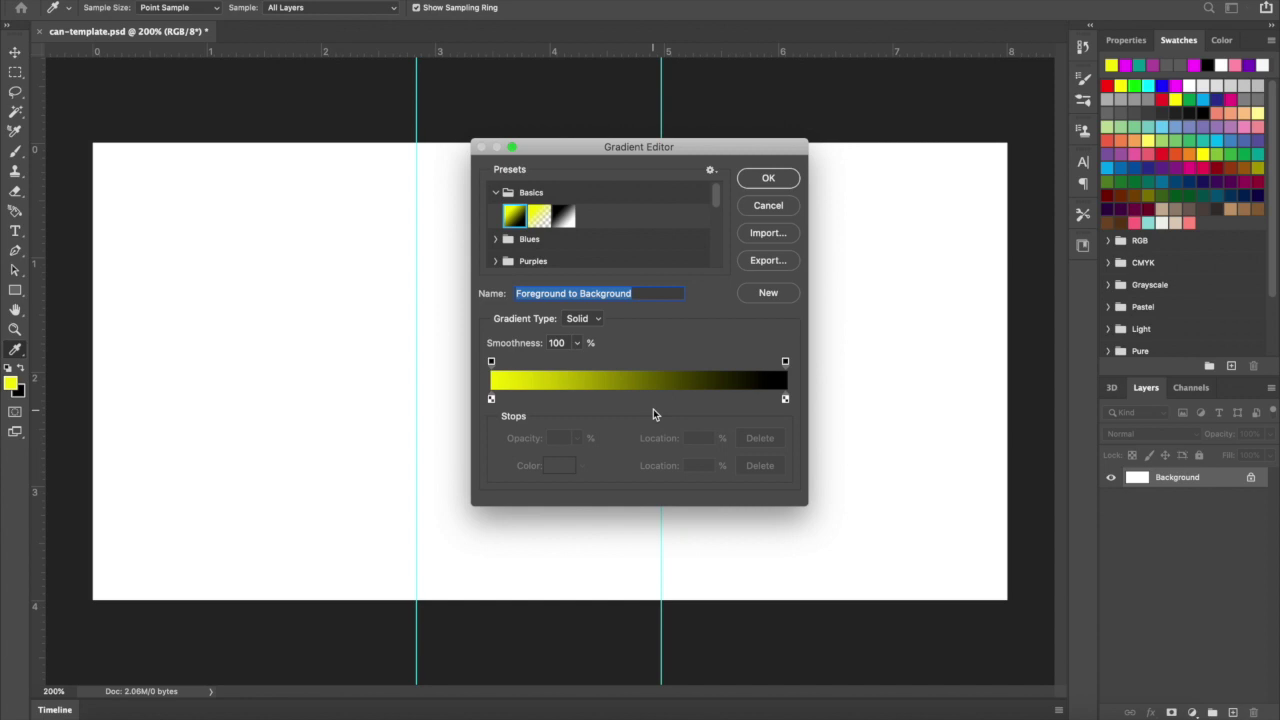
click(591, 399)
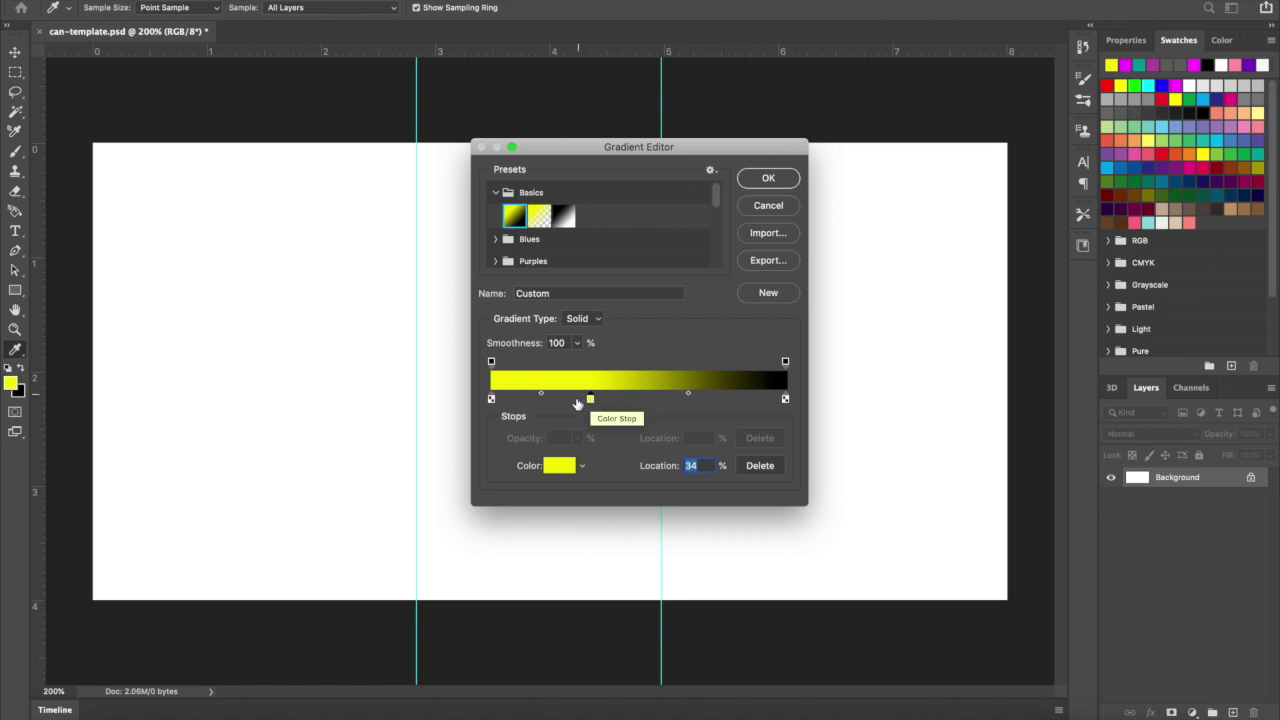
- Change the colour of the gradient's 34% colour stop to white
click(583, 467)
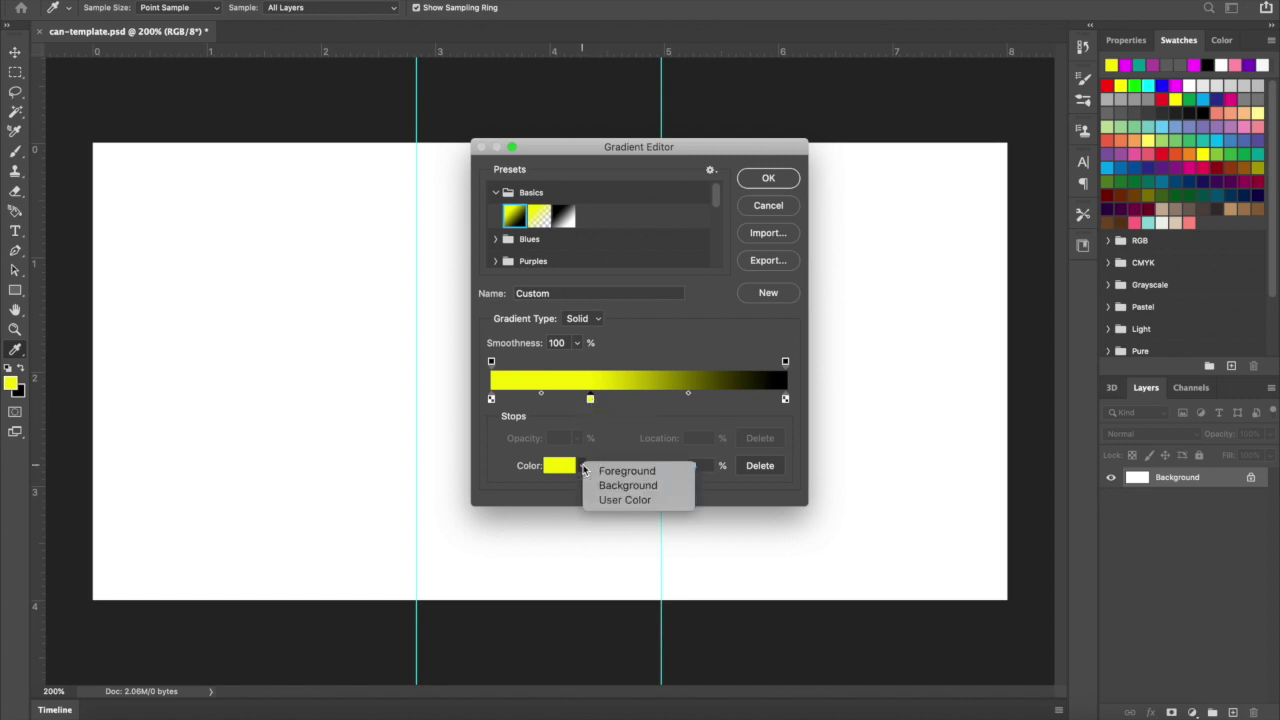
click(585, 470)
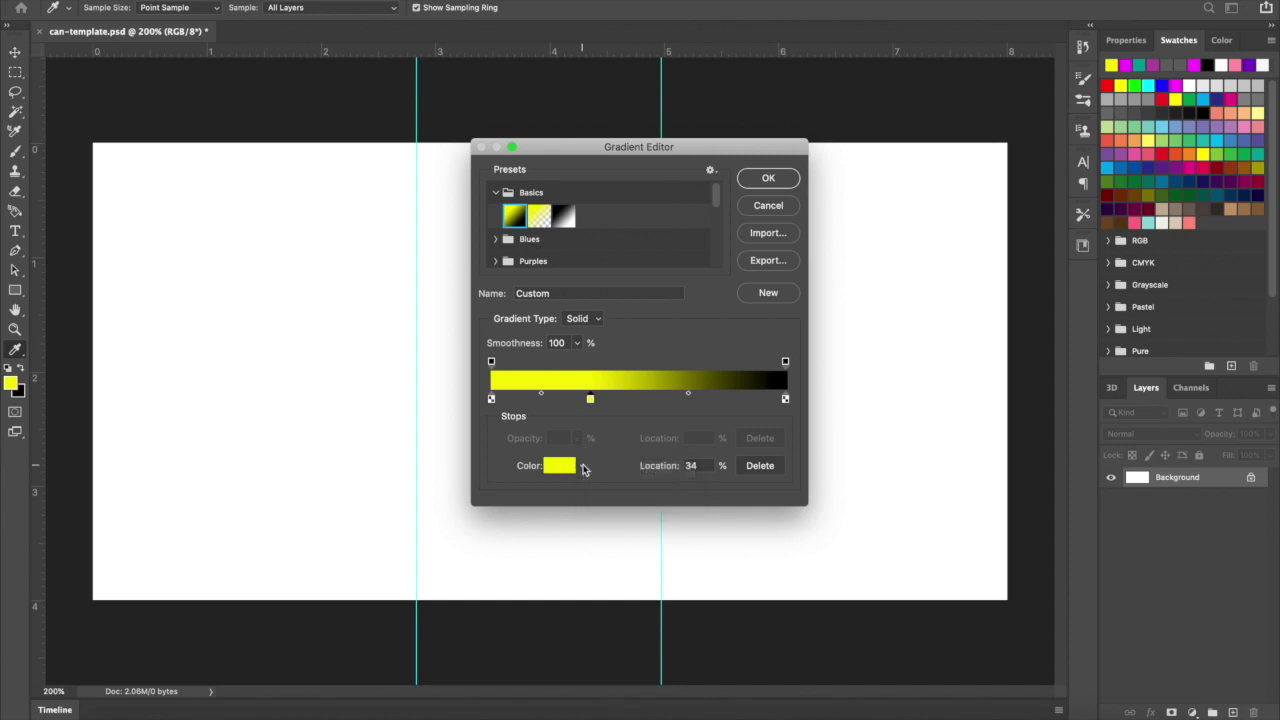
double_click(590, 399)
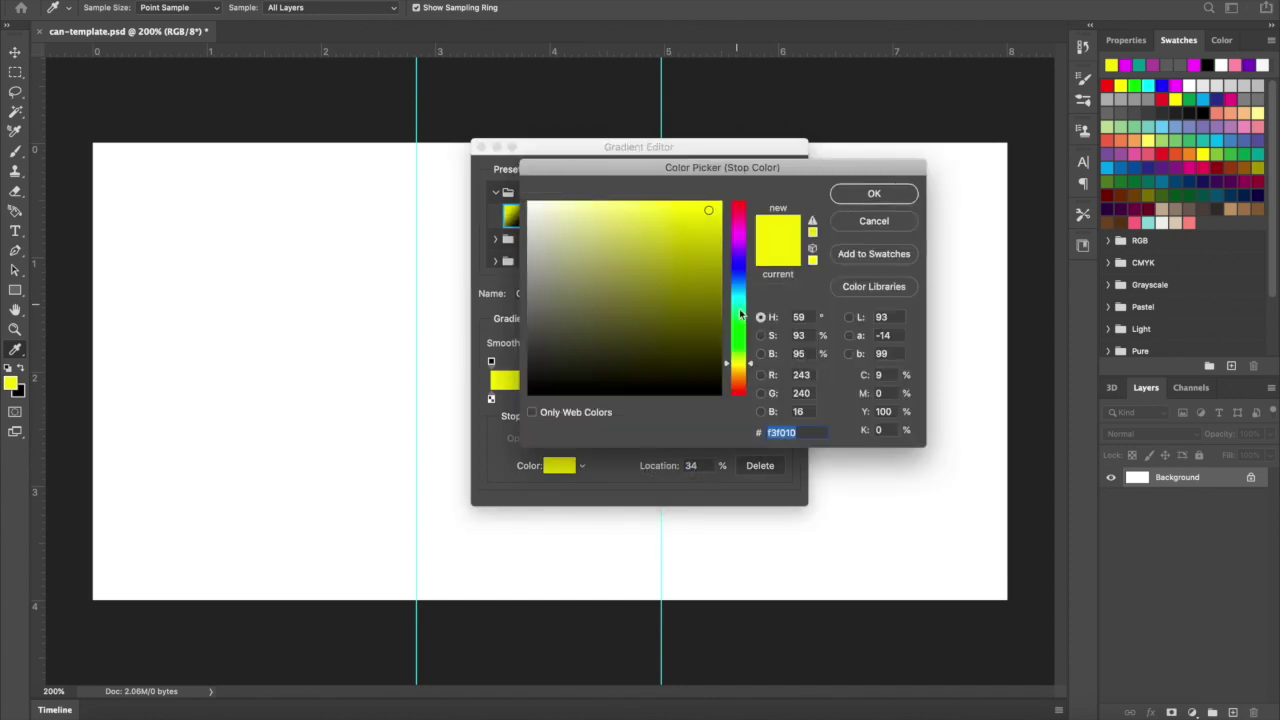
drag(644, 290, 508, 195)
click(862, 196)
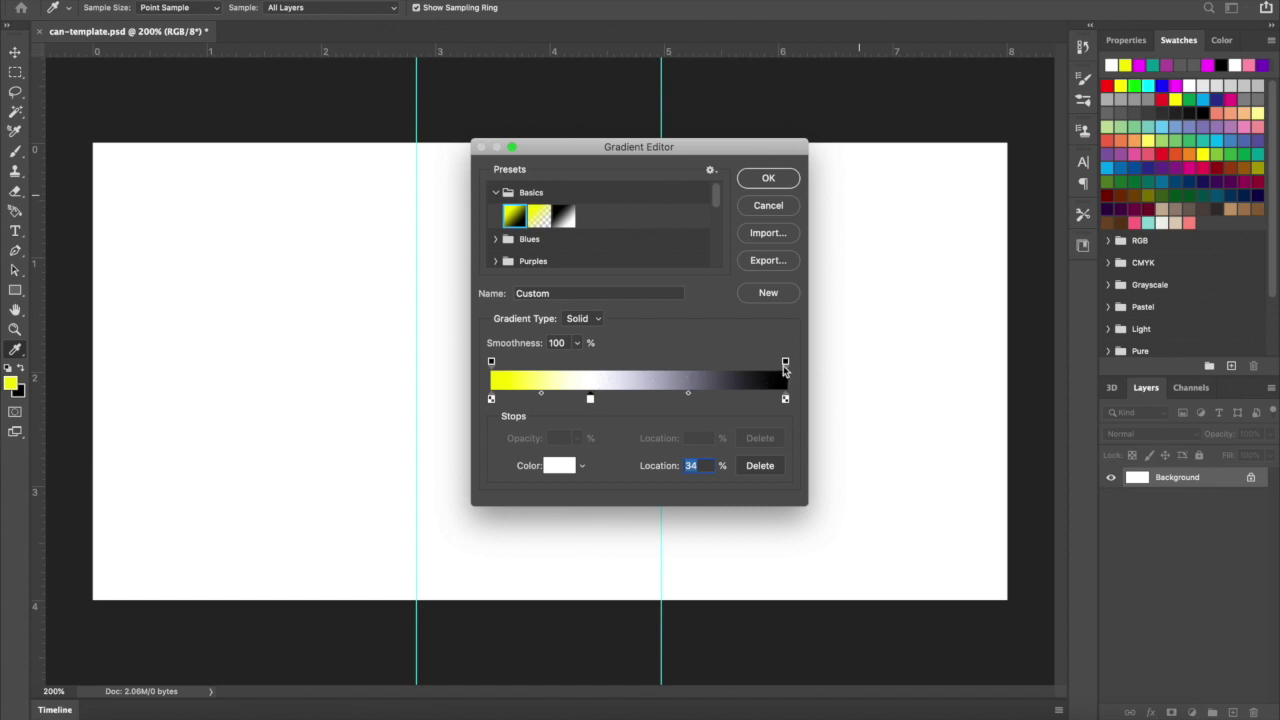
- Try the gradient's black colour stop at 68% and return it to the end of the gradient
drag(785, 361, 846, 370)
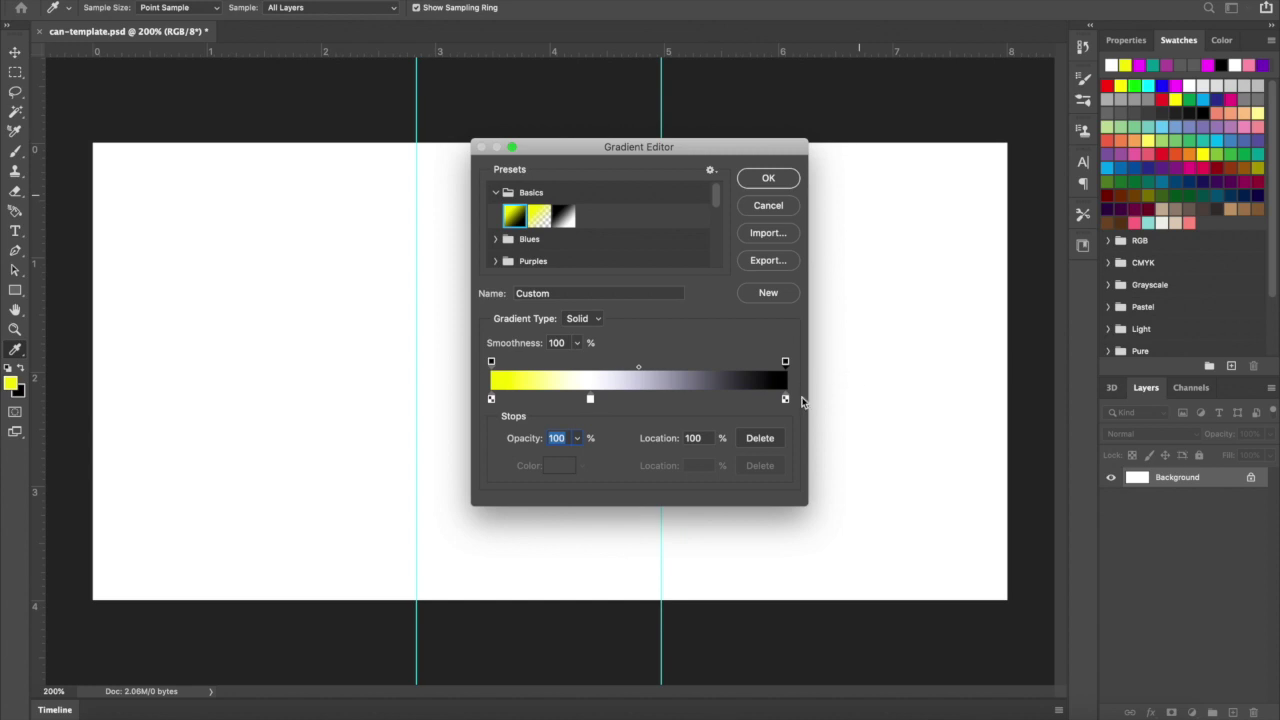
drag(785, 399, 690, 400)
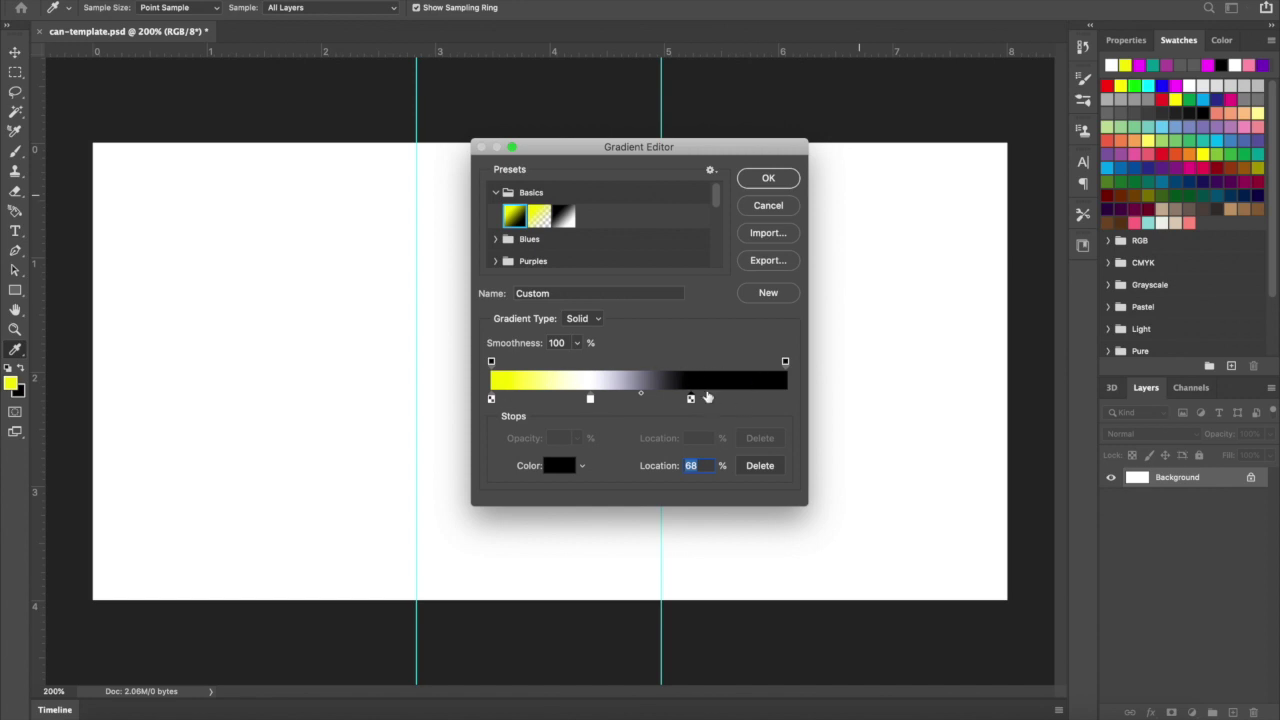
drag(690, 399, 796, 400)
- Move the white colour stop to a location of 41% and accept the edited gradient
drag(590, 401, 652, 404)
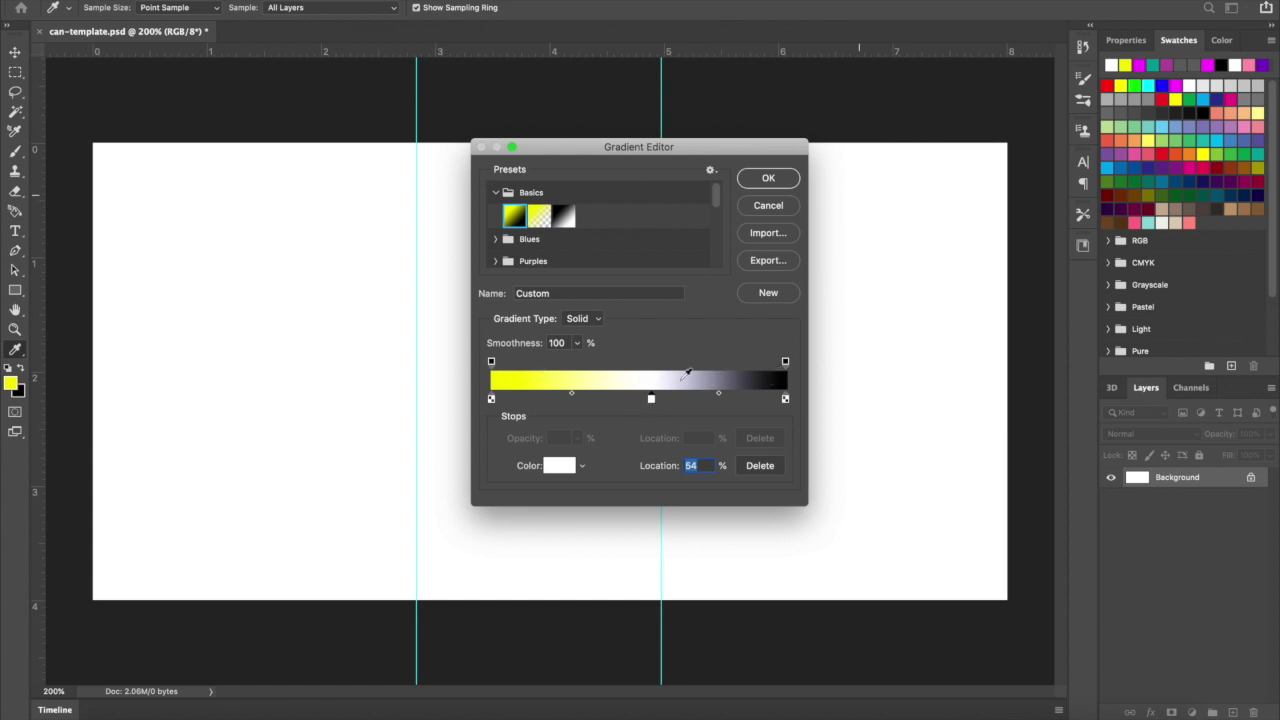
click(651, 400)
drag(651, 400, 611, 401)
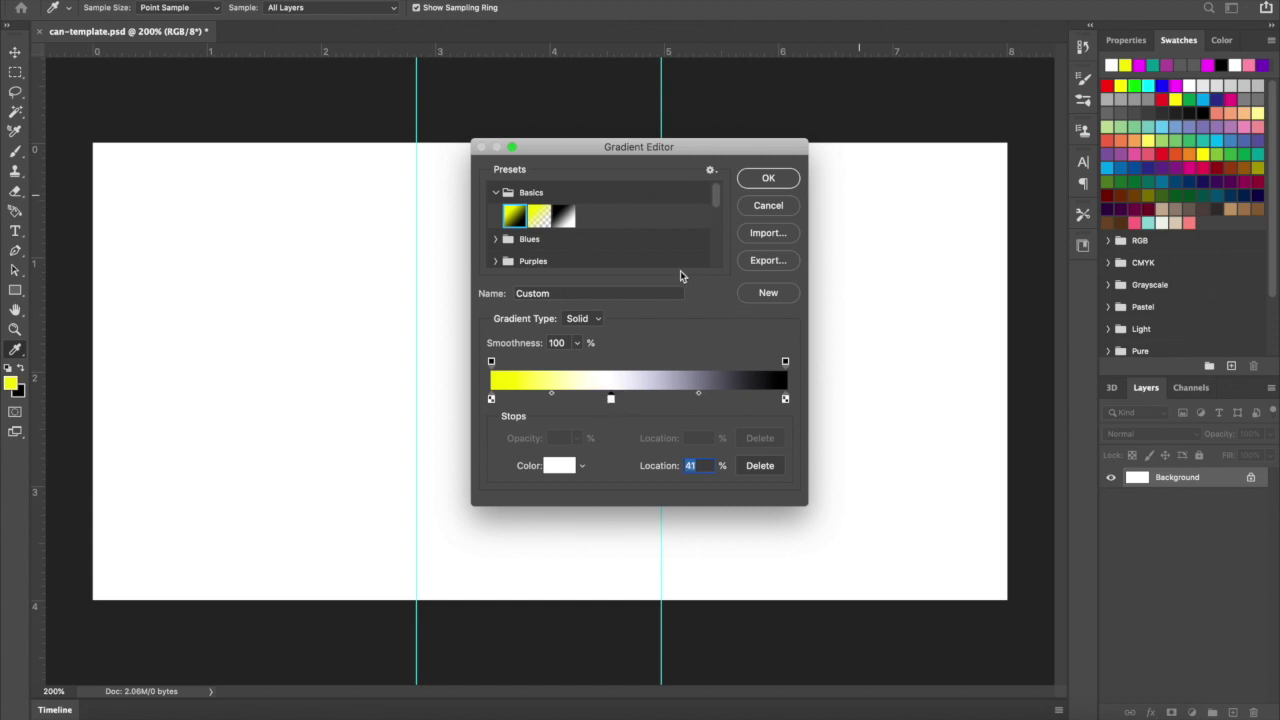
click(768, 179)
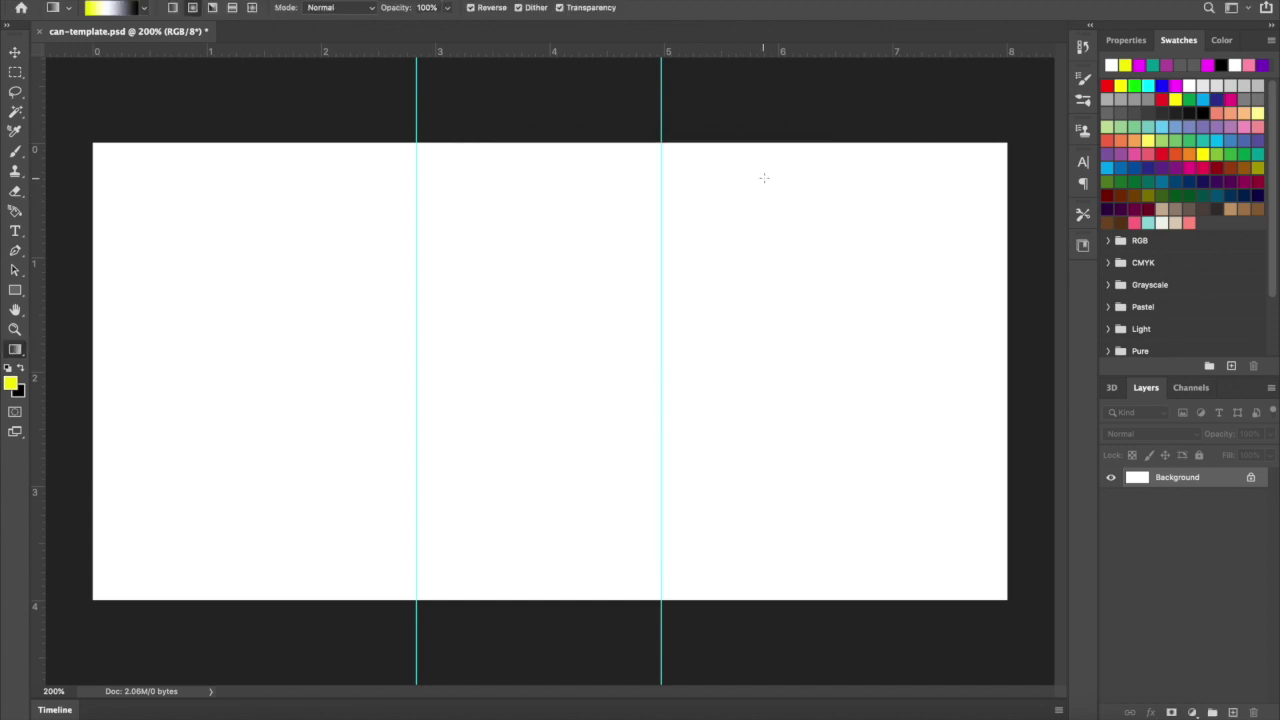
- Try the gradient in Linear style across the canvas from left to right, top to bottom and bottom to top
click(172, 7)
drag(113, 363, 972, 366)
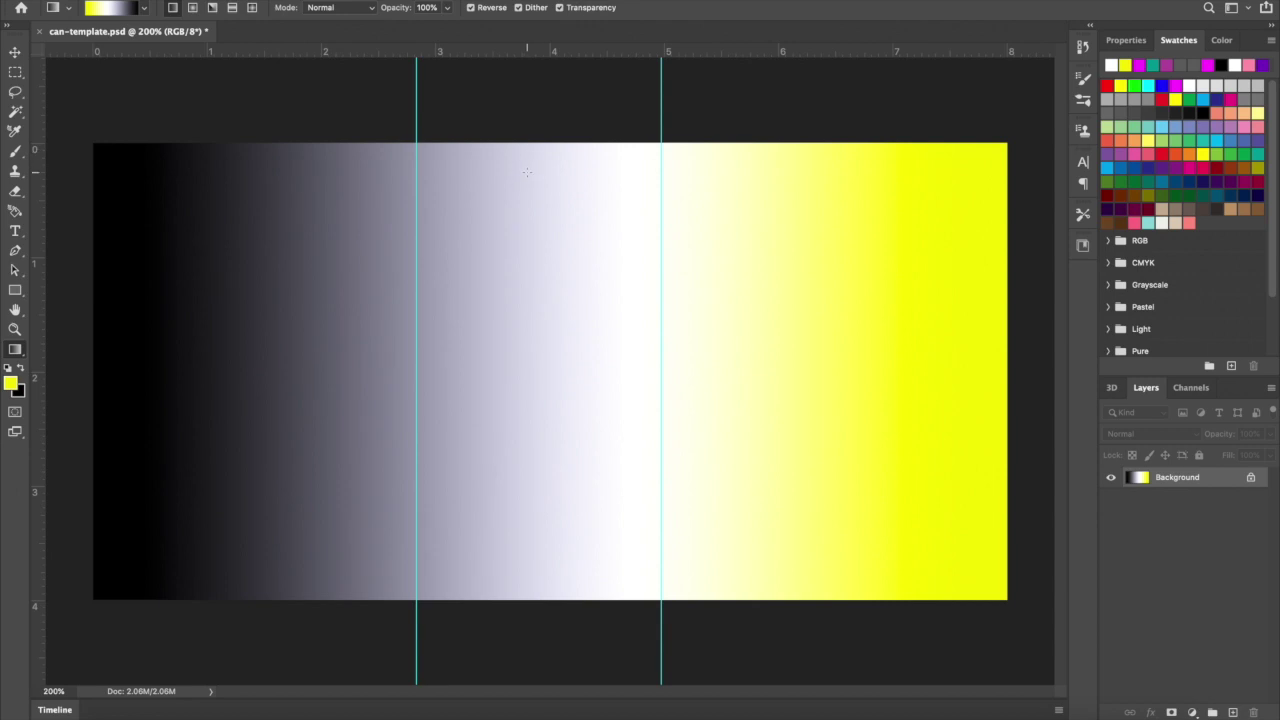
drag(527, 172, 533, 549)
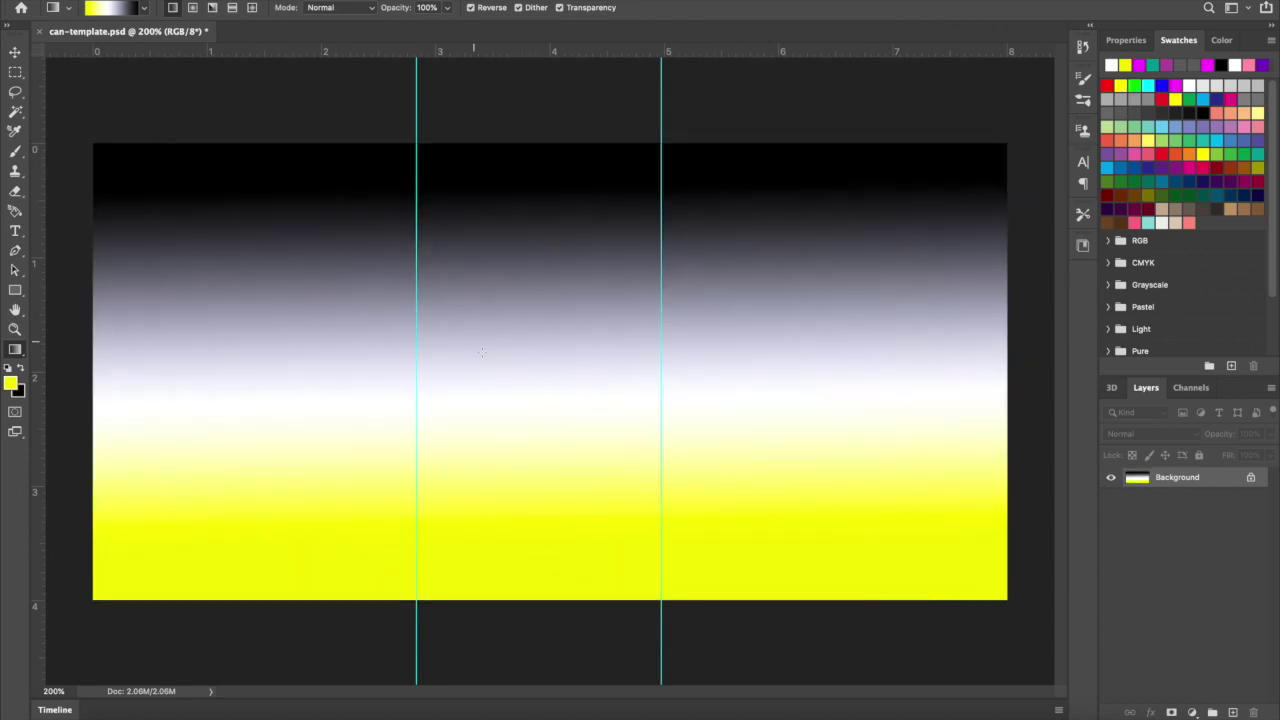
drag(533, 552, 535, 188)
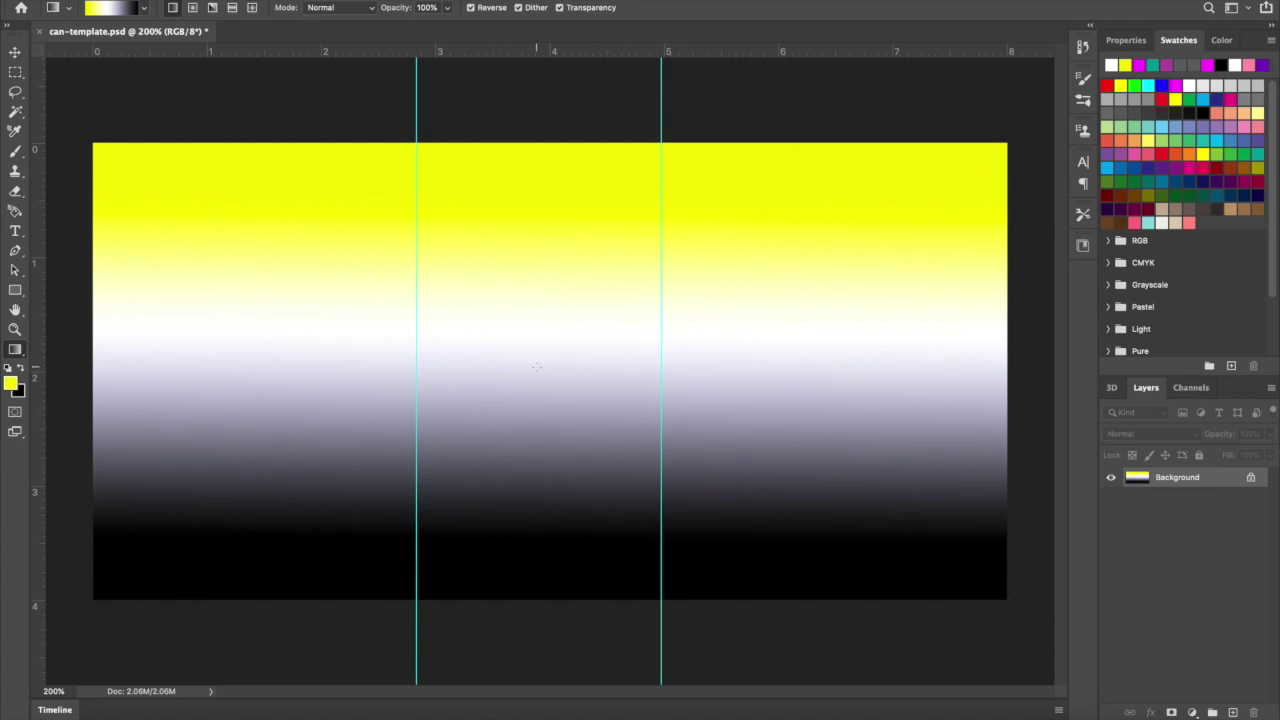
- Try the Radial and Angle gradient styles, each drawn from the canvas centre to its upper-right corner
click(194, 8)
drag(537, 393, 988, 164)
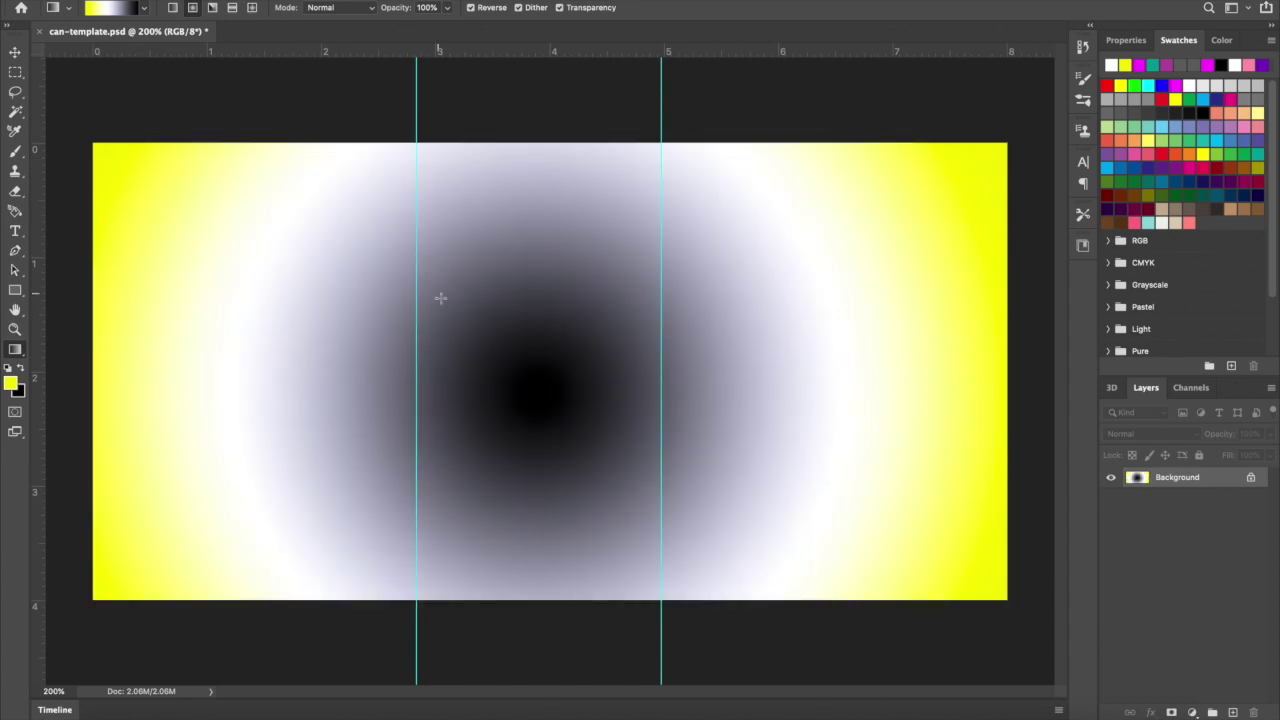
click(212, 8)
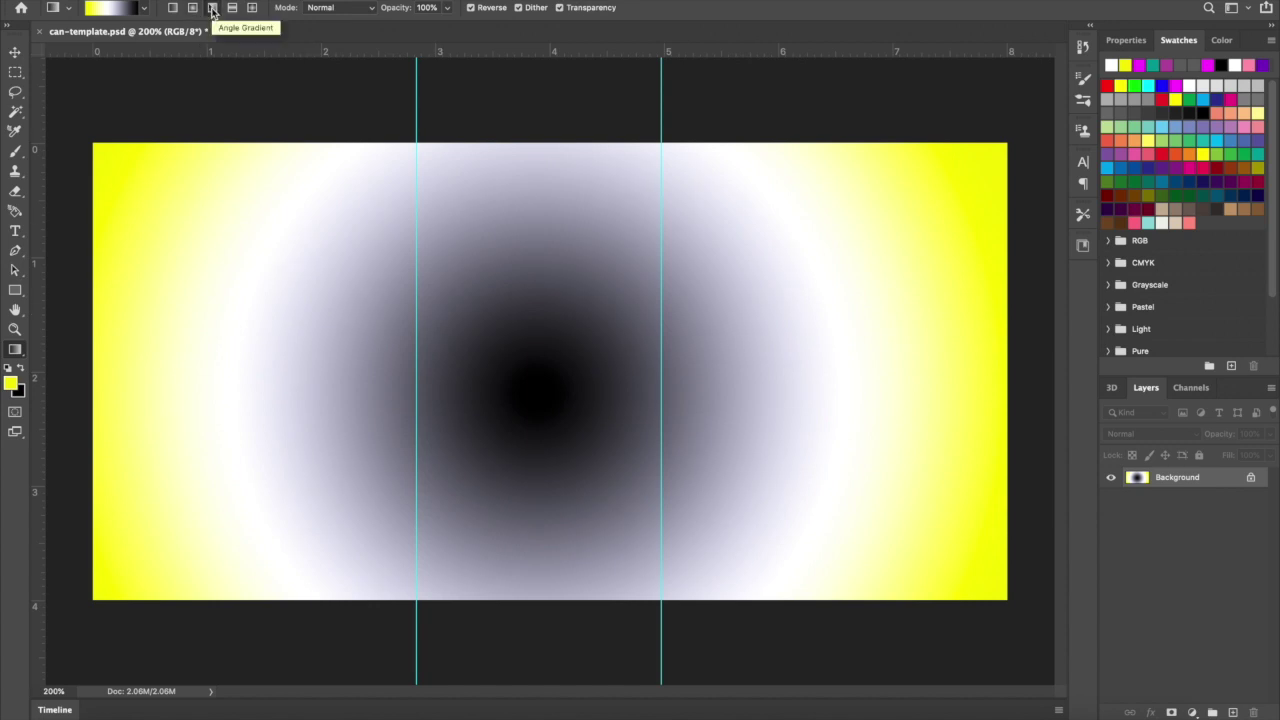
drag(533, 387, 1000, 148)
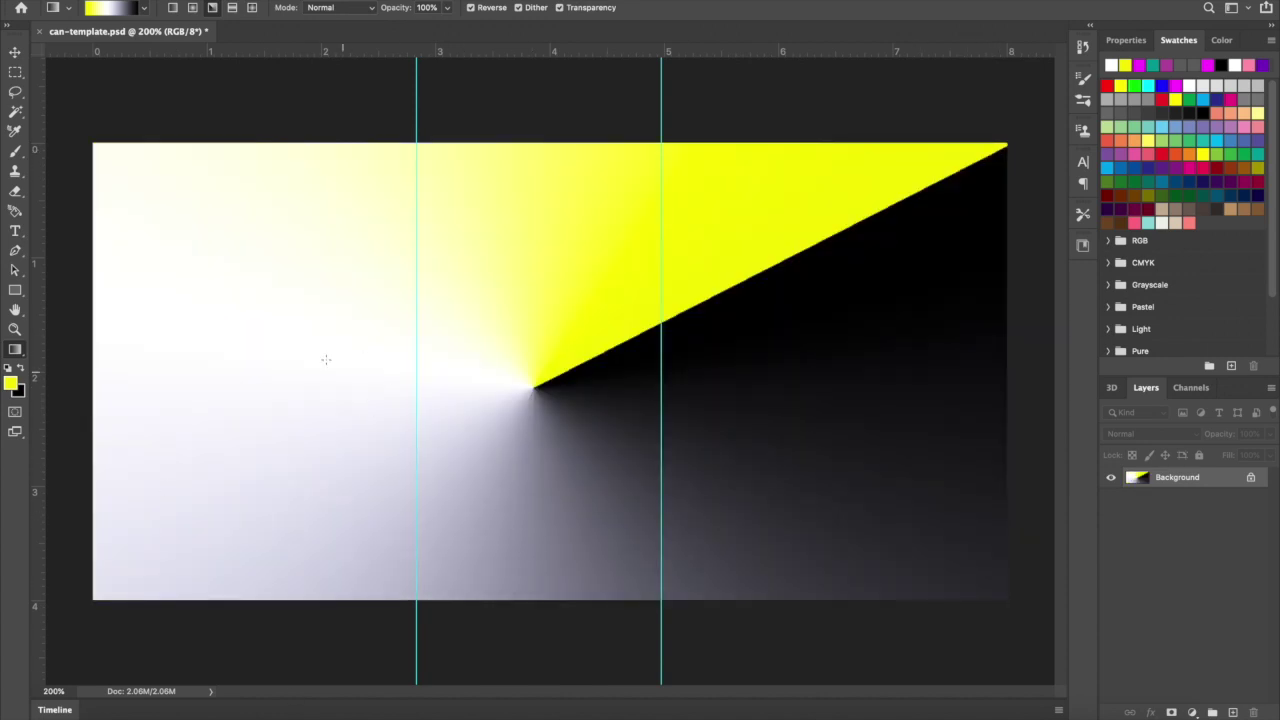
- Try the Reflected gradient style vertically, and the Diamond style at large and small sizes from around the canvas centre
click(232, 10)
drag(508, 167, 517, 266)
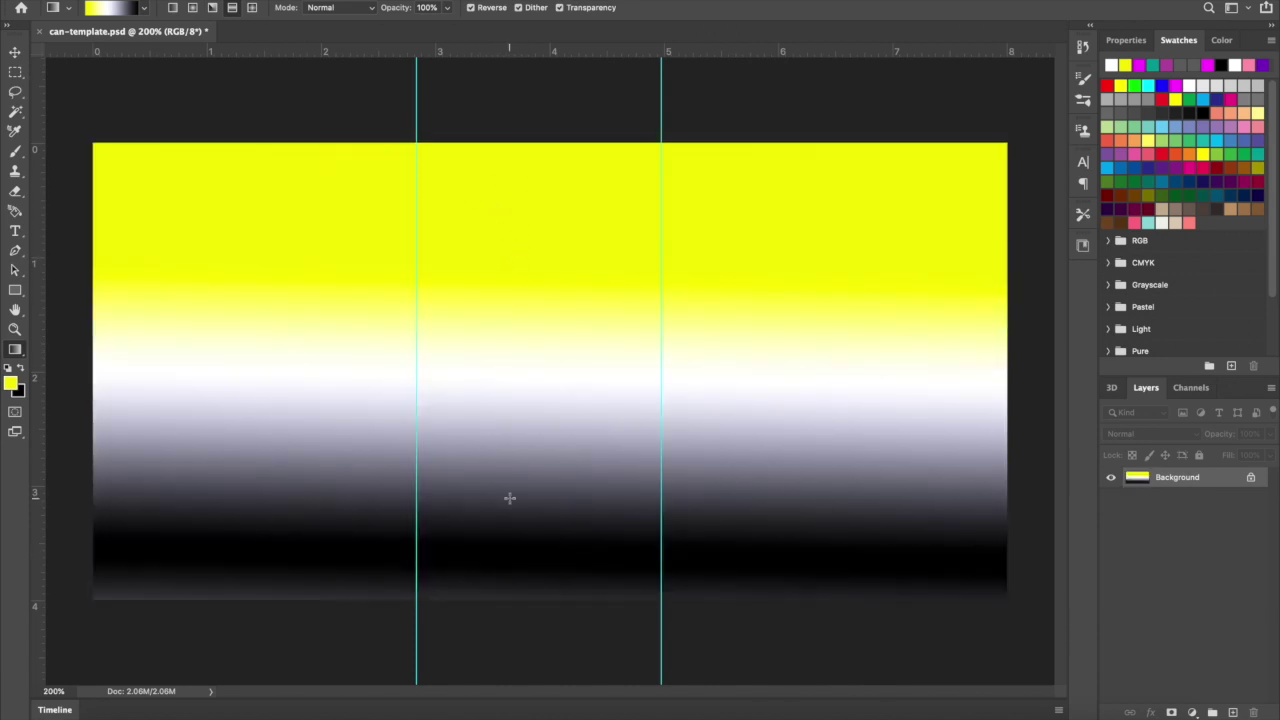
click(252, 7)
drag(534, 398, 988, 156)
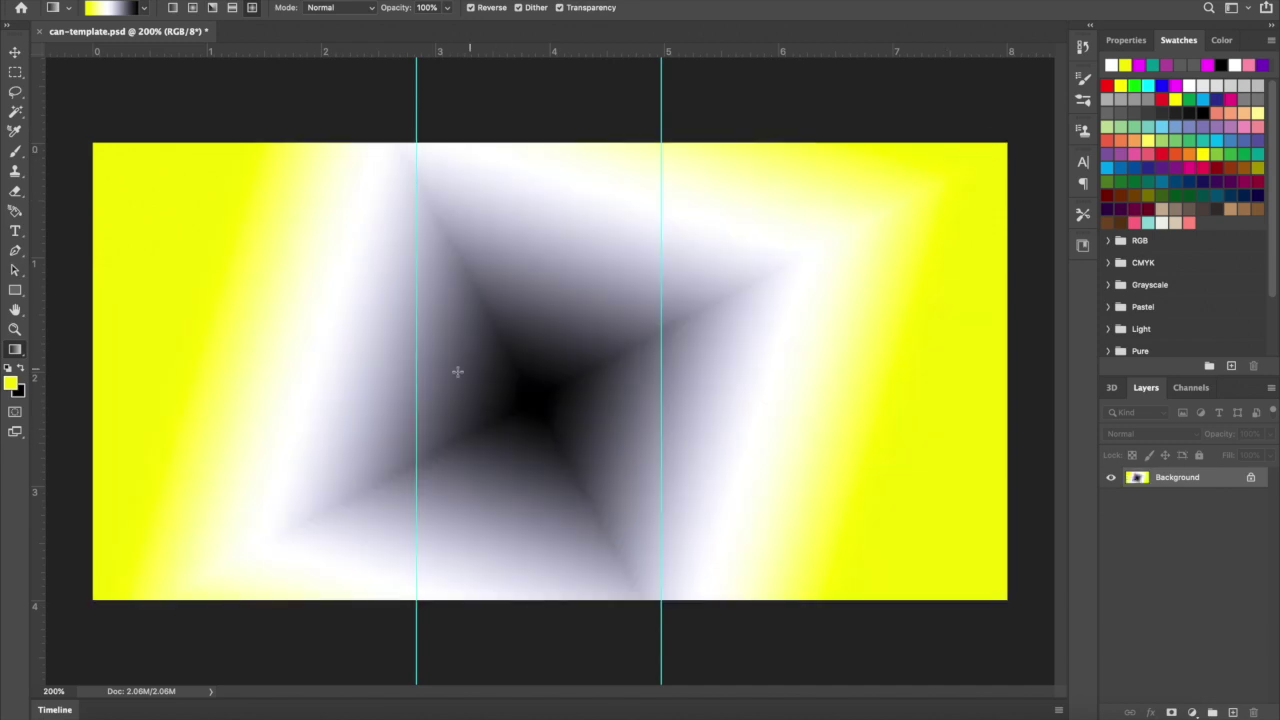
drag(528, 398, 600, 381)
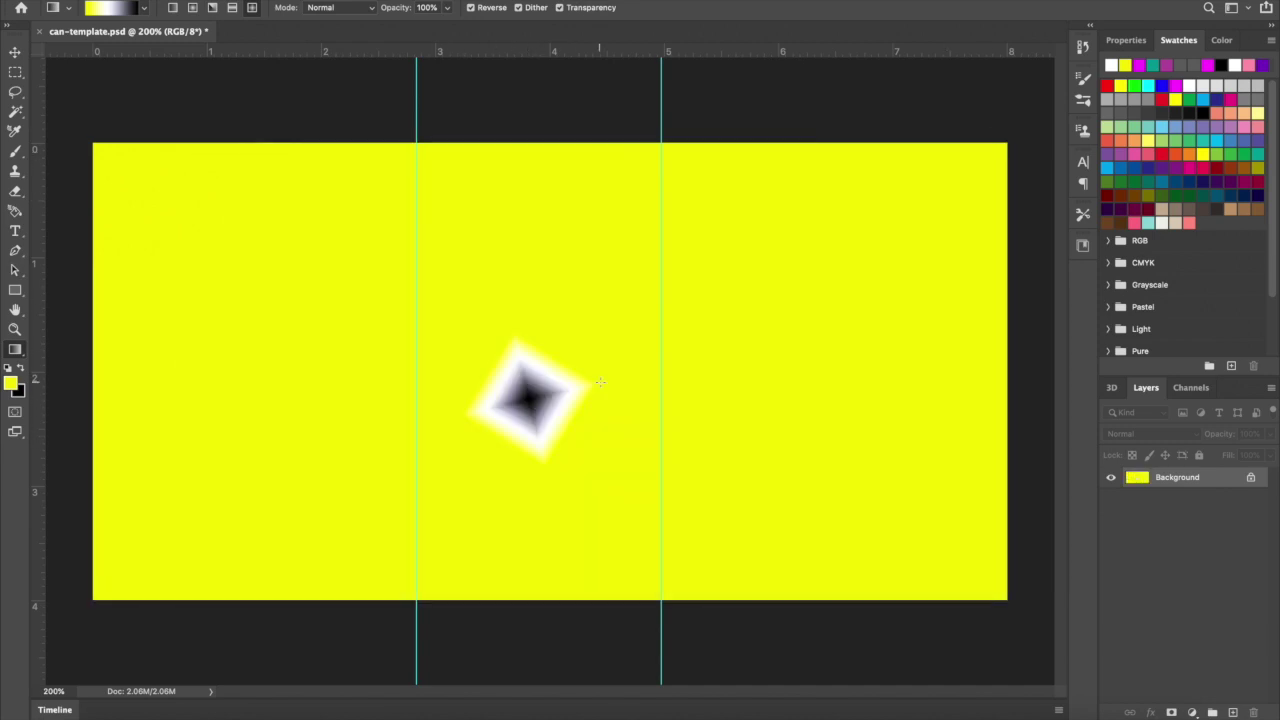
drag(502, 257, 580, 260)
drag(514, 401, 688, 361)
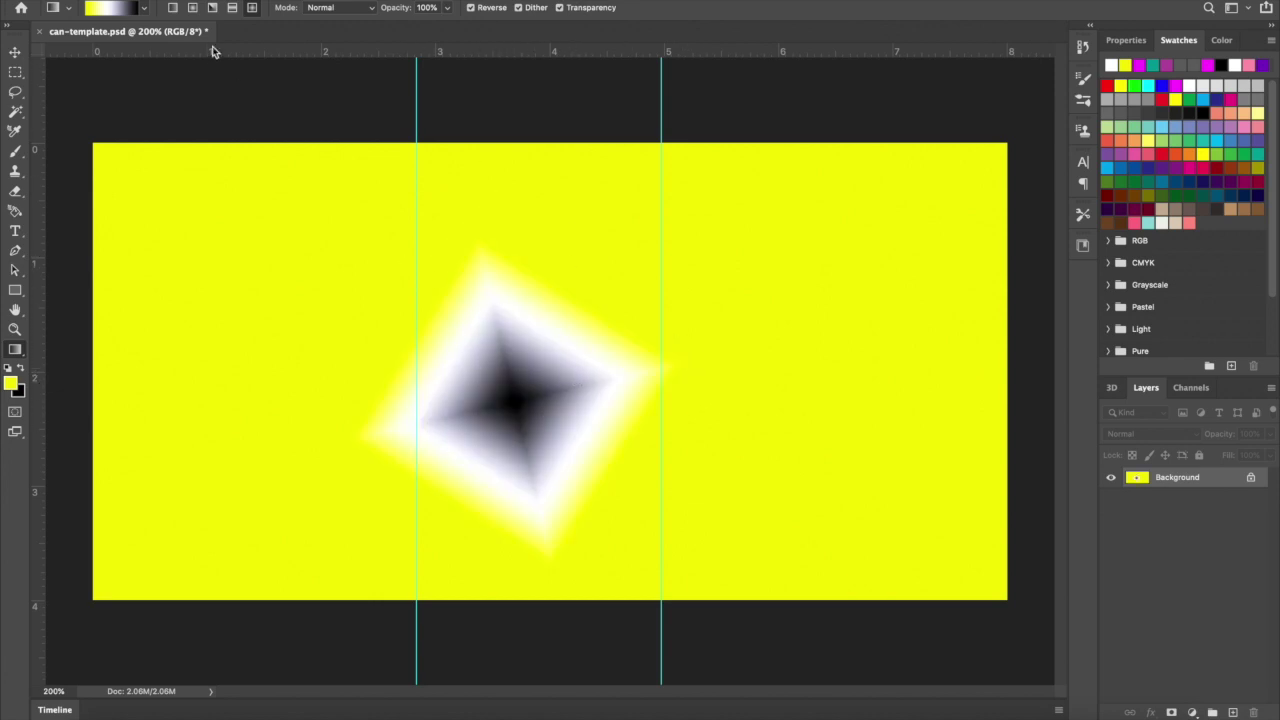
- Fill the Background layer with a vertical Linear gradient going from yellow at the top to black at the bottom
click(172, 7)
drag(514, 165, 525, 199)
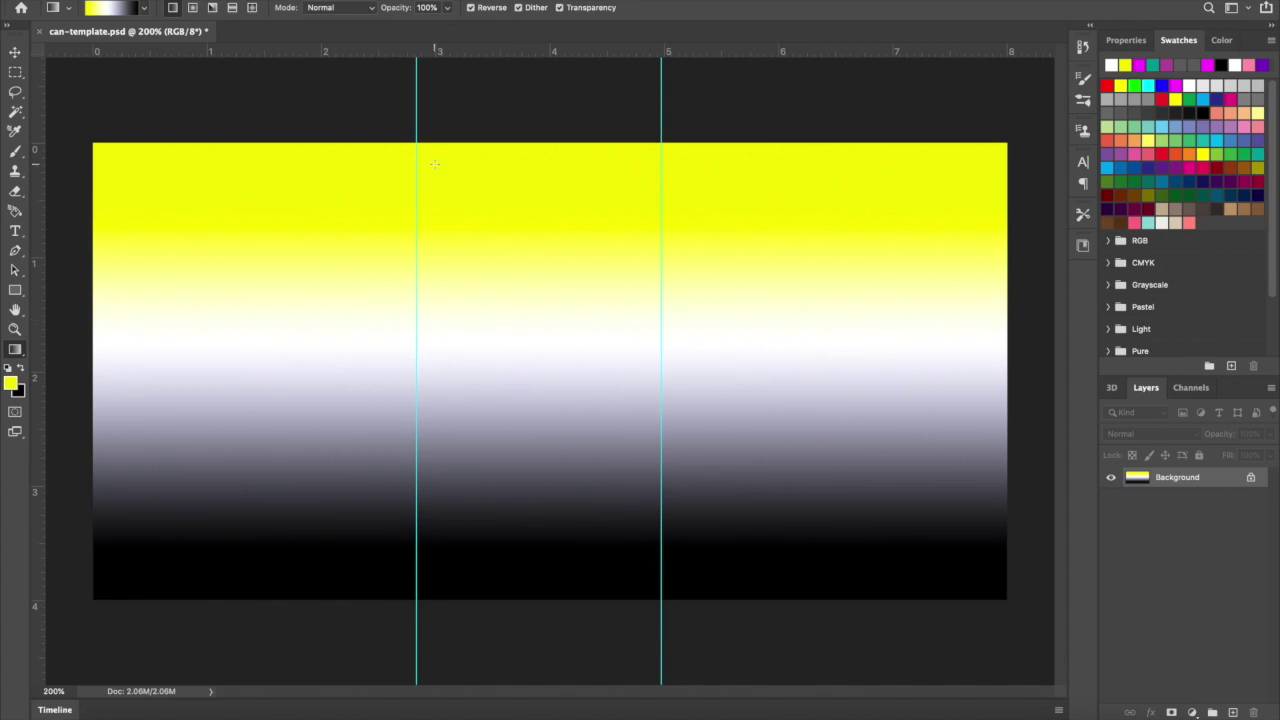
- Place the hand-lettered "Mine isn't done yet" scan JPEG from Downloads as an embedded image
click(125, 0)
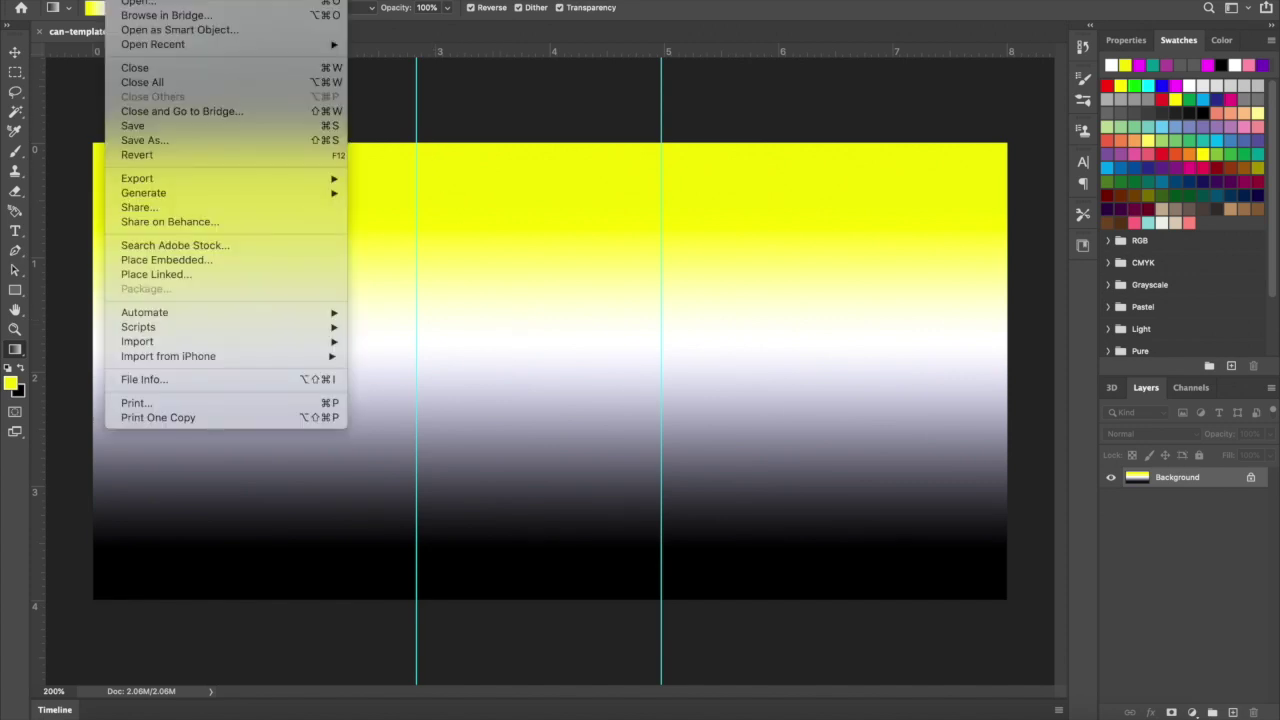
click(182, 261)
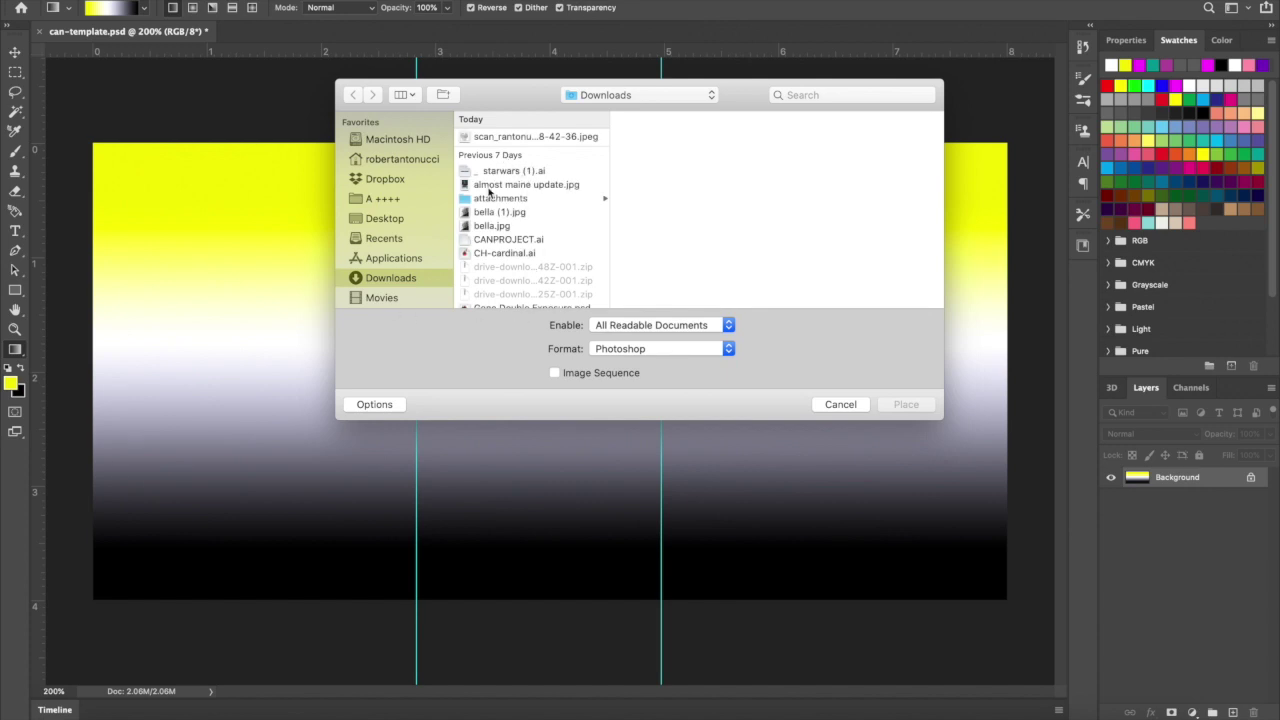
click(505, 138)
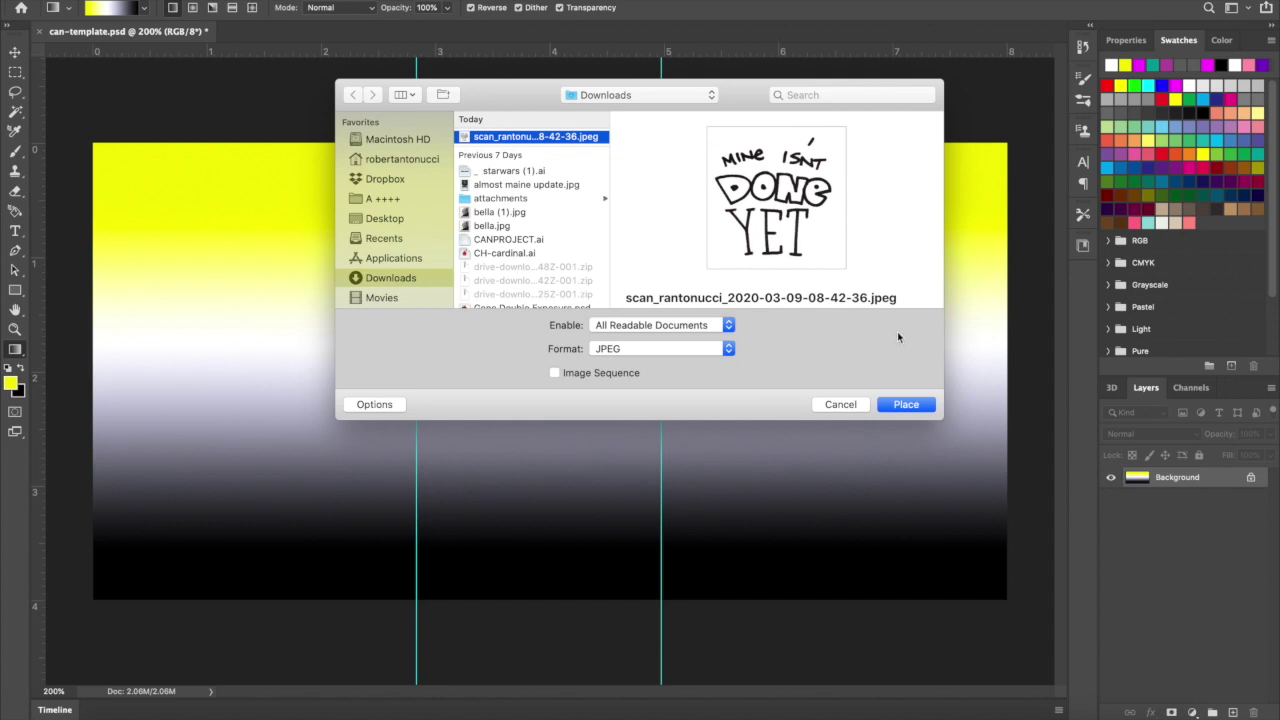
click(910, 404)
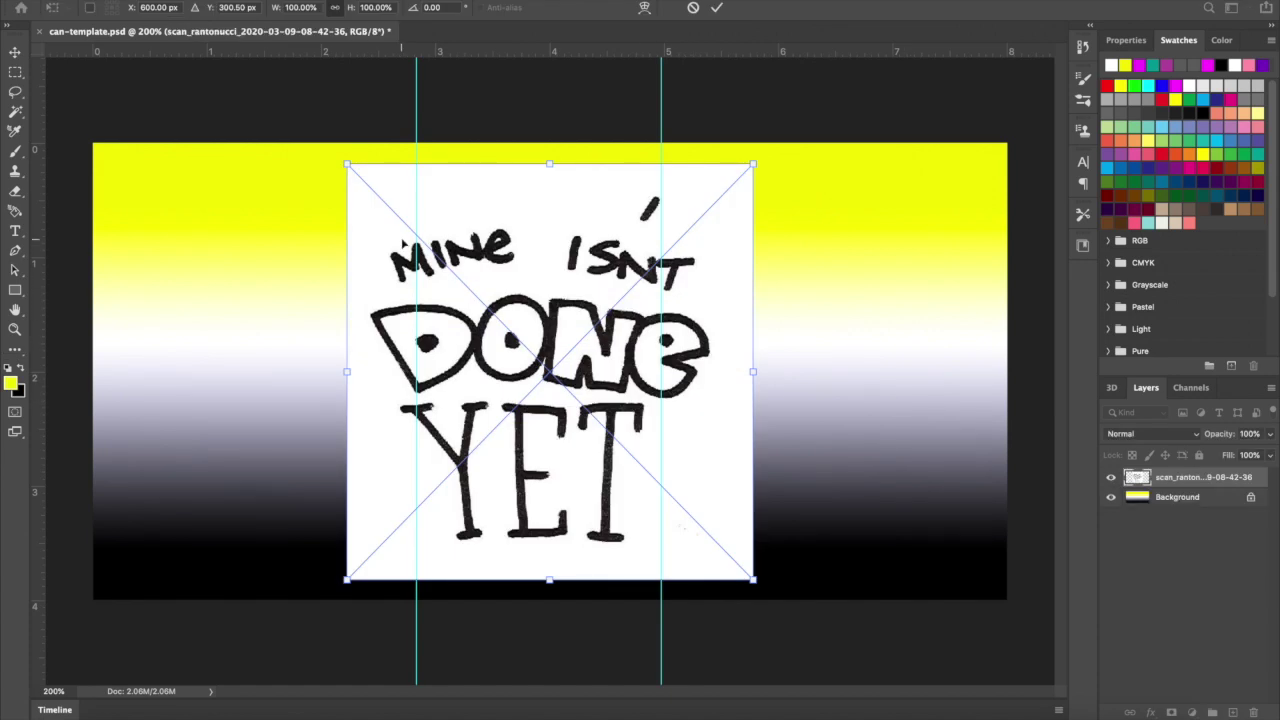
- Scale the placed scan to about 57%, position it between the two vertical guides in the upper half and commit the transform
click(17, 54)
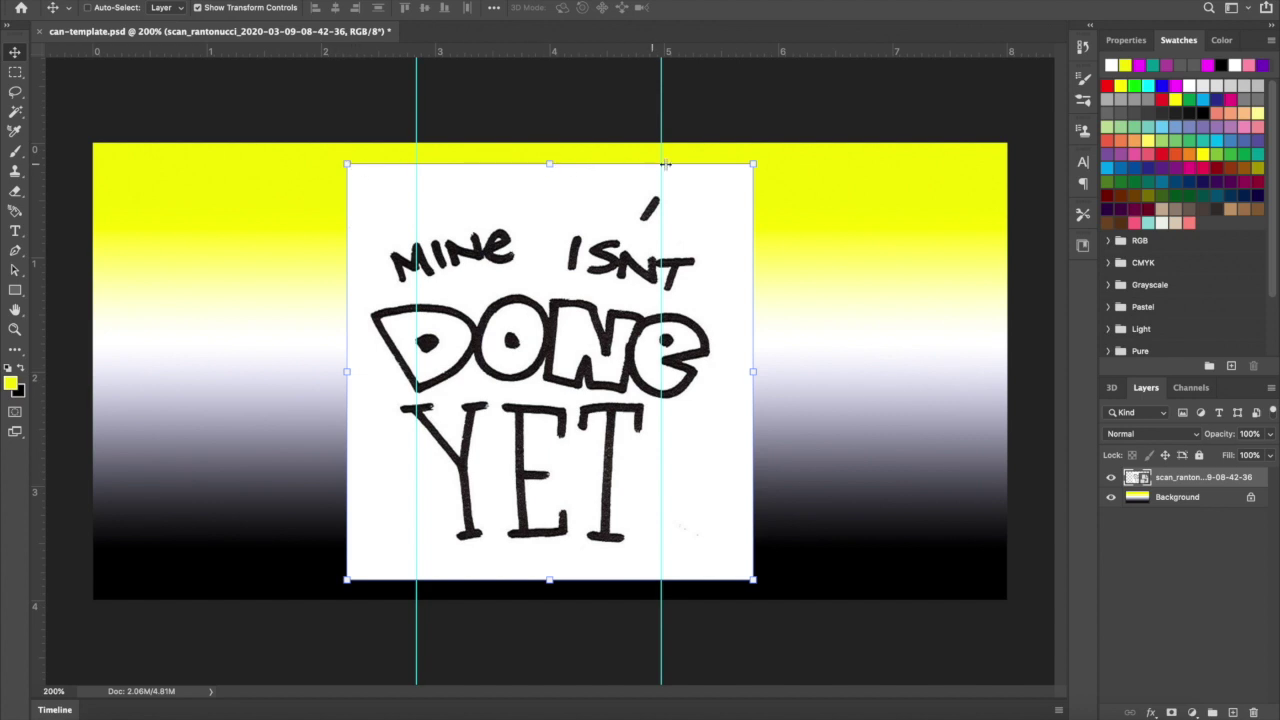
drag(757, 160, 558, 331)
drag(515, 436, 591, 296)
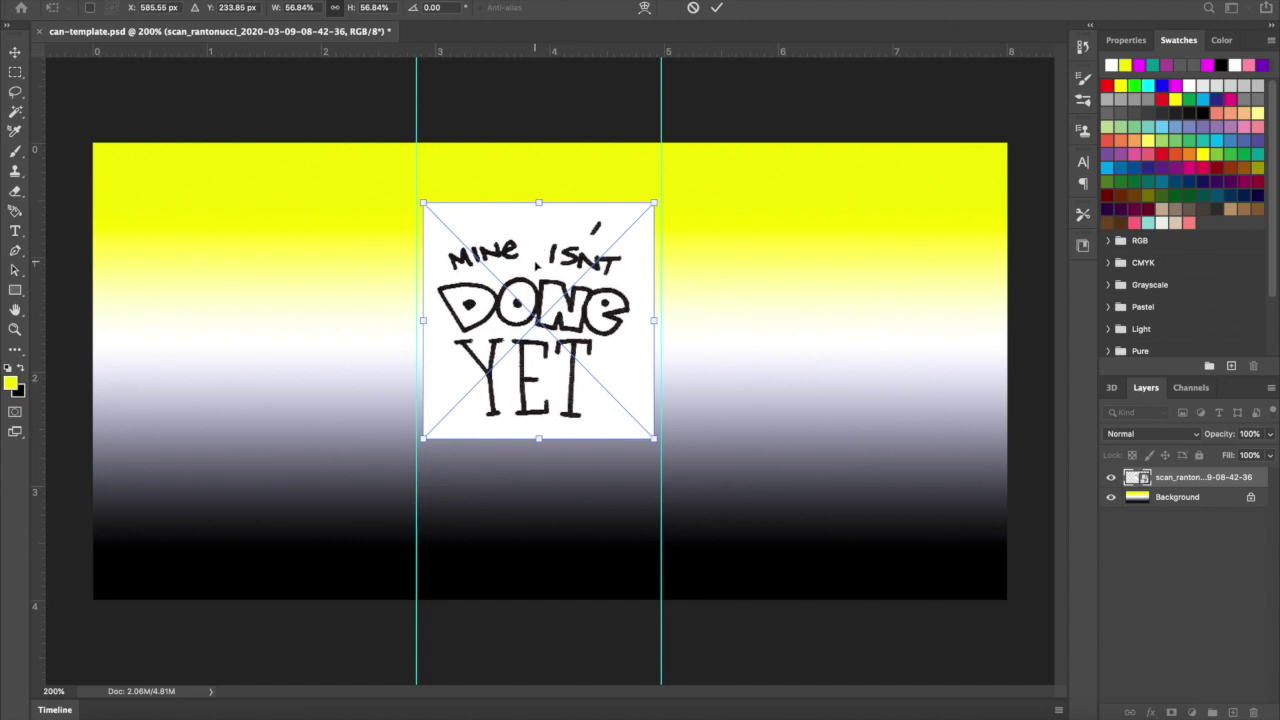
key(Return)
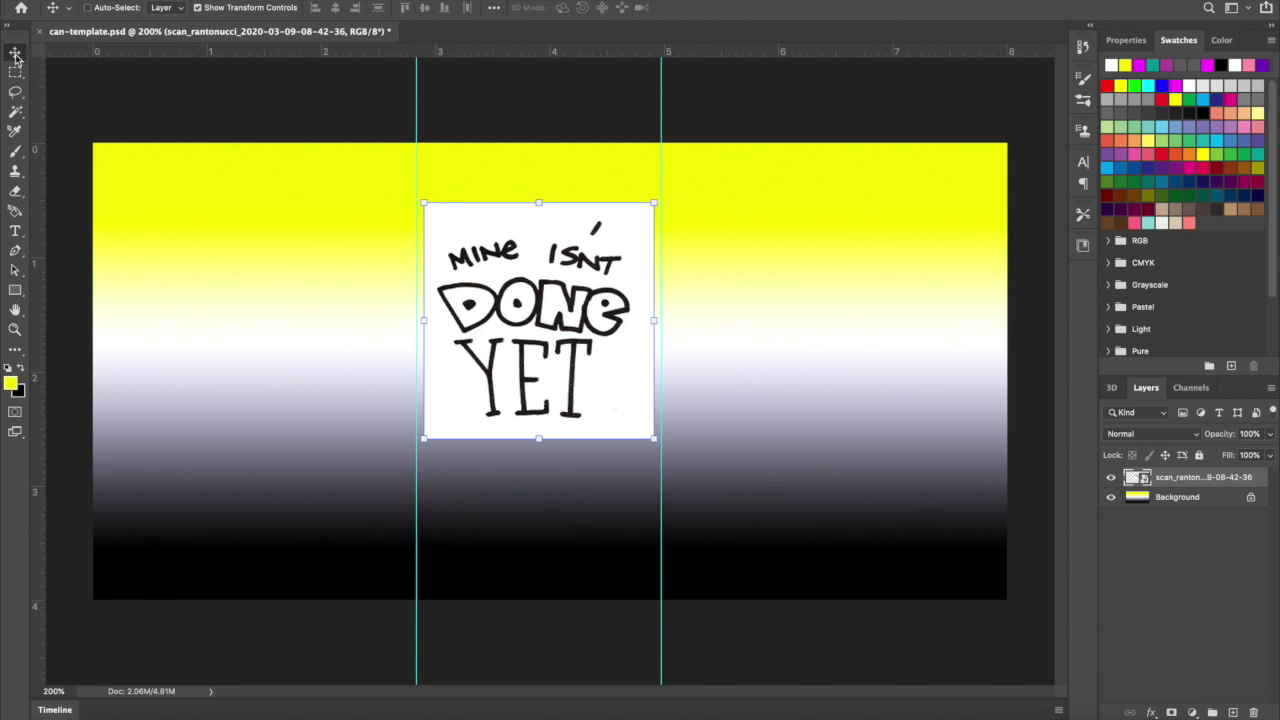
- Select the white area around the lettering on the scan layer with the Magic Wand at tolerance 32
click(14, 116)
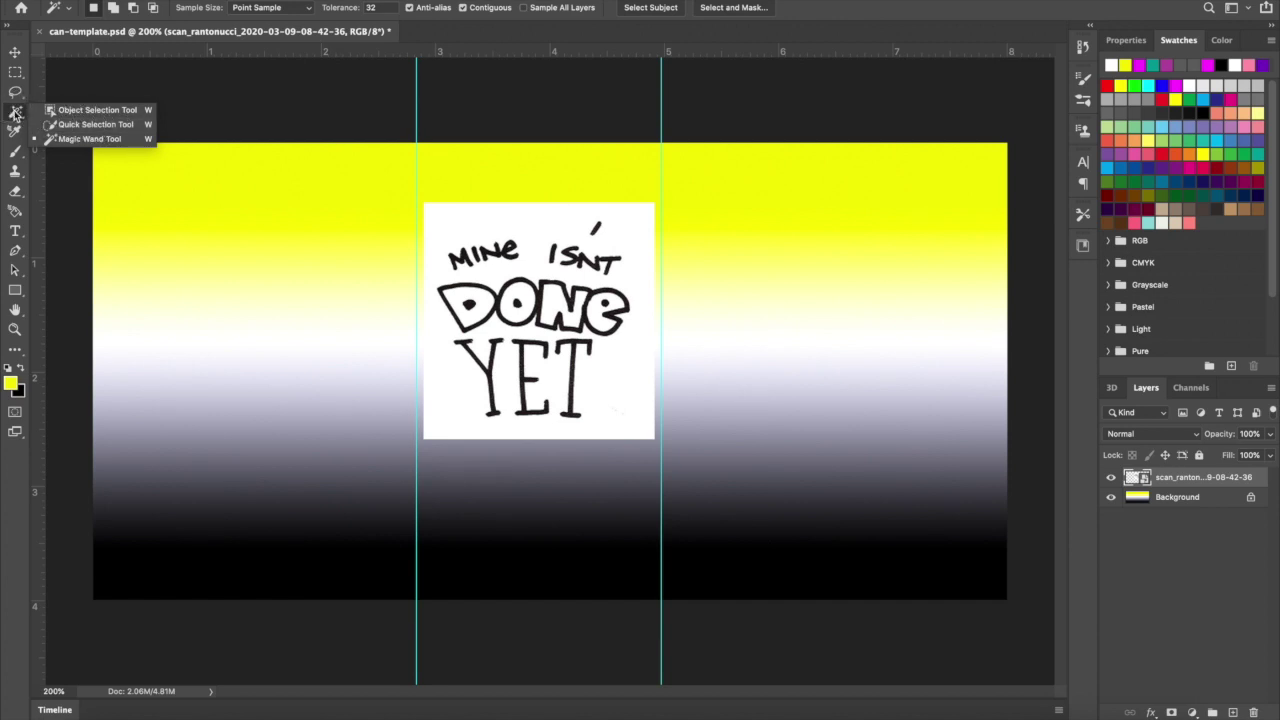
click(80, 139)
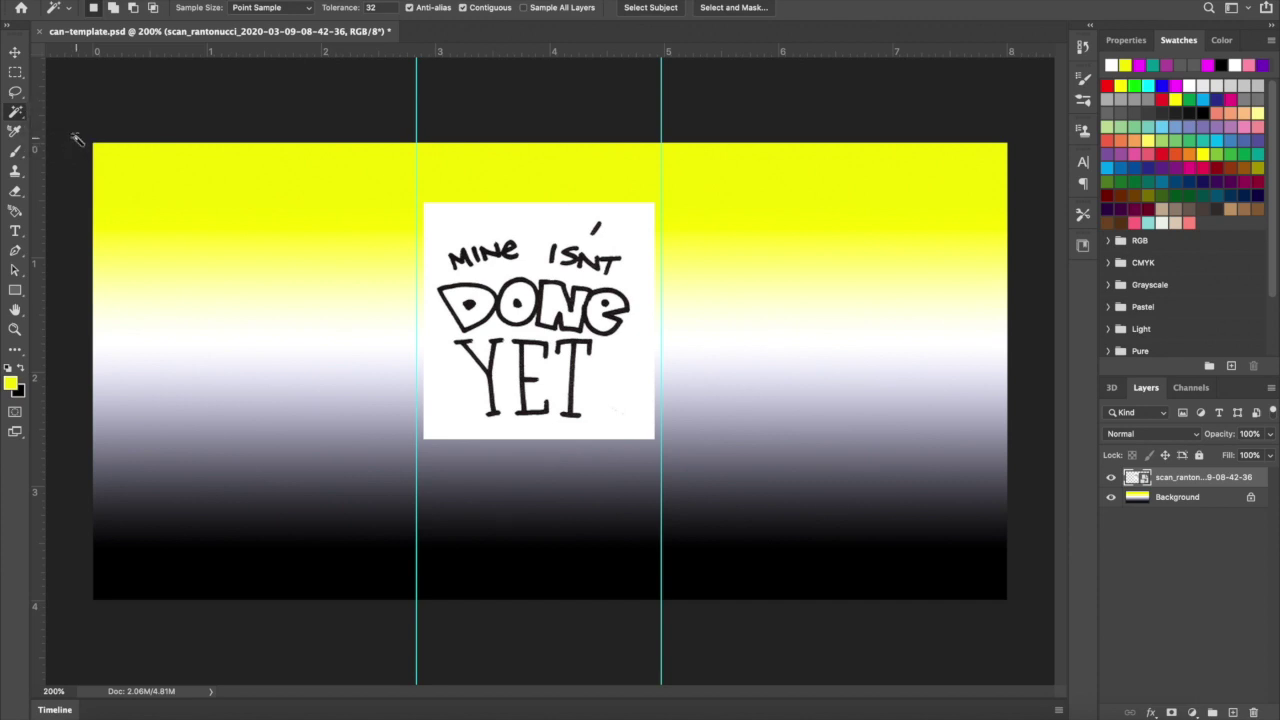
click(535, 228)
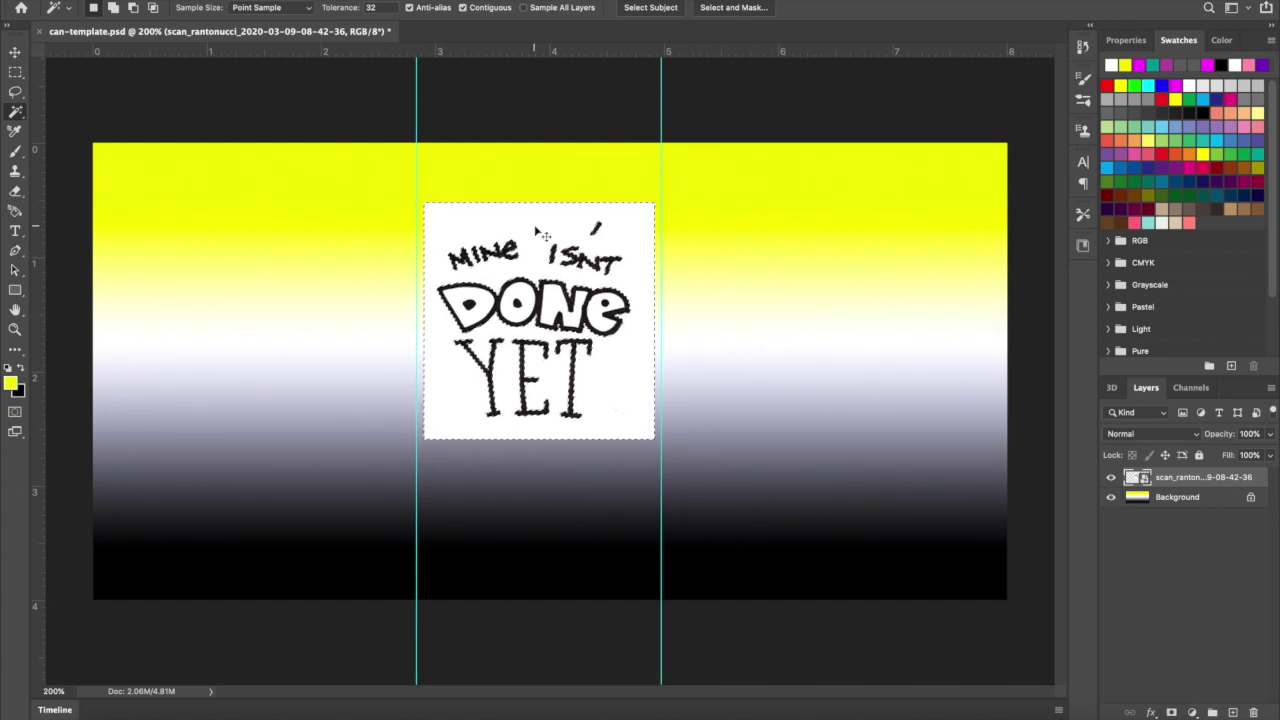
scroll(540, 234, up, 3)
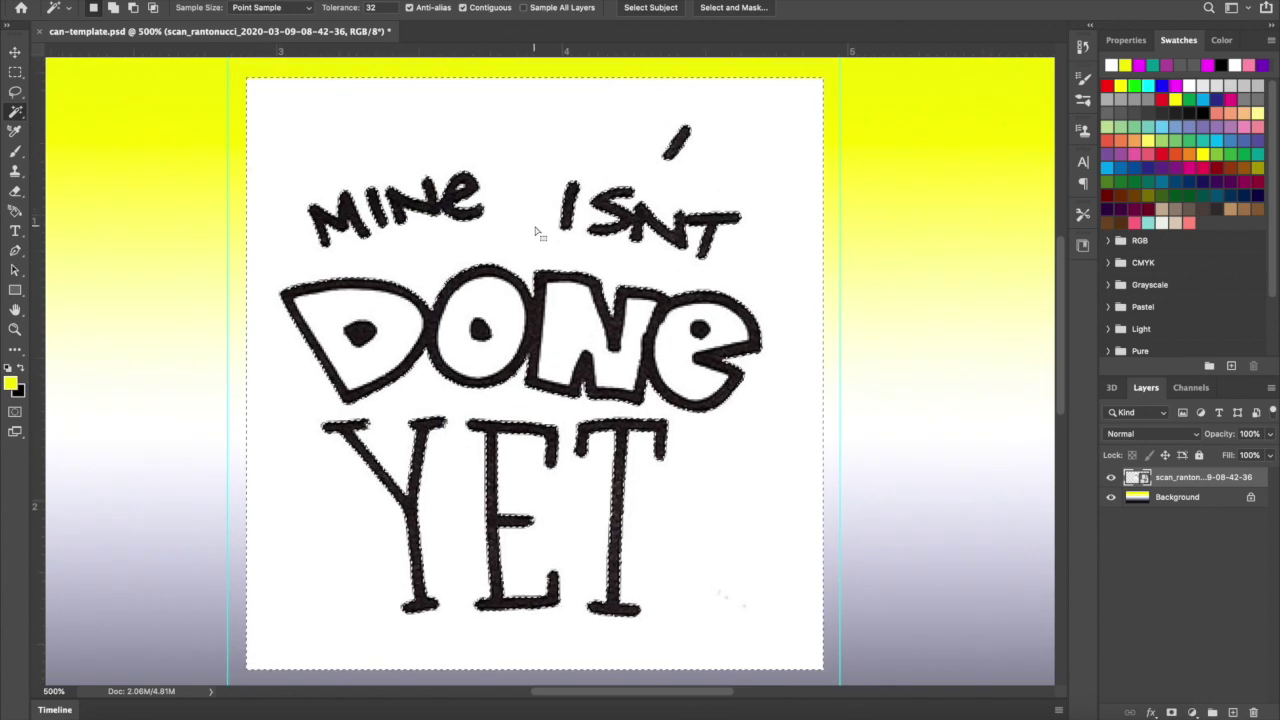
scroll(535, 232, down, 1)
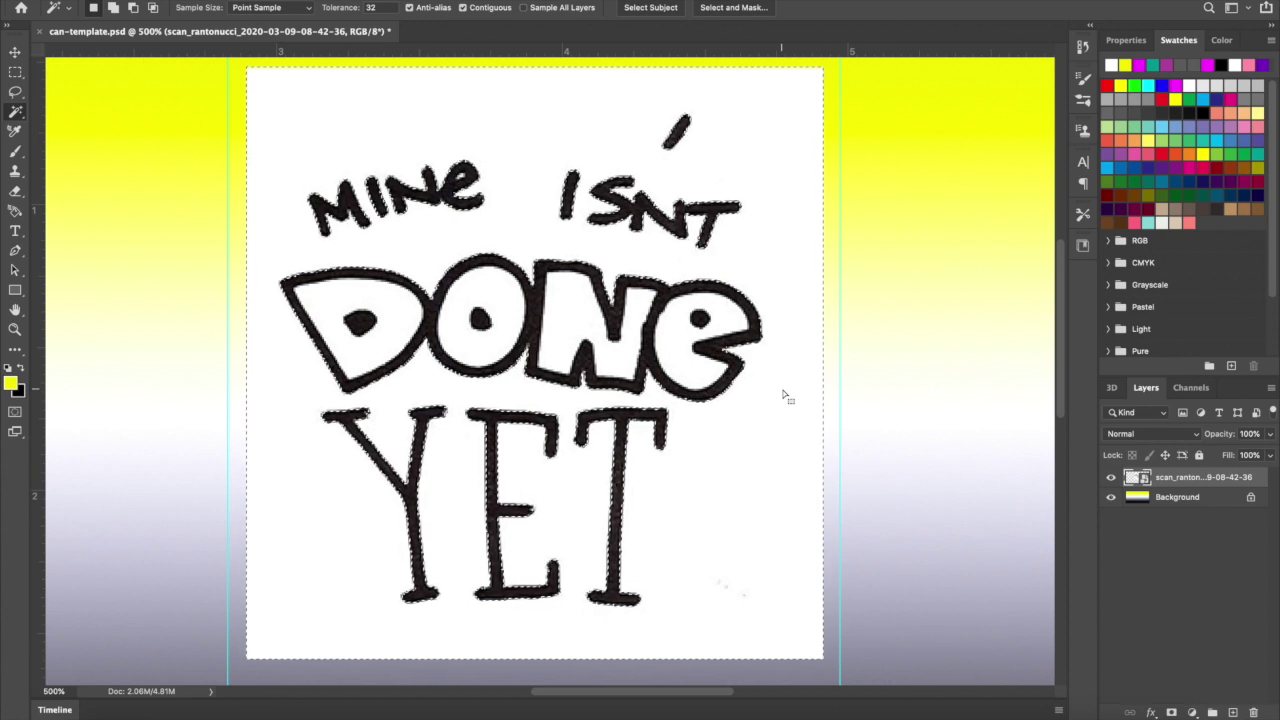
- Try to delete the selected white background directly from the scan's smart object
key(BackSpace)
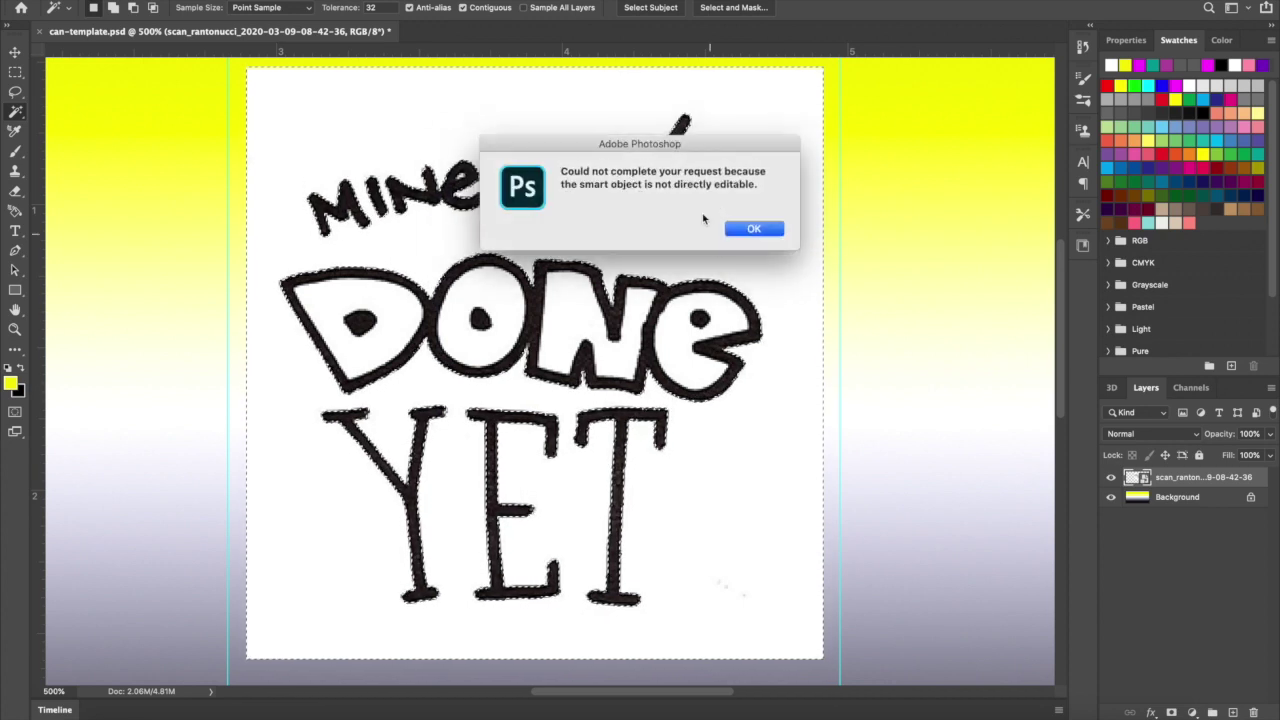
click(754, 230)
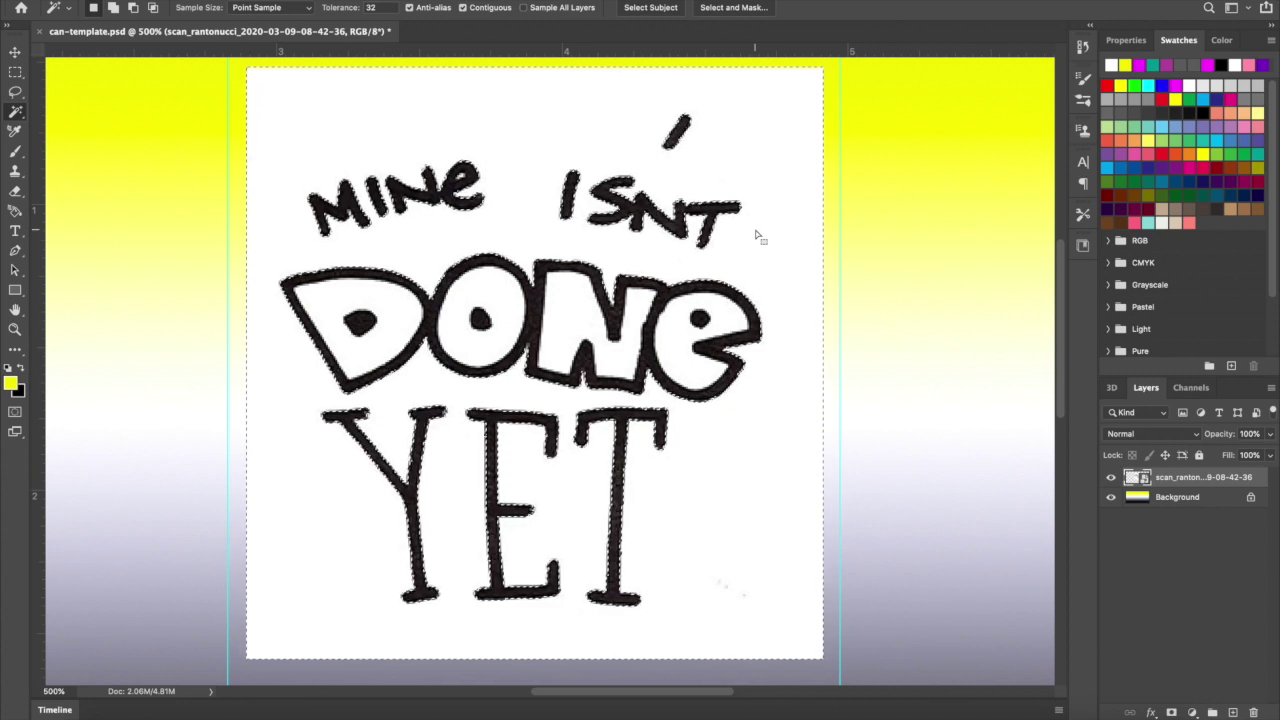
key(BackSpace)
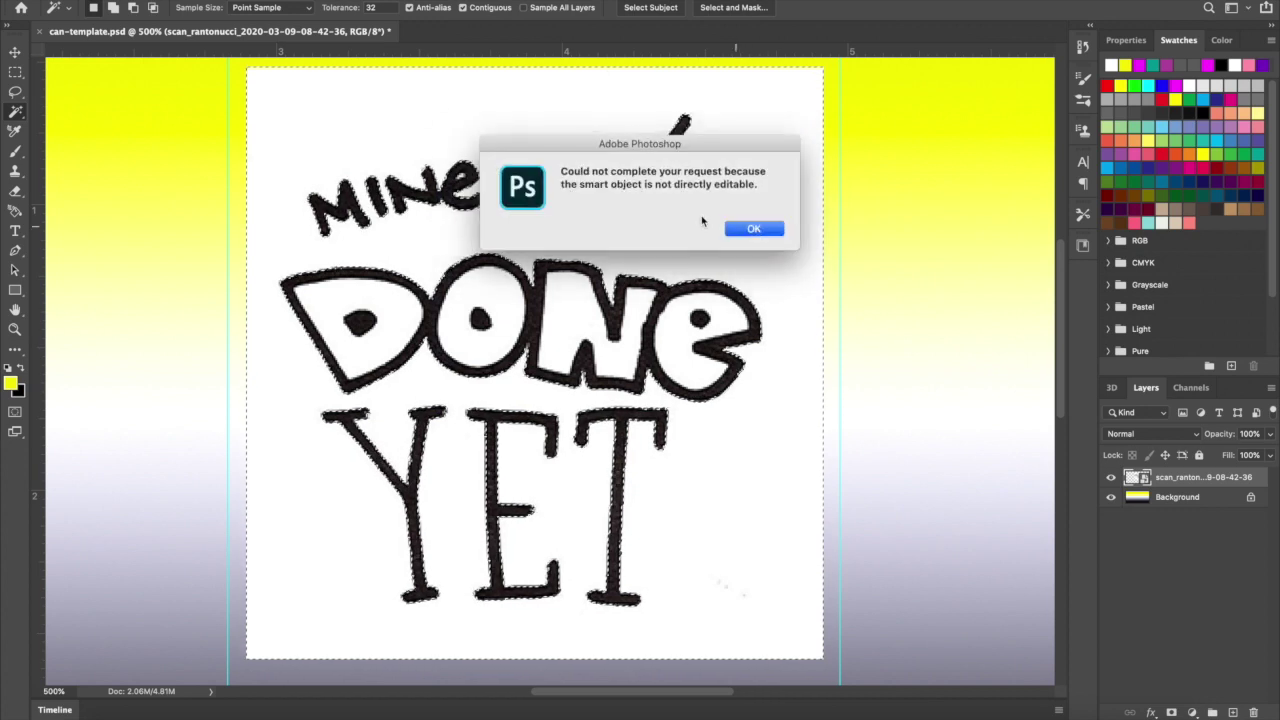
click(754, 229)
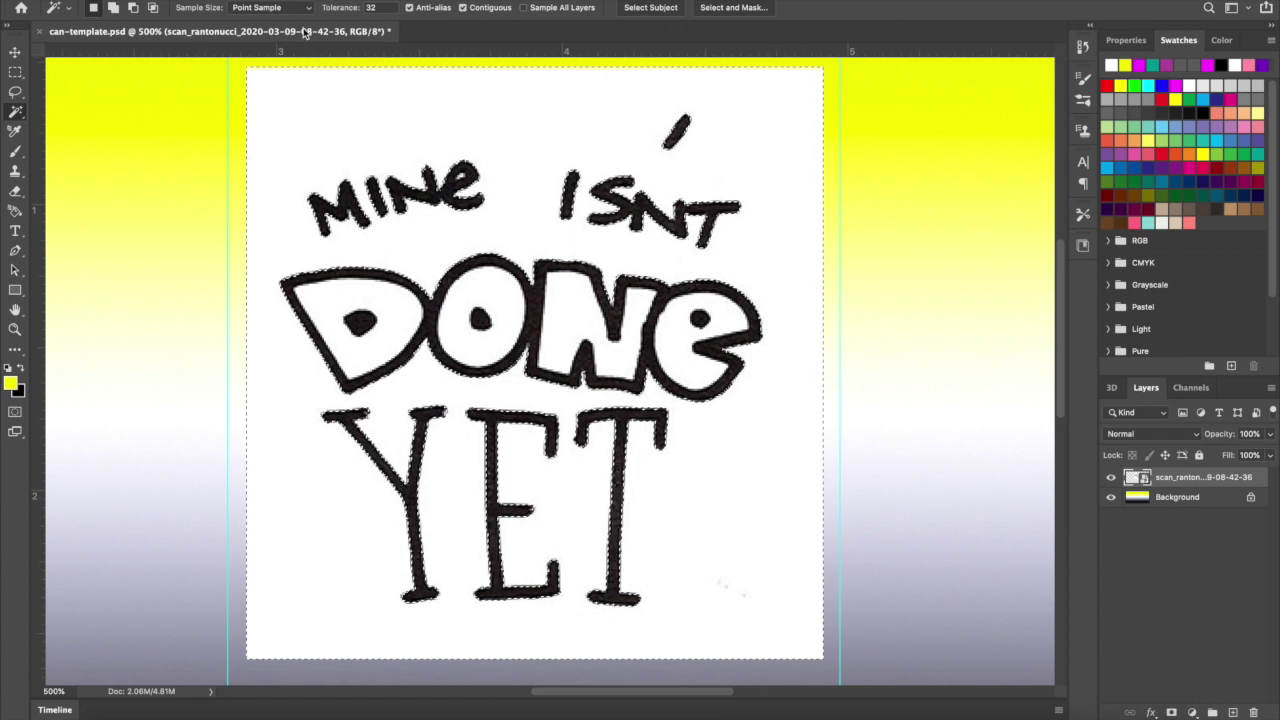
- Rasterize the scan layer's smart object and delete the selected white background, clearing the selection
click(235, 0)
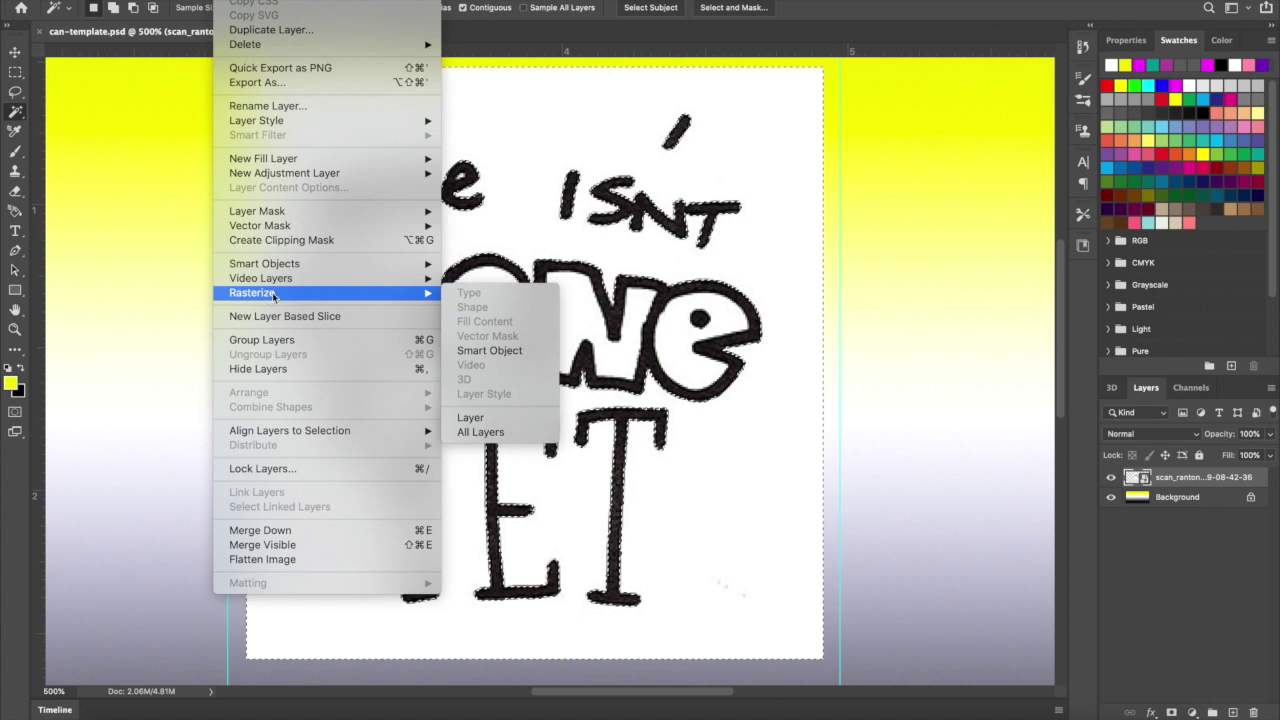
click(505, 357)
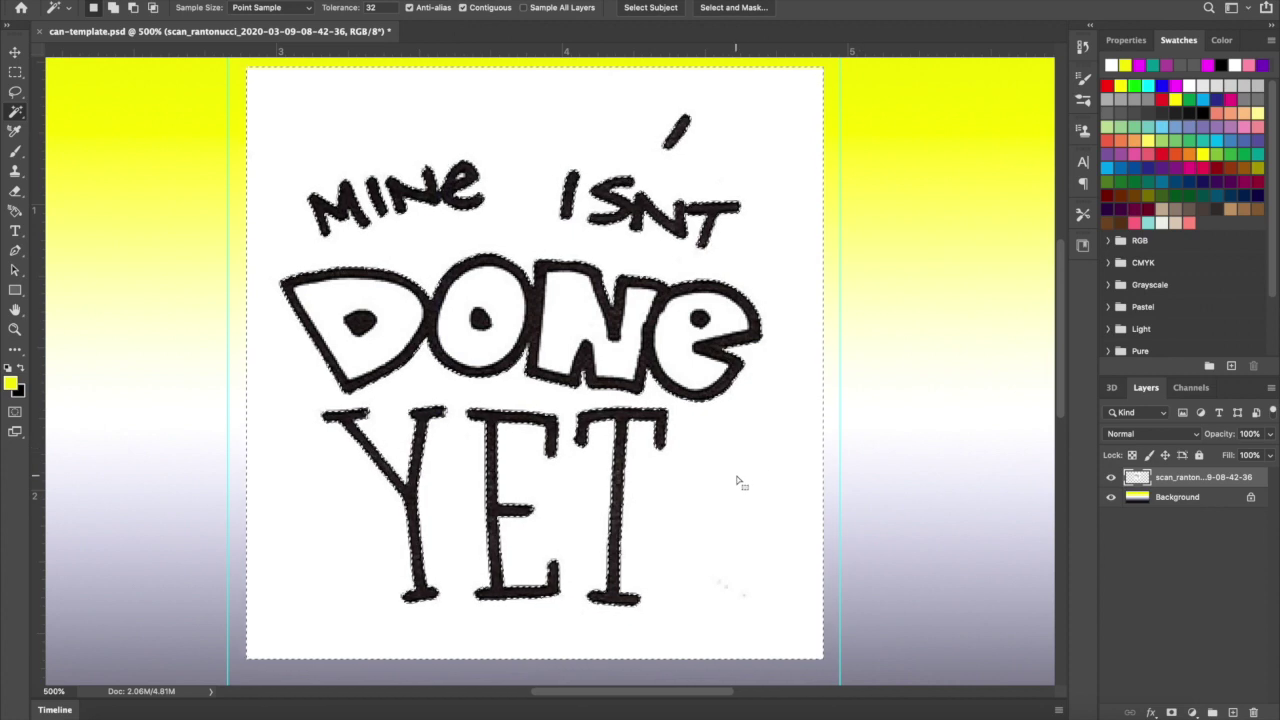
key(Delete)
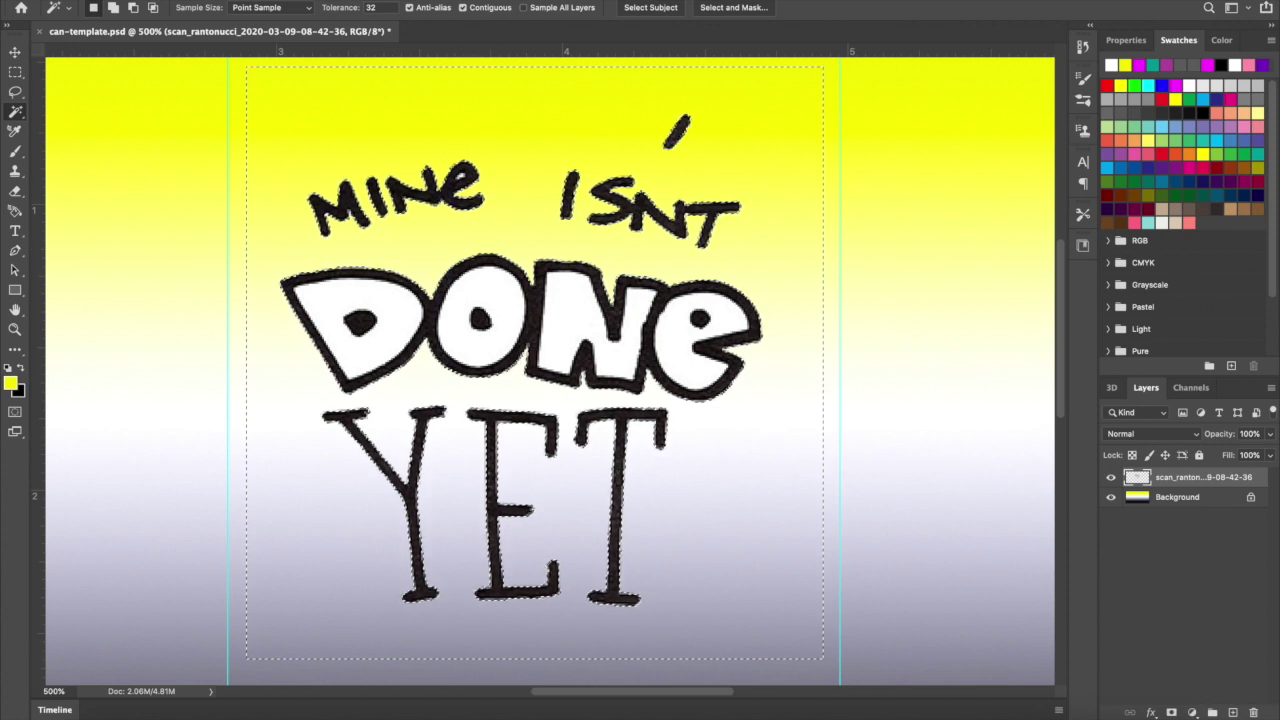
click(320, 0)
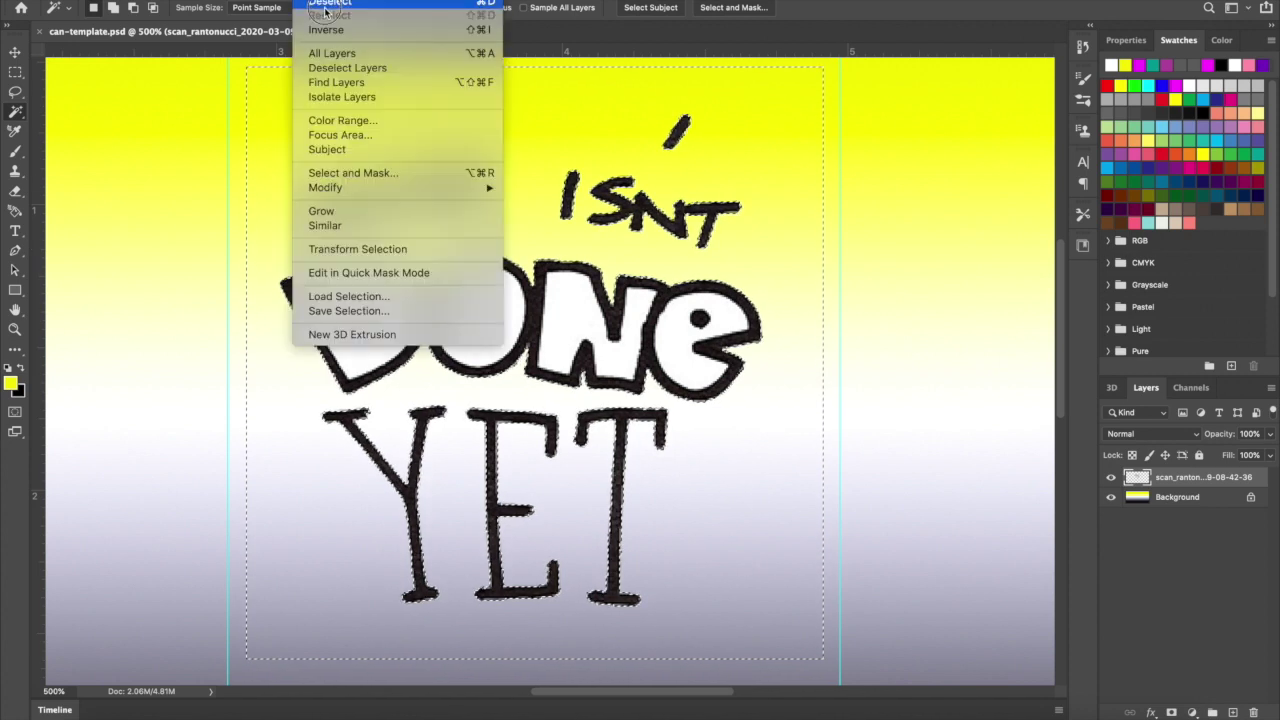
click(488, 4)
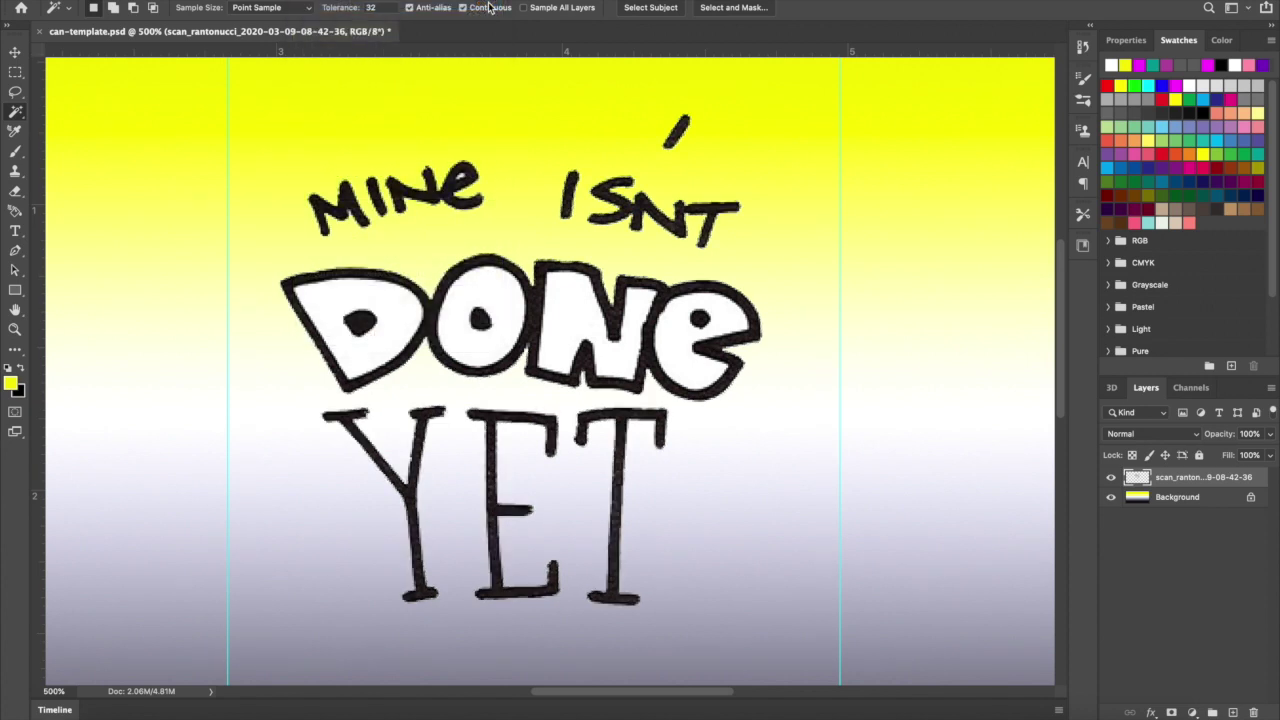
- Move the cut-out lettering down over the black area and back up to the upper half between the two guides
key(ctrl+minus)
key(ctrl+minus)
key(ctrl+minus)
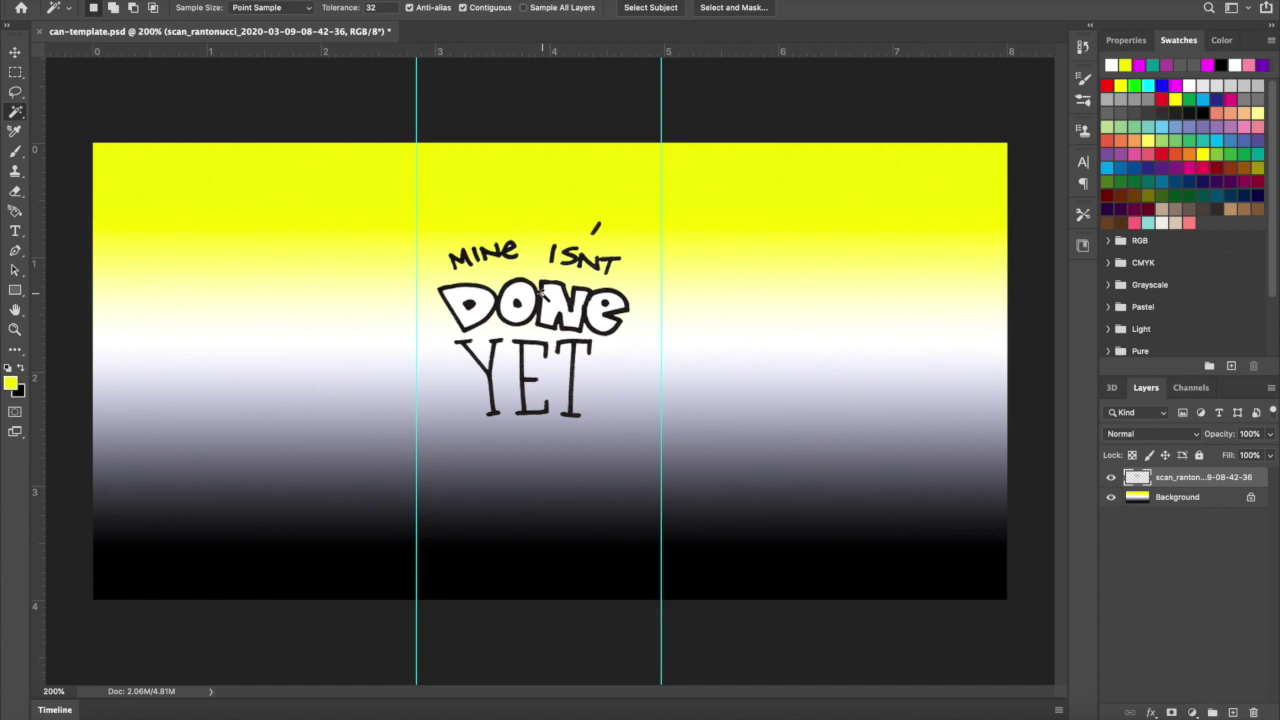
click(15, 52)
drag(548, 316, 546, 487)
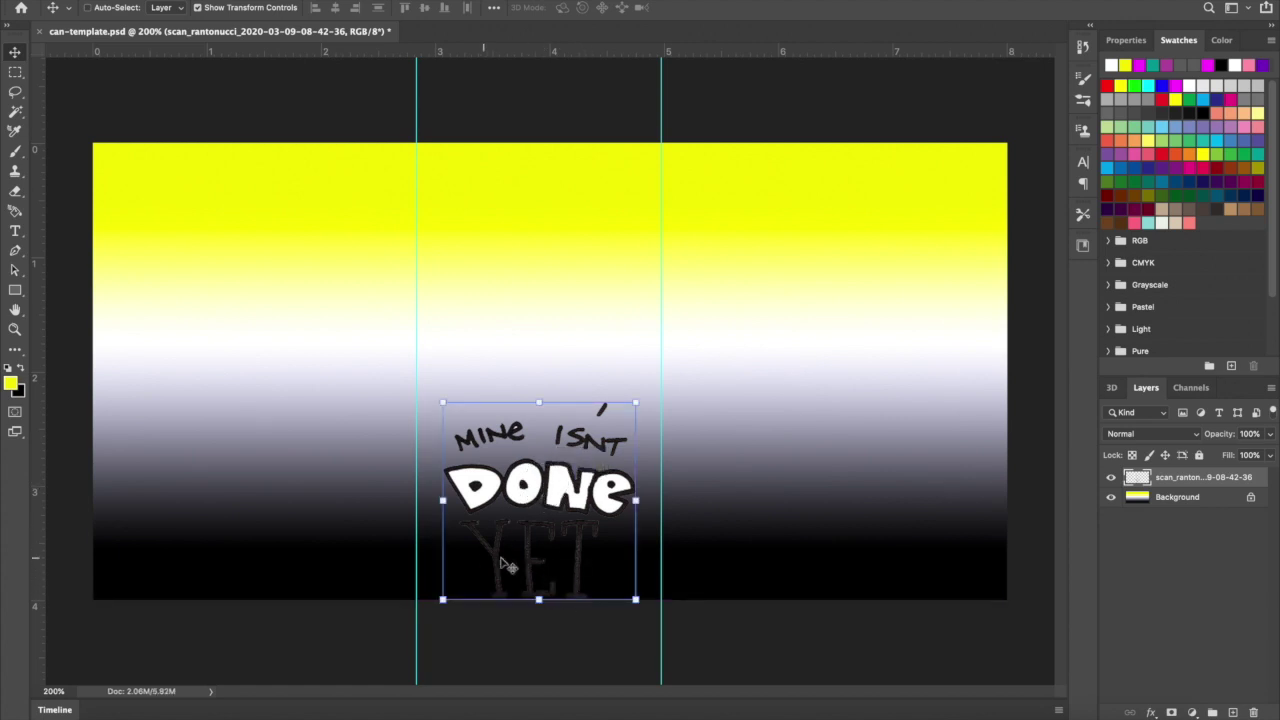
drag(543, 485, 540, 258)
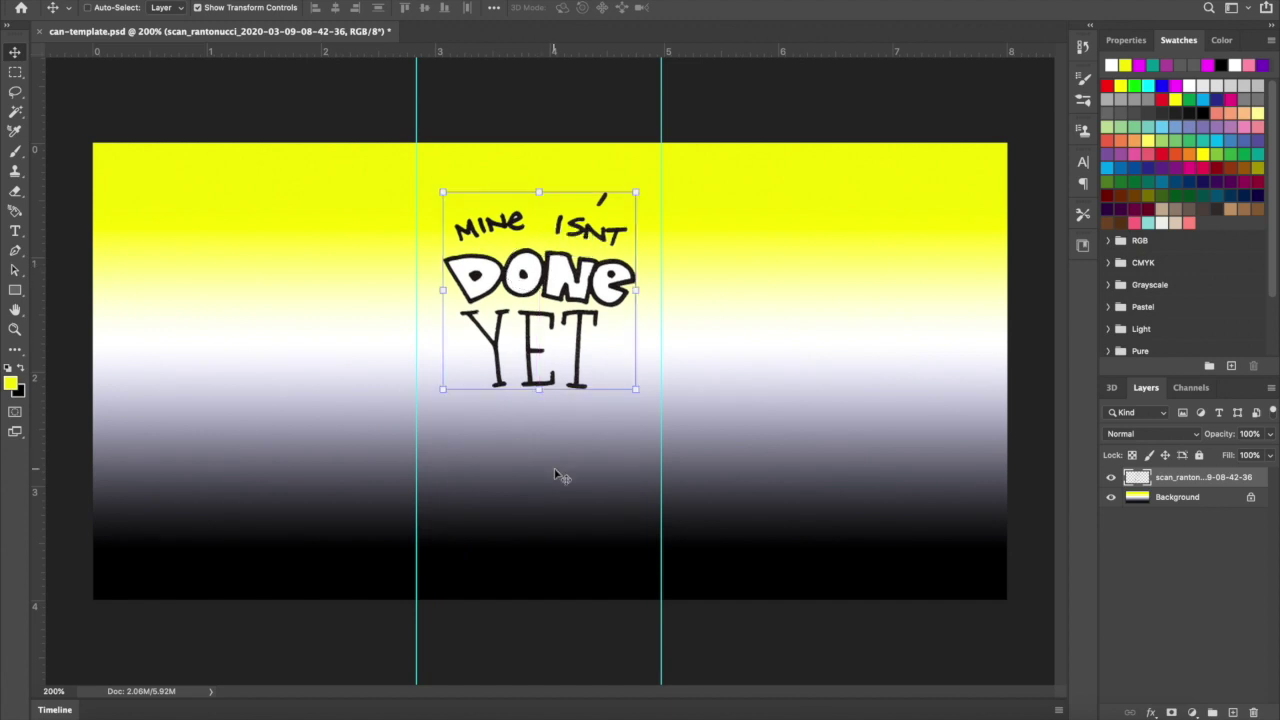
- Make the Paint Bucket the active tool for filling the lettering
key(ctrl+plus)
key(ctrl+plus)
scroll(557, 476, up, 3)
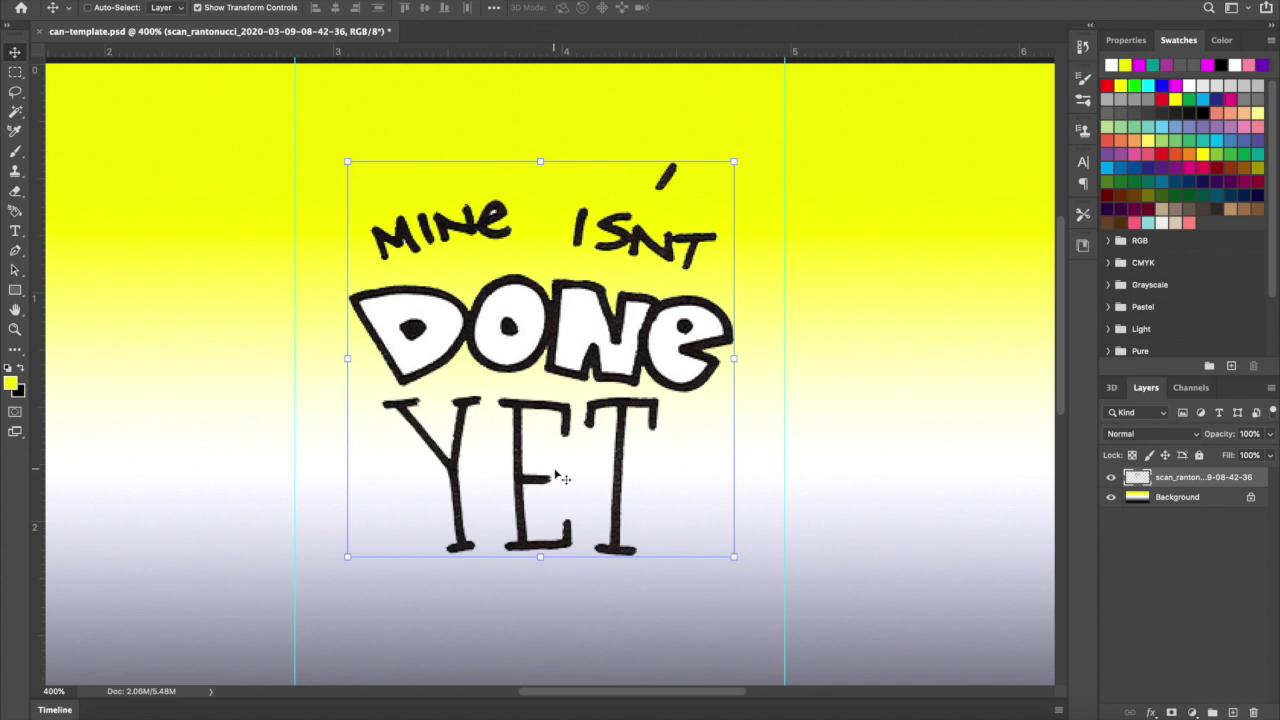
click(16, 212)
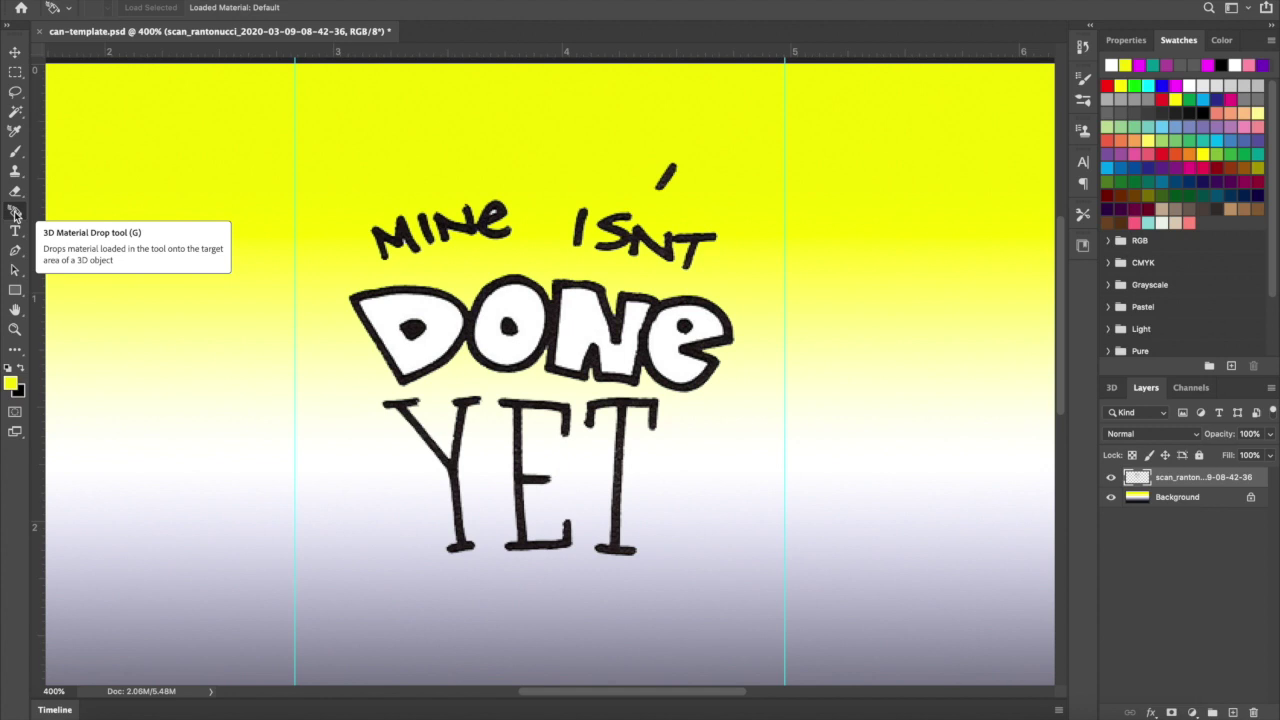
click(13, 348)
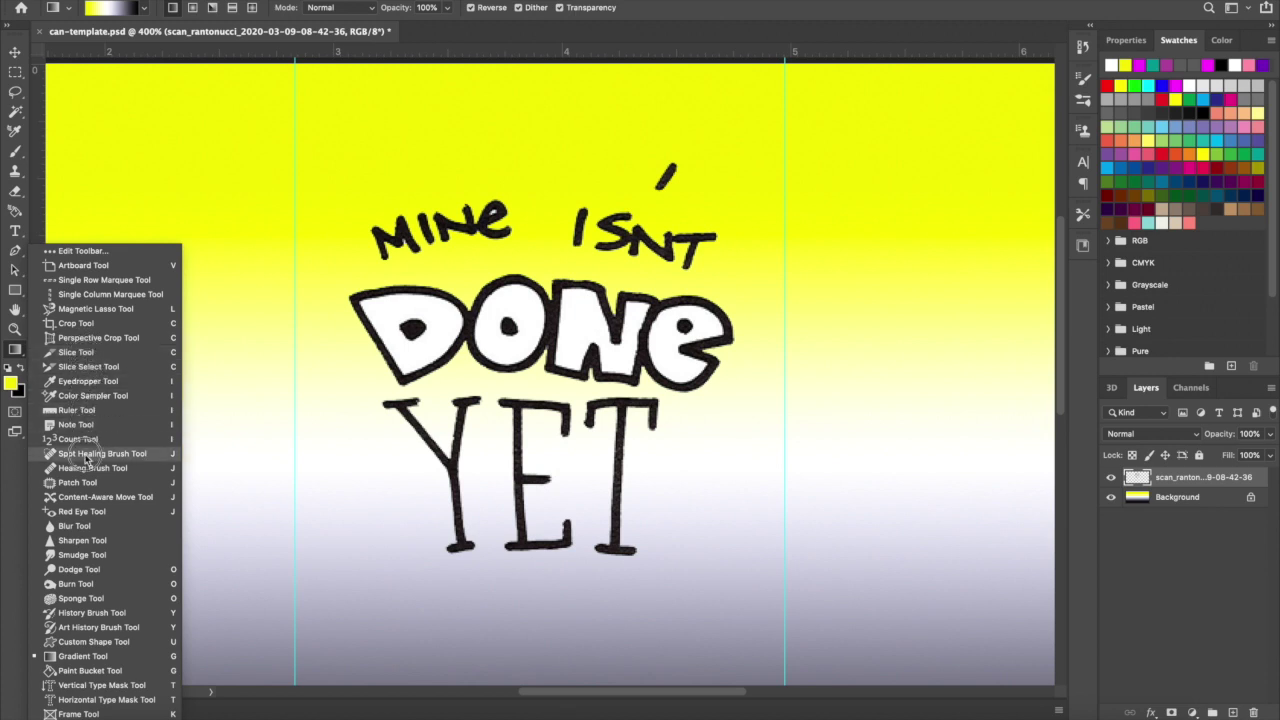
click(75, 676)
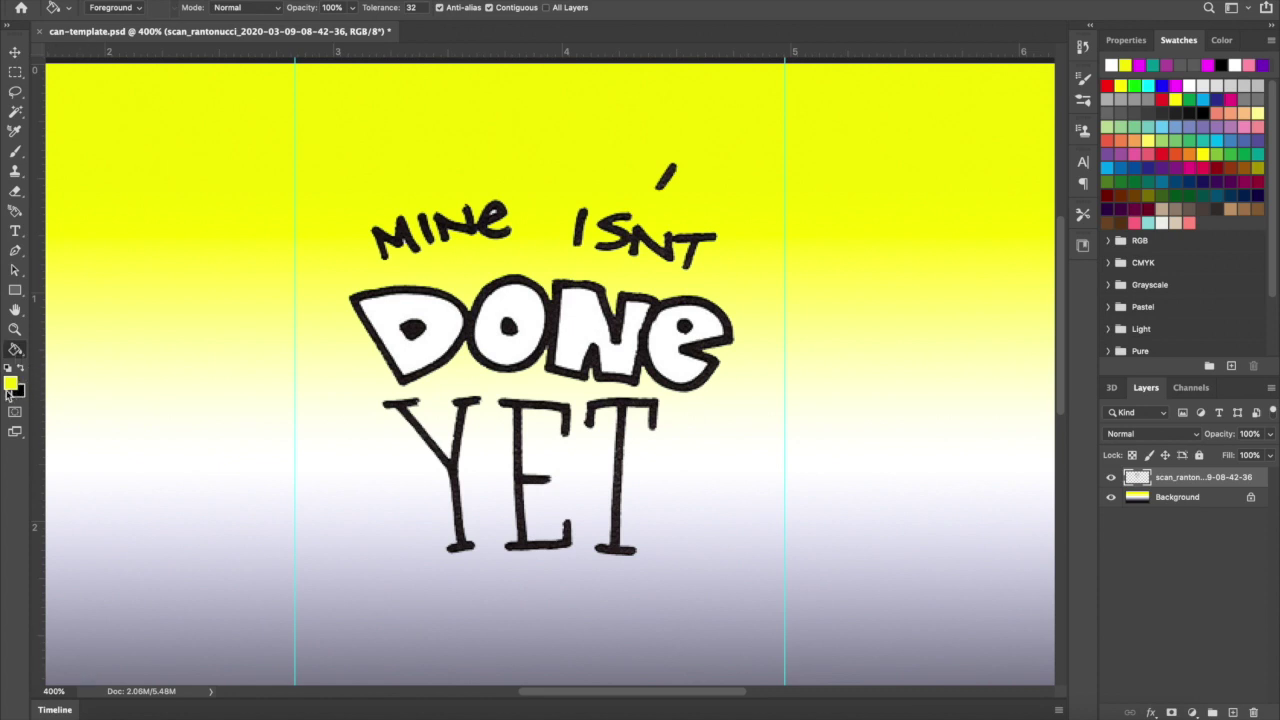
- Try a yellow fill inside the letter D of "DONE" and undo it
click(443, 332)
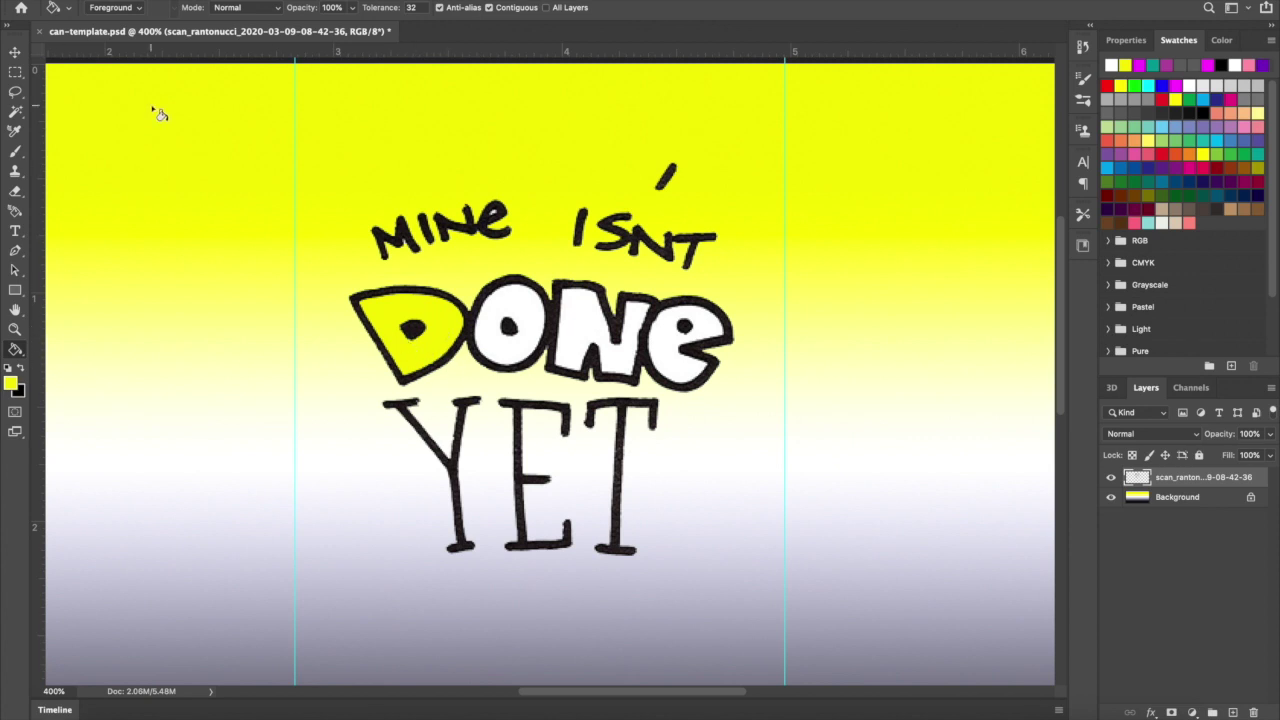
click(165, 2)
click(165, 2)
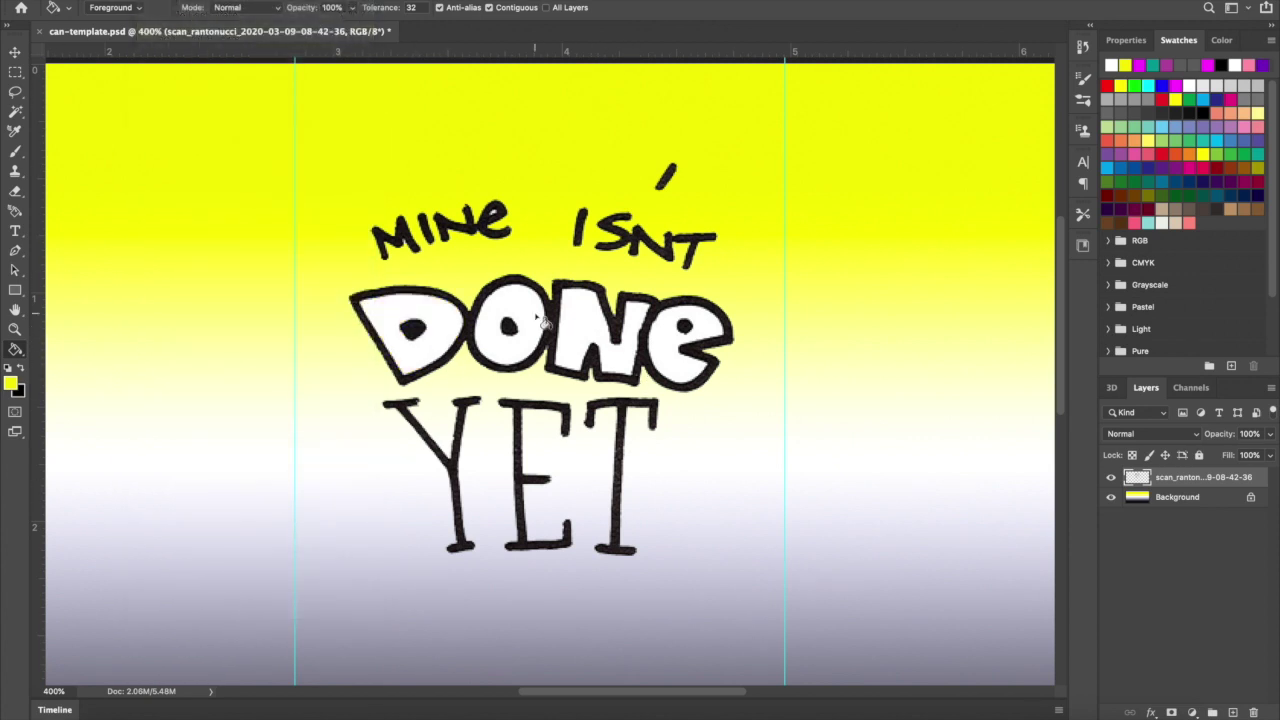
- Fill the white insides of all four letters of "DONE" with a light blue swatch color
scroll(545, 323, down, 3)
scroll(545, 323, right, 1)
scroll(545, 323, up, 3)
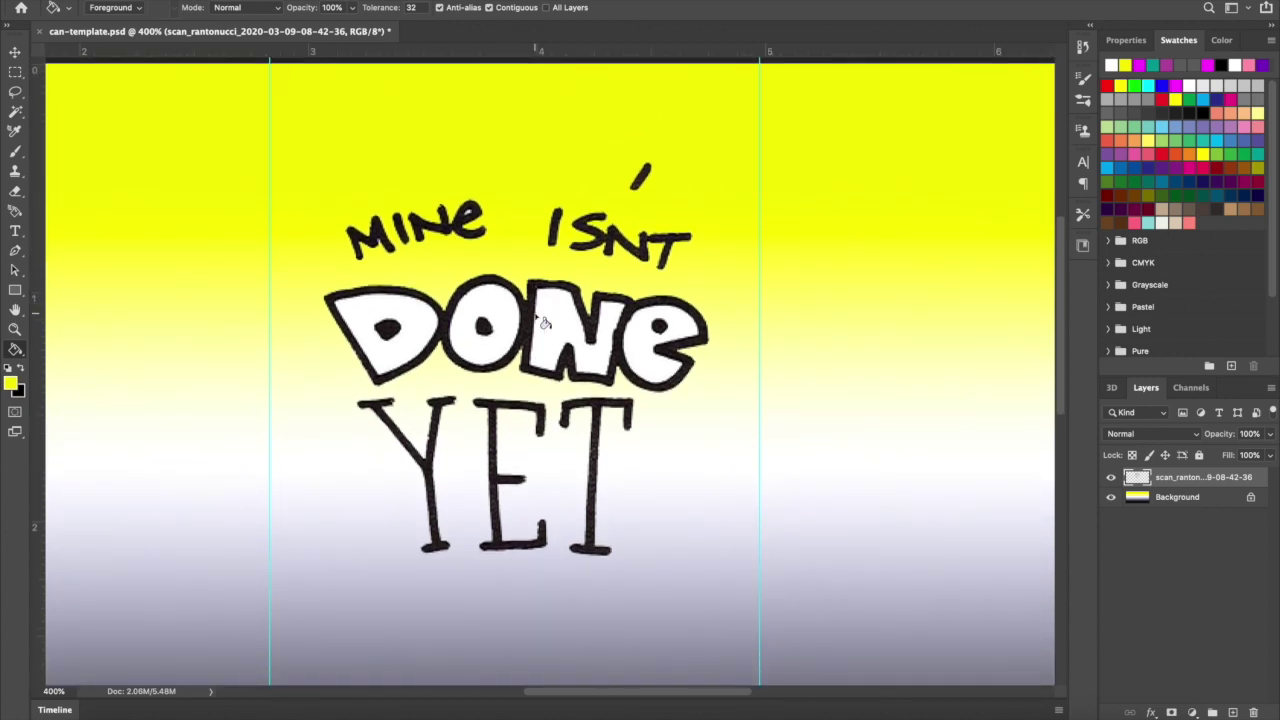
scroll(545, 323, down, 2)
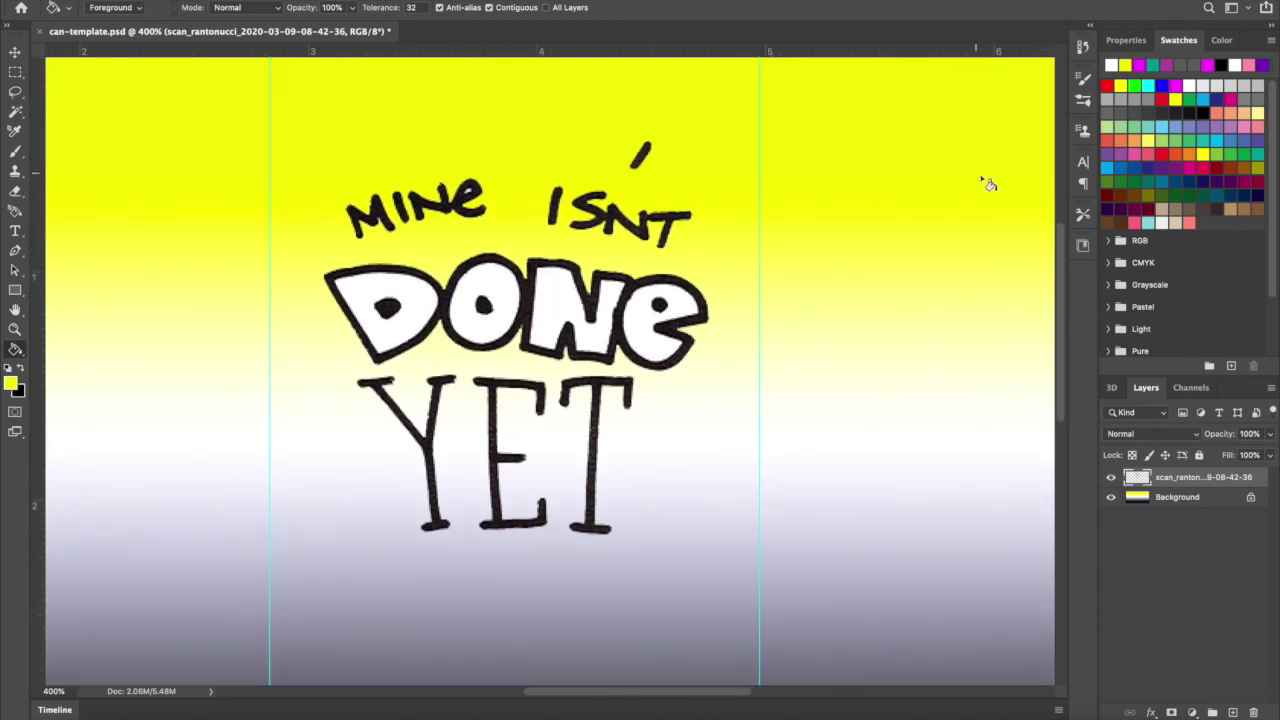
click(1107, 167)
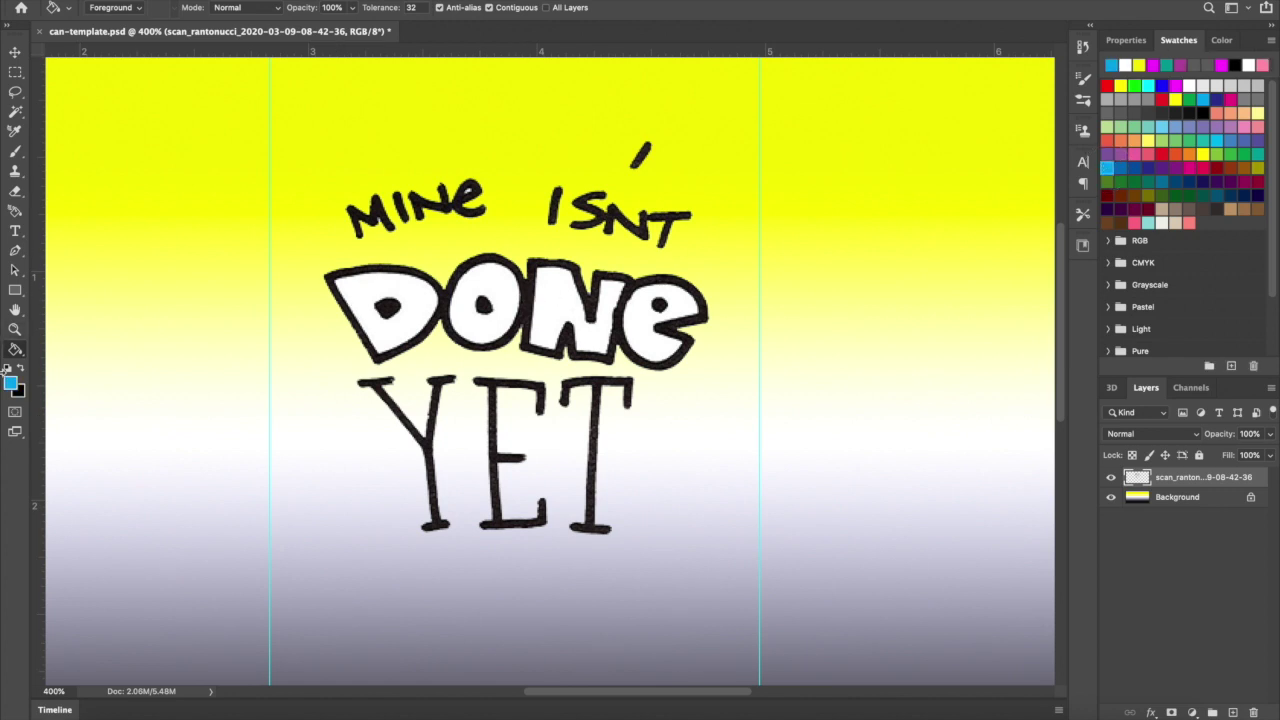
click(368, 292)
click(494, 280)
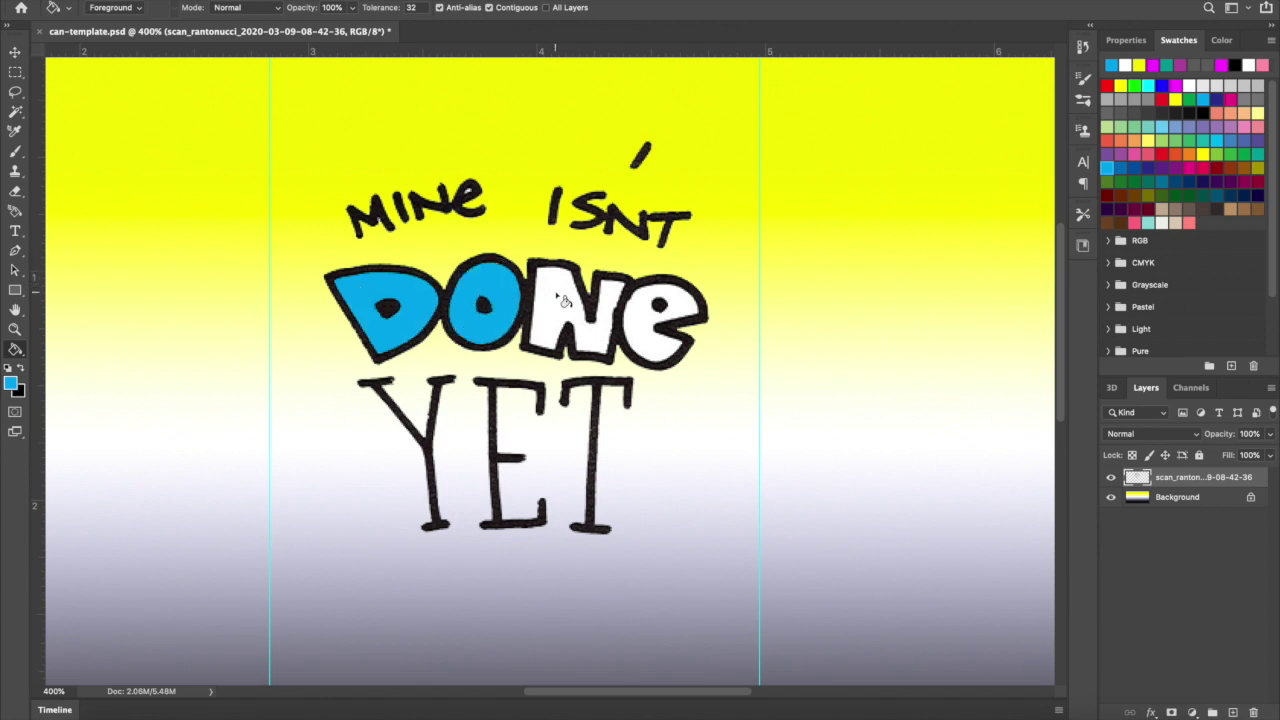
click(558, 294)
click(685, 312)
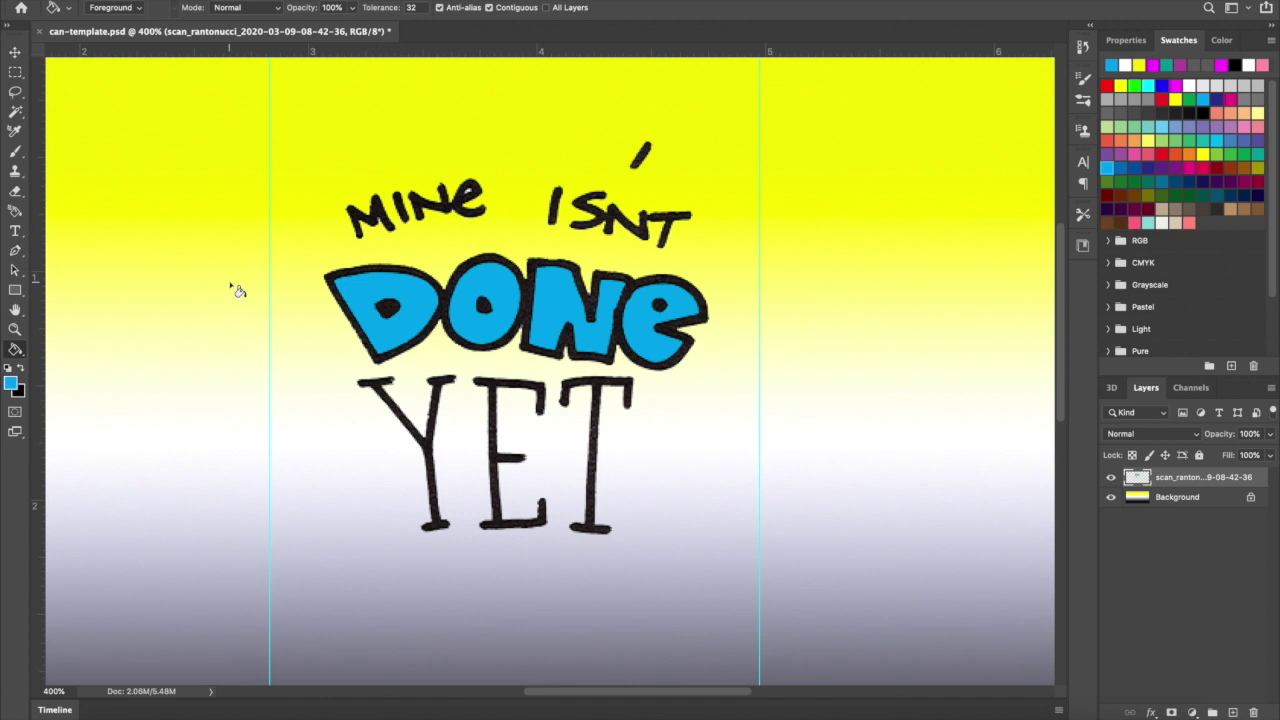
- Try a light blue fill on the empty area just below "MINE" and undo it
scroll(139, 362, up, 3)
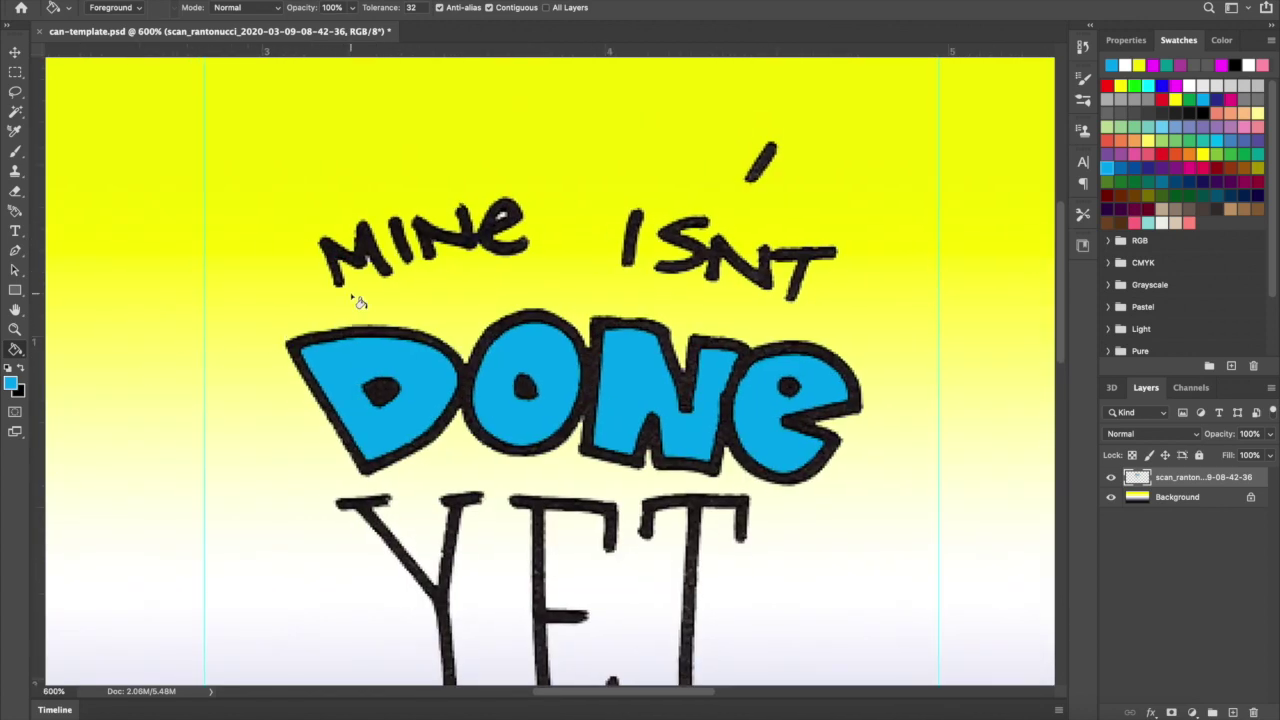
click(362, 296)
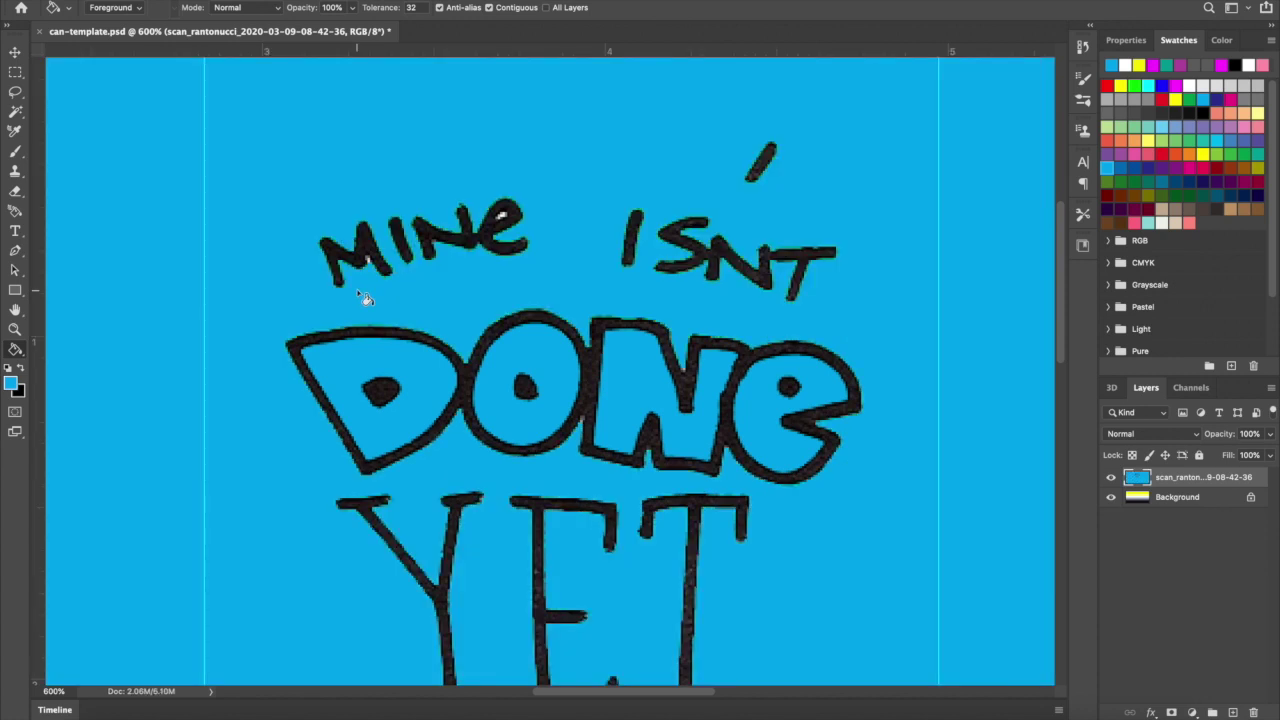
key(ctrl+z)
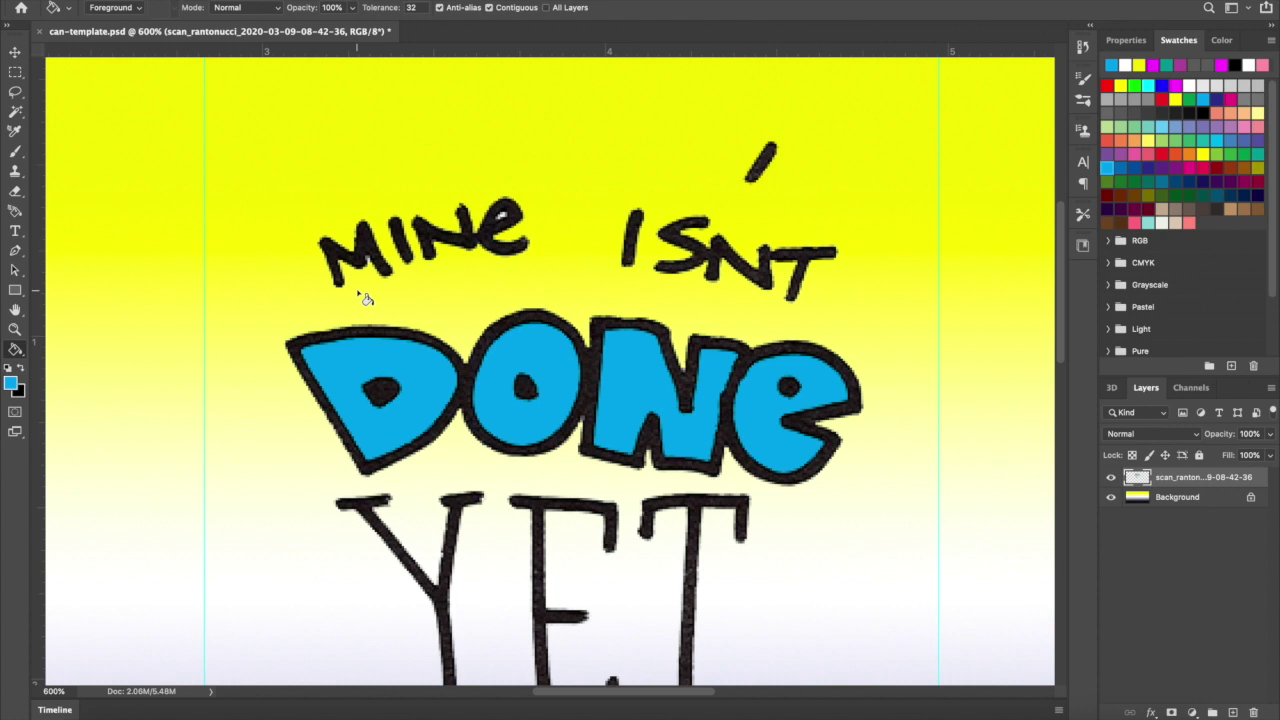
- Fill the letter M of "MINE" with light blue, try the same fill at the letter I and undo that last fill
key(ctrl+plus)
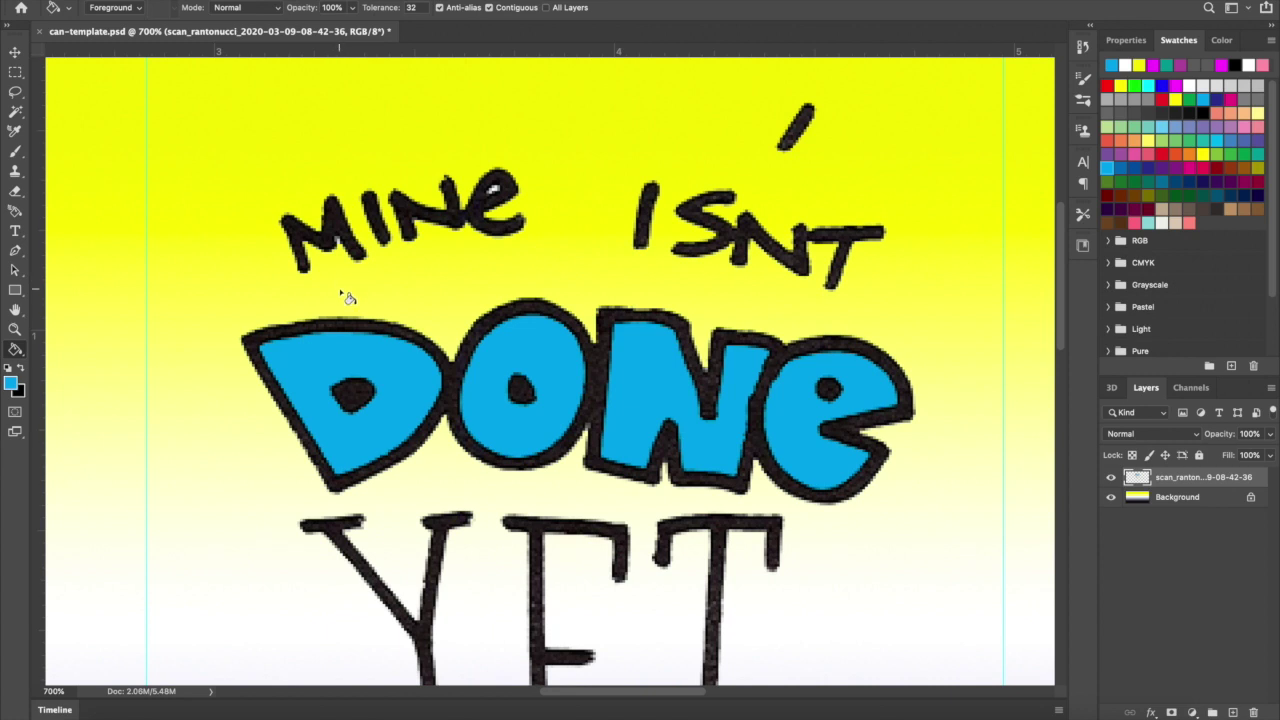
click(298, 234)
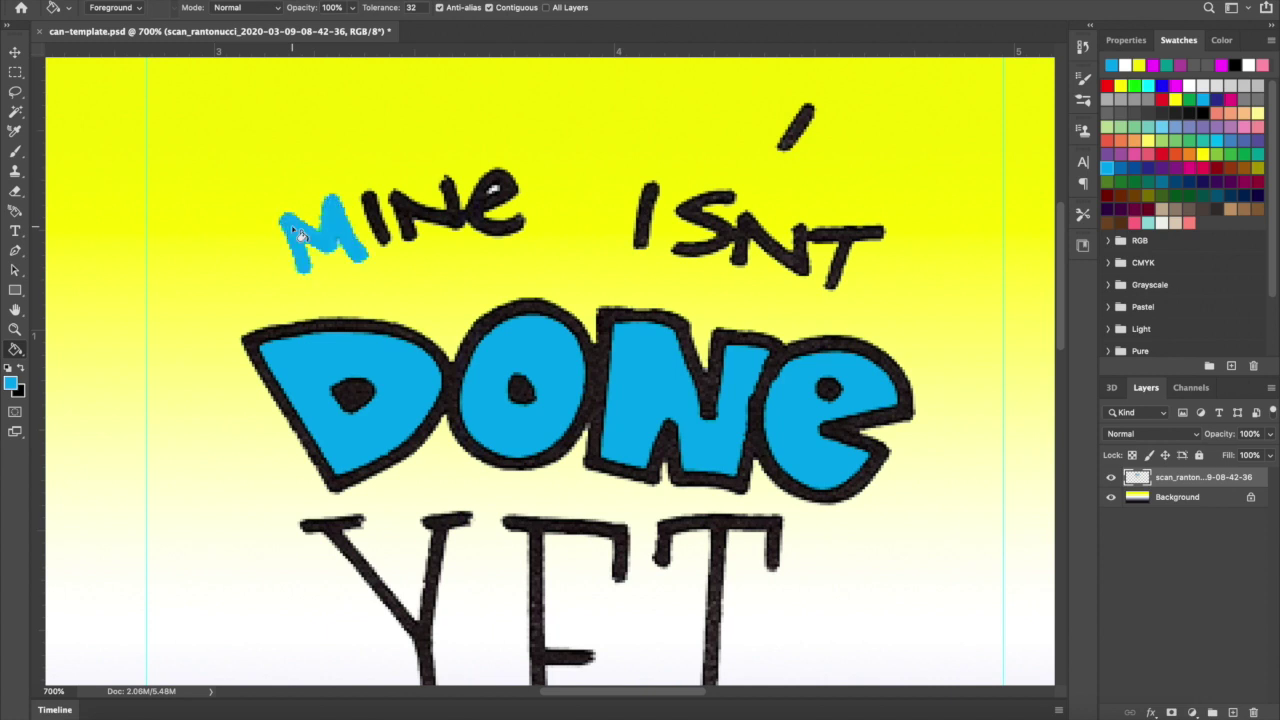
click(366, 238)
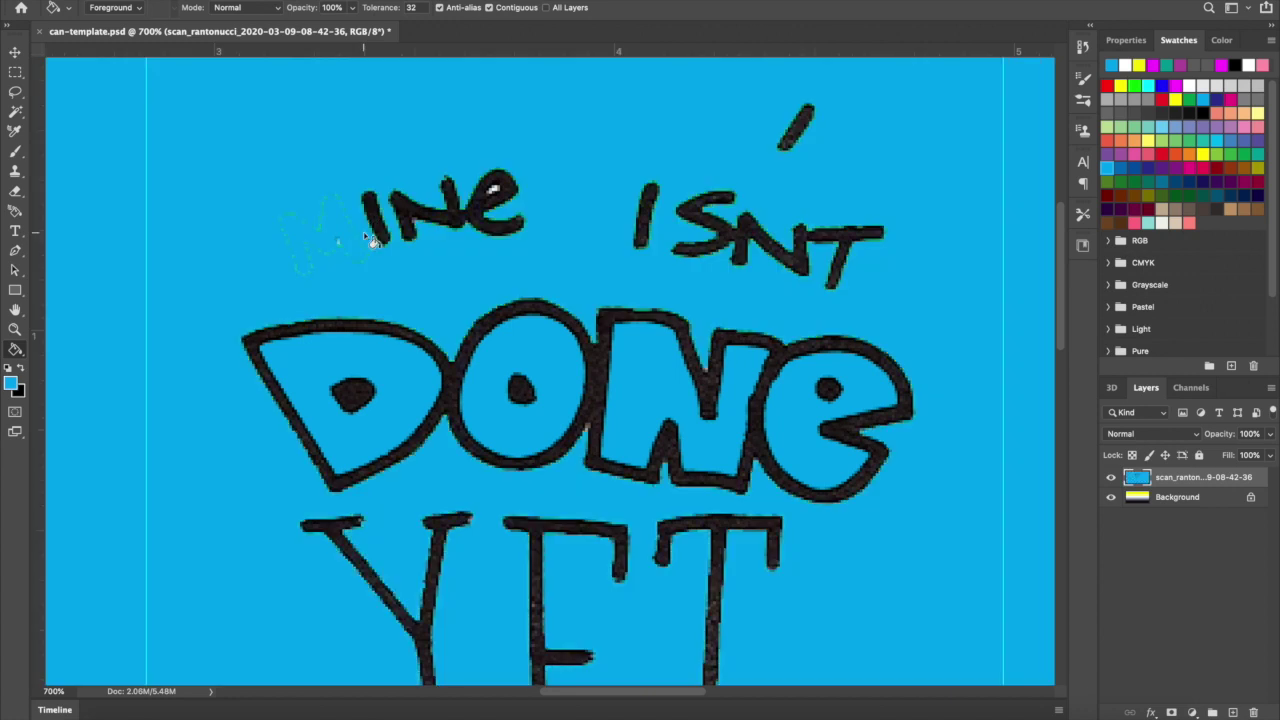
key(ctrl+z)
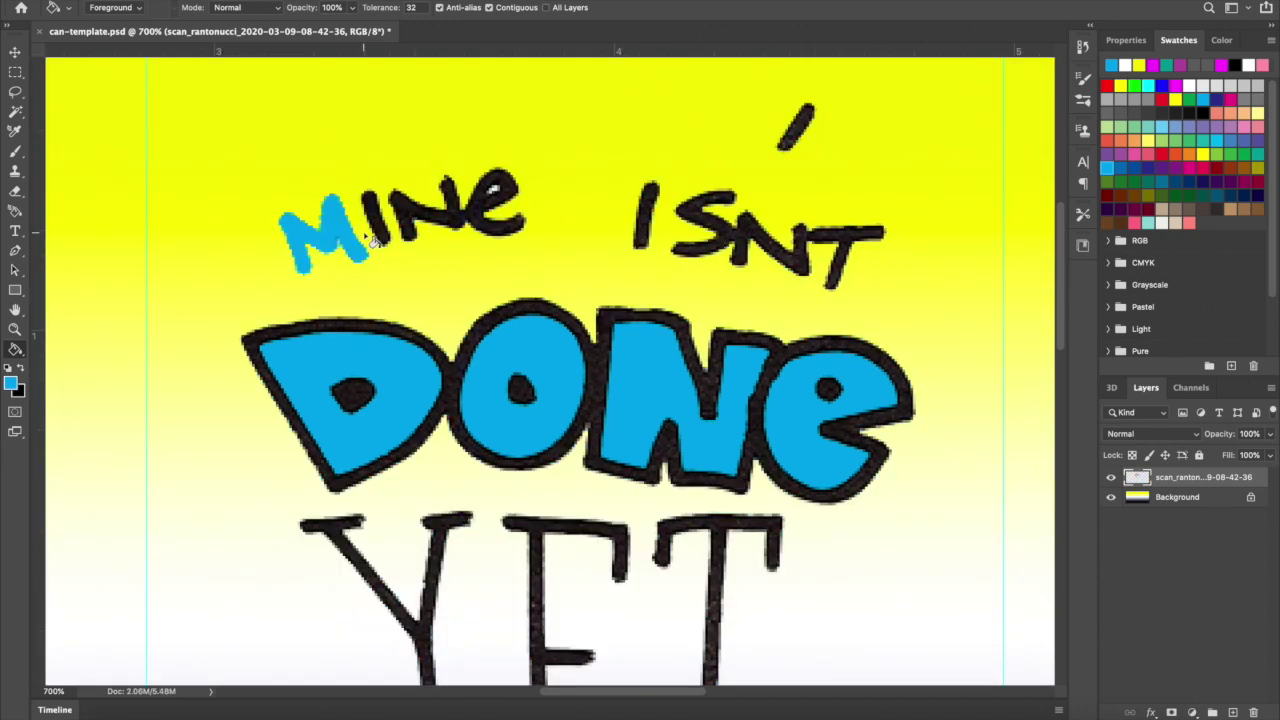
- Fill the remaining black letters I, N and E of "MINE" with the light blue color
click(150, 5)
click(375, 220)
click(377, 218)
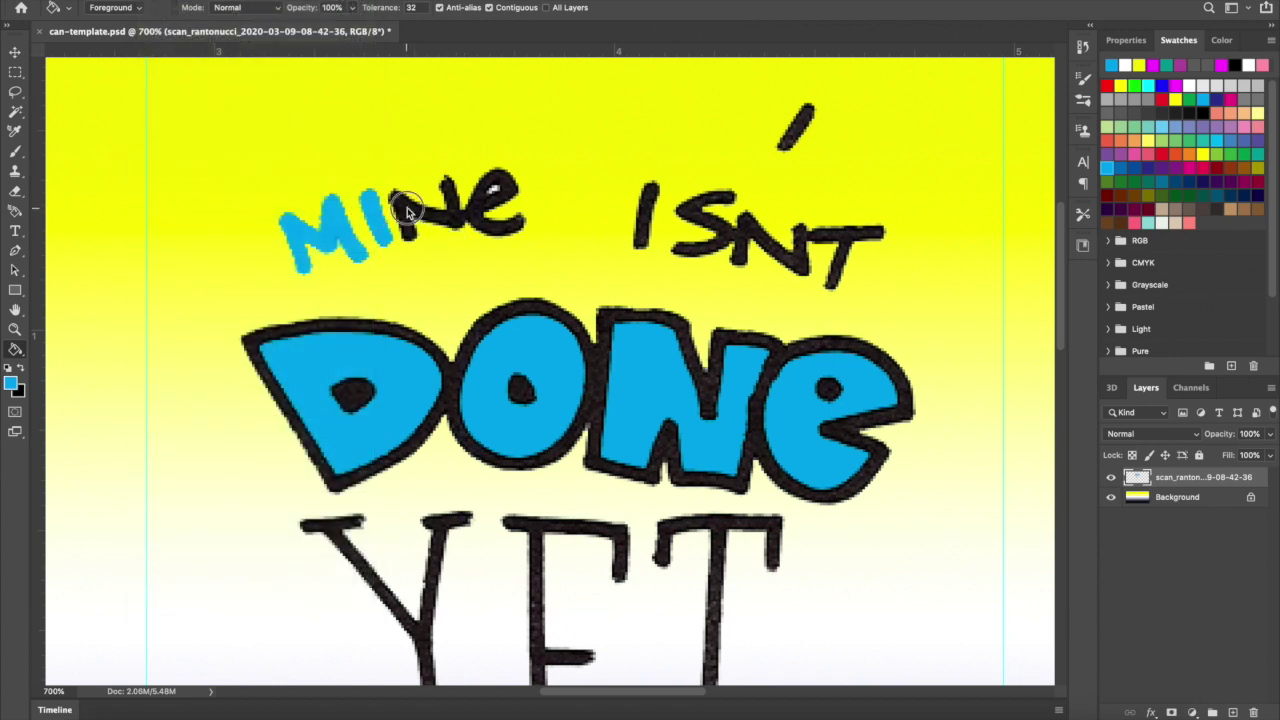
click(410, 213)
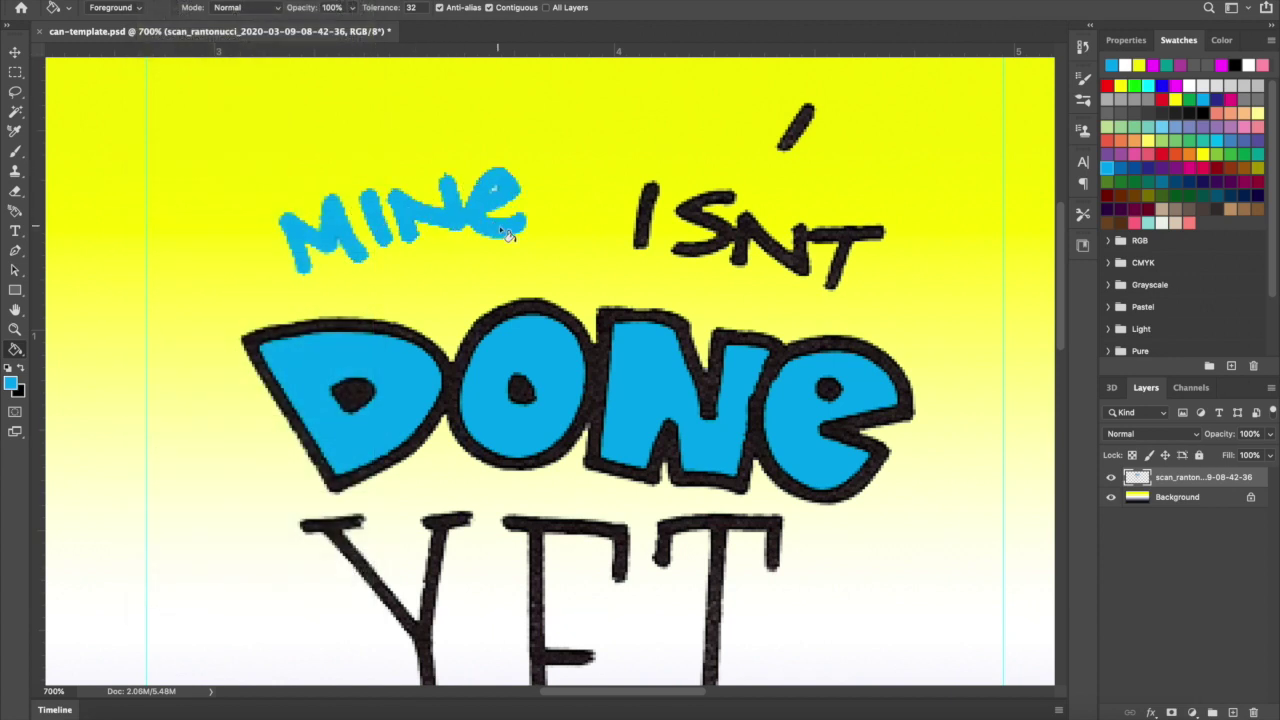
- Fill the letters of "ISNT" and the apostrophe stroke above them with light blue
click(646, 215)
click(709, 222)
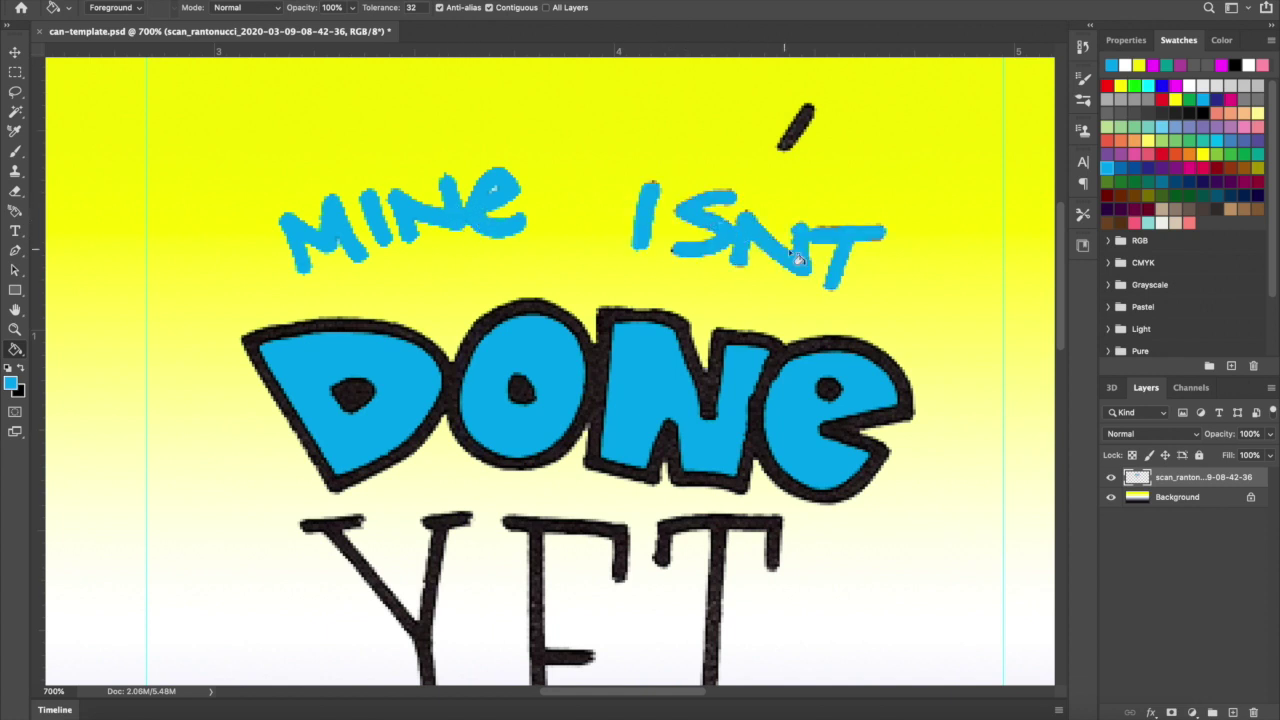
click(801, 129)
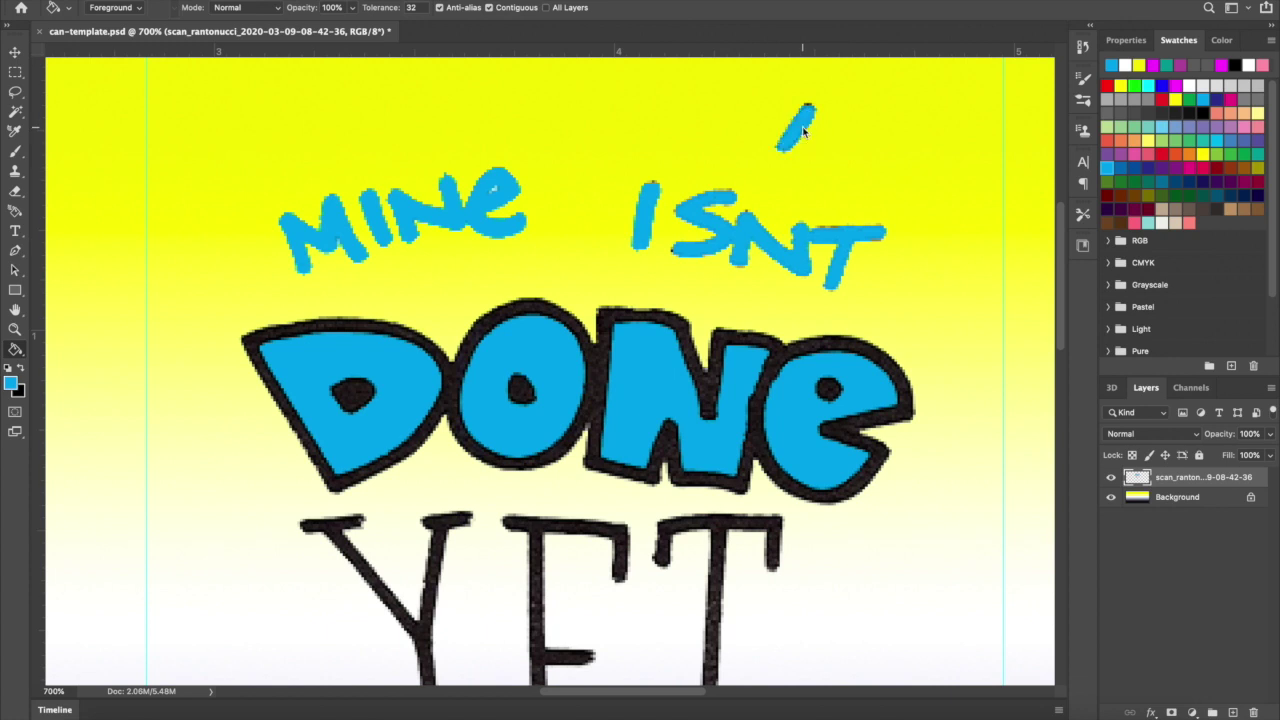
- Rename the scanned lettering layer as "logo"
scroll(800, 310, down, 5)
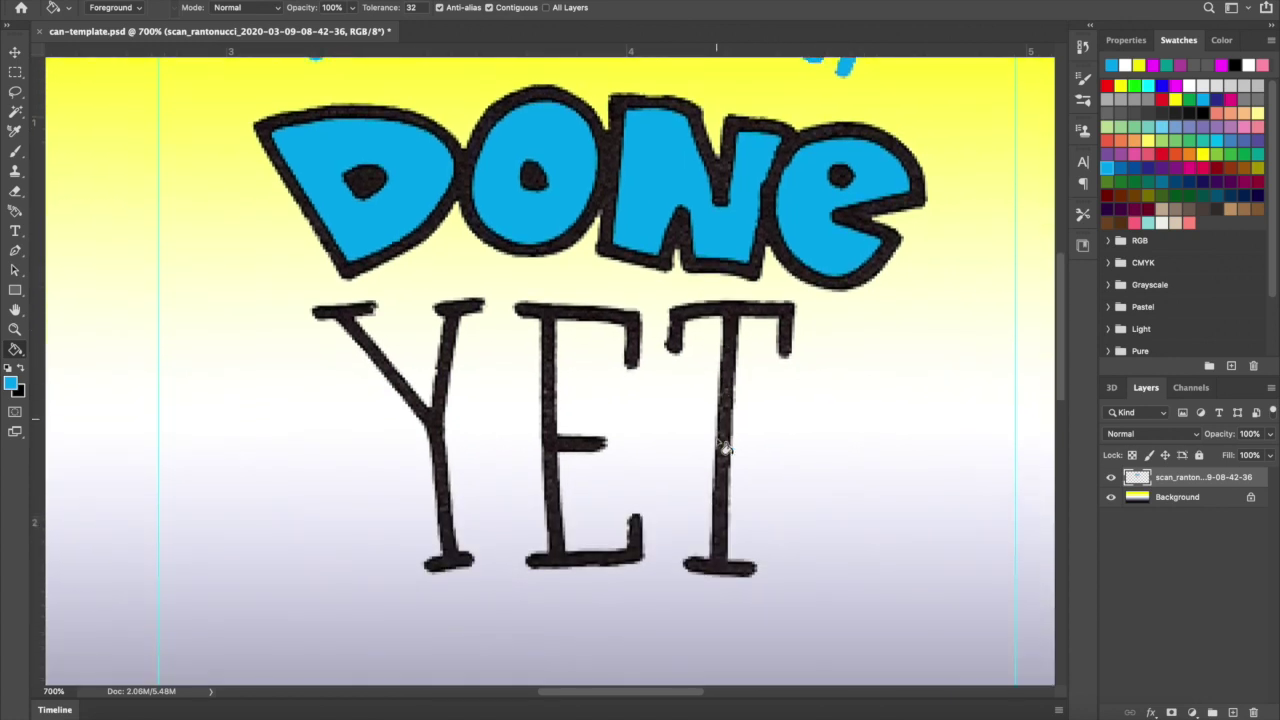
scroll(725, 447, up, 3)
scroll(726, 448, down, 5)
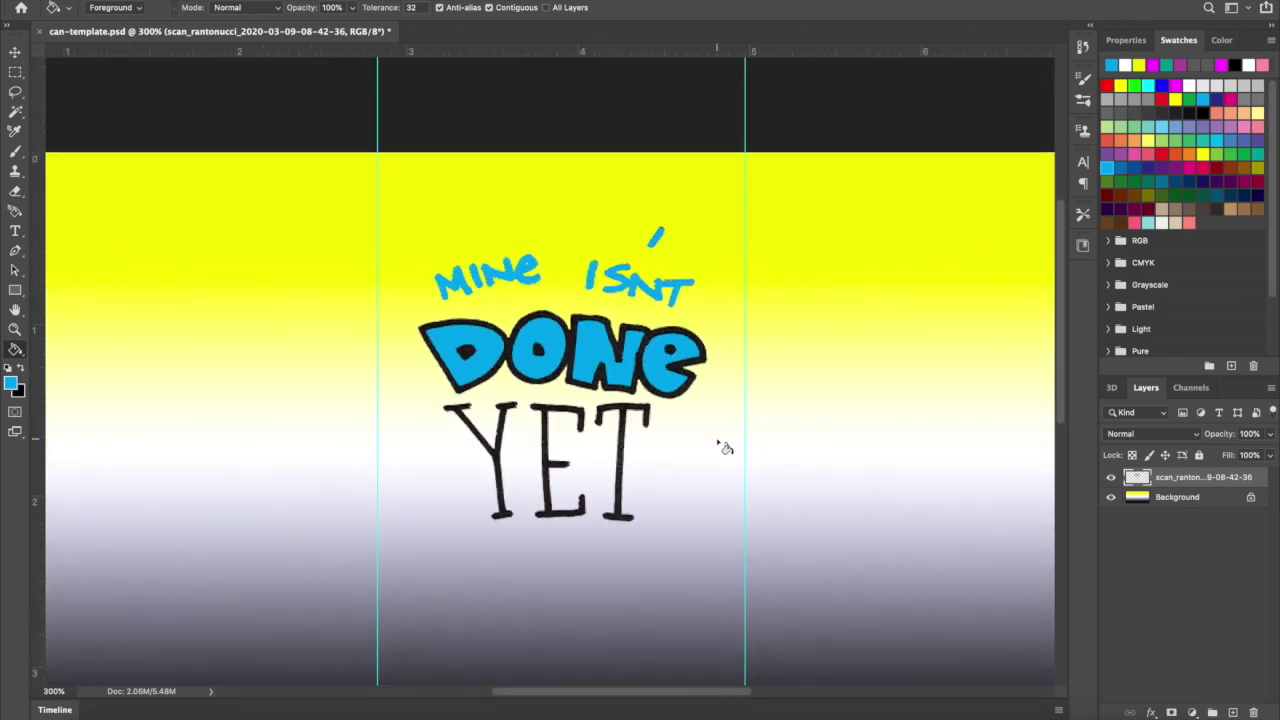
scroll(726, 448, down, 2)
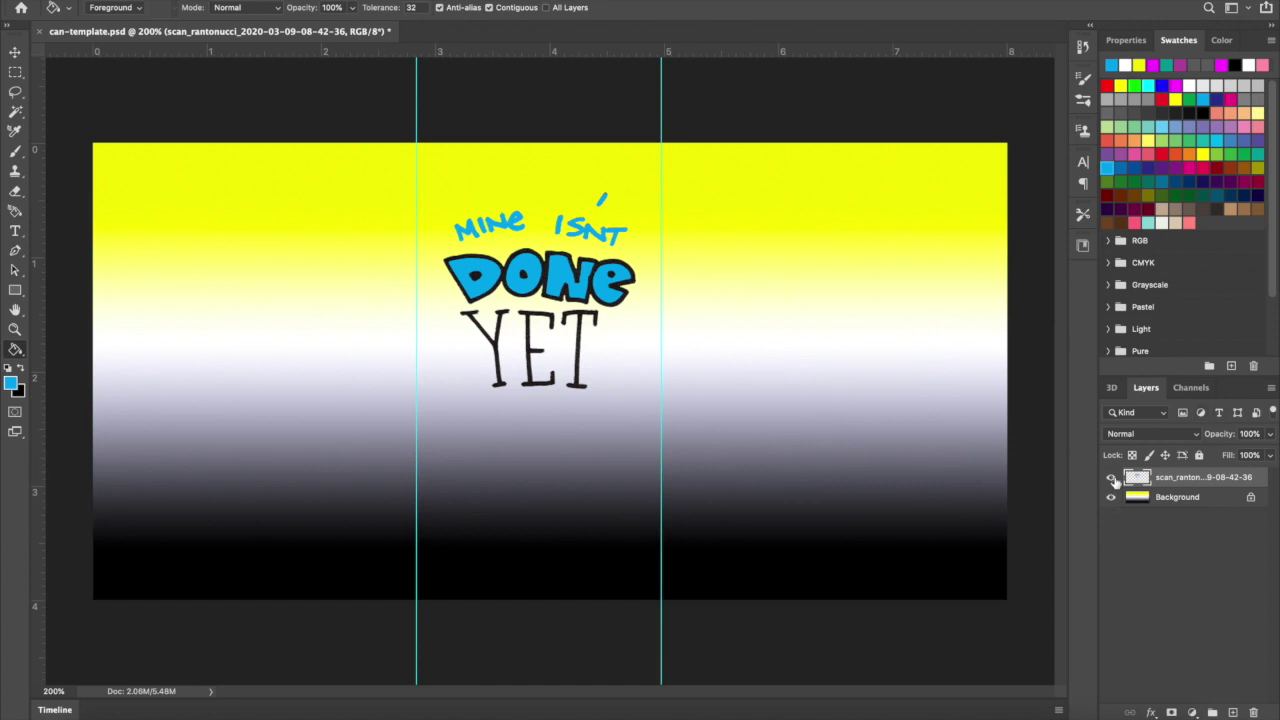
click(1172, 499)
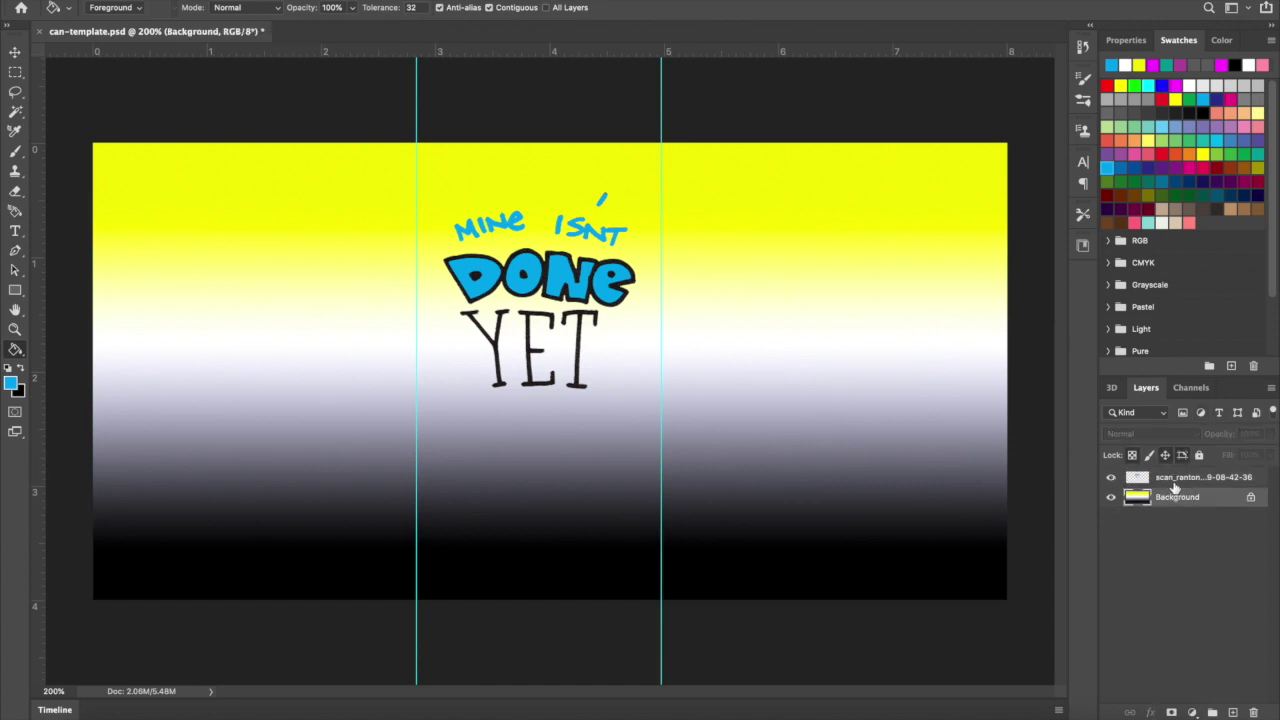
click(1176, 483)
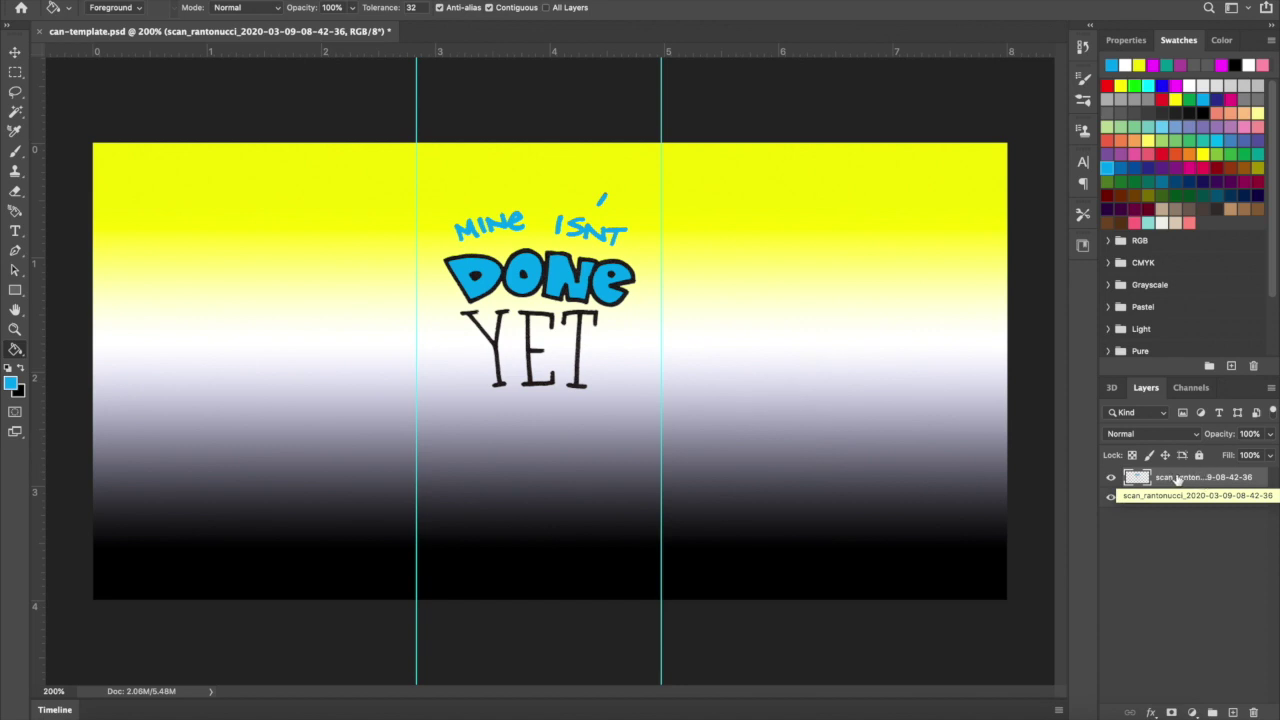
double_click(1178, 477)
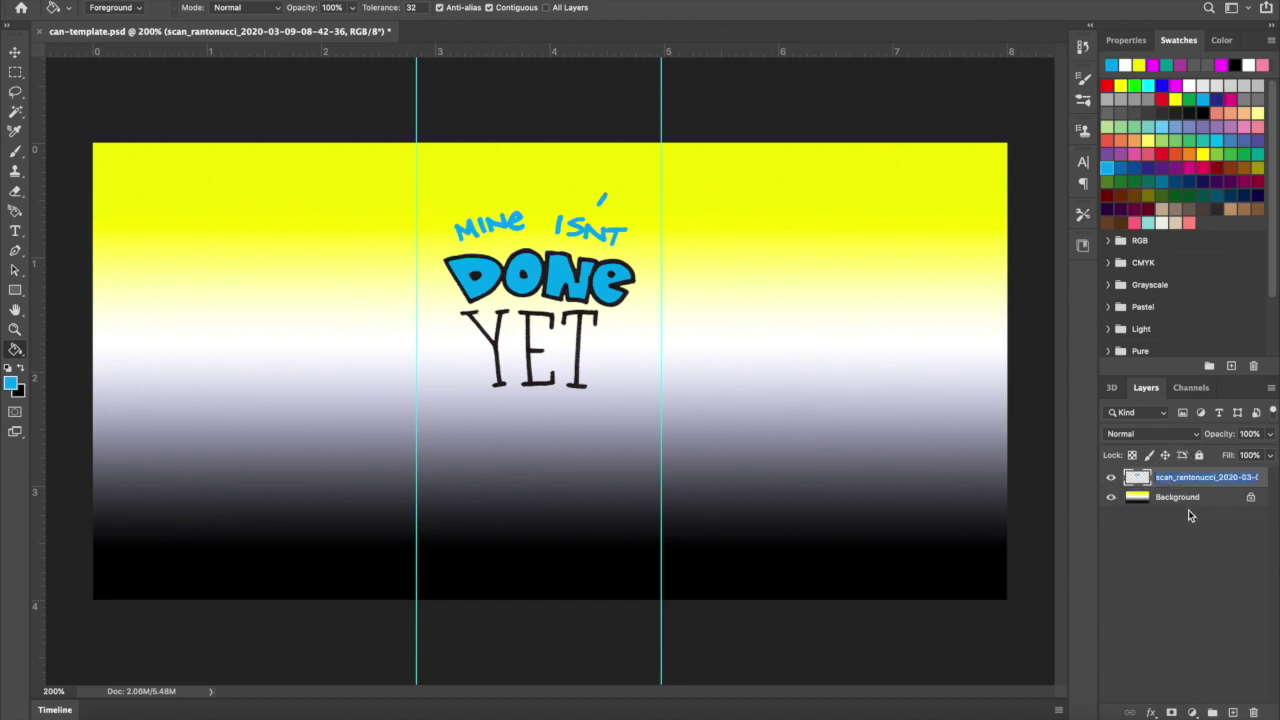
key(BackSpace)
key(Return)
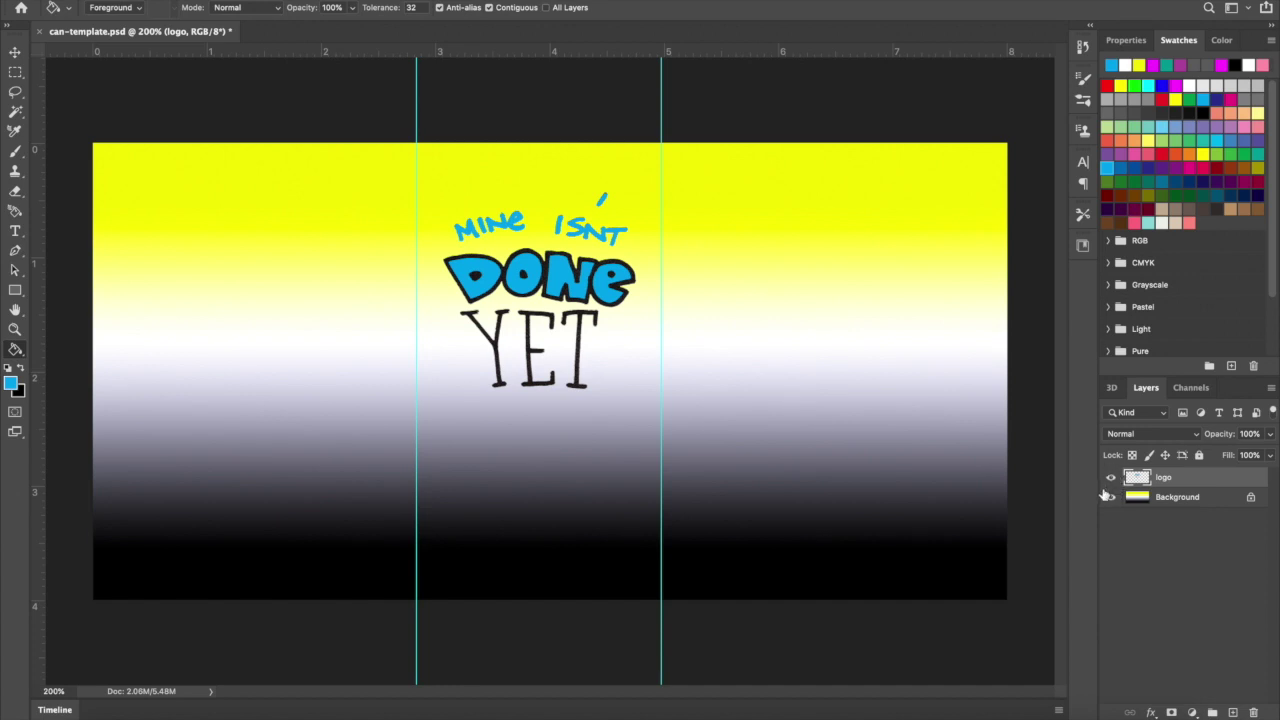
- Hide and show the logo and Background layers in turn to examine what each one contains
click(1111, 479)
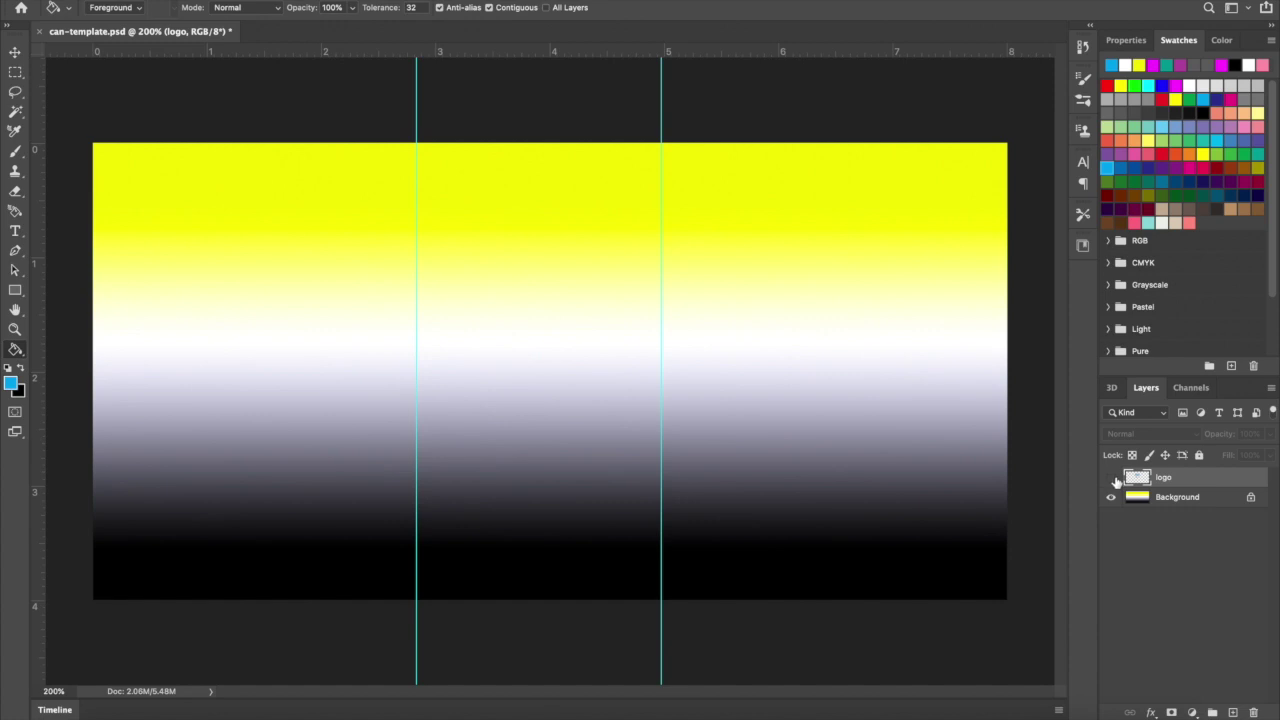
click(1111, 480)
click(1111, 480)
click(1111, 497)
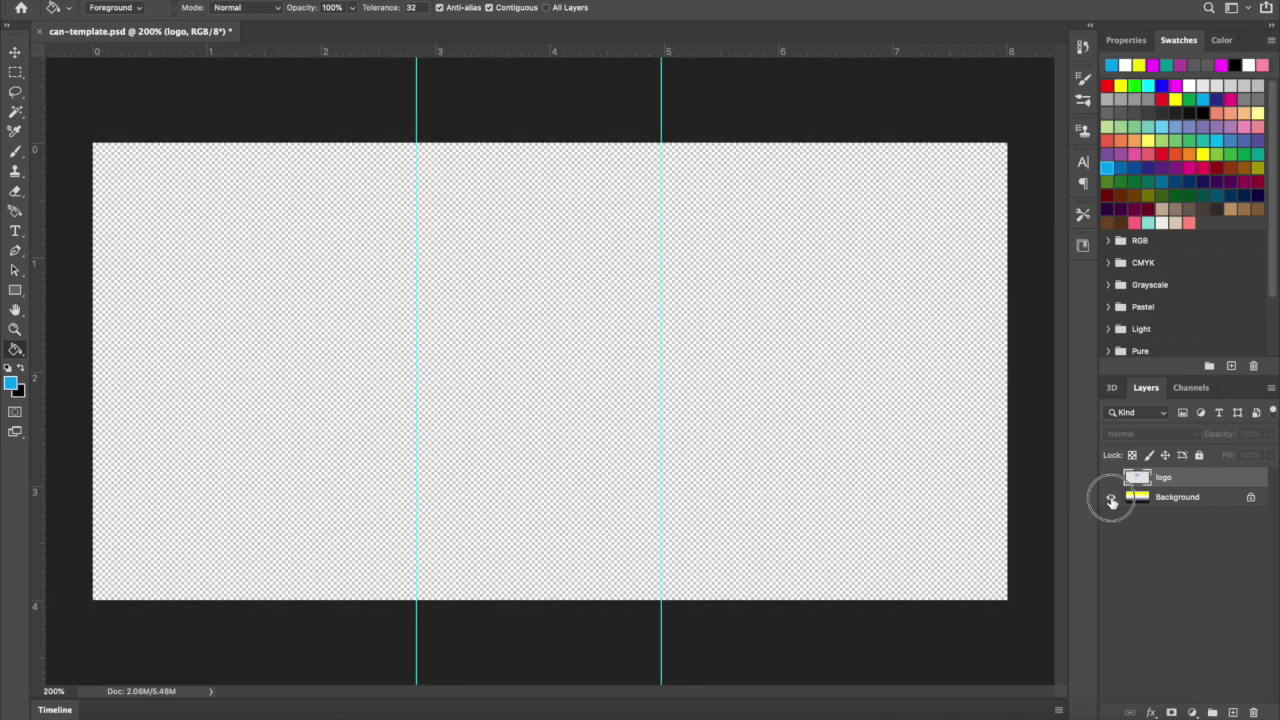
click(1111, 497)
click(1111, 479)
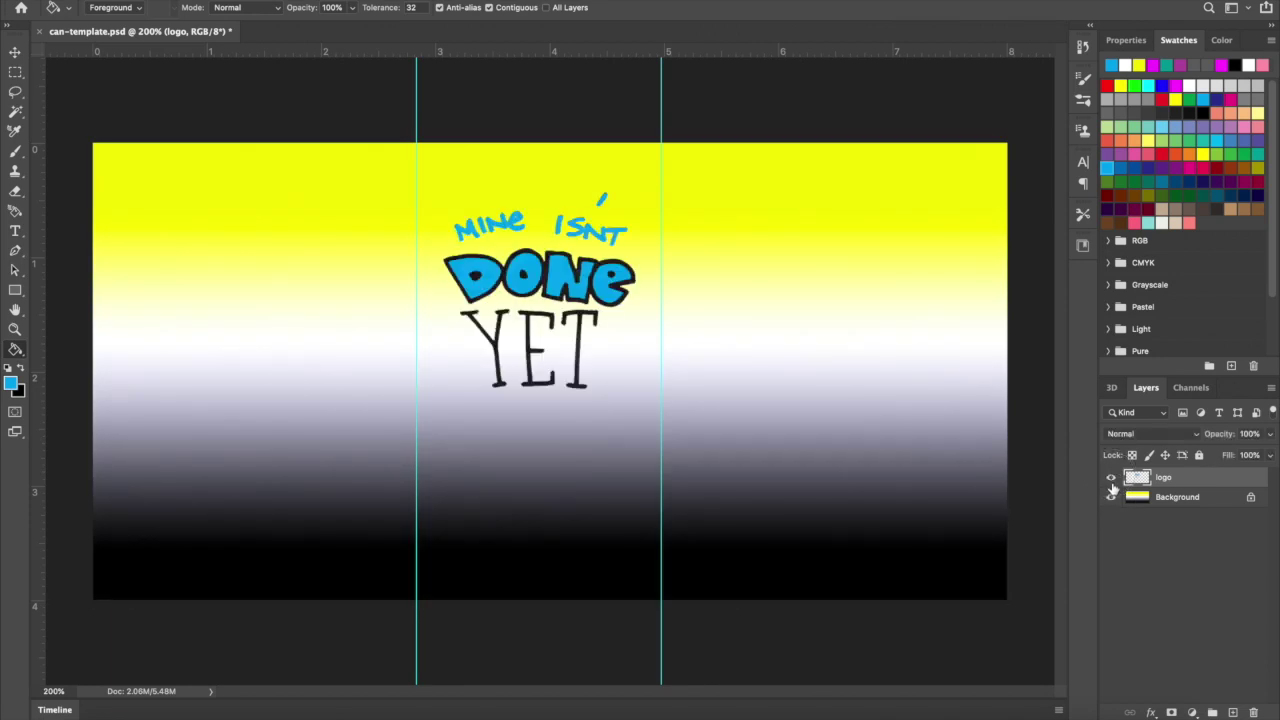
click(1111, 497)
click(1111, 497)
click(16, 53)
mouse_move(580, 293)
mouse_down()
mouse_move(271, 339)
mouse_move(817, 220)
mouse_move(320, 286)
mouse_move(660, 340)
mouse_move(593, 272)
mouse_move(575, 268)
mouse_move(567, 289)
mouse_up()
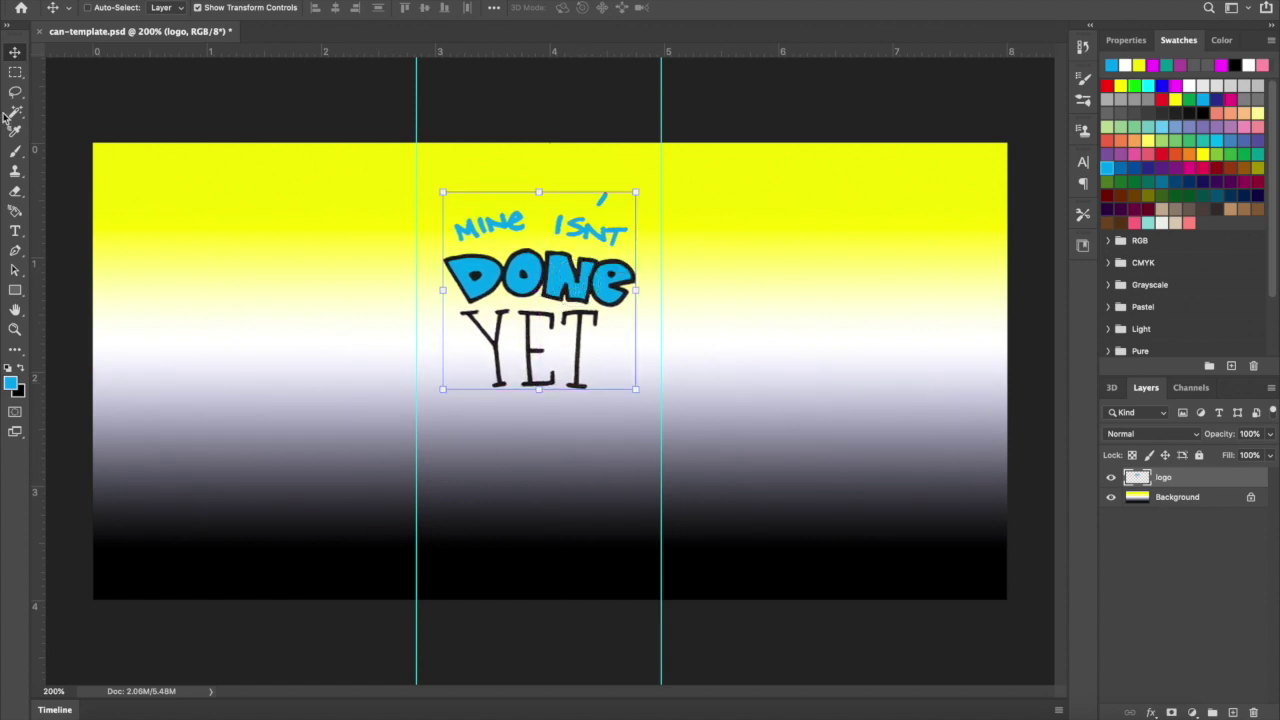
click(15, 72)
click(15, 55)
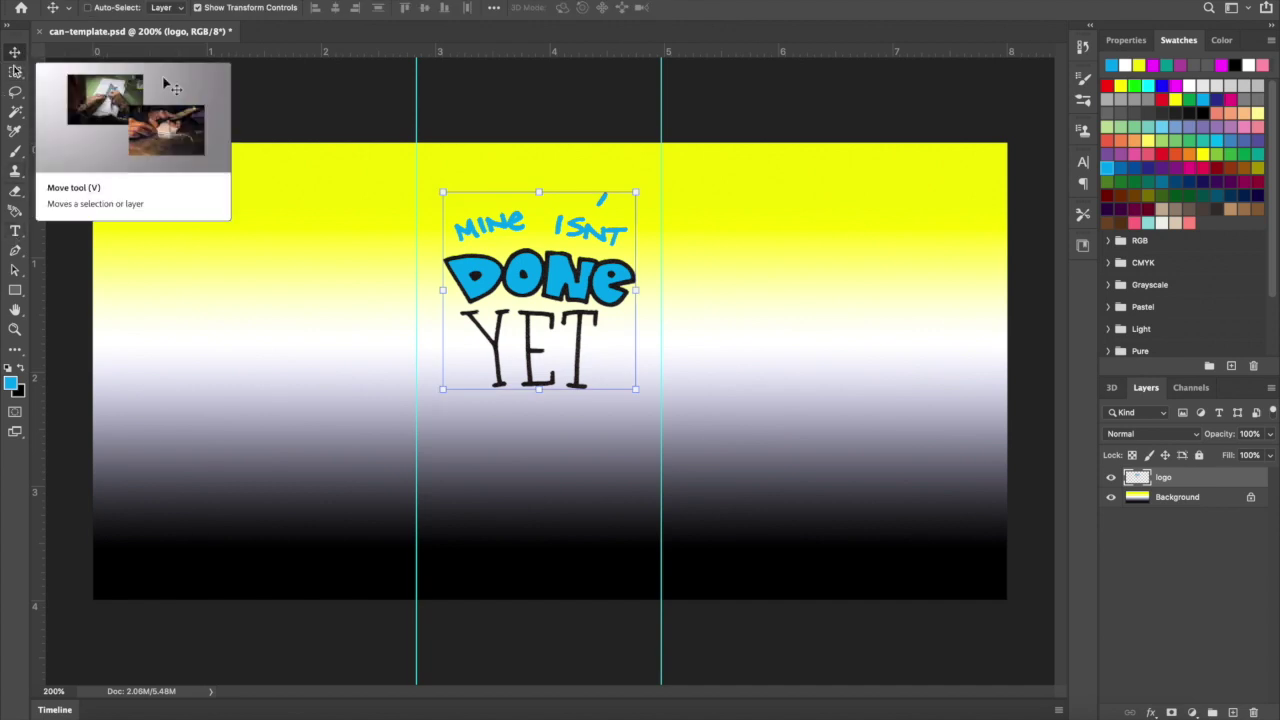
- Add the text "Diet" and place it above "MINE", enlarged to about 158% wide and 144% high
click(14, 232)
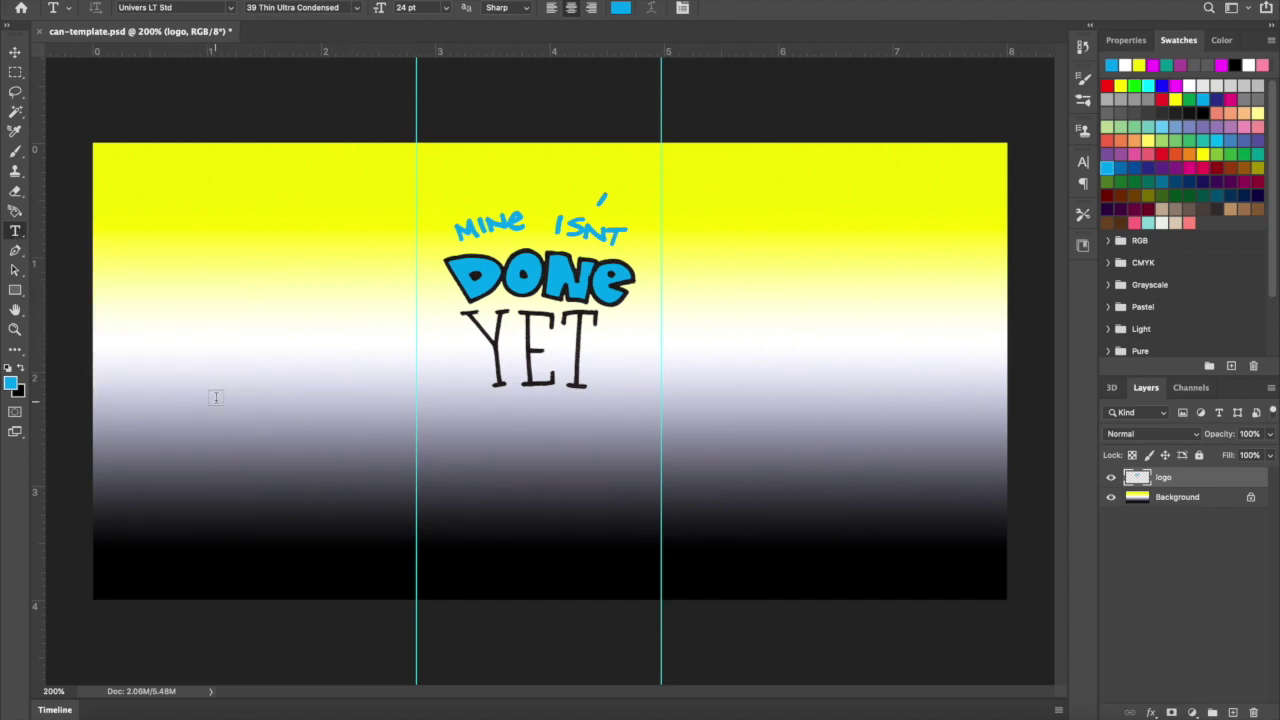
click(443, 452)
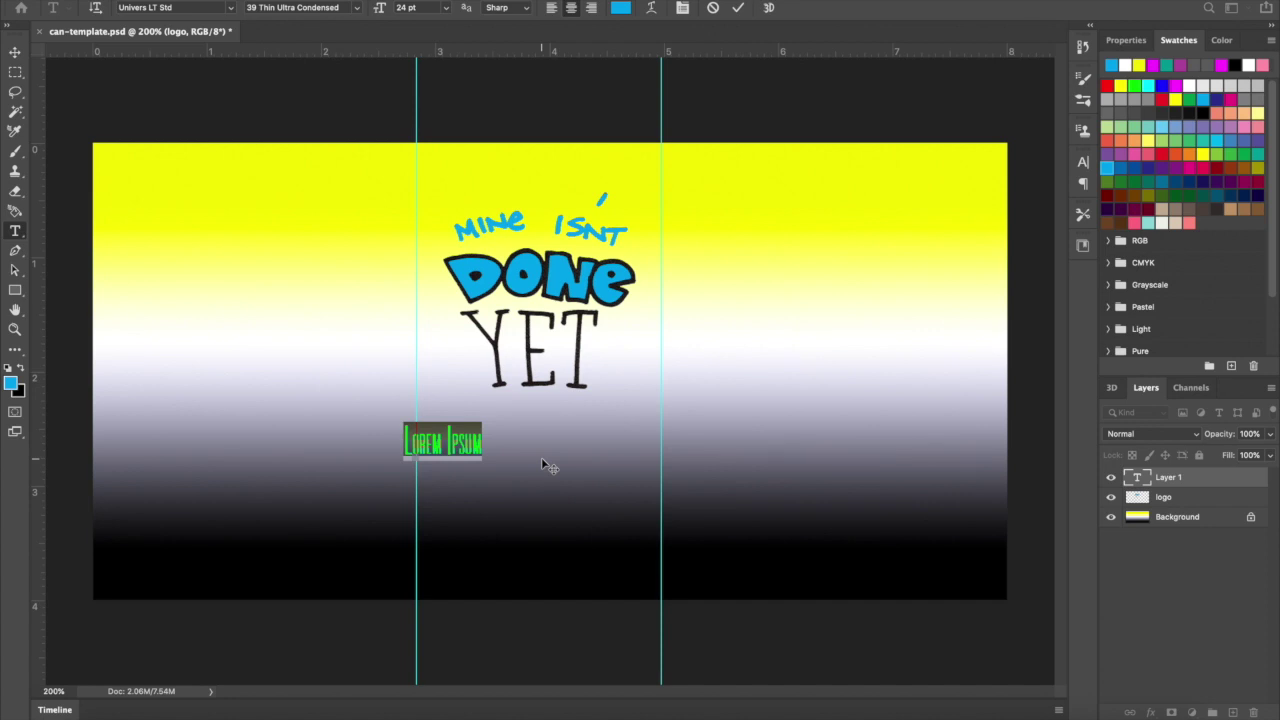
key(BackSpace)
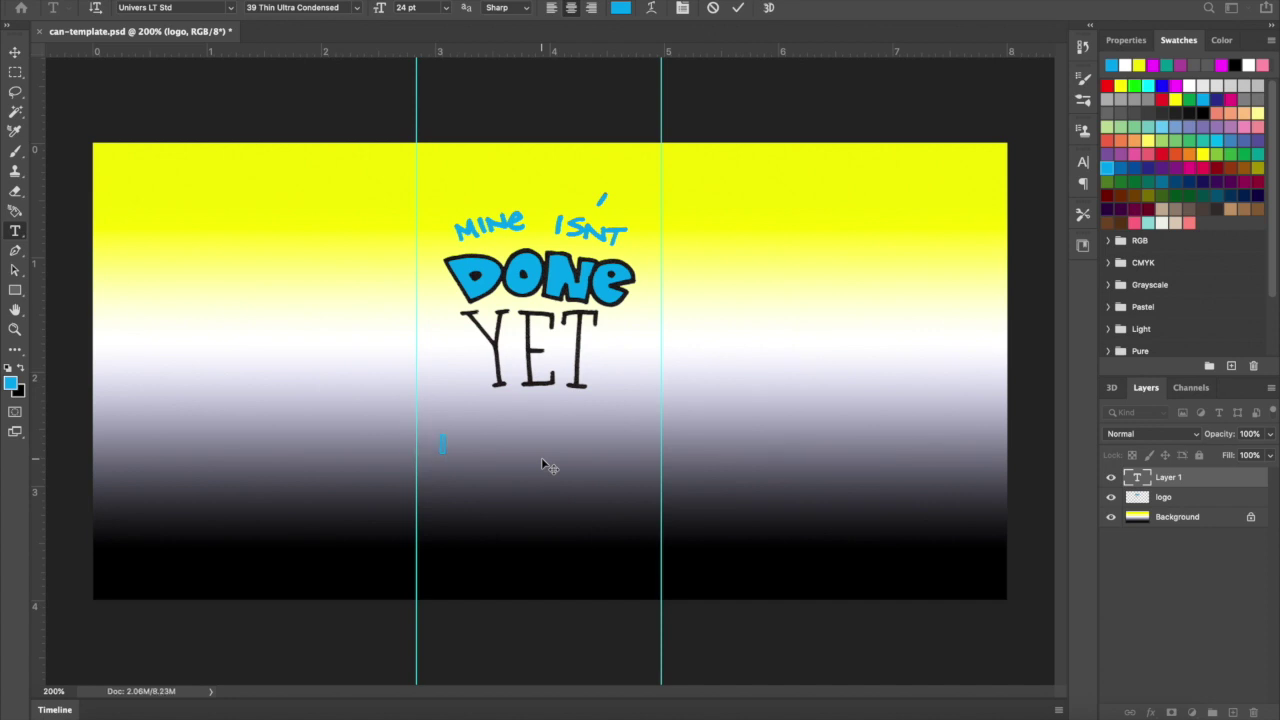
text(Ion)
click(16, 55)
drag(441, 443, 468, 205)
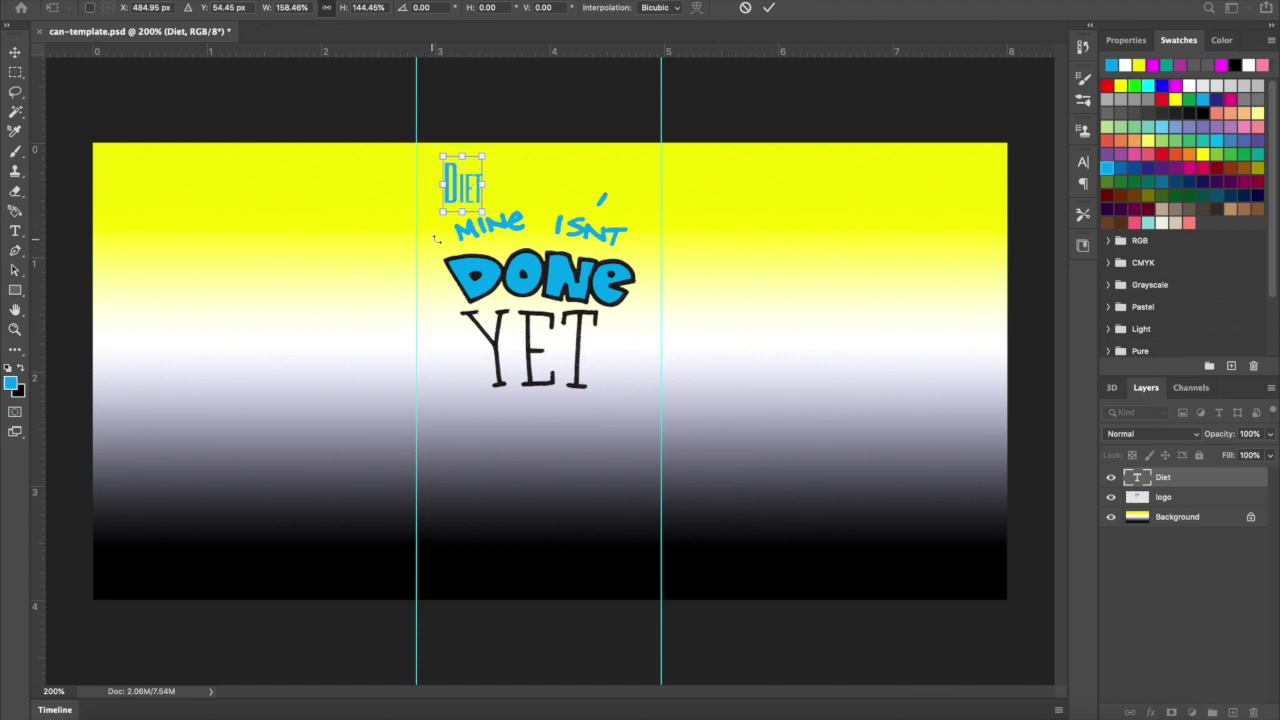
- Change the font of the "Diet" text to Compacta Black BT
click(15, 233)
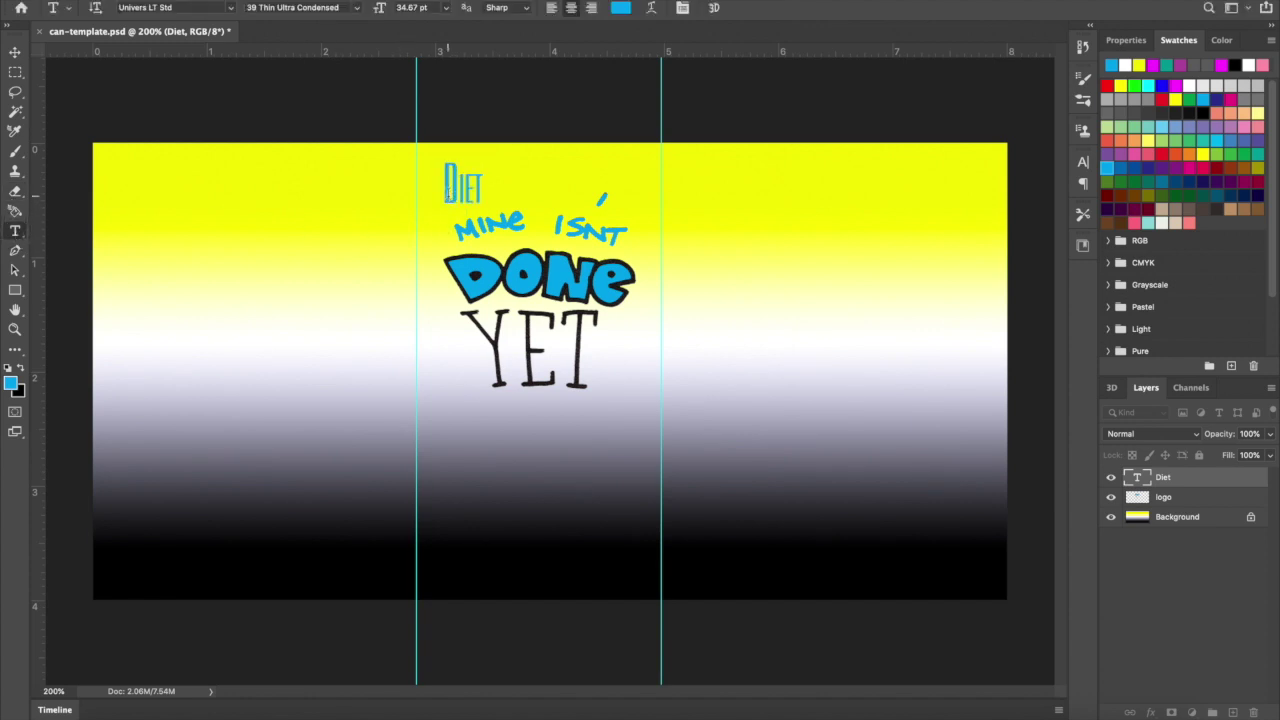
drag(444, 185, 482, 188)
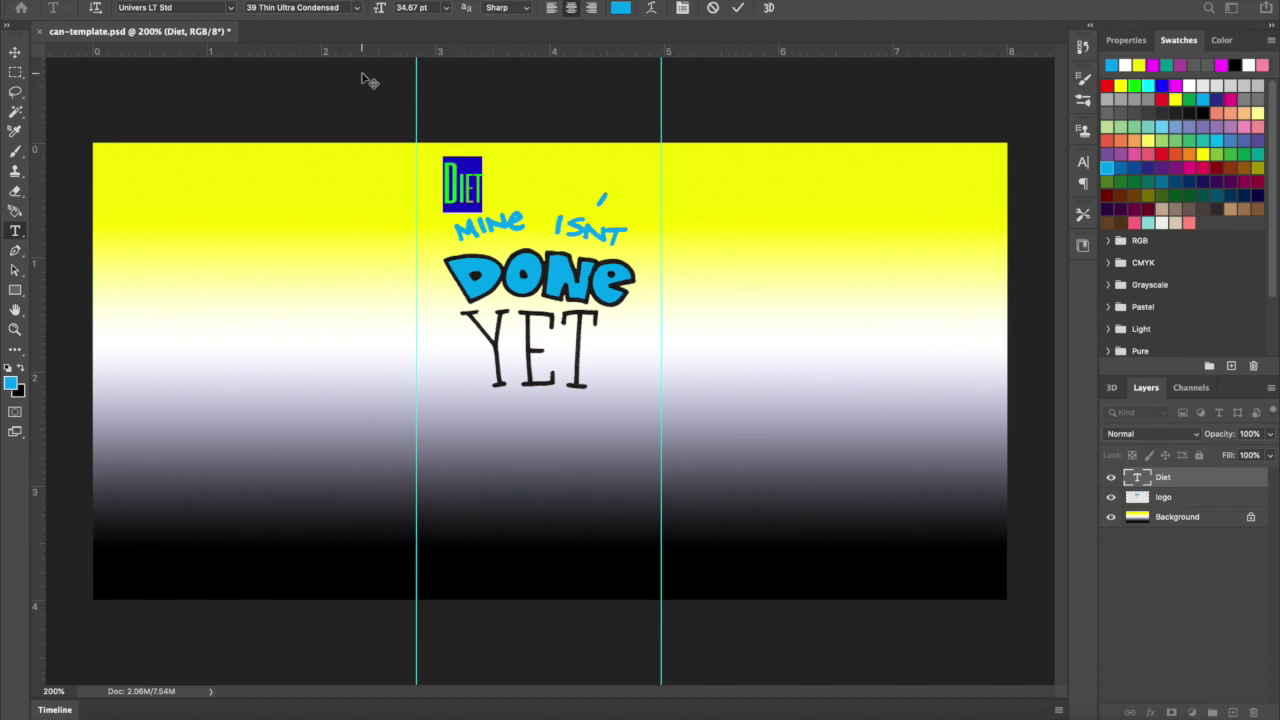
click(232, 9)
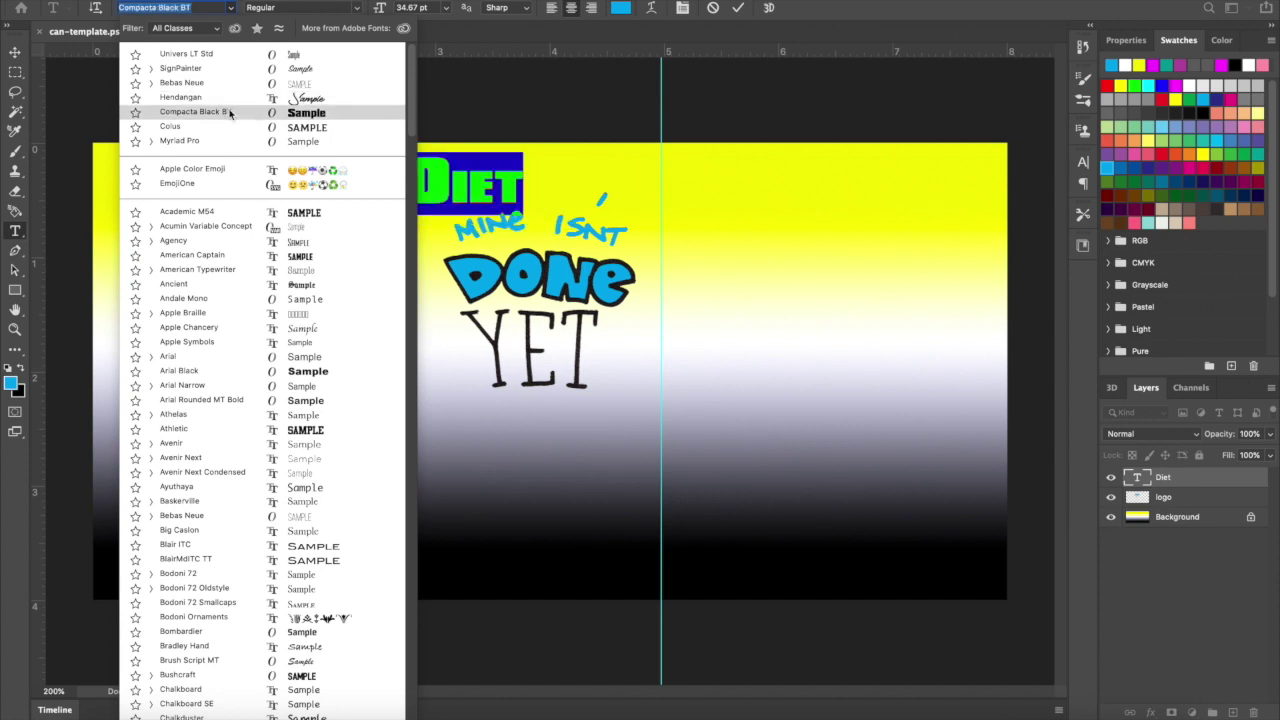
click(229, 112)
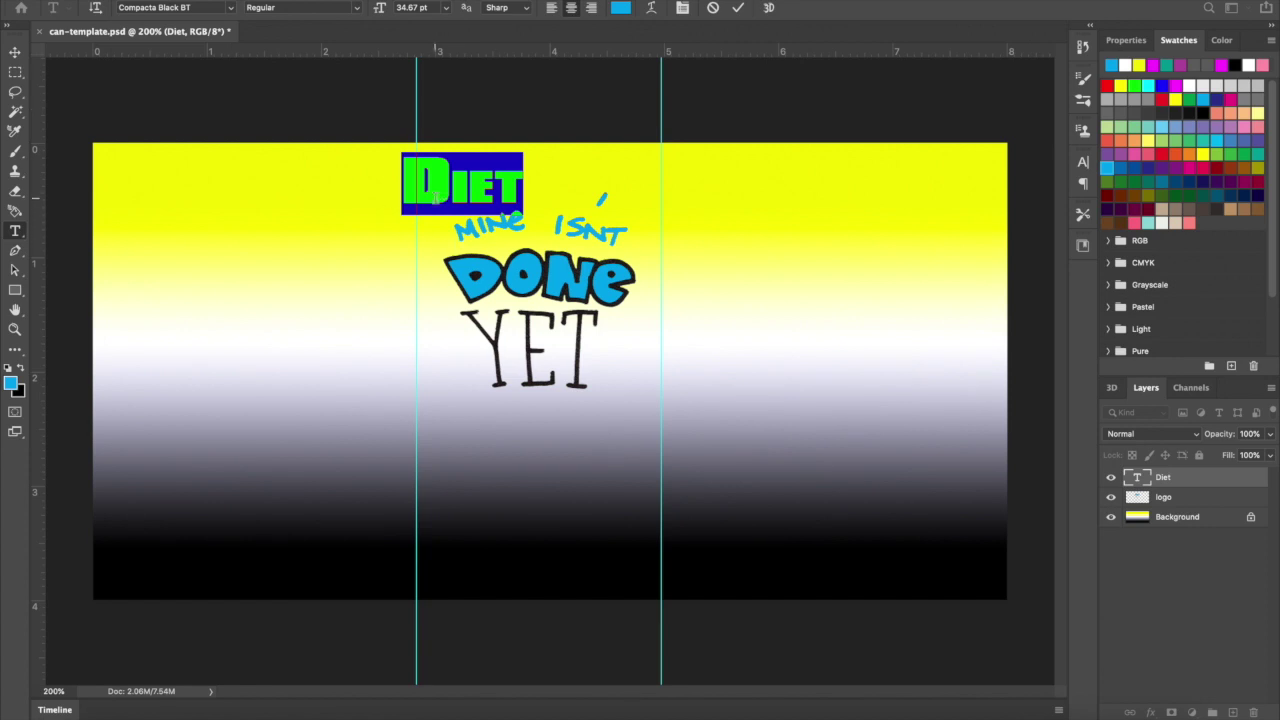
- Scale the "Diet" text down to about 62% and position it above "MINE" between the guides
click(15, 52)
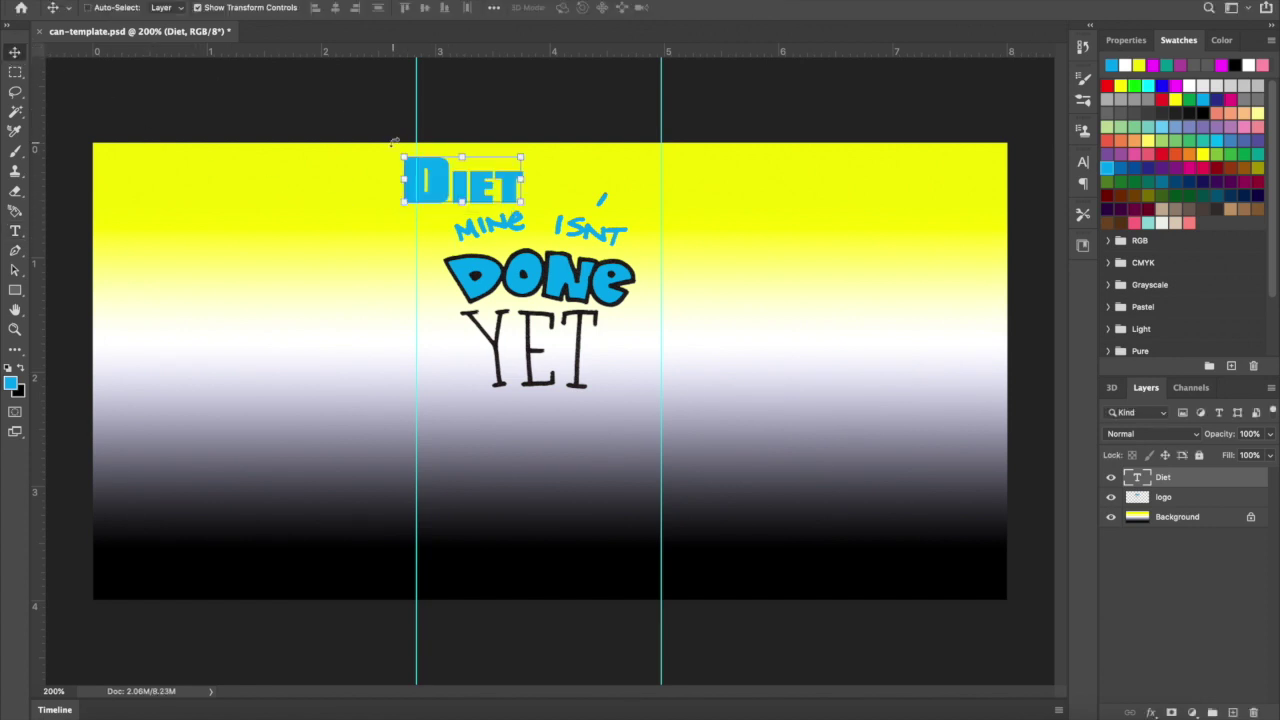
drag(401, 150, 461, 185)
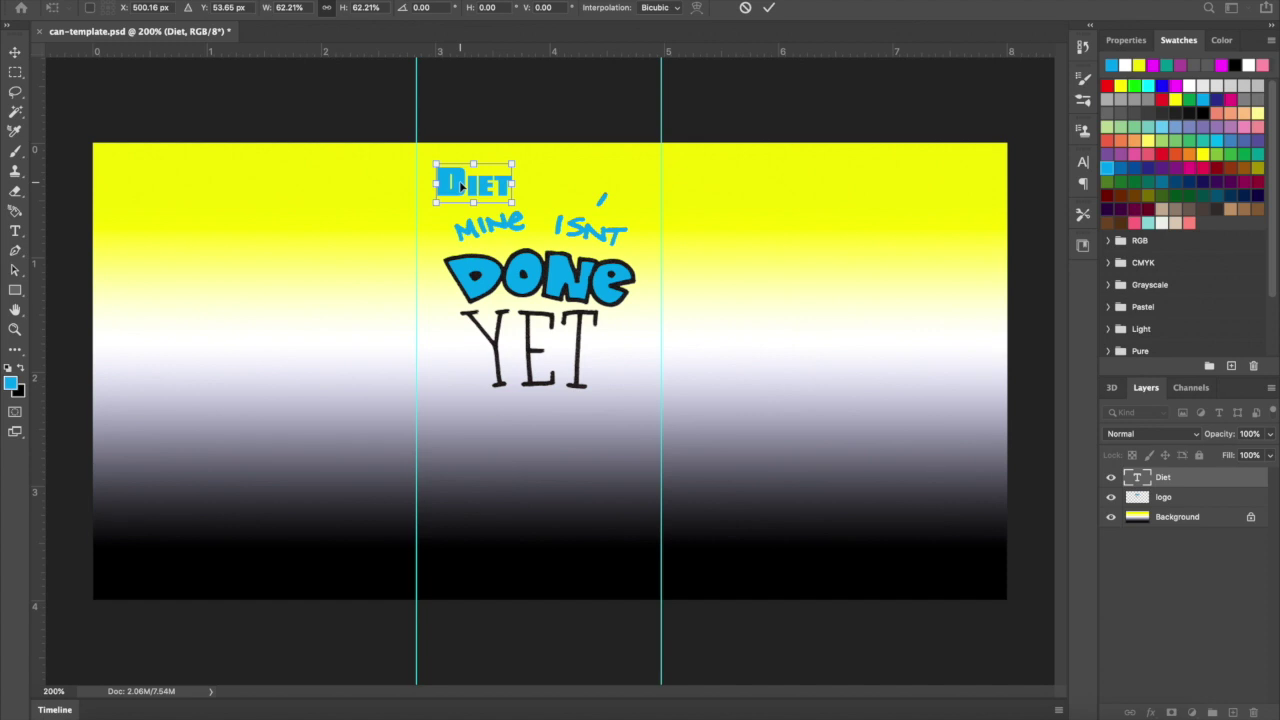
key(Return)
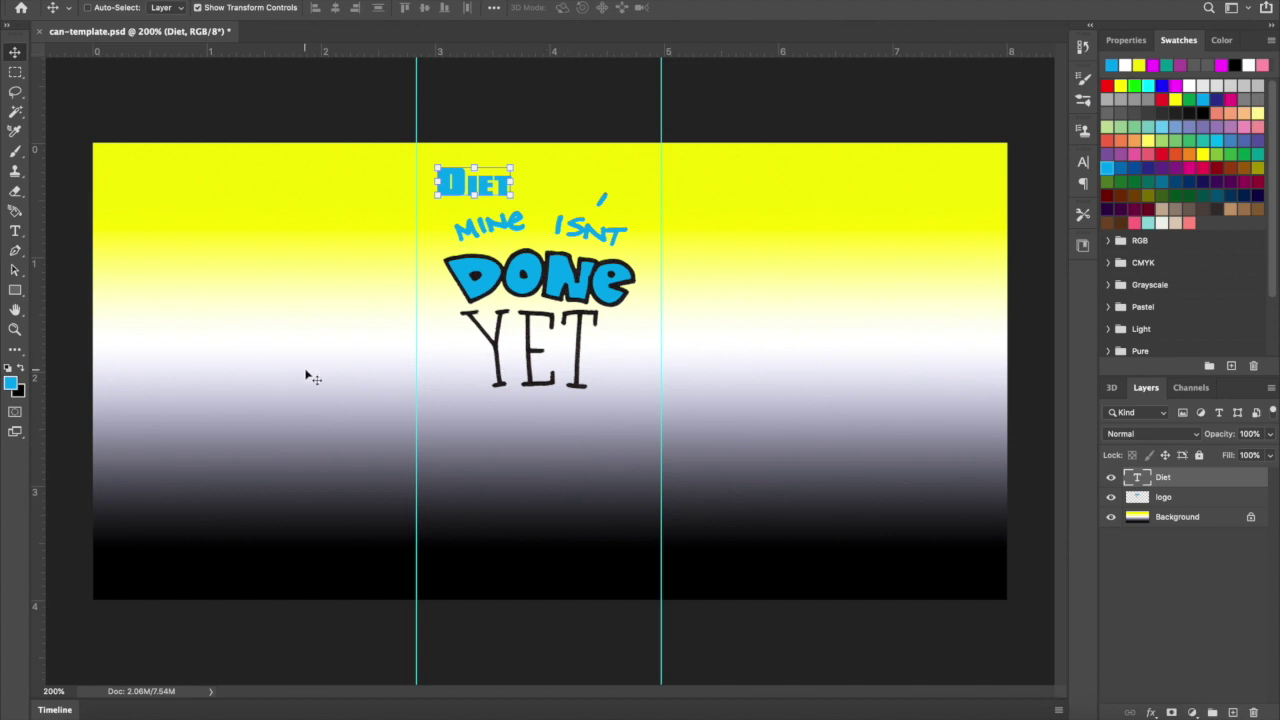
- Hide and show the Diet text layer to check its content on the can design
click(1111, 478)
click(1111, 478)
click(1111, 478)
click(1111, 478)
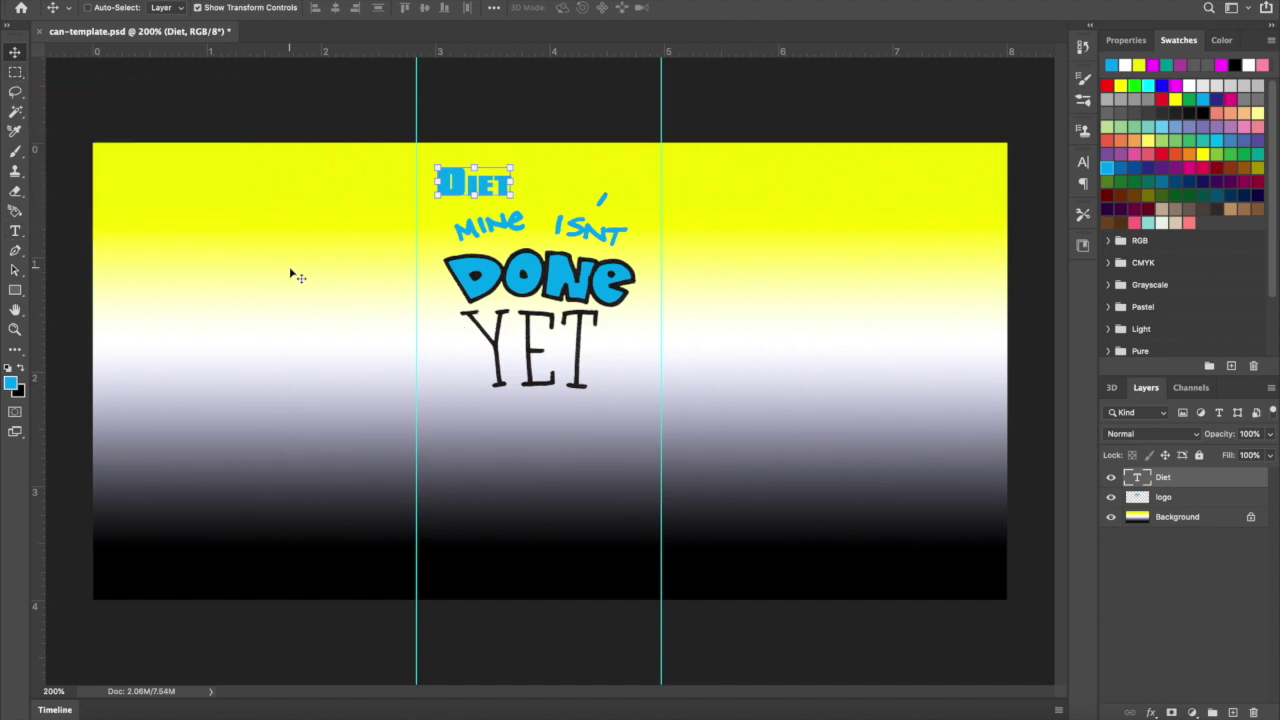
- Draw a rectangle shape about 138 by 60 px over the word "Diet", starting near the first vertical guide
click(14, 291)
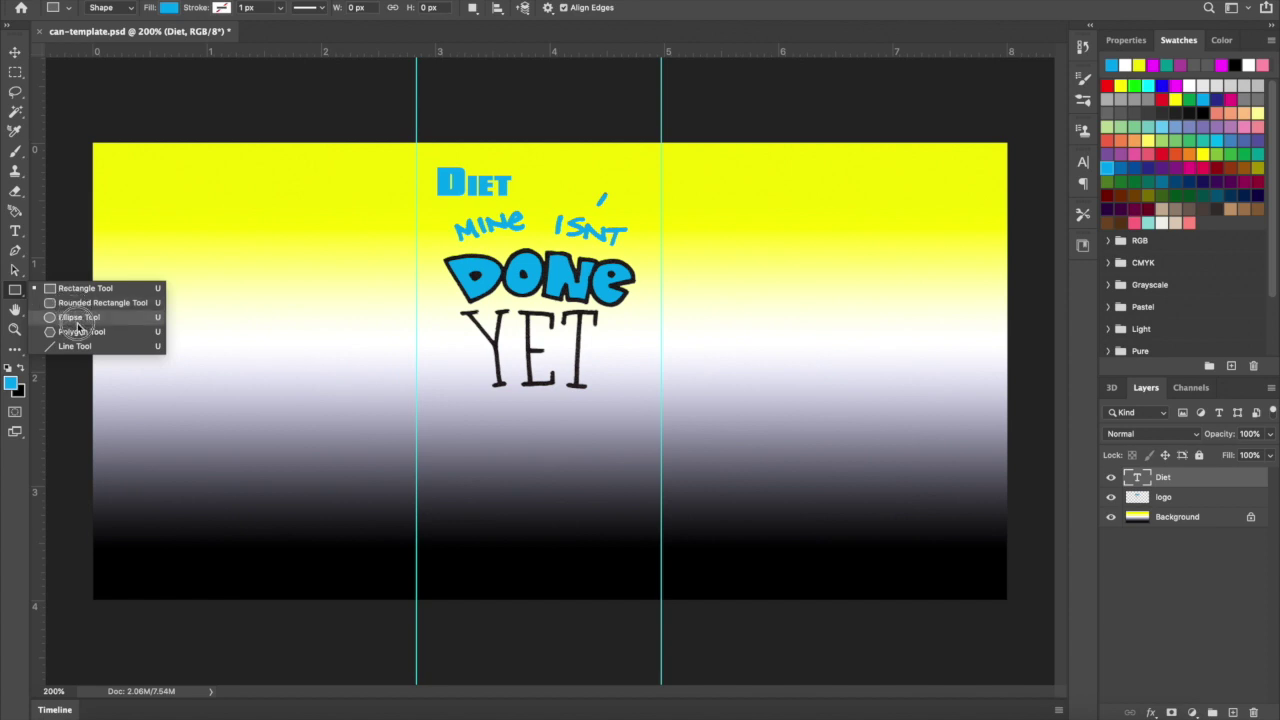
click(60, 289)
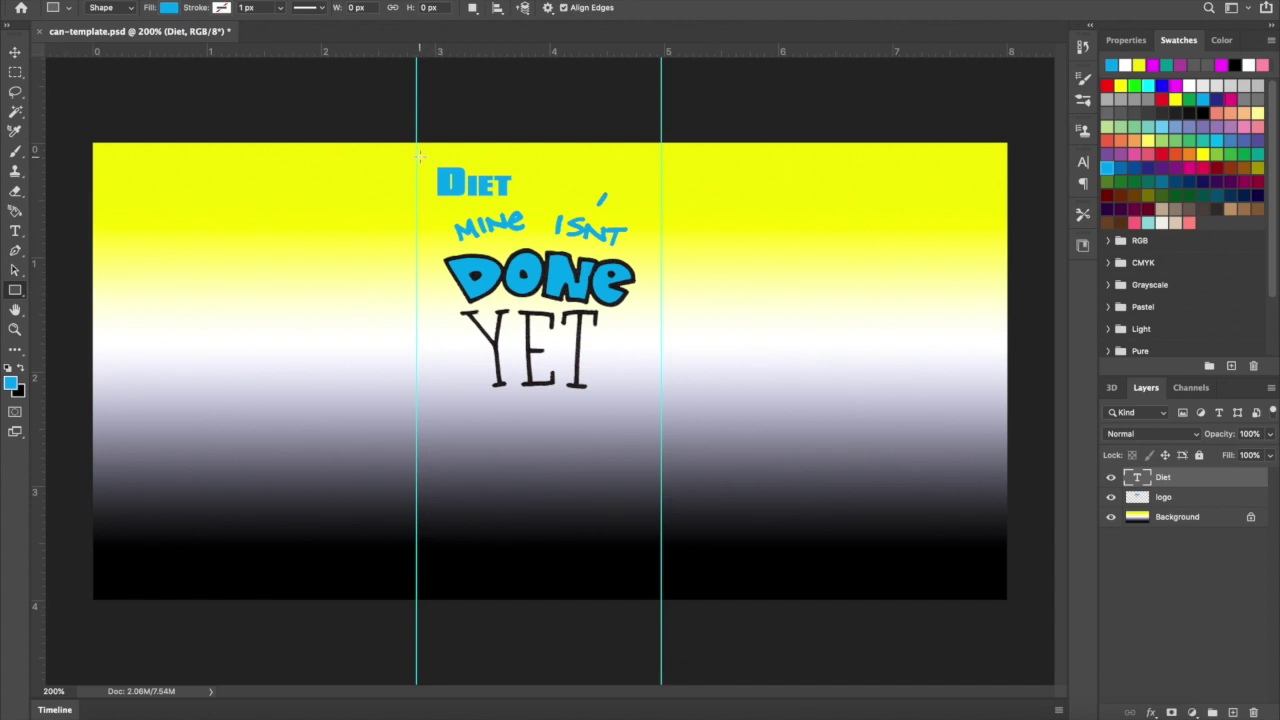
drag(421, 158, 521, 205)
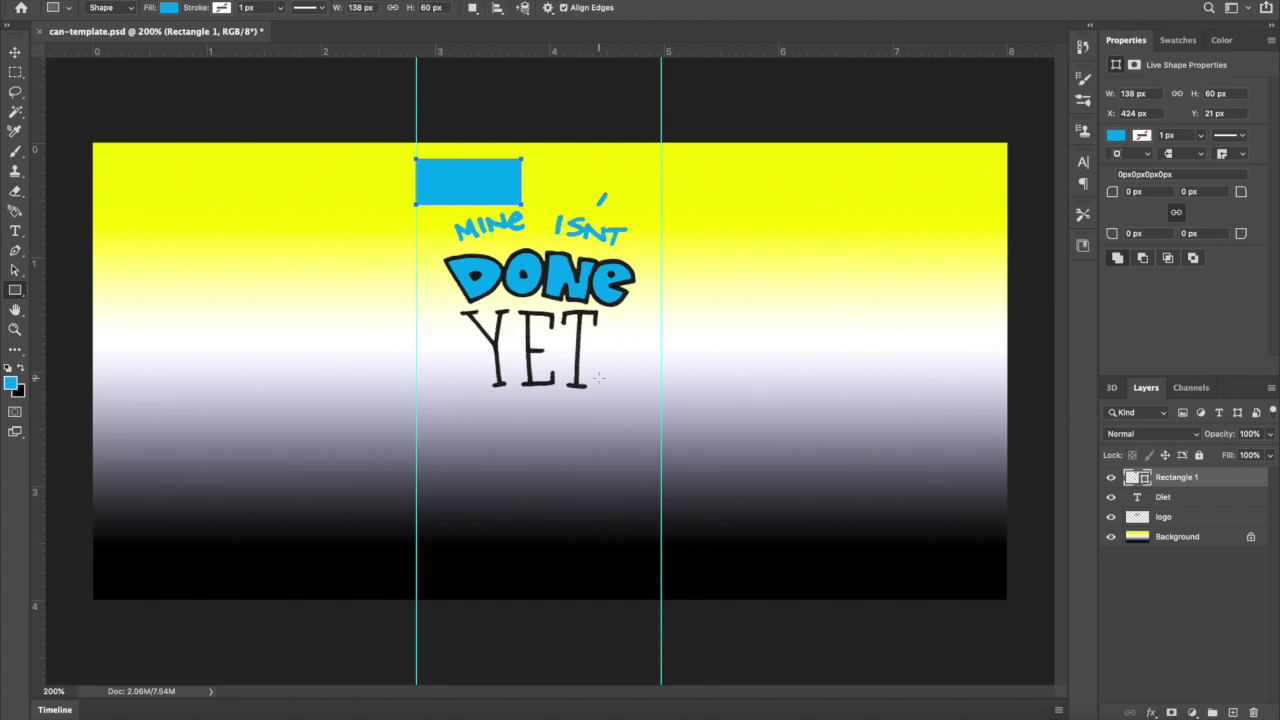
- Set the rectangle's fill color to black
click(169, 9)
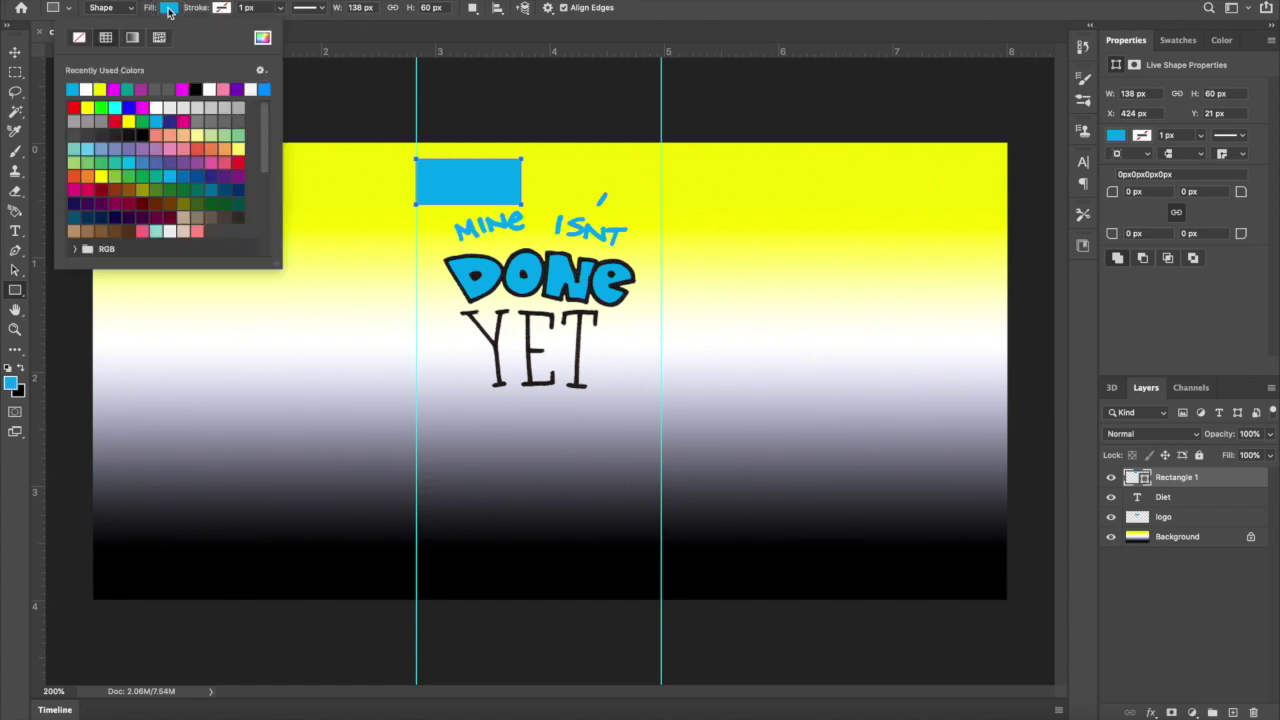
click(198, 88)
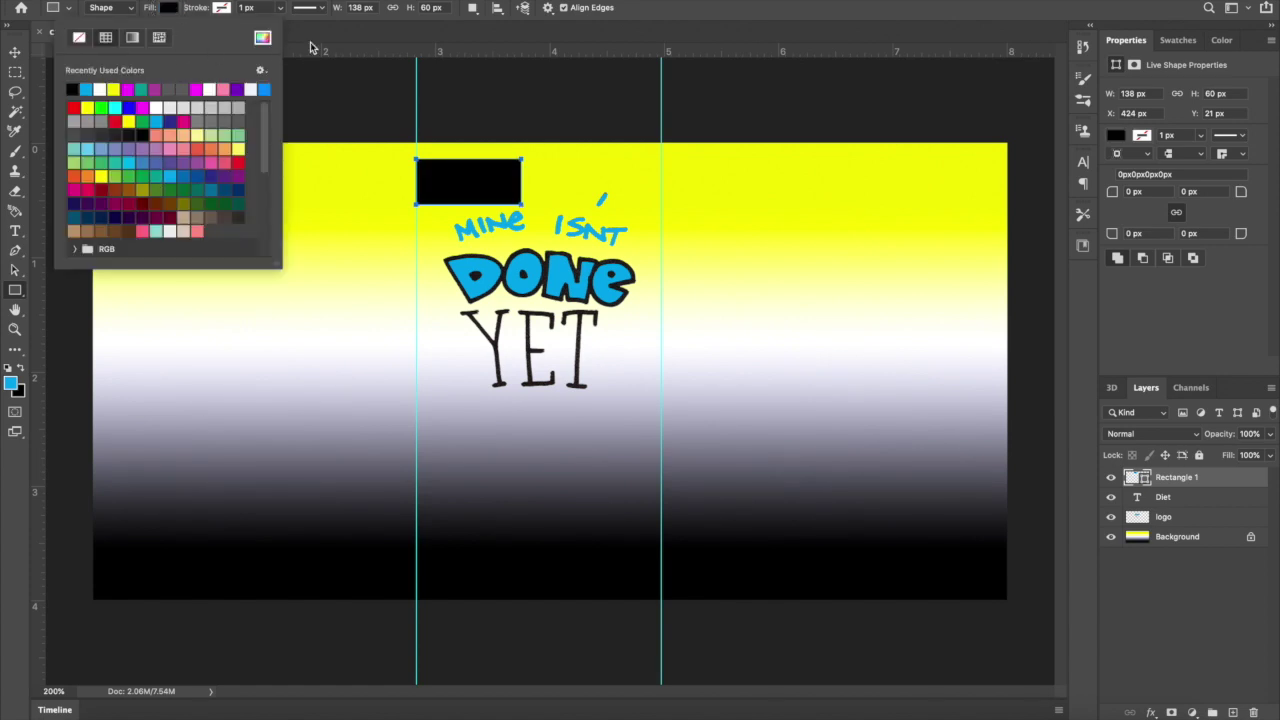
click(346, 38)
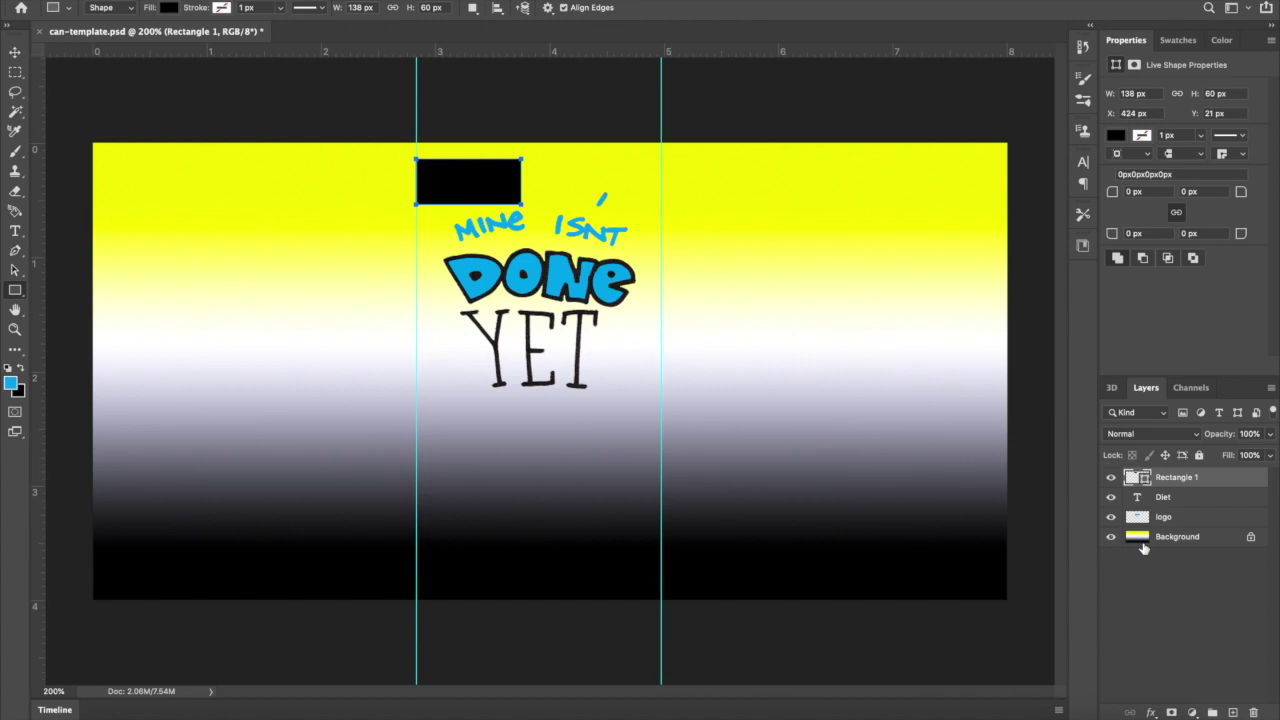
- Move the Diet text layer above the Rectangle 1 layer, and hide and show the logo layer to check it
click(1180, 502)
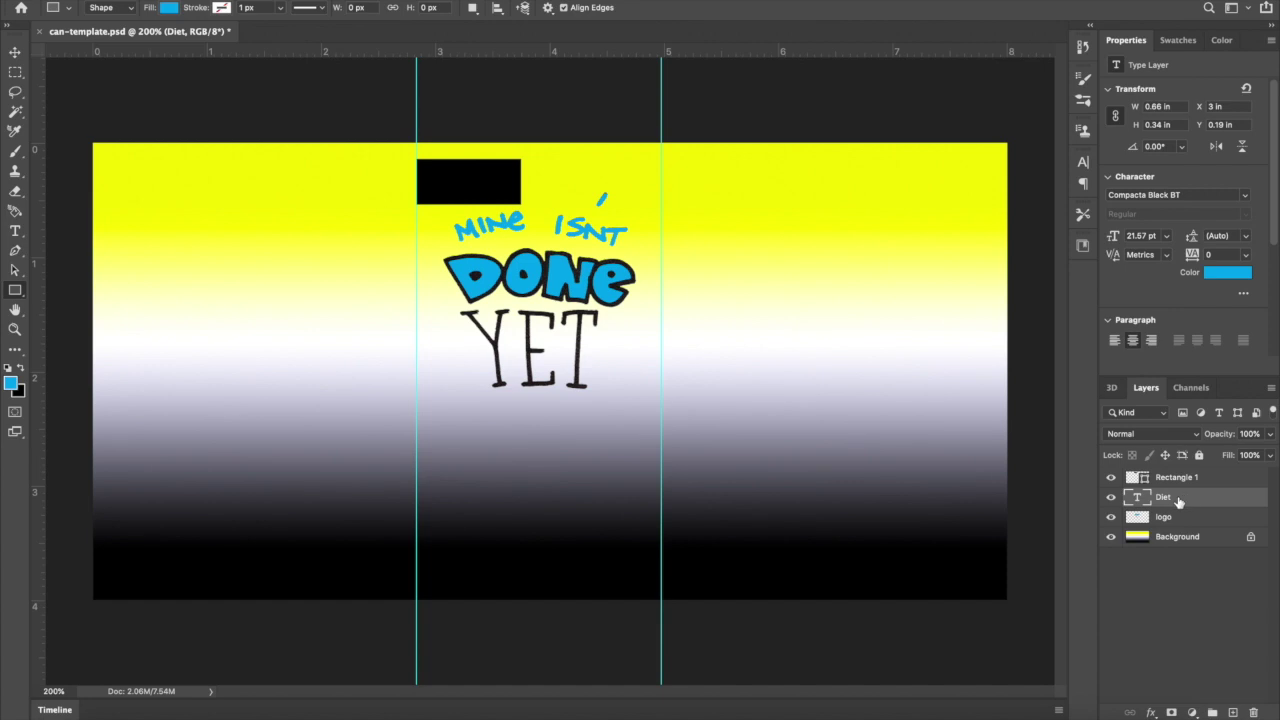
click(1178, 502)
drag(1178, 502, 1193, 472)
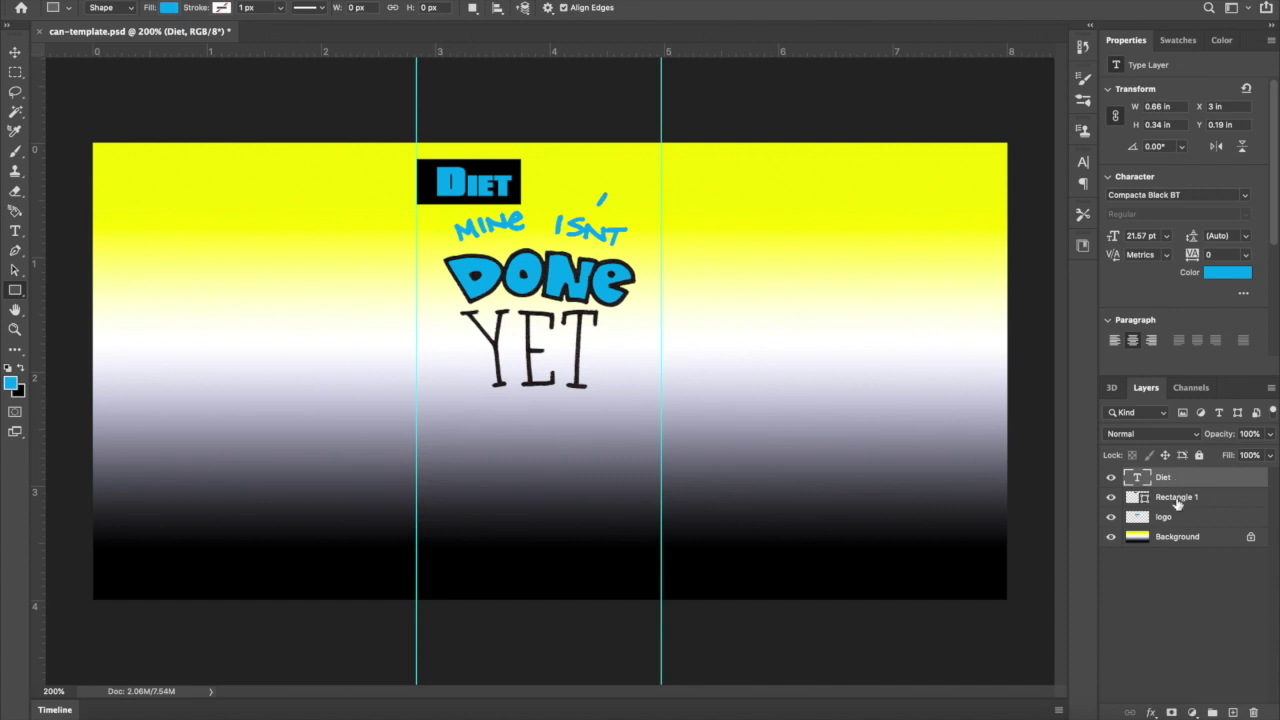
click(1112, 515)
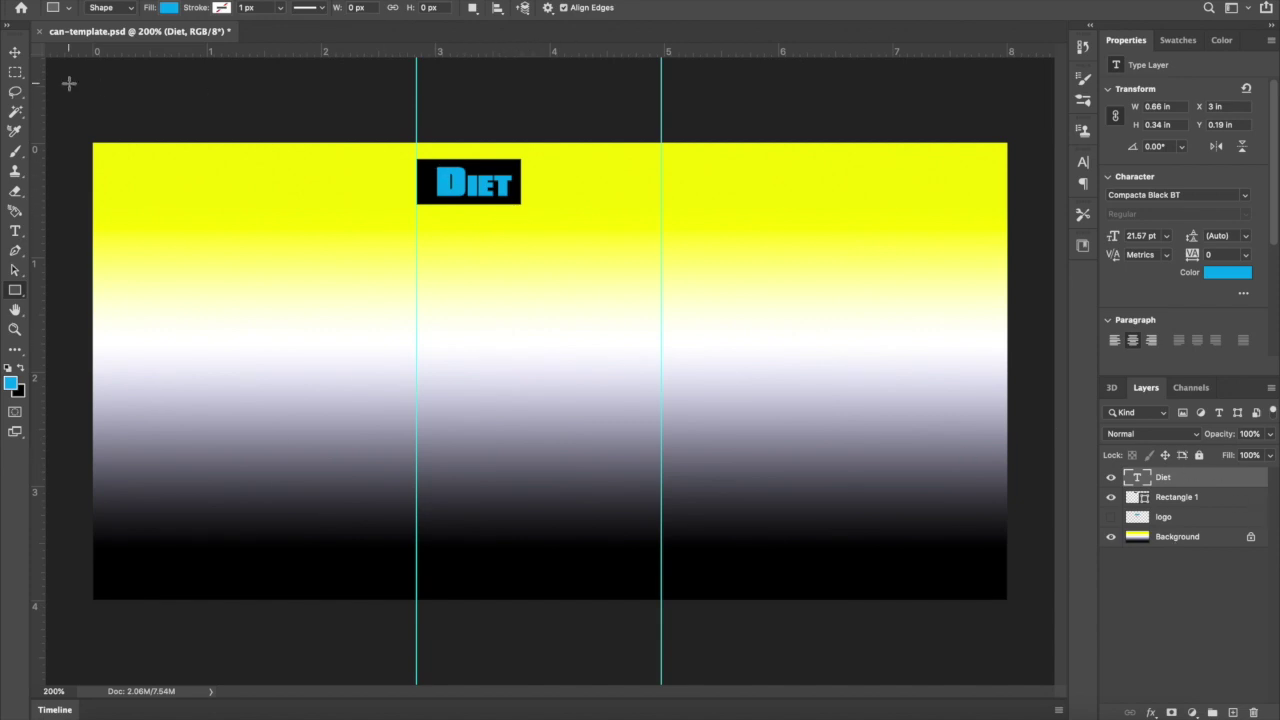
click(1110, 517)
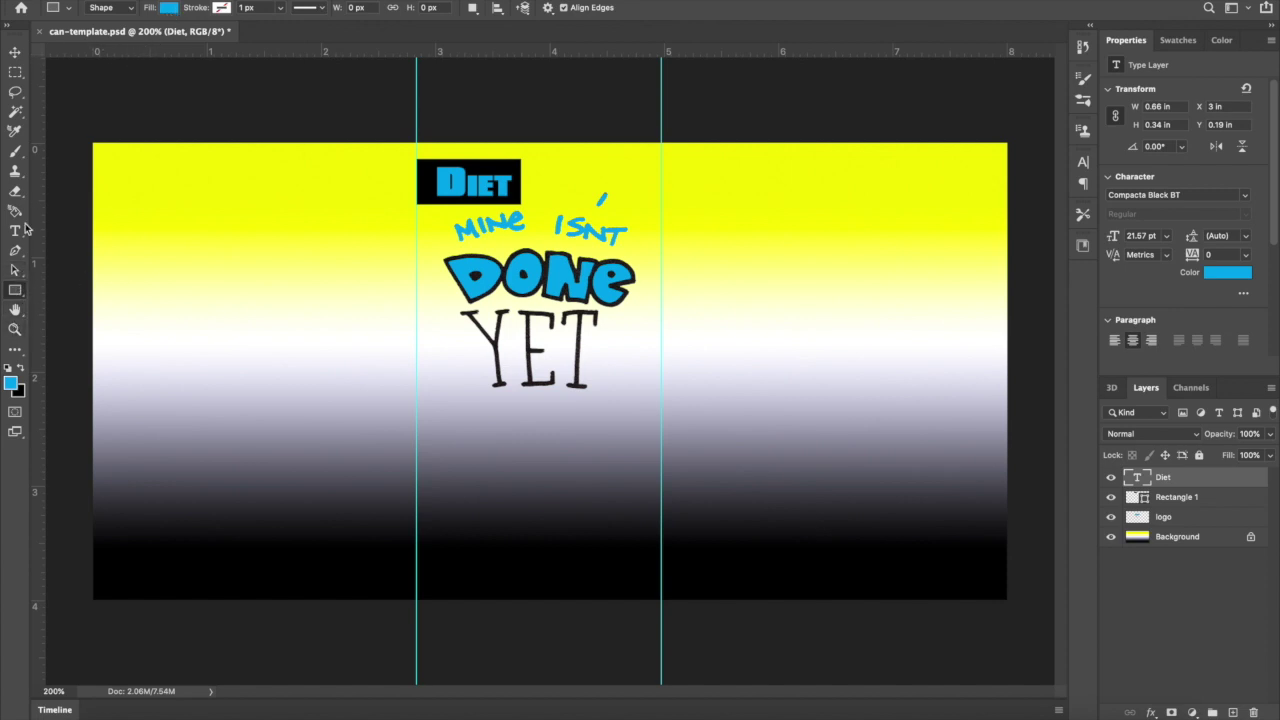
- Draw a pointed starburst custom shape about 426 by 299 px and move it over the logo lettering
click(15, 353)
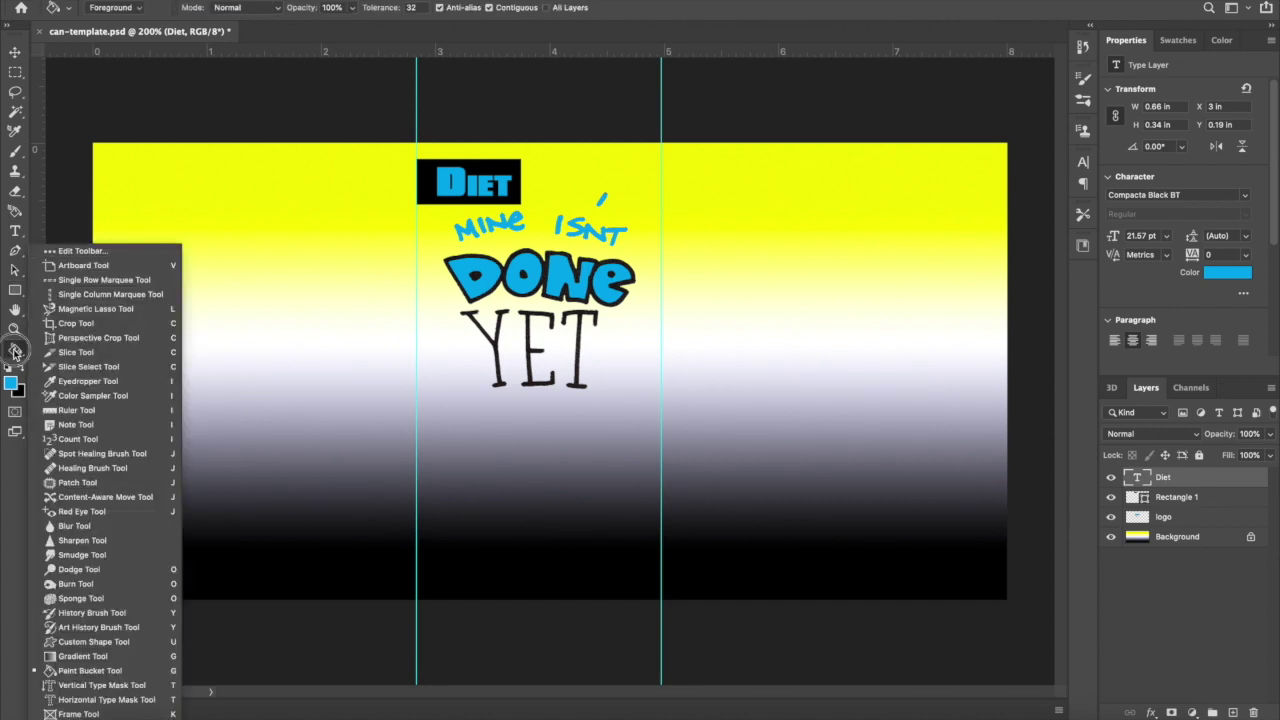
click(93, 643)
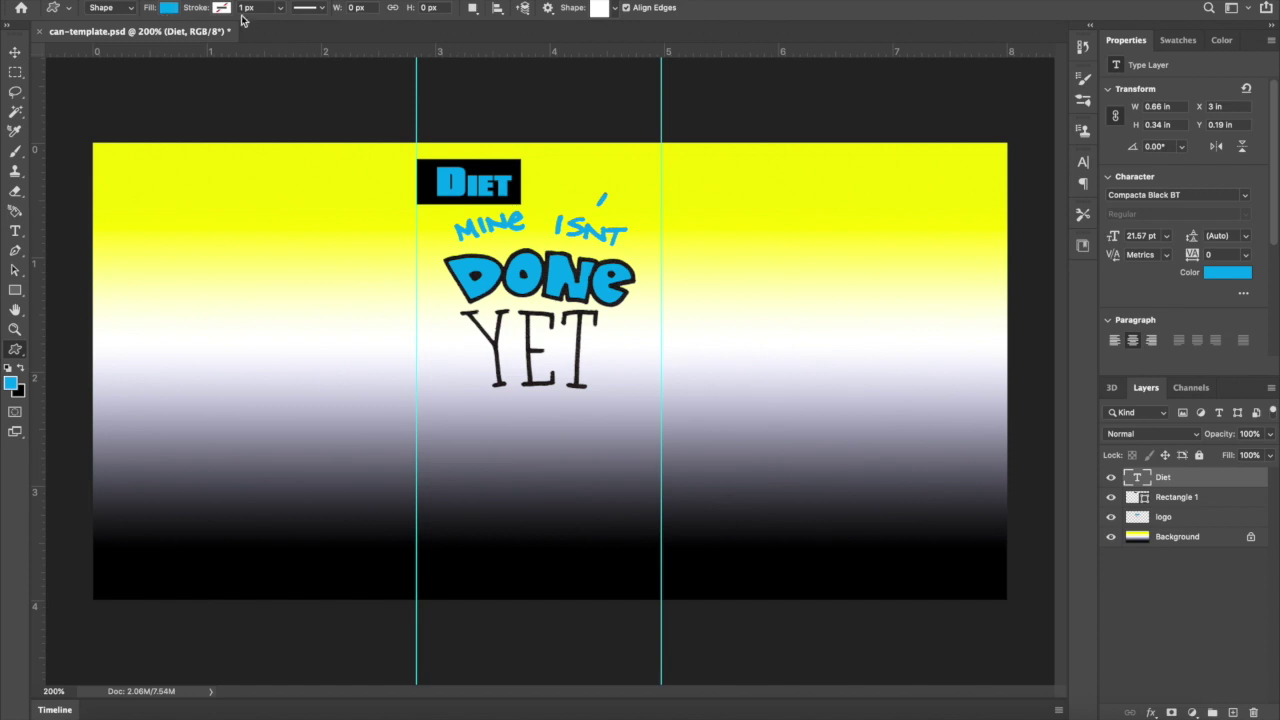
click(616, 11)
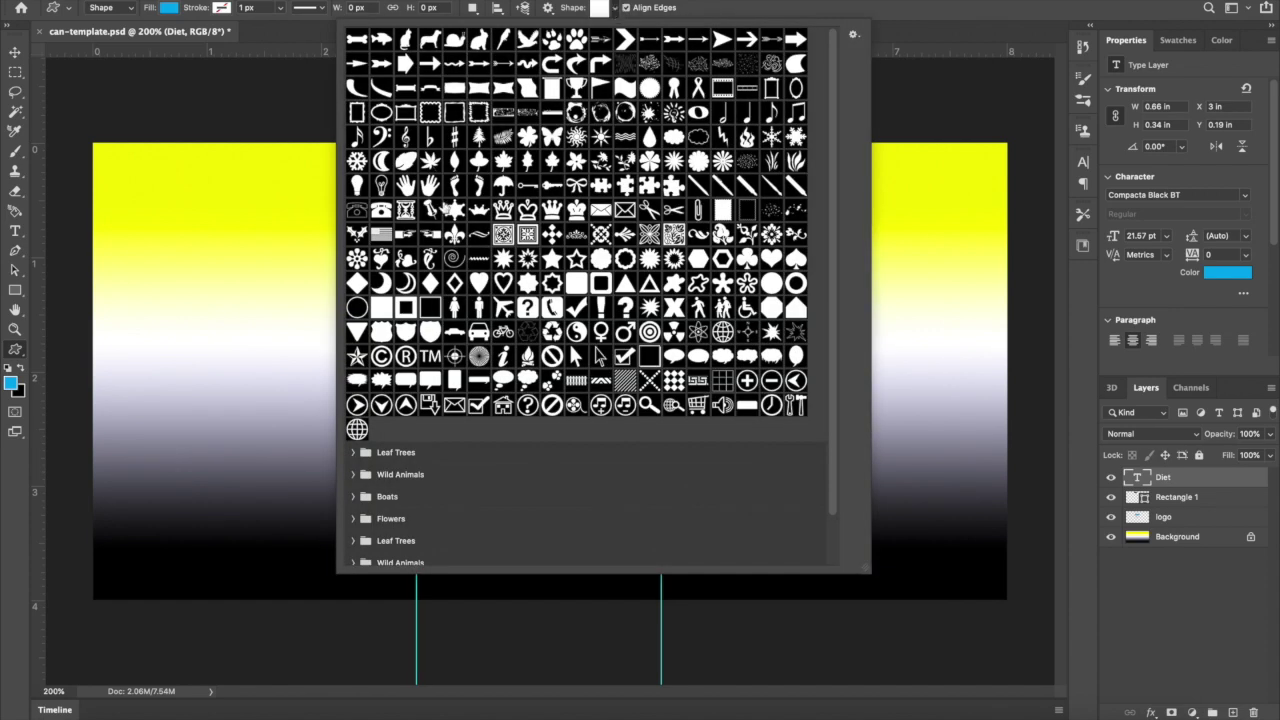
click(853, 39)
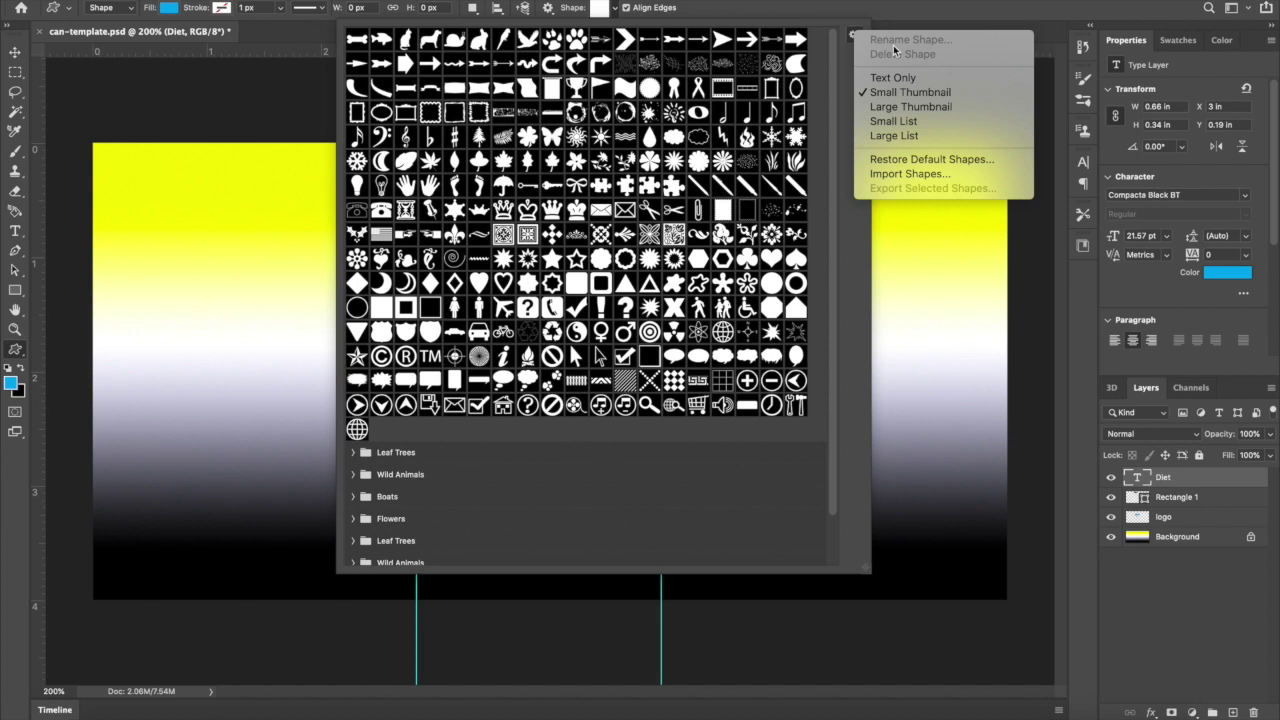
click(757, 6)
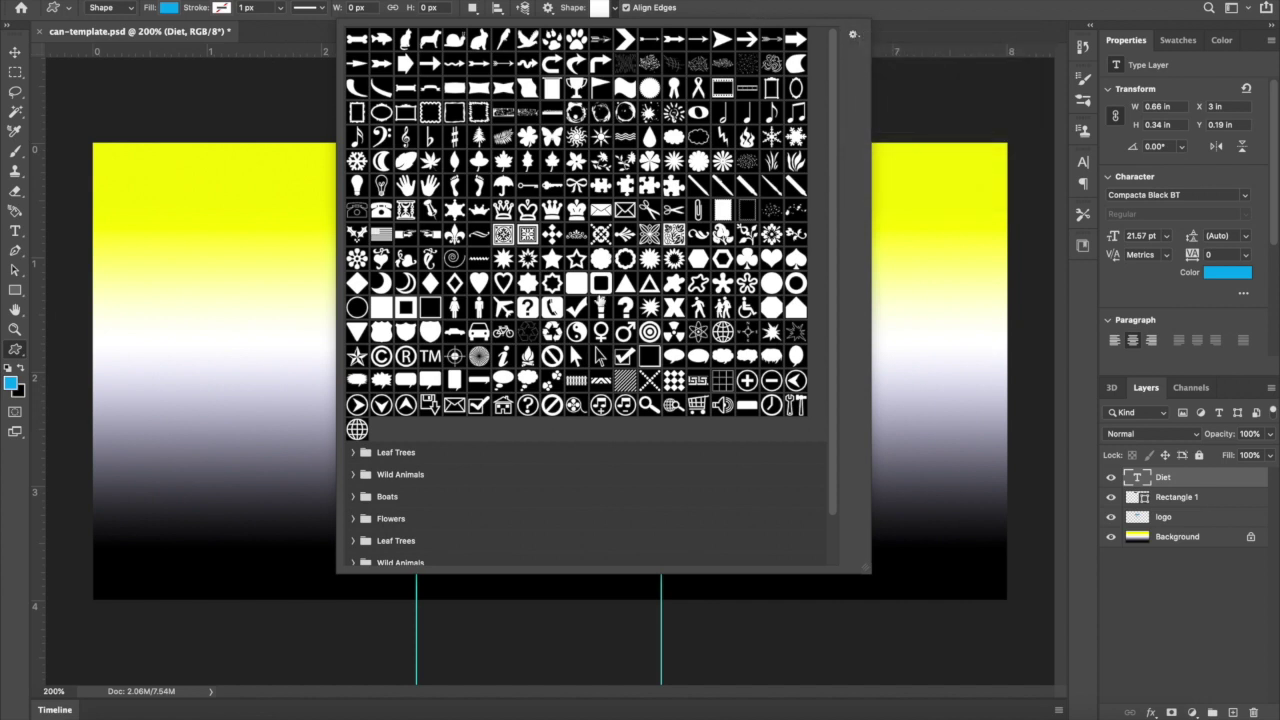
click(649, 307)
click(920, 90)
click(615, 350)
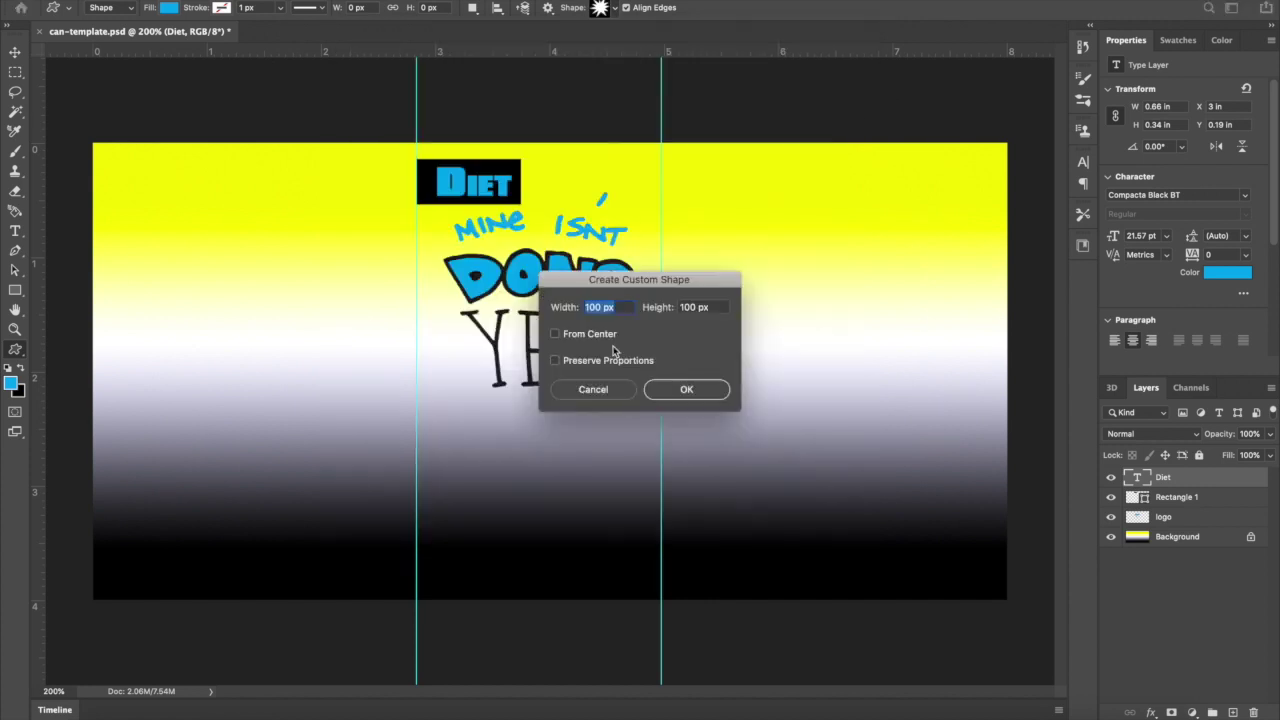
click(582, 394)
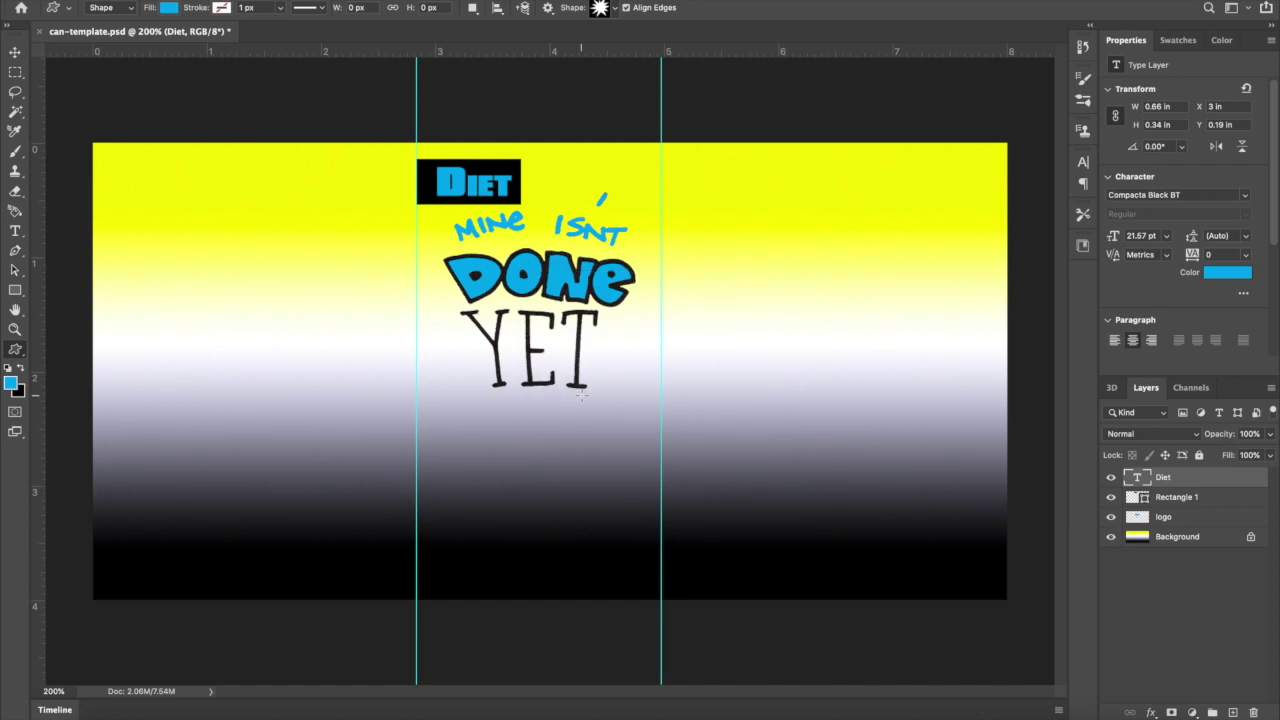
drag(450, 567, 773, 339)
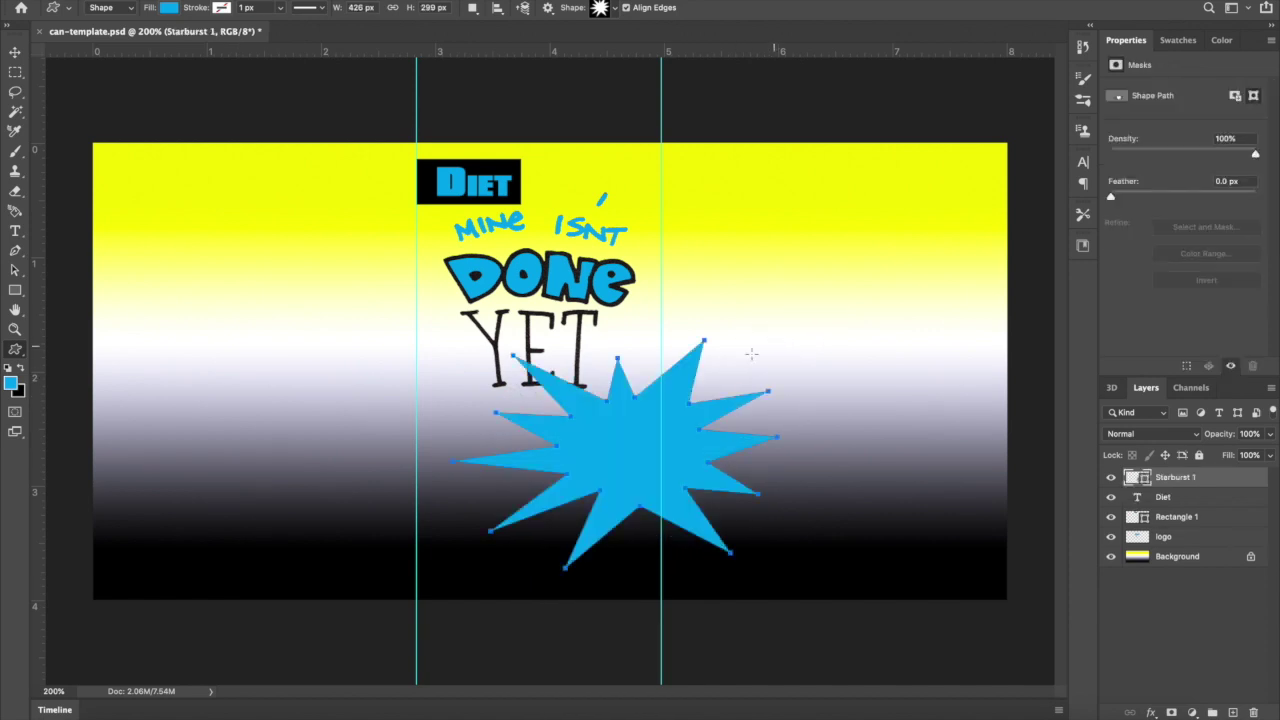
click(14, 51)
drag(613, 507, 566, 322)
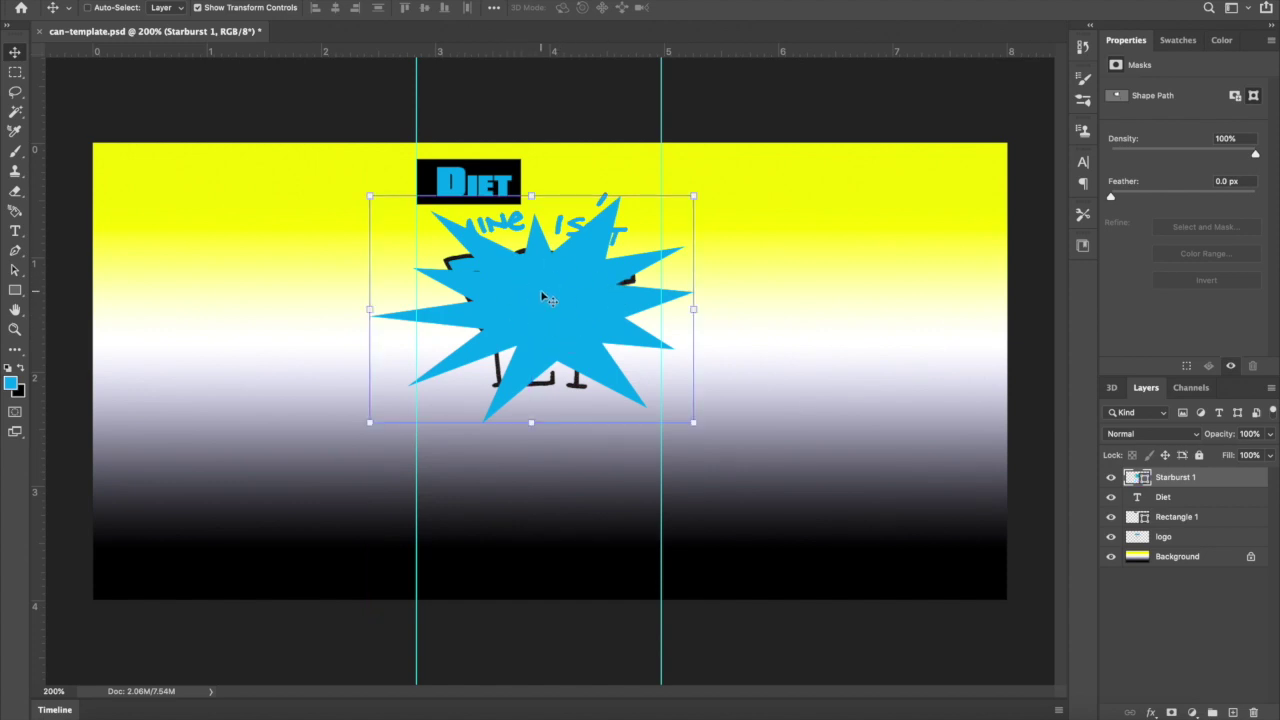
- Recolor the starburst yellow (#ecea00) and move its layer beneath the logo layer, just above the background
double_click(1145, 480)
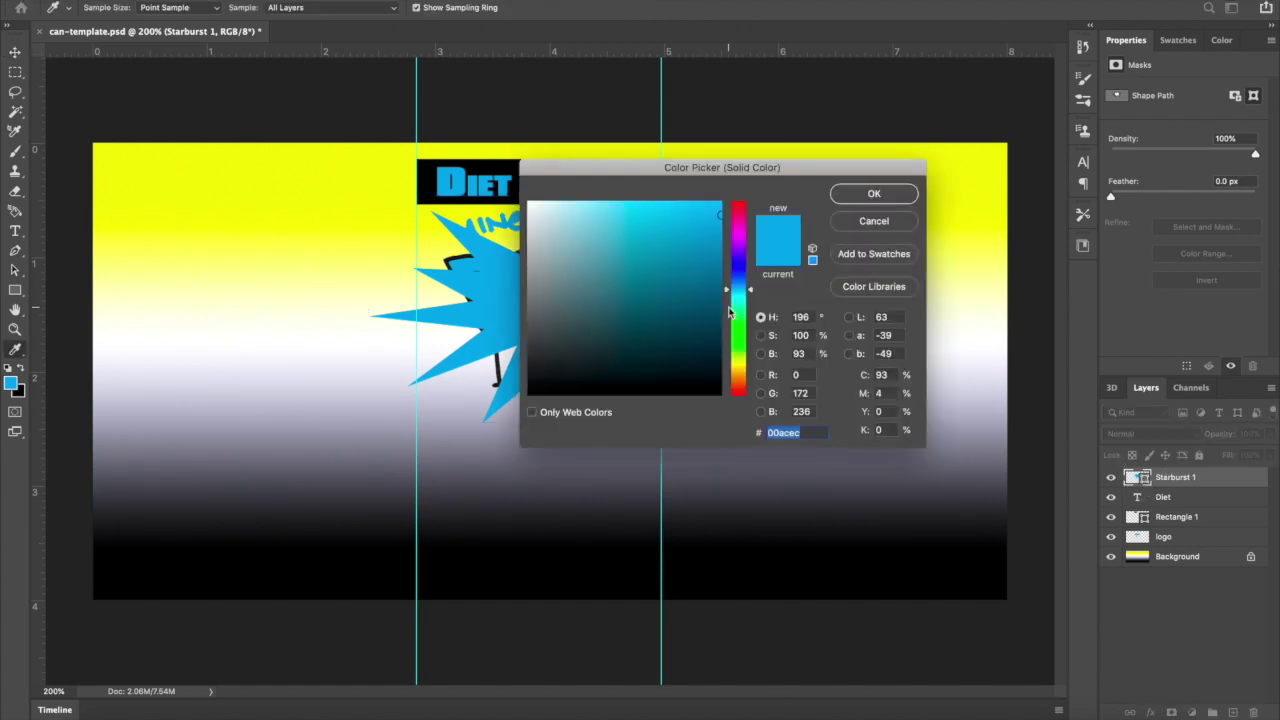
click(738, 364)
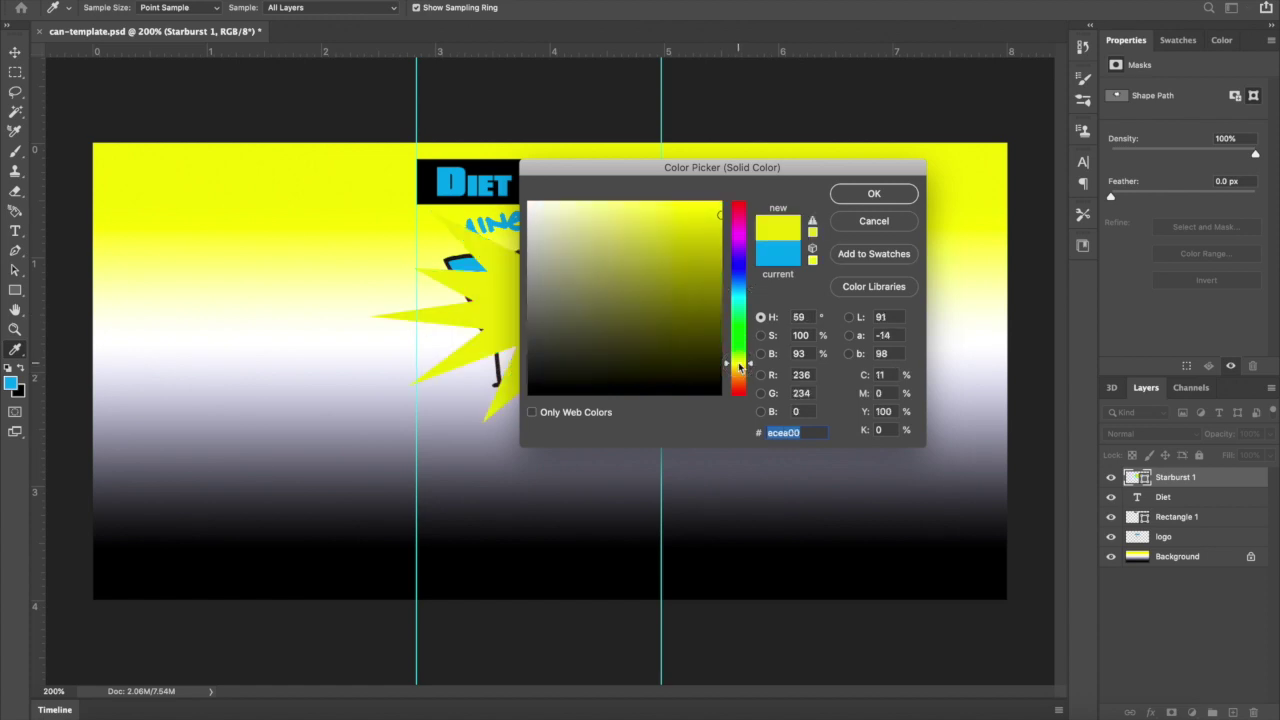
click(868, 194)
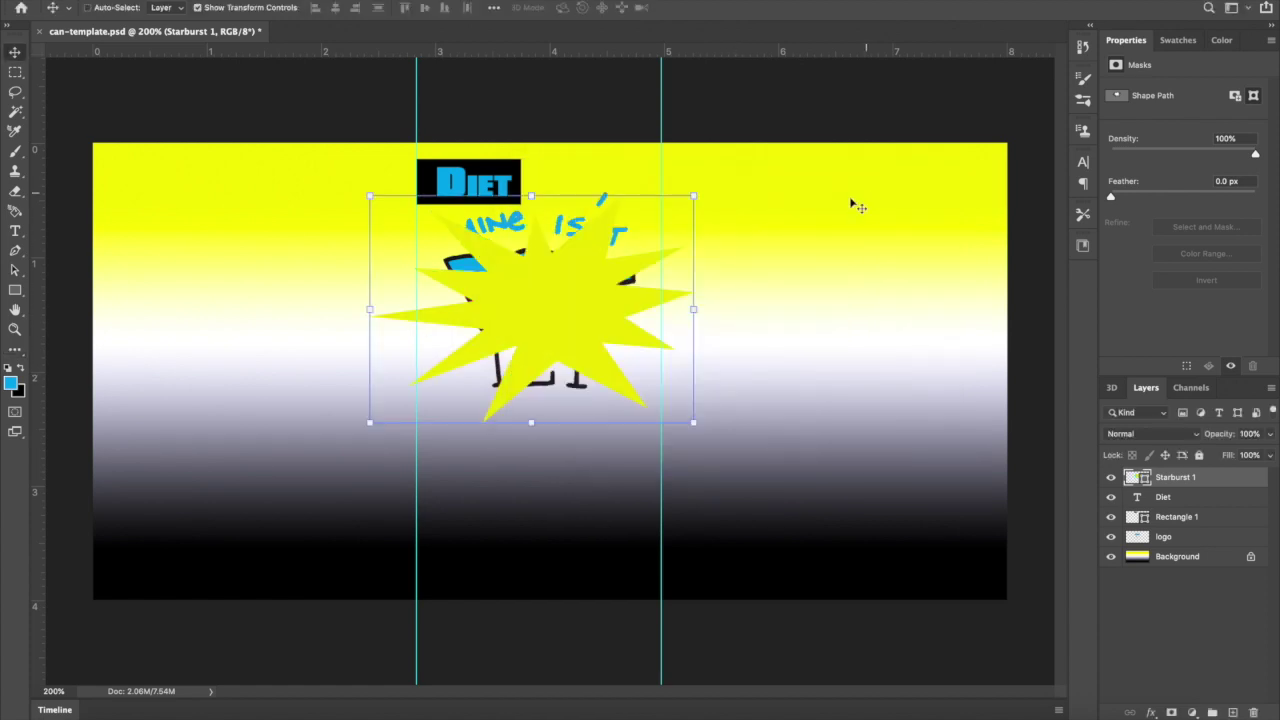
click(1177, 481)
drag(1177, 481, 1175, 542)
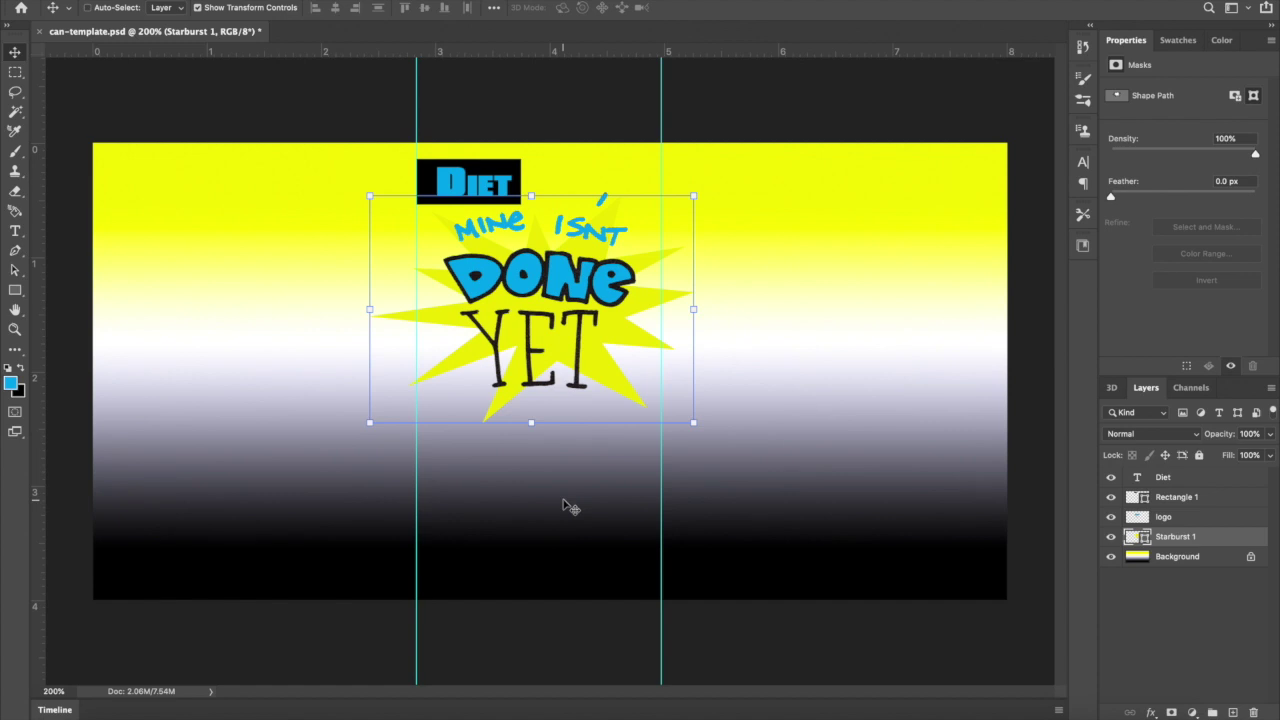
- Add the text "Extra fruit flavor" on three lines and position it below the starburst between the guides
click(14, 233)
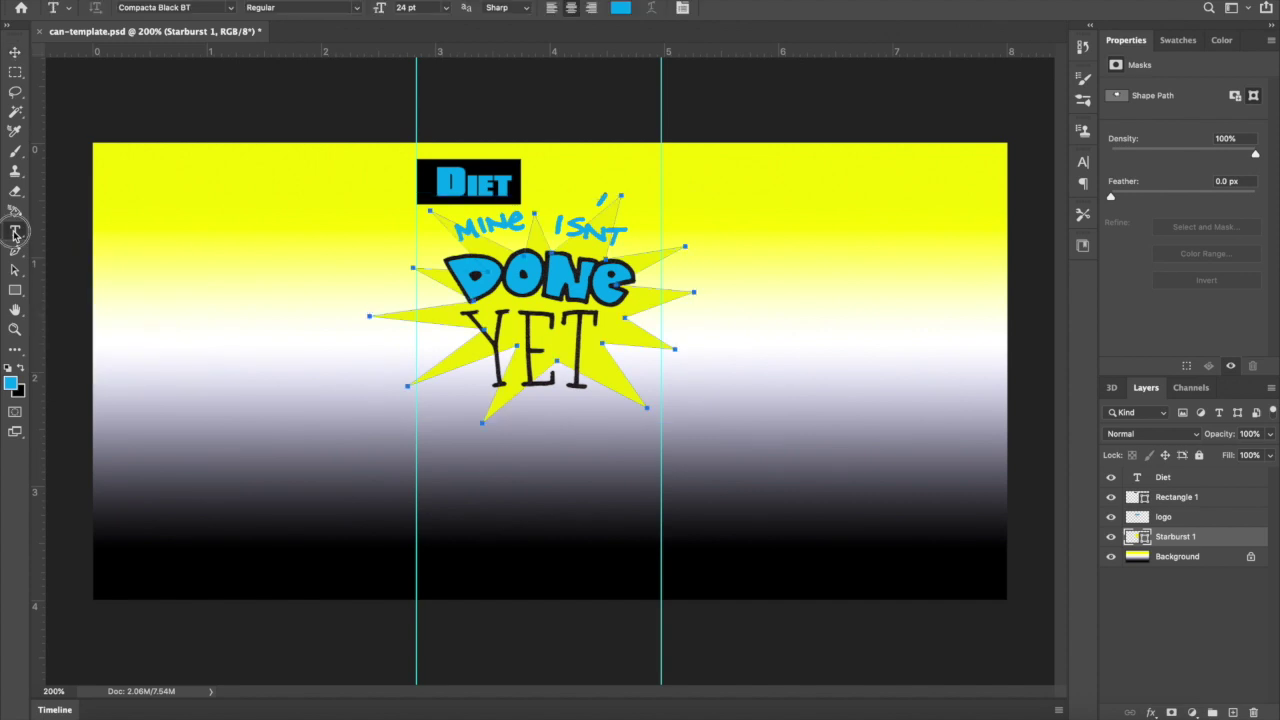
click(454, 482)
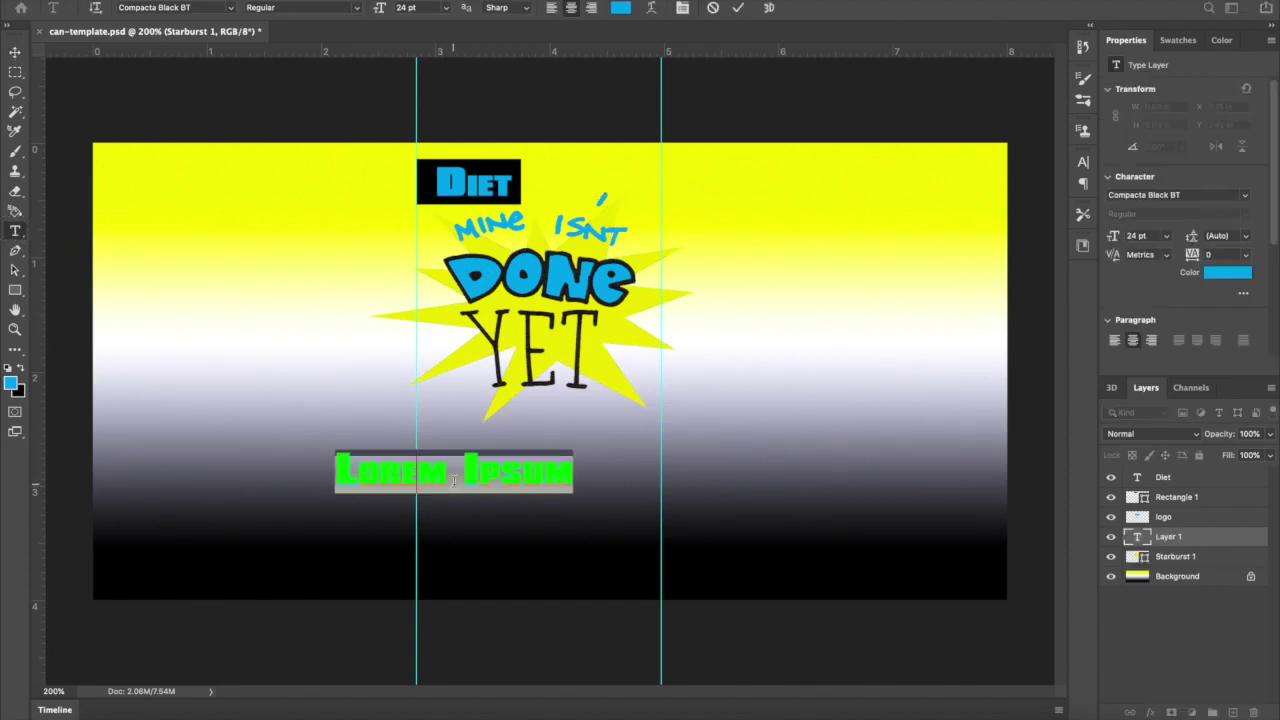
text(Extra)
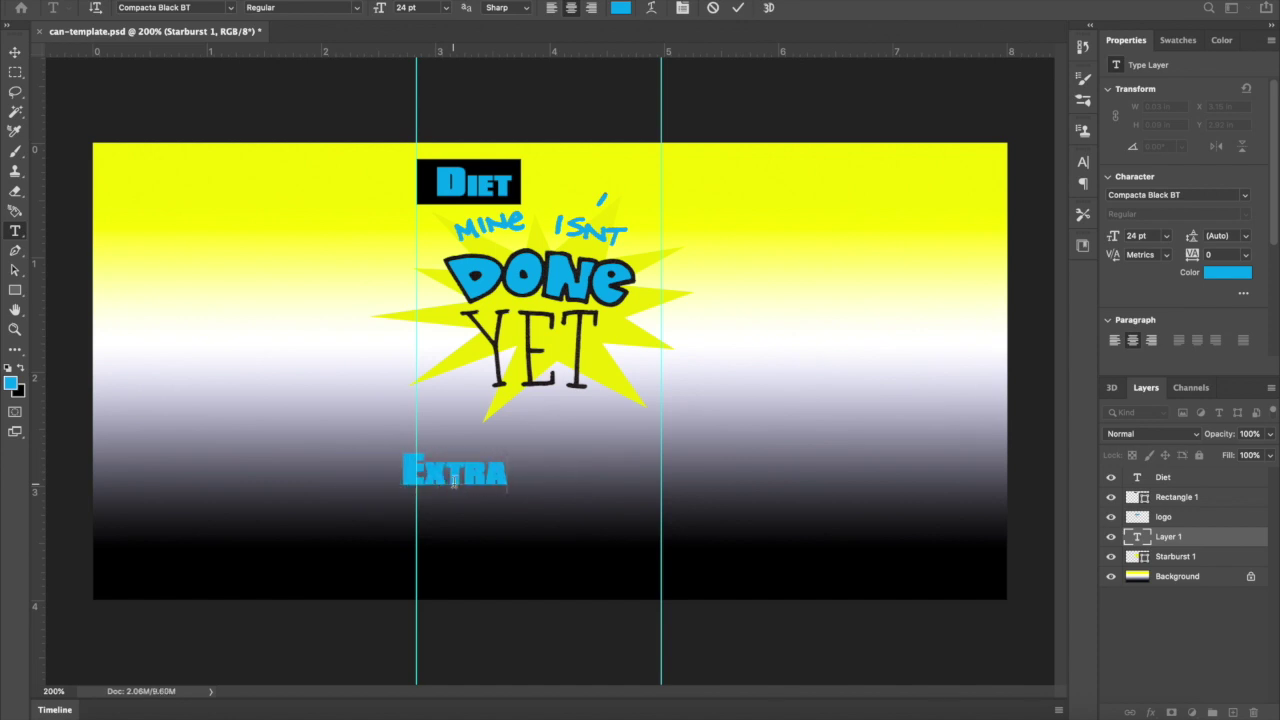
key(Return)
text(FRUIT)
key(Return)
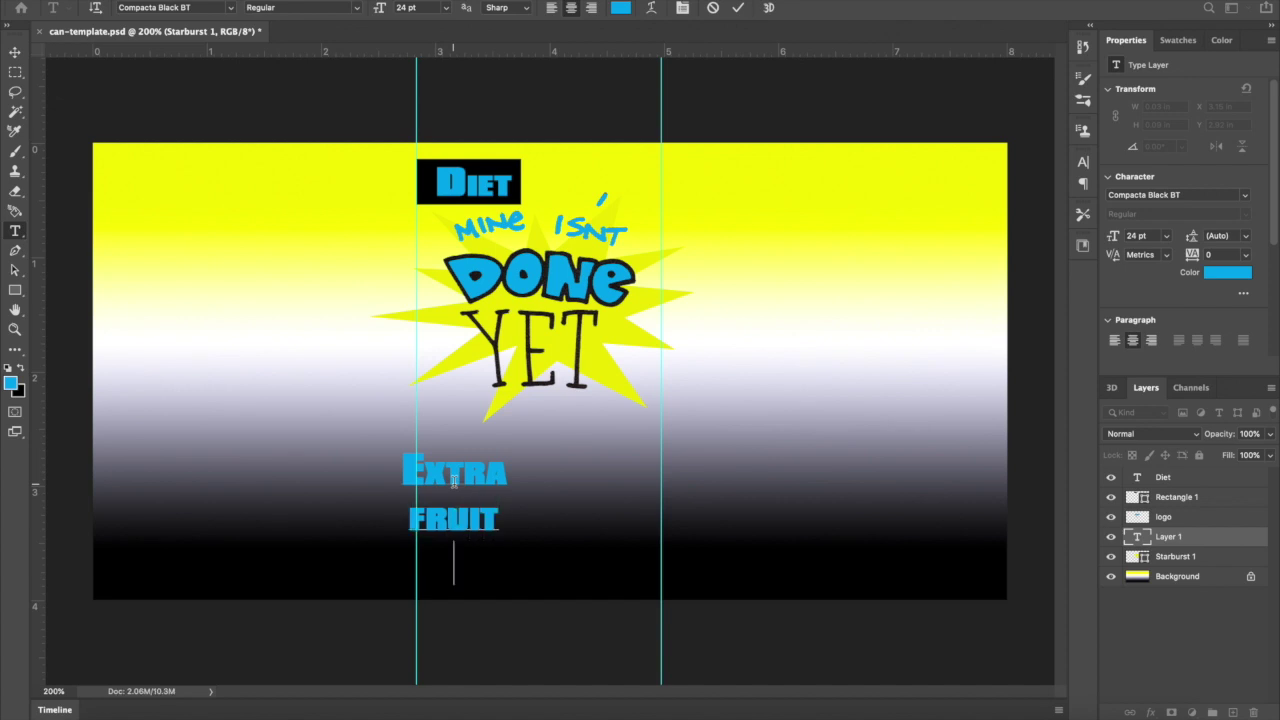
text(FL)
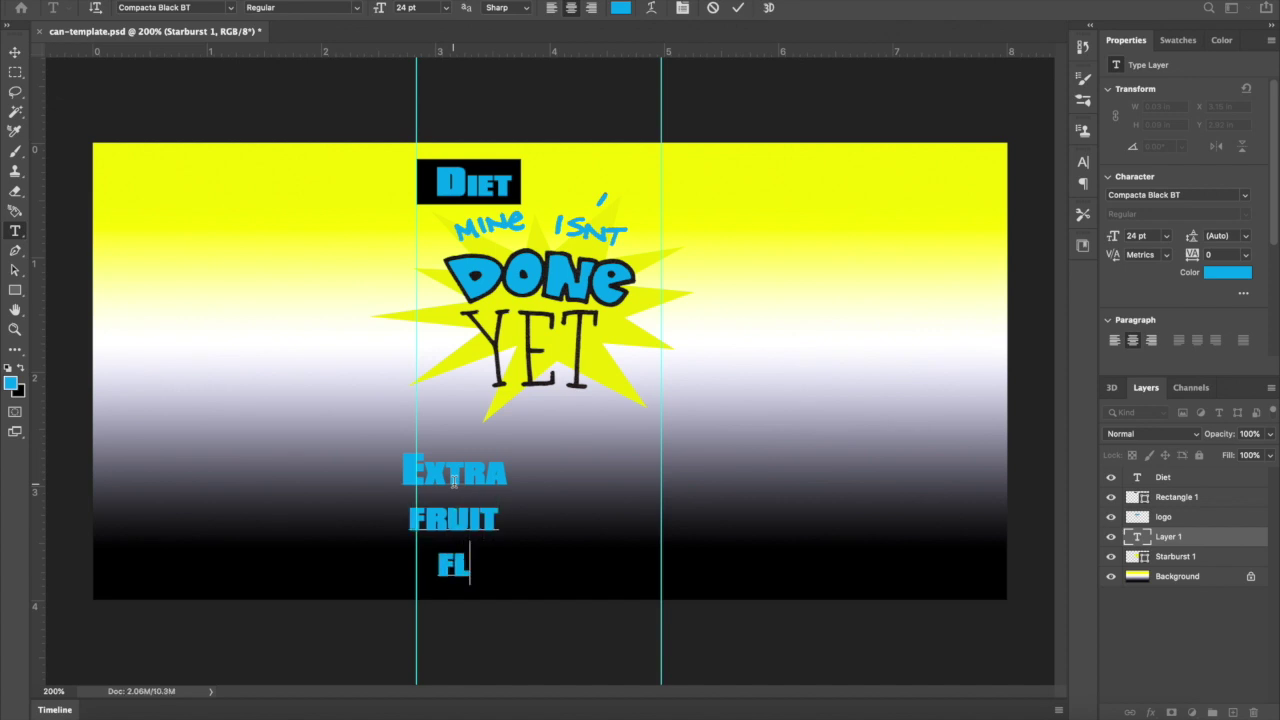
text(AVOR)
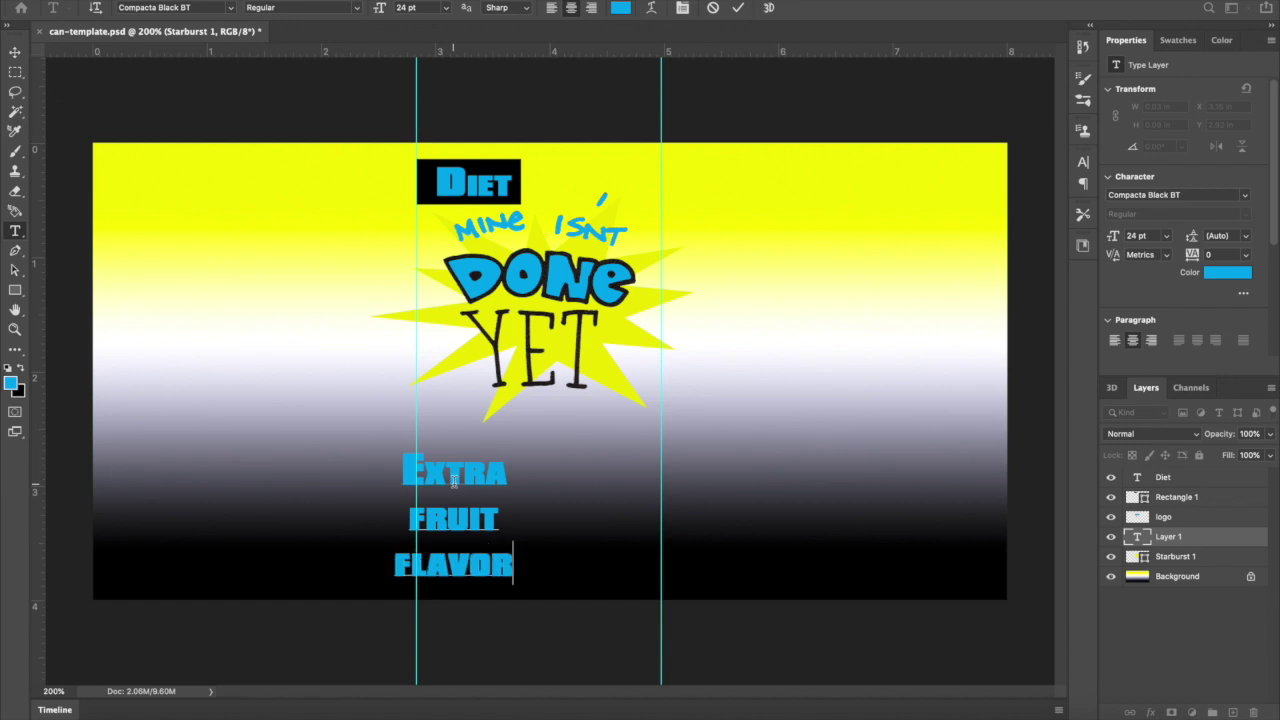
click(14, 51)
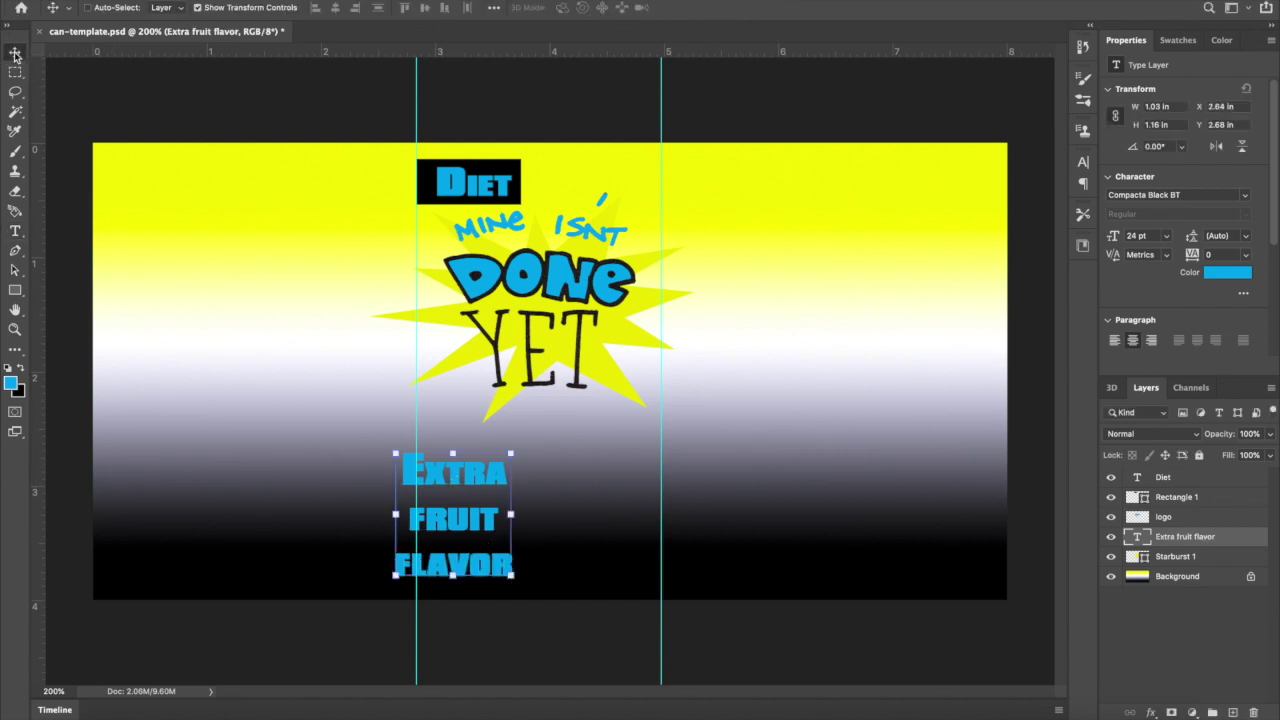
drag(437, 528, 526, 506)
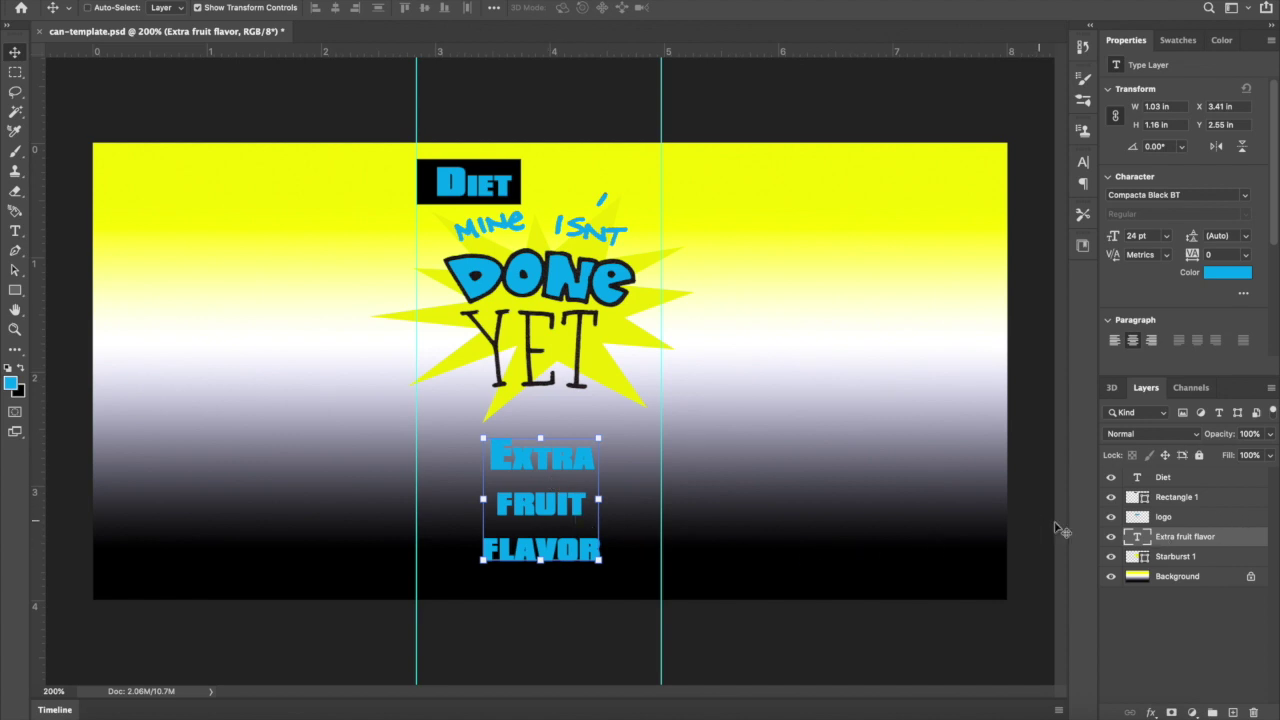
- Recolor only the word "Extra" in the new text to yellow (#fcf305)
click(15, 231)
drag(490, 454, 597, 458)
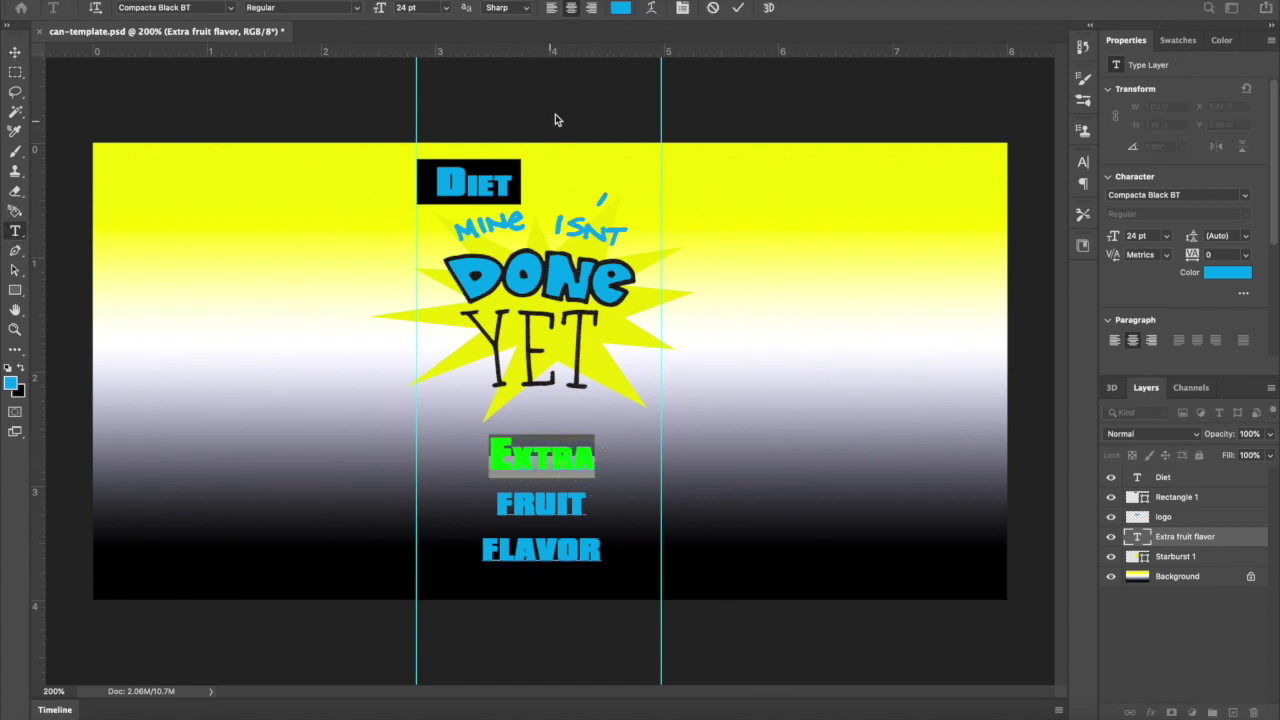
click(621, 10)
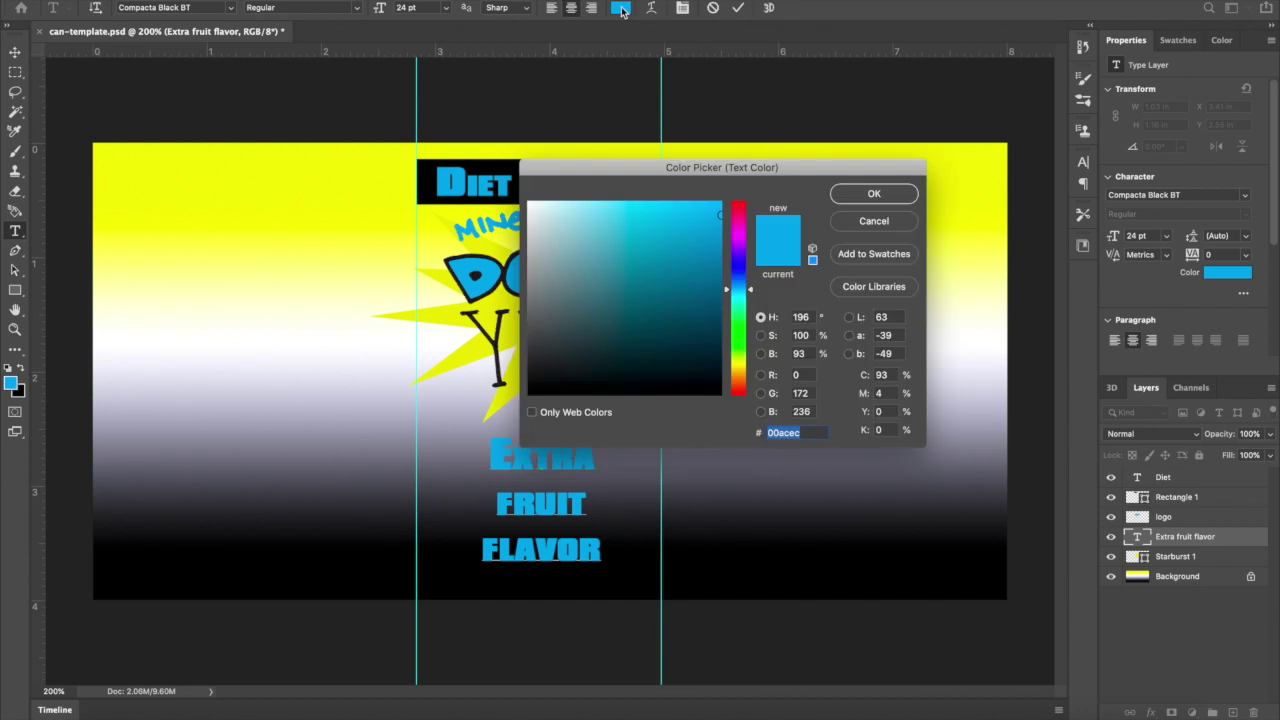
click(740, 366)
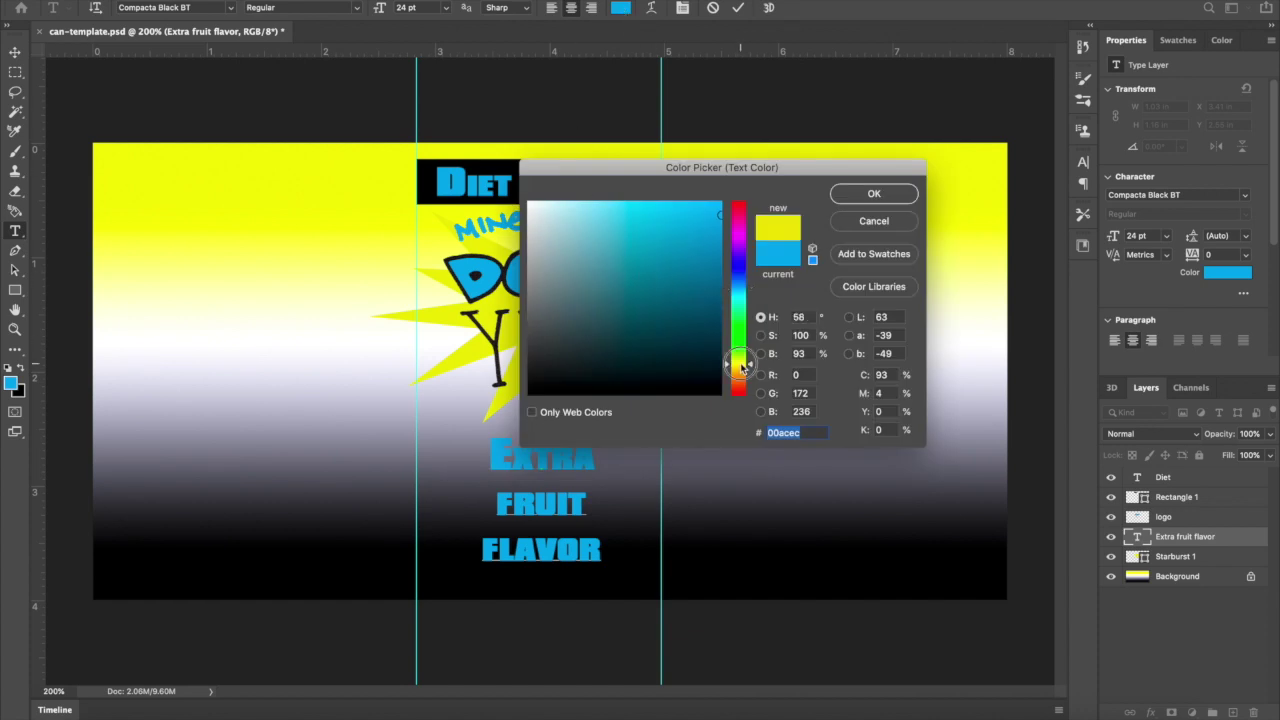
click(719, 204)
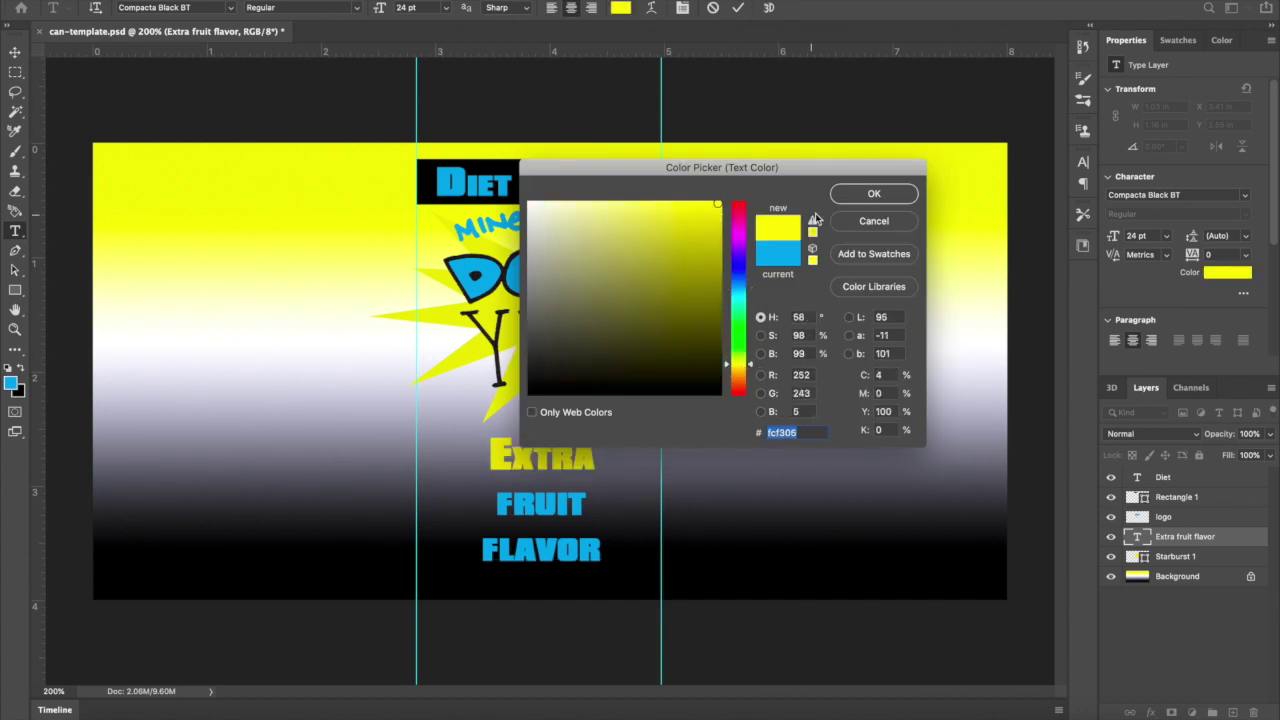
click(873, 193)
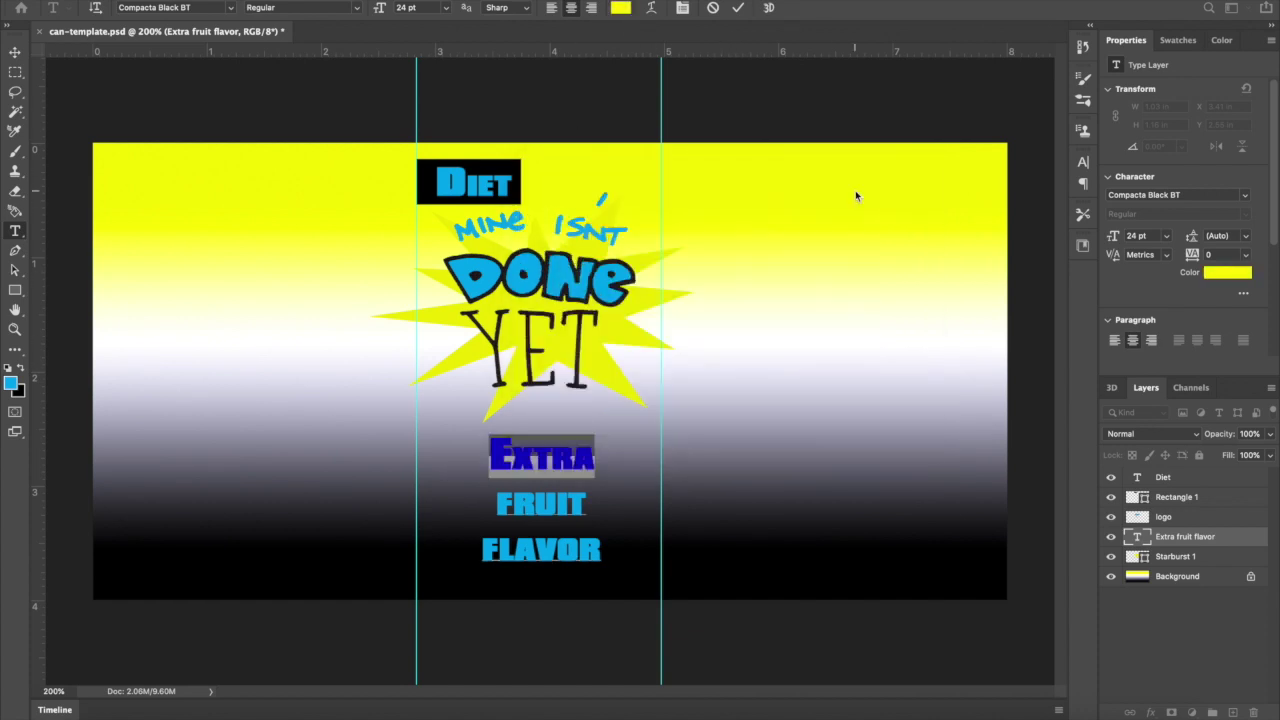
click(15, 52)
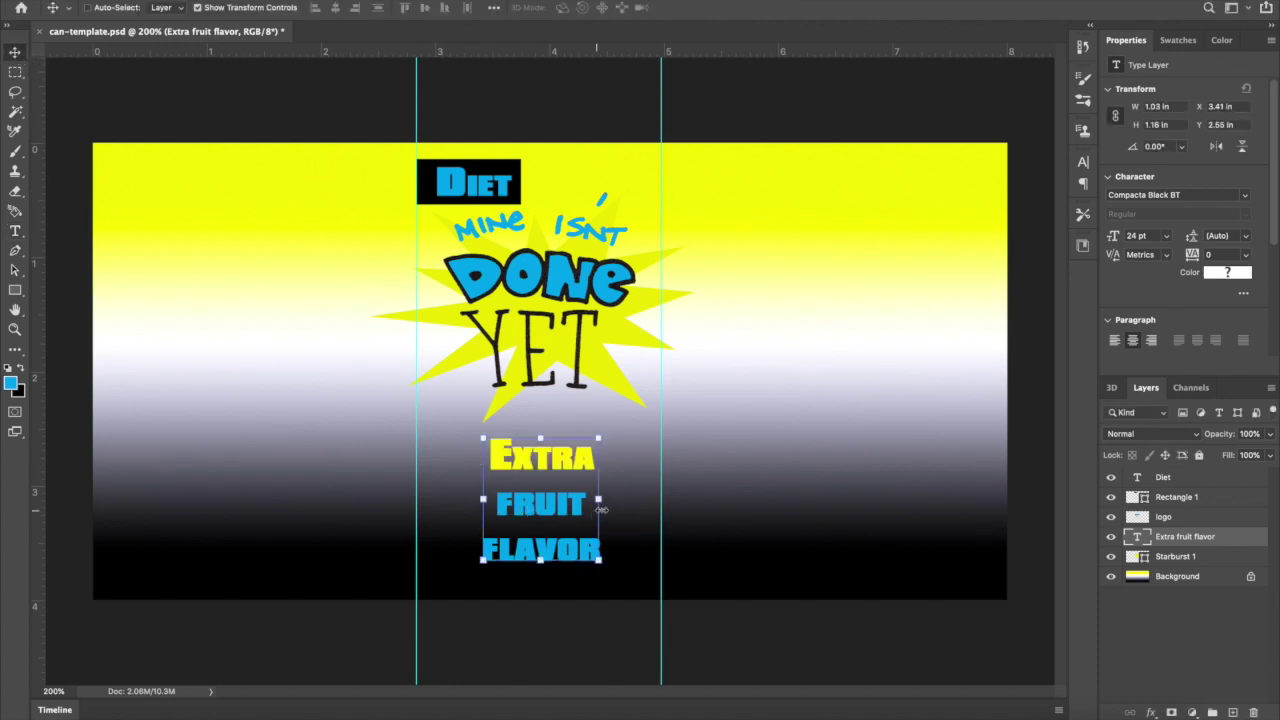
key(ctrl+t)
key(Return)
click(14, 73)
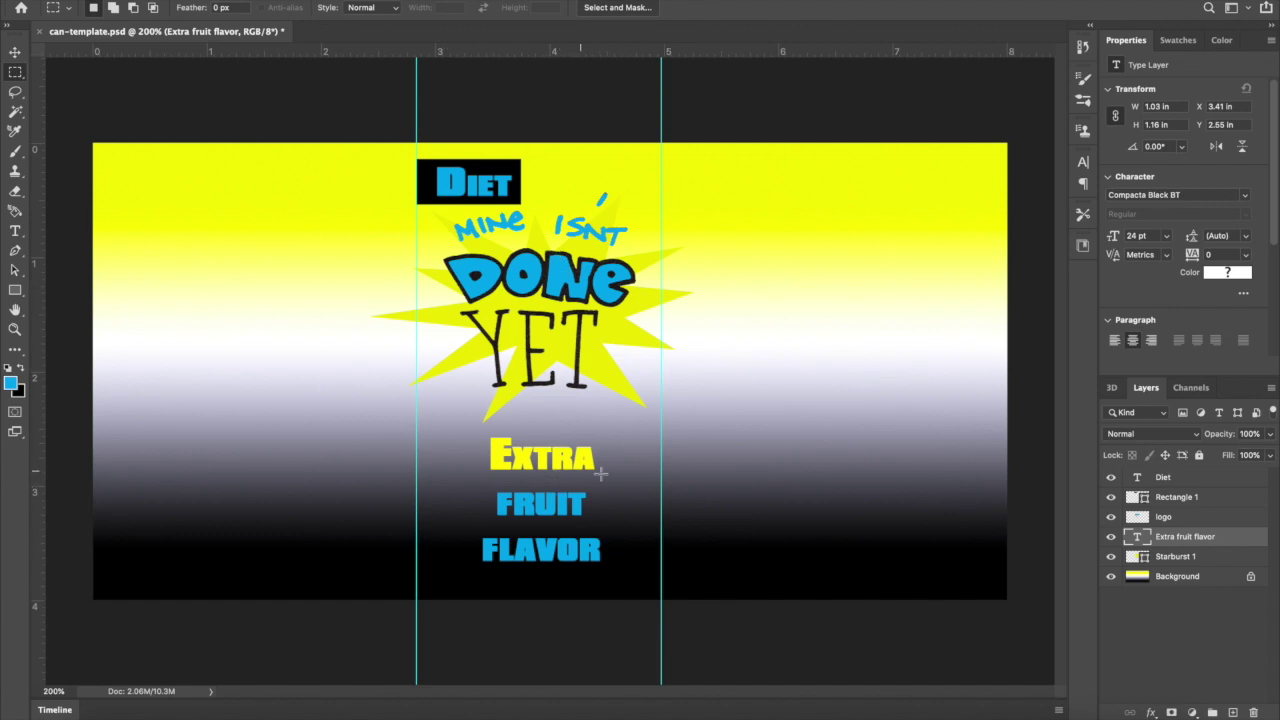
click(14, 50)
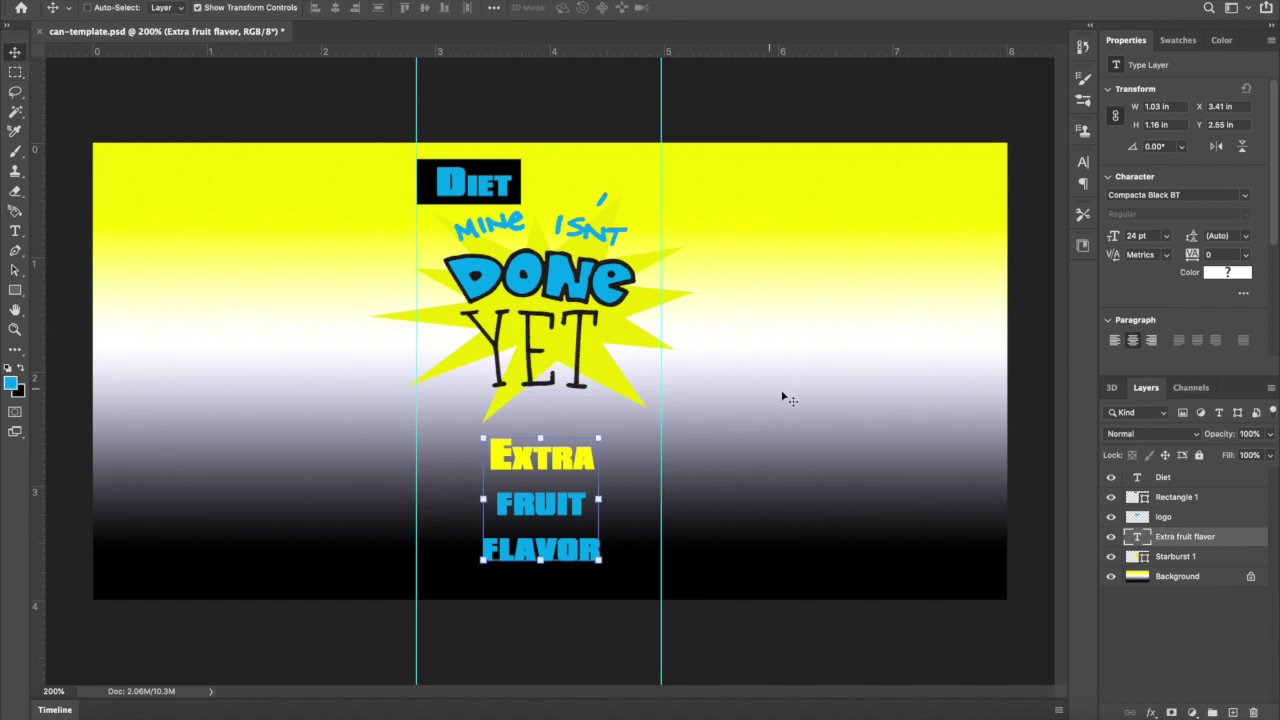
- Select every layer from Diet down to Background and turn them into a 3D mesh with the Soda preset
click(1199, 480)
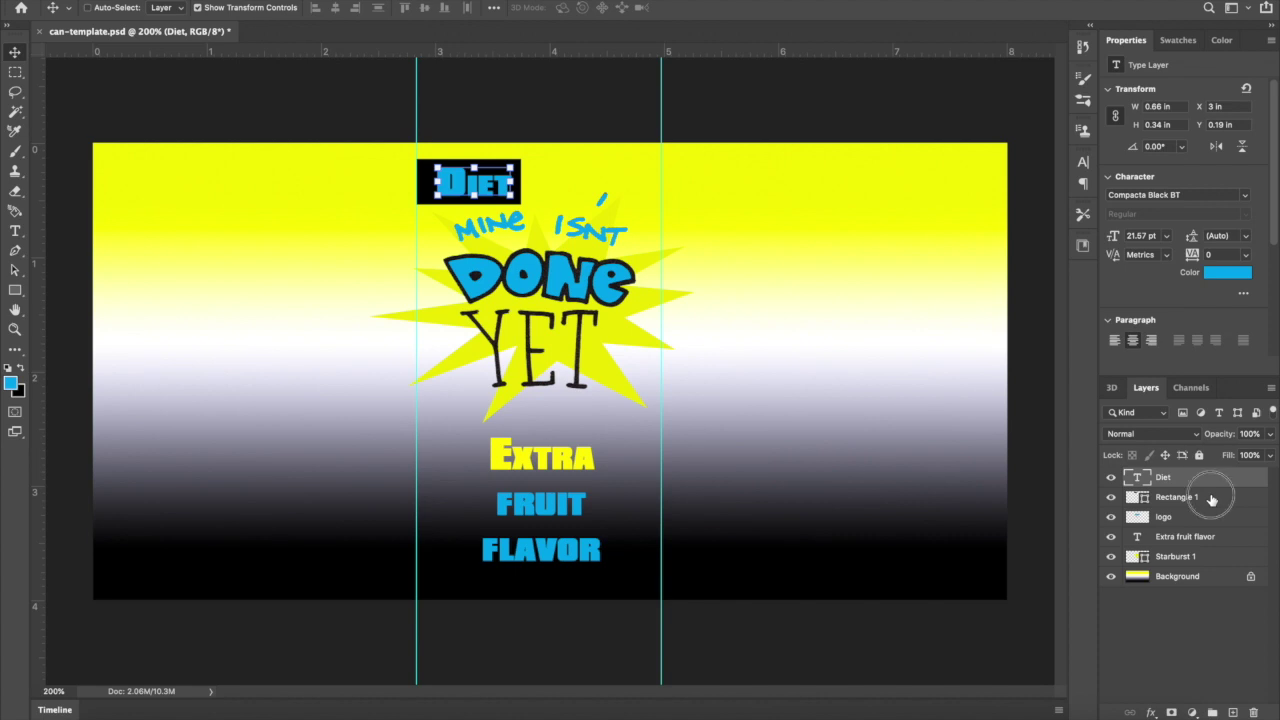
shift+click(1211, 497)
shift+click(1212, 518)
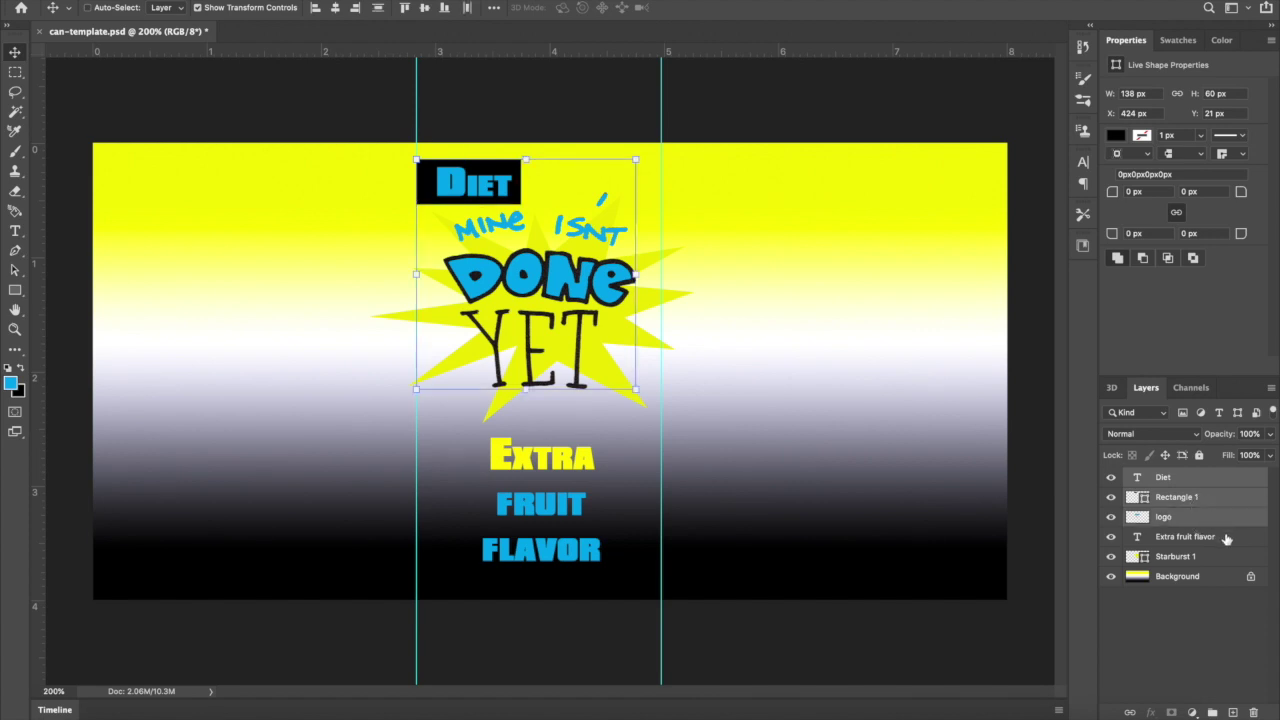
shift+click(1226, 539)
shift+click(1222, 558)
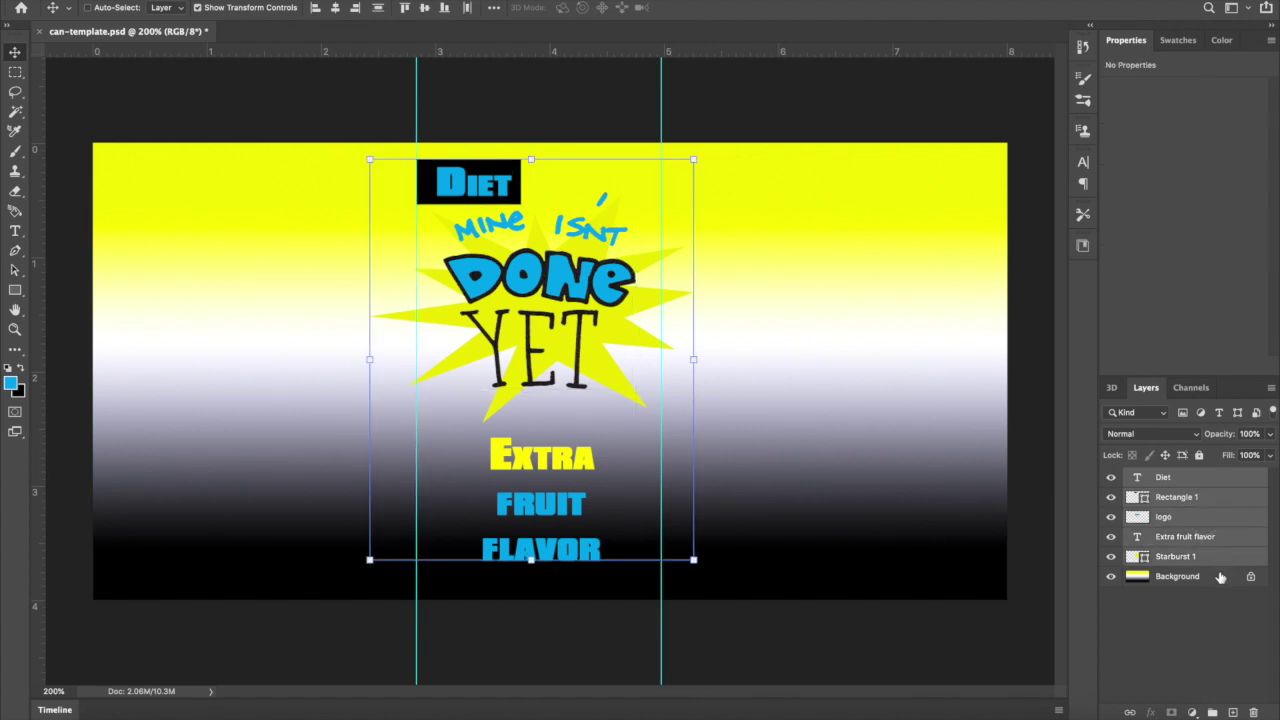
shift+click(1220, 577)
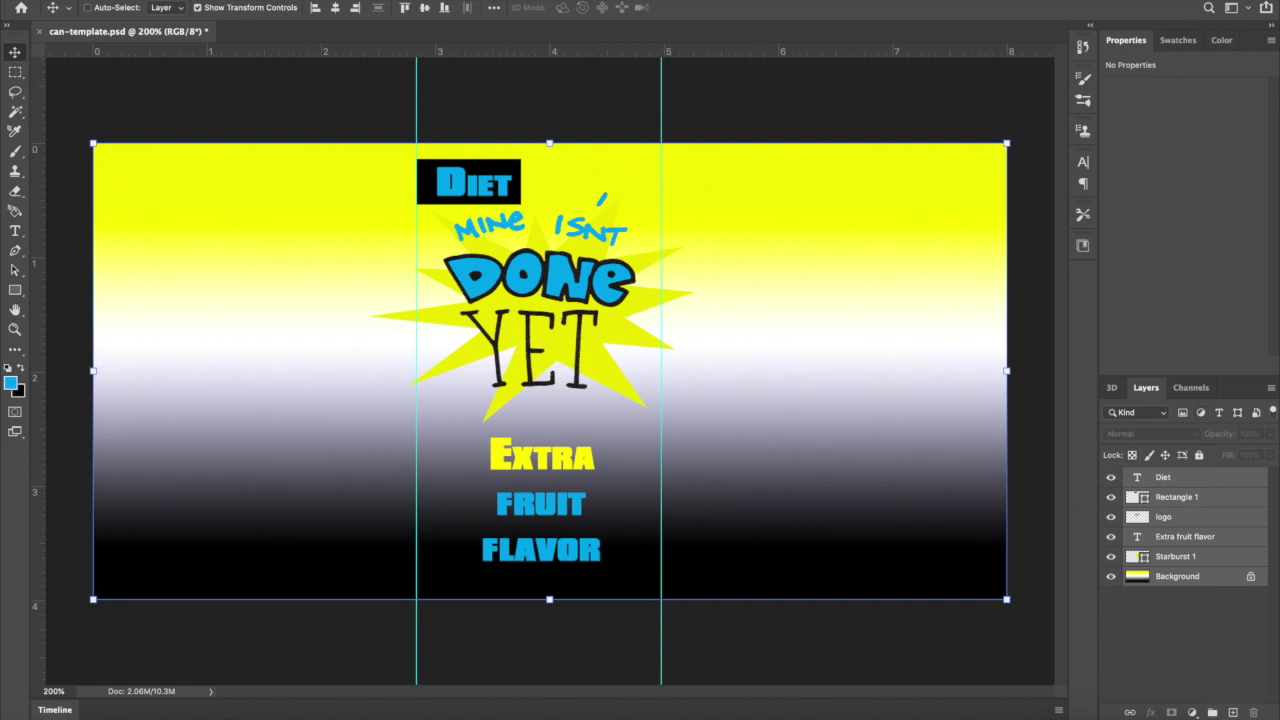
click(395, 0)
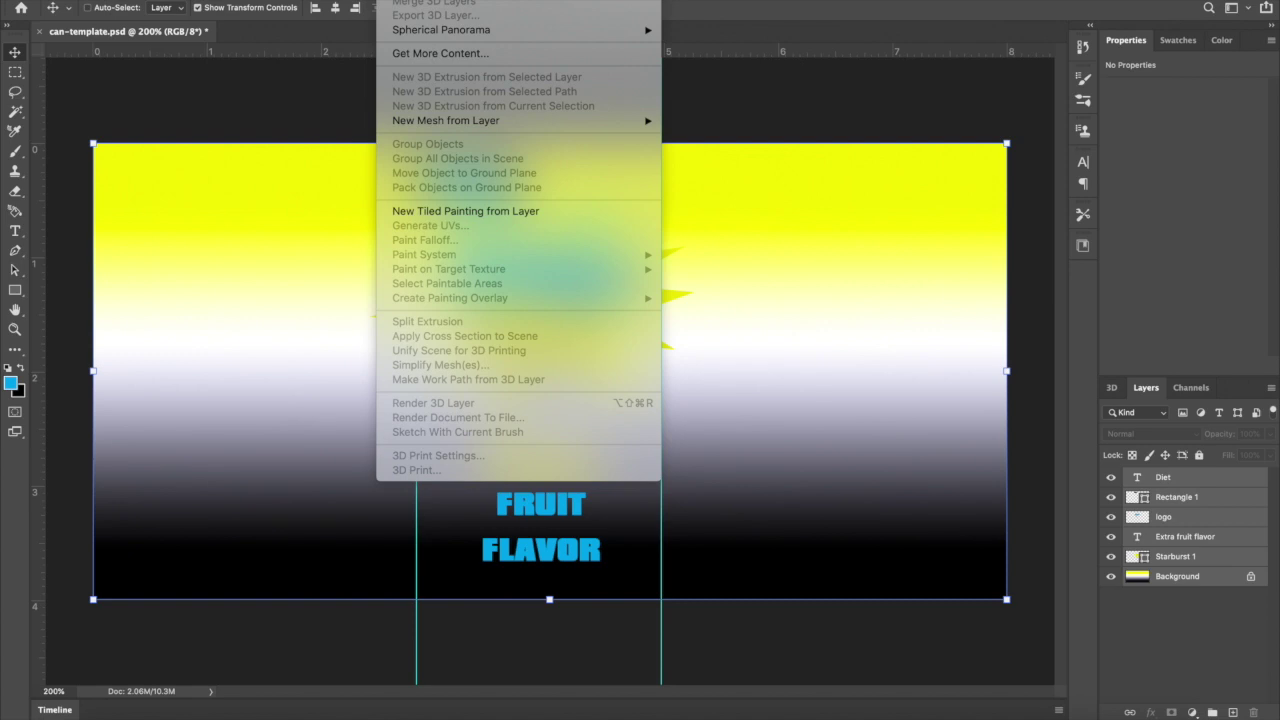
mouse_move(483, 122)
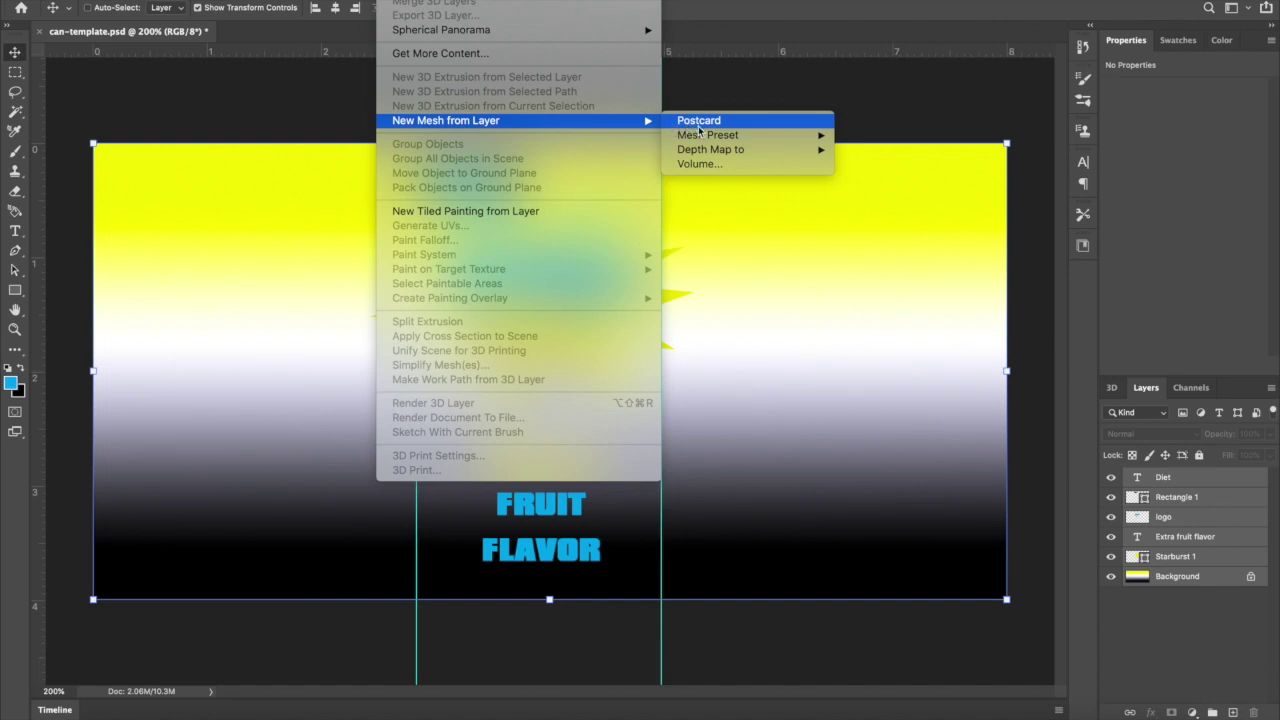
mouse_move(712, 138)
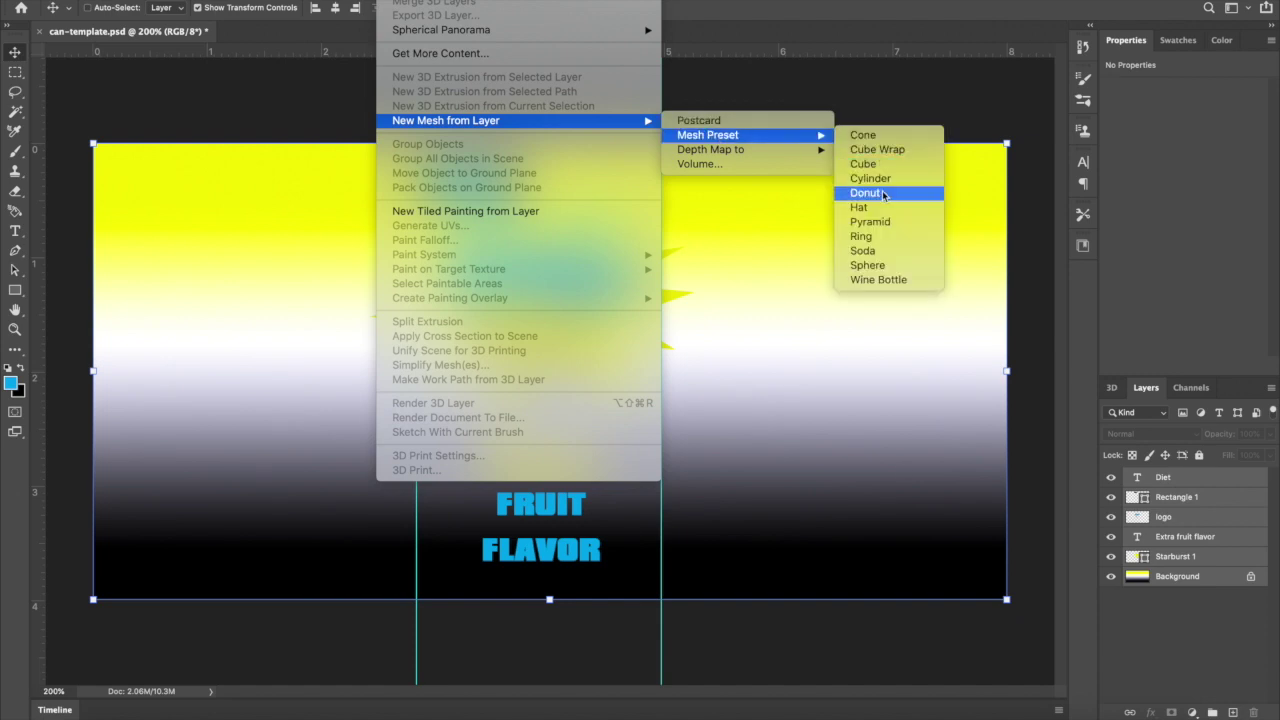
click(865, 251)
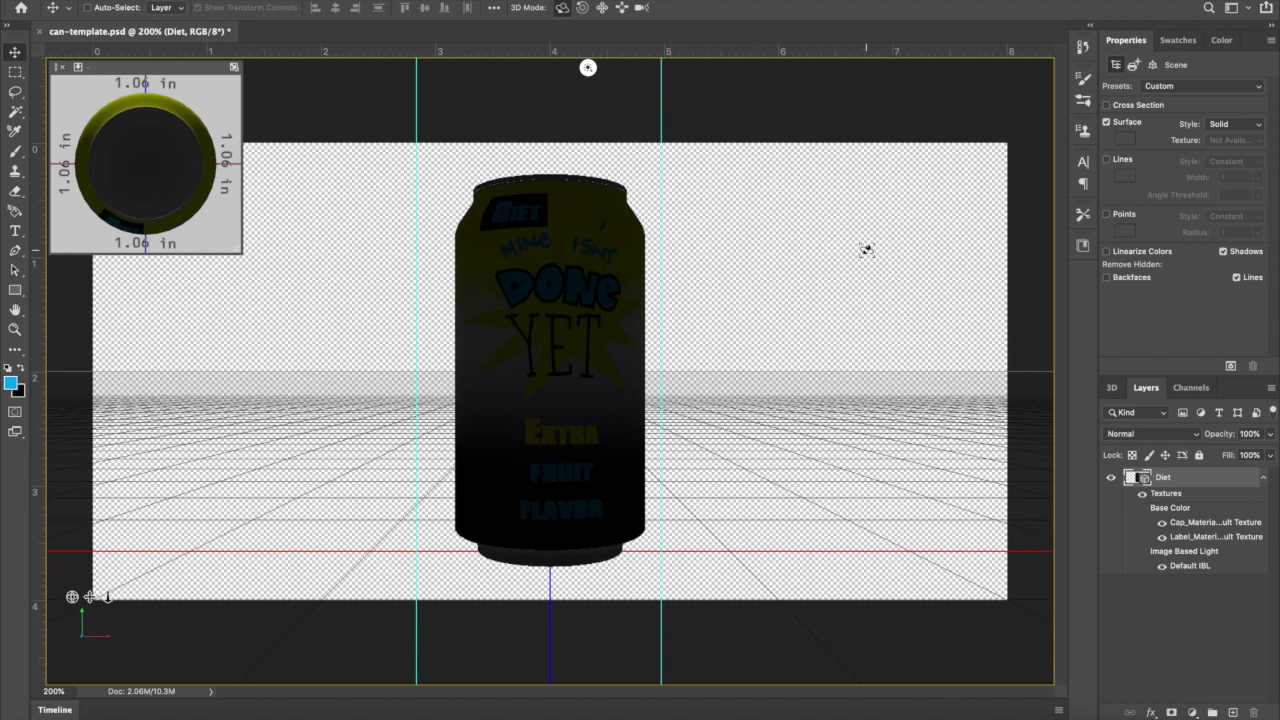
- Orbit to a raised view of the soda can and toggle Infinite Light 1 and Spot Light 1 off and on to compare the lighting
drag(571, 343, 537, 362)
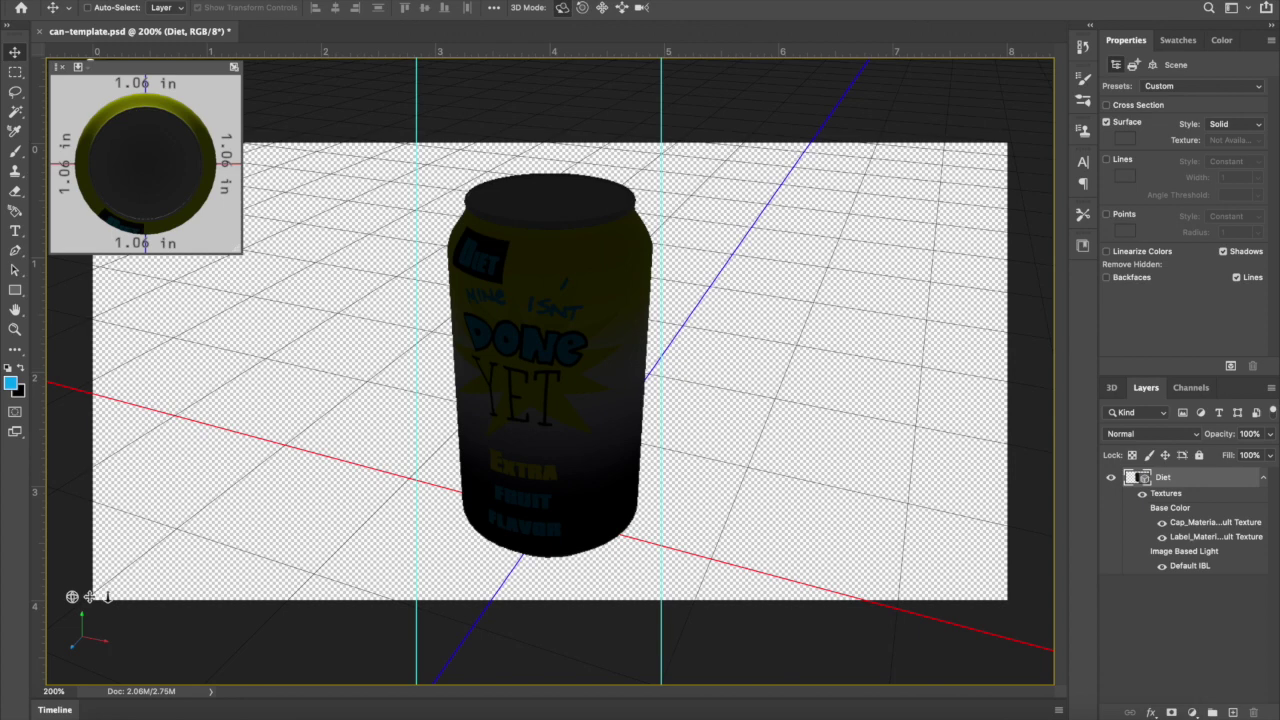
key(ctrl+super+f)
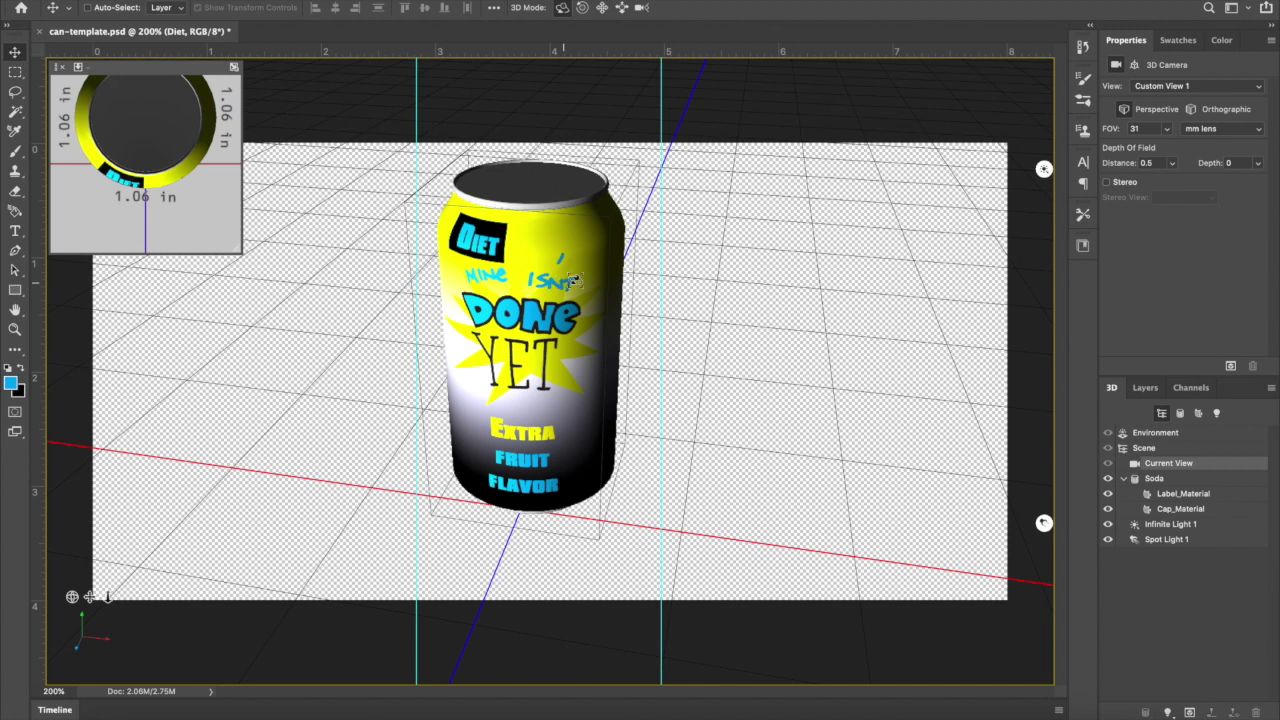
click(1108, 524)
click(1108, 524)
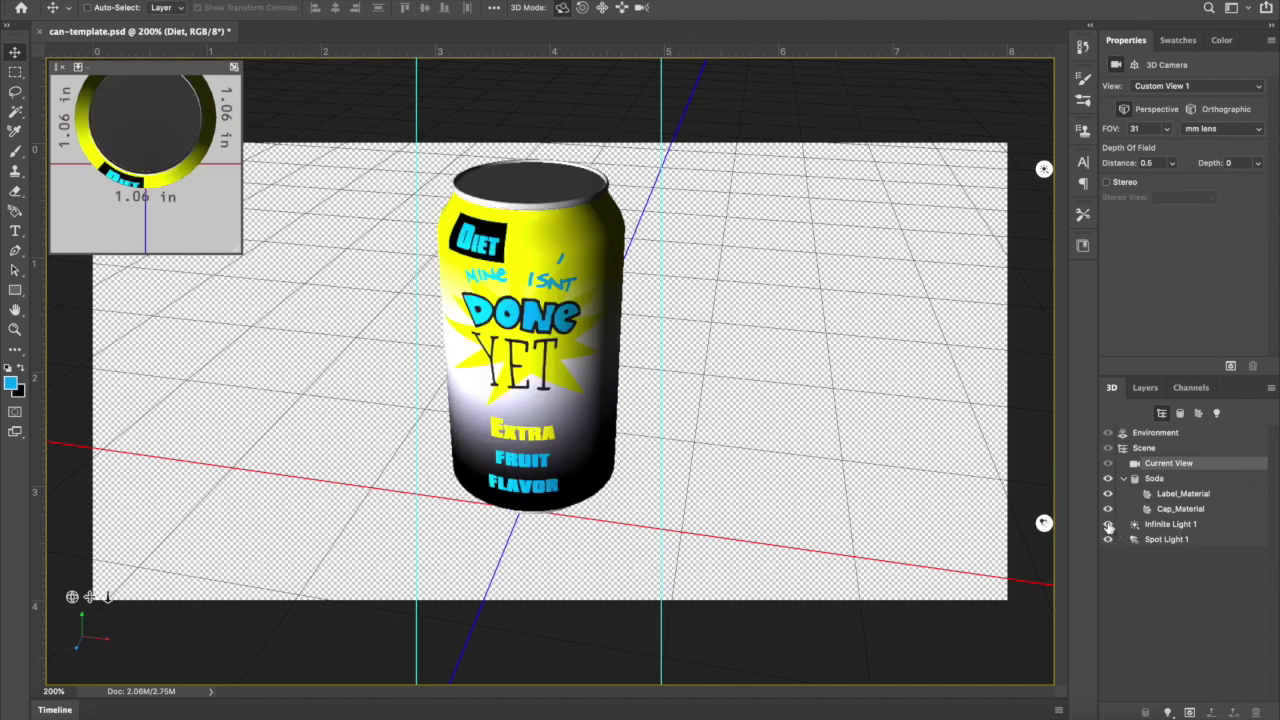
click(1108, 524)
click(1108, 524)
click(1108, 540)
click(1107, 540)
click(1107, 524)
click(1107, 524)
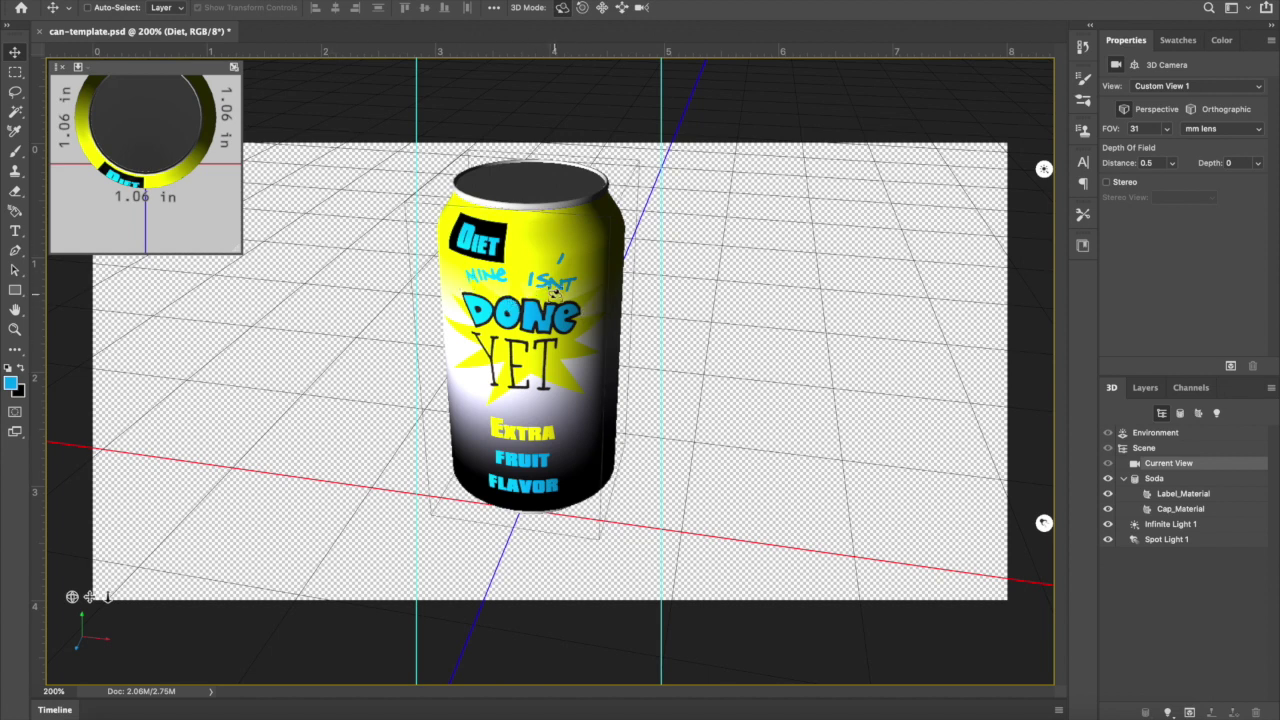
- Turn the can view slightly and save the document as can-template-test.psd in Downloads with Maximize Compatibility on
mouse_move(553, 268)
mouse_down()
mouse_move(394, 291)
mouse_move(409, 183)
mouse_move(386, 63)
mouse_move(482, 140)
mouse_move(480, 160)
mouse_move(632, 280)
mouse_move(674, 240)
mouse_move(671, 286)
mouse_move(560, 309)
mouse_move(470, 262)
mouse_move(309, 234)
mouse_move(292, 296)
mouse_move(420, 250)
mouse_move(520, 240)
mouse_move(618, 268)
mouse_move(630, 258)
mouse_move(539, 269)
mouse_up()
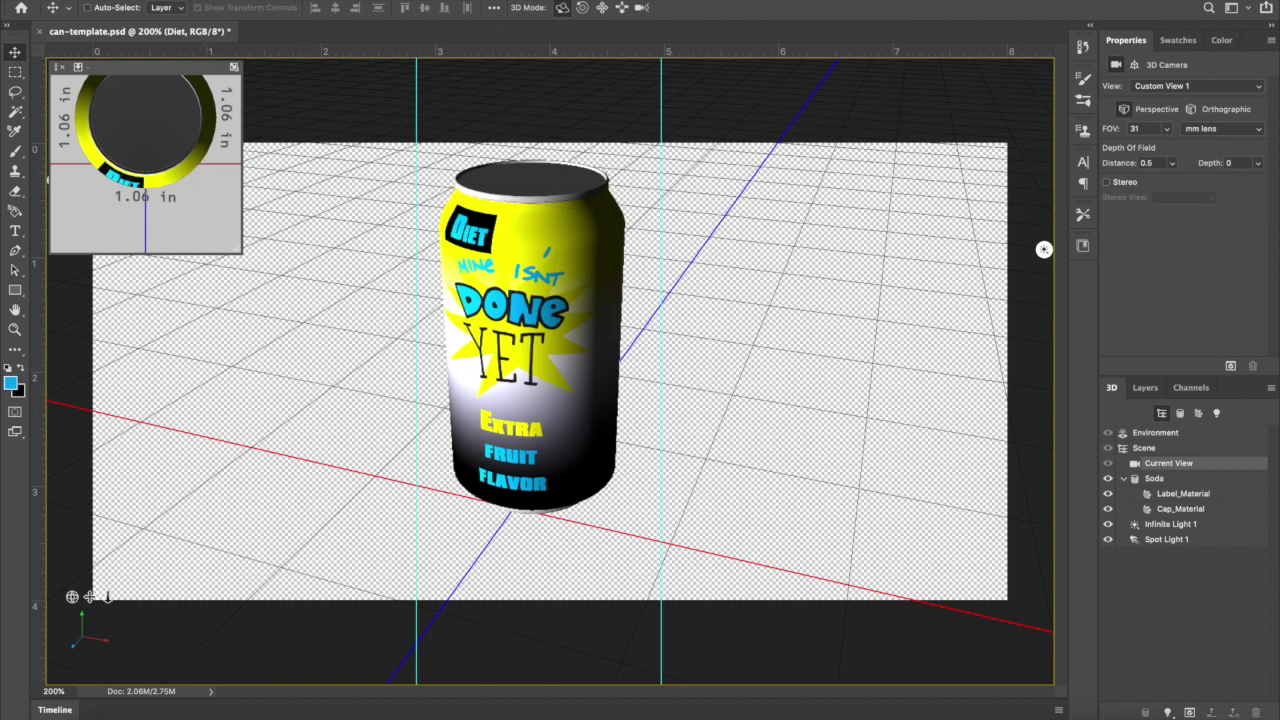
click(120, 0)
click(163, 148)
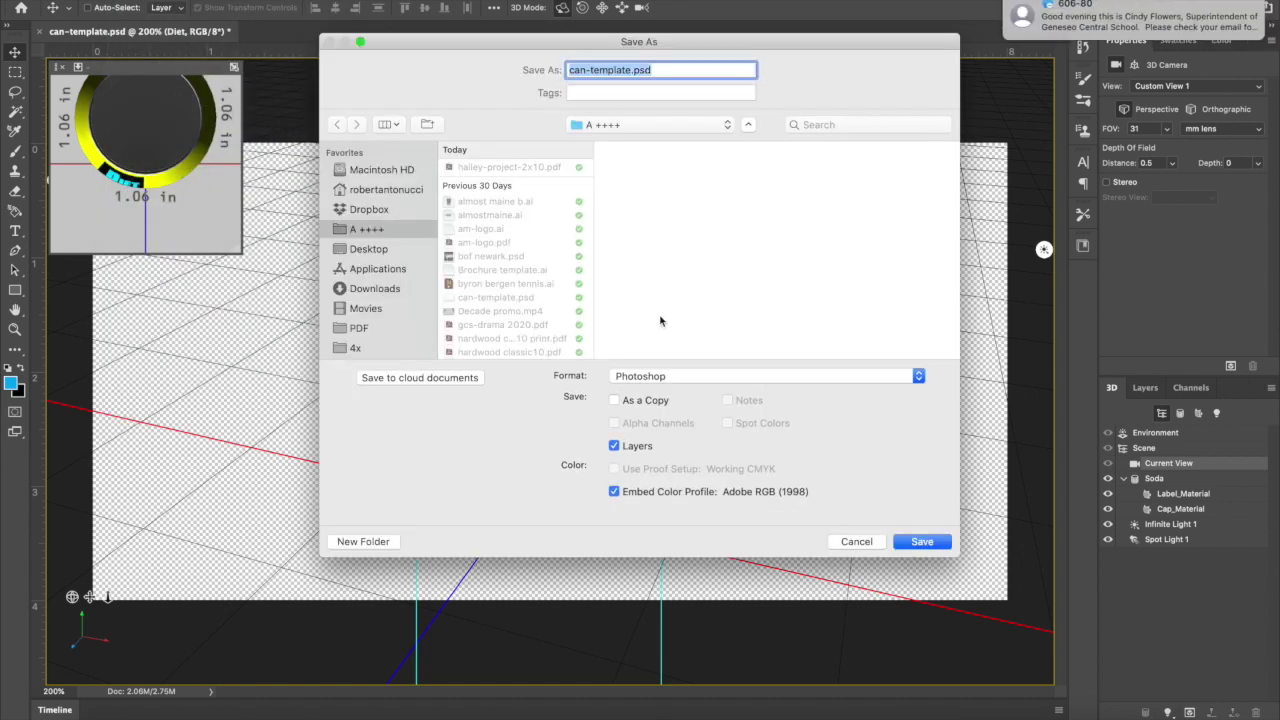
click(1228, 30)
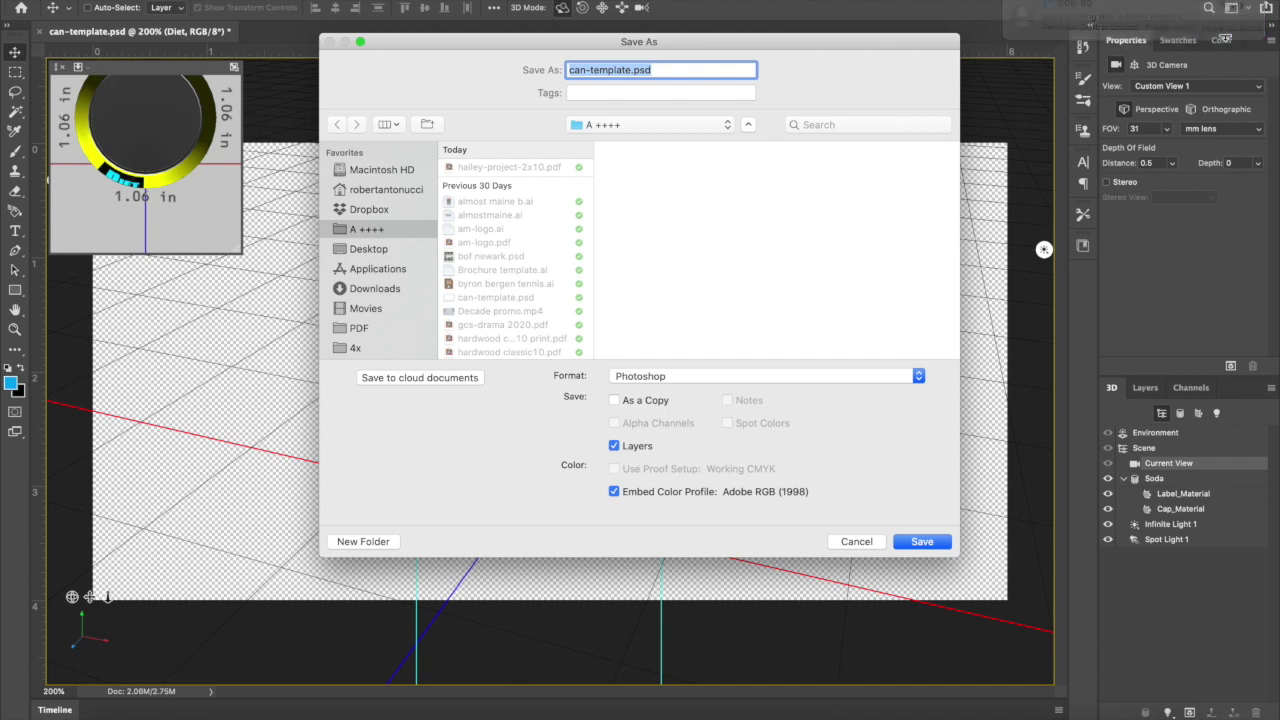
click(632, 69)
text(-)
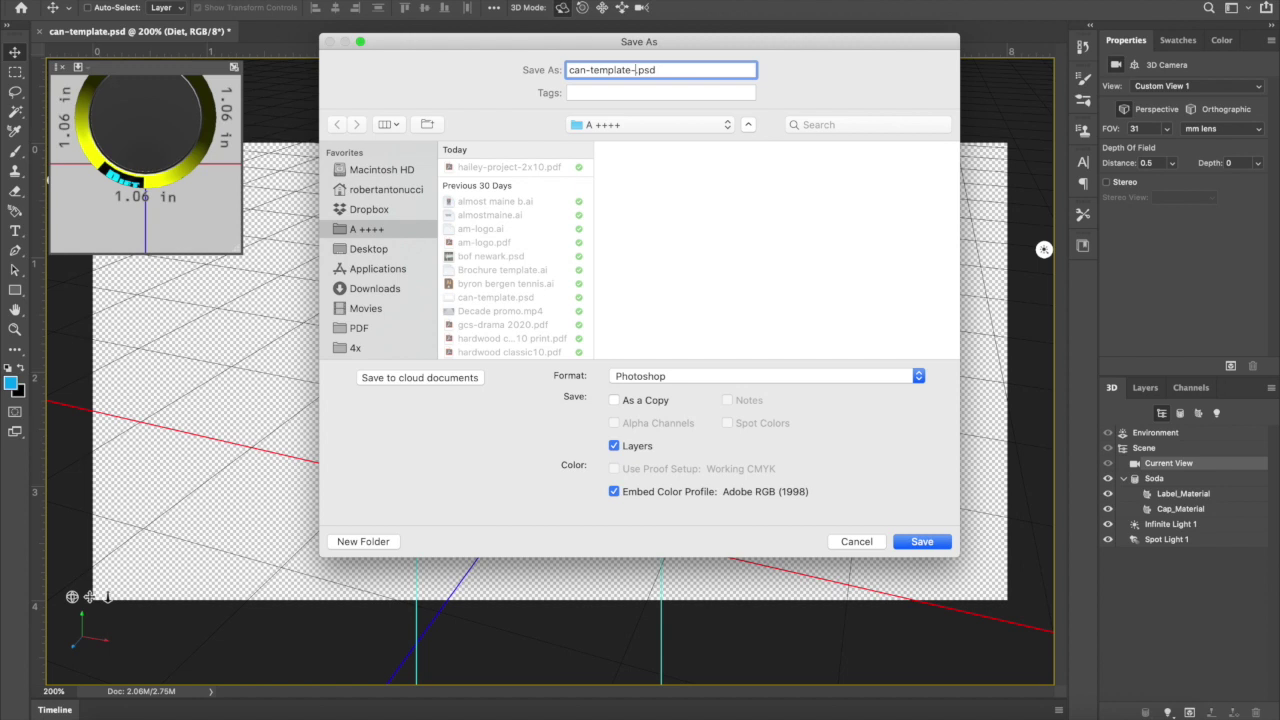
text(test)
click(375, 289)
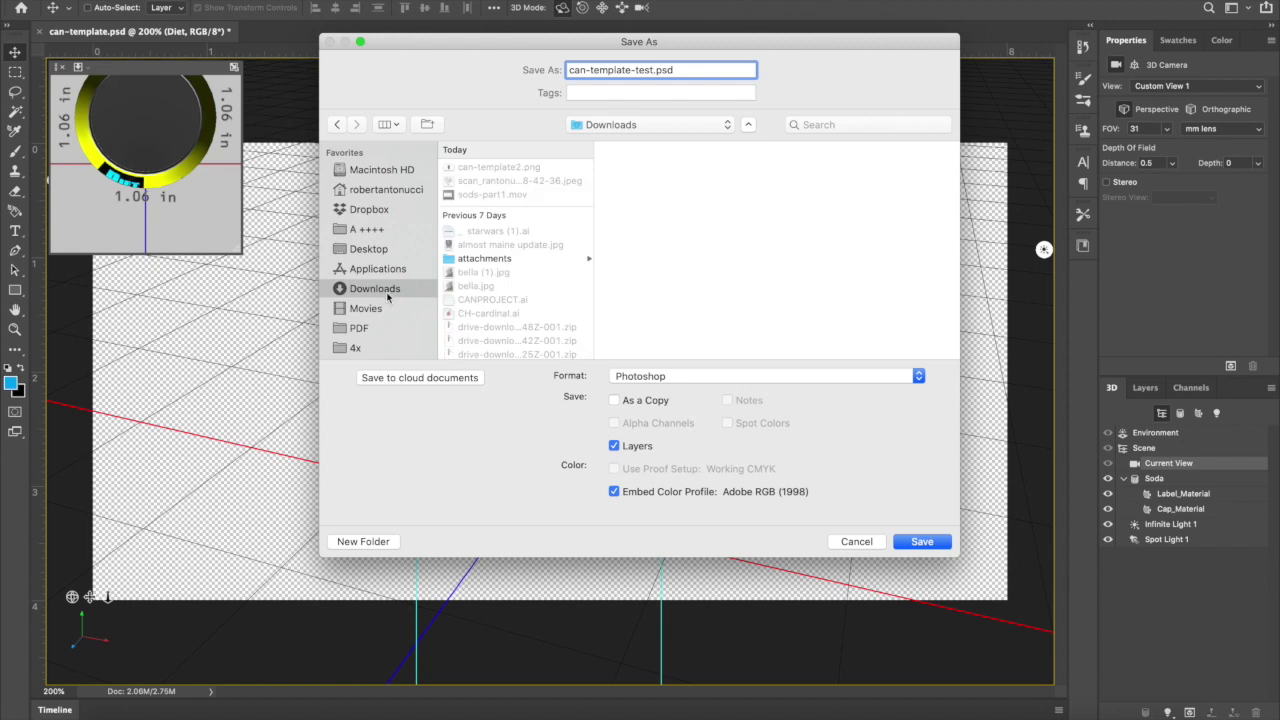
click(934, 546)
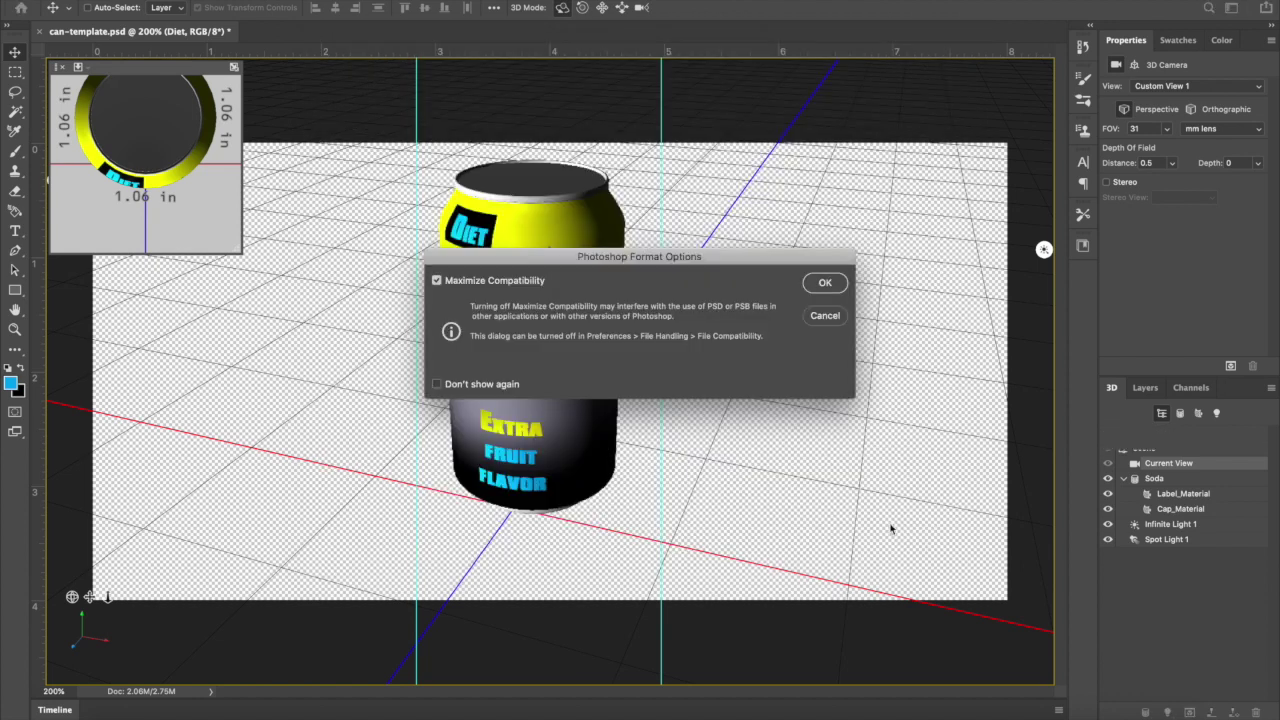
click(826, 286)
- Quick-export the 3D can as can-template-test.png into Downloads
click(566, 298)
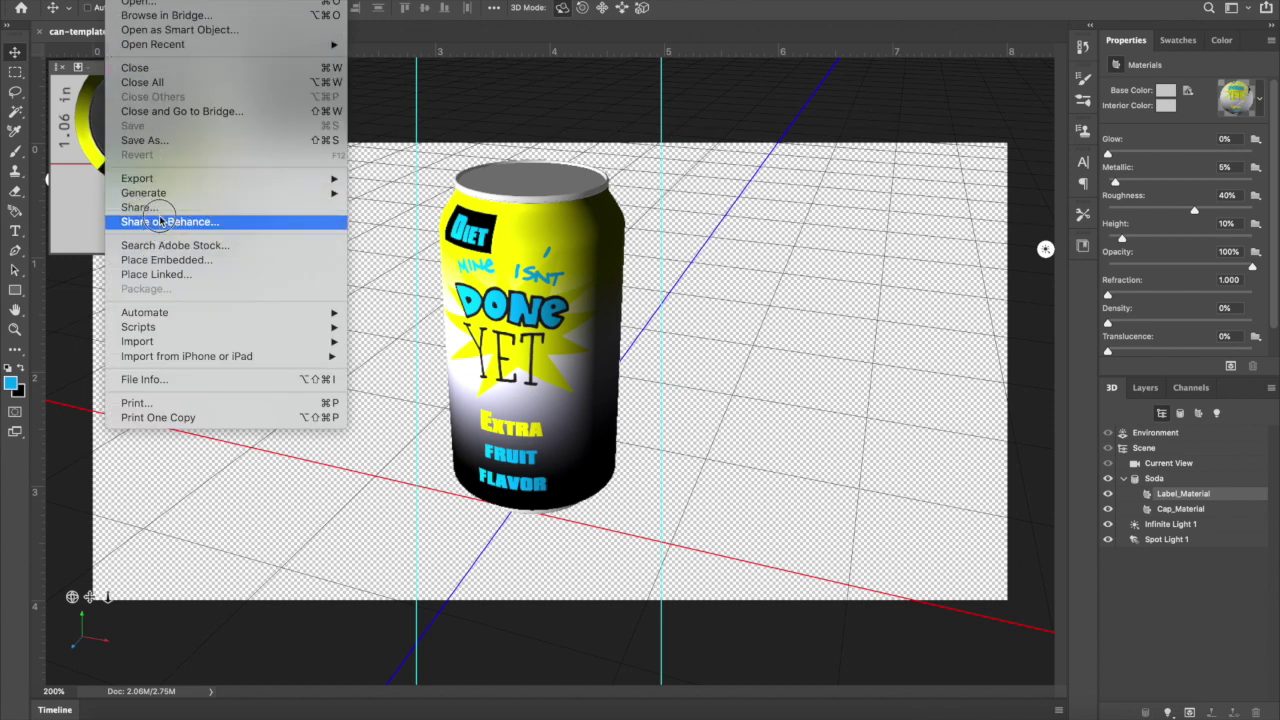
mouse_move(172, 179)
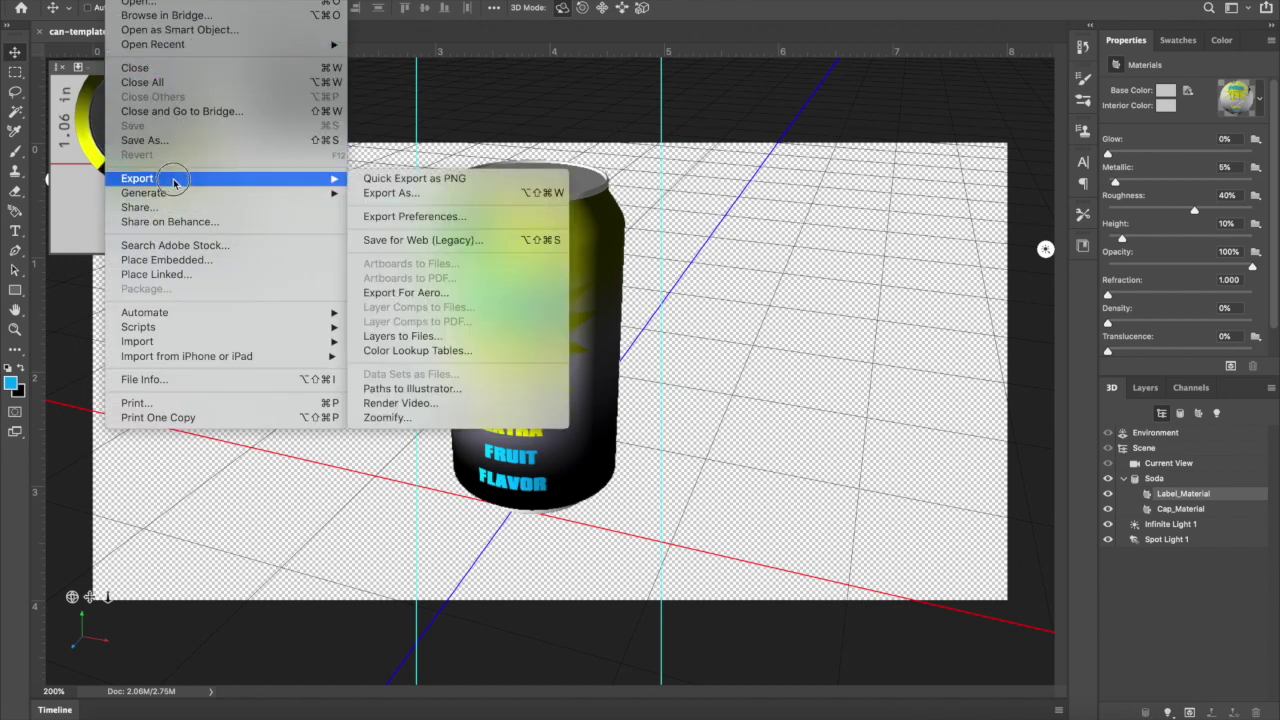
click(447, 179)
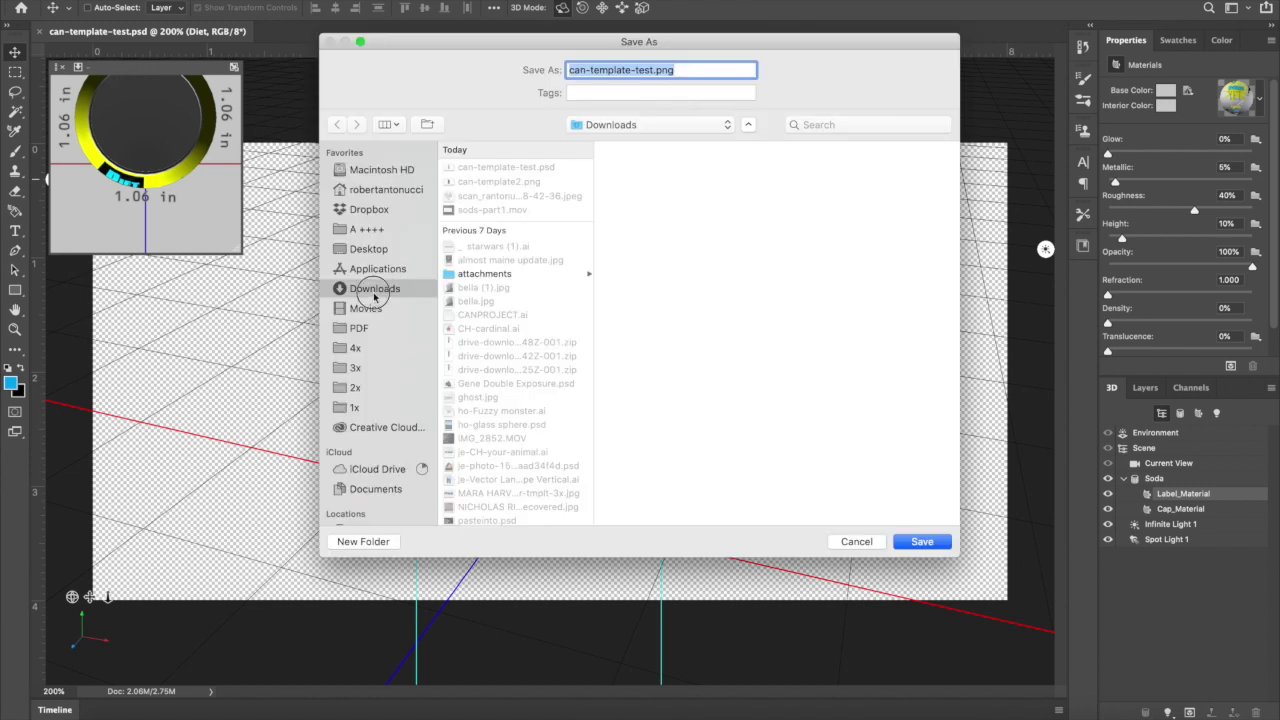
click(922, 542)
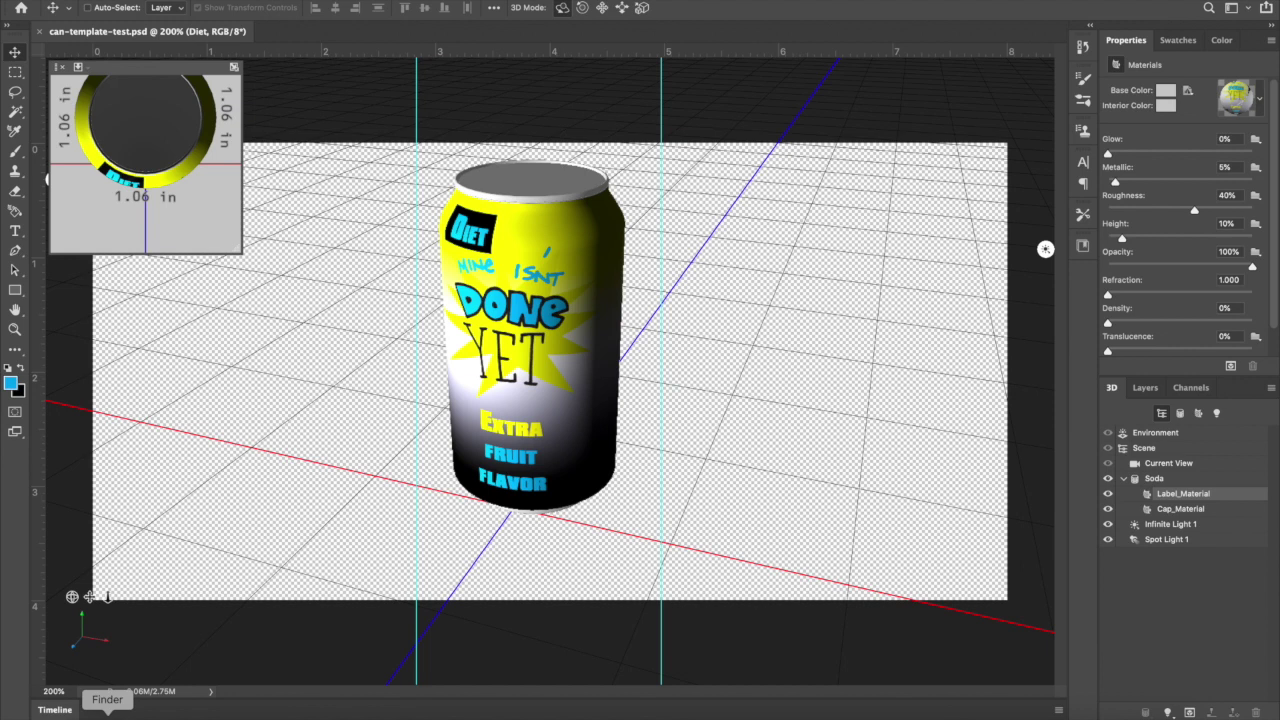
- Switch to Finder and preview the exported can-template-test.png in the Downloads folder
click(107, 714)
click(658, 235)
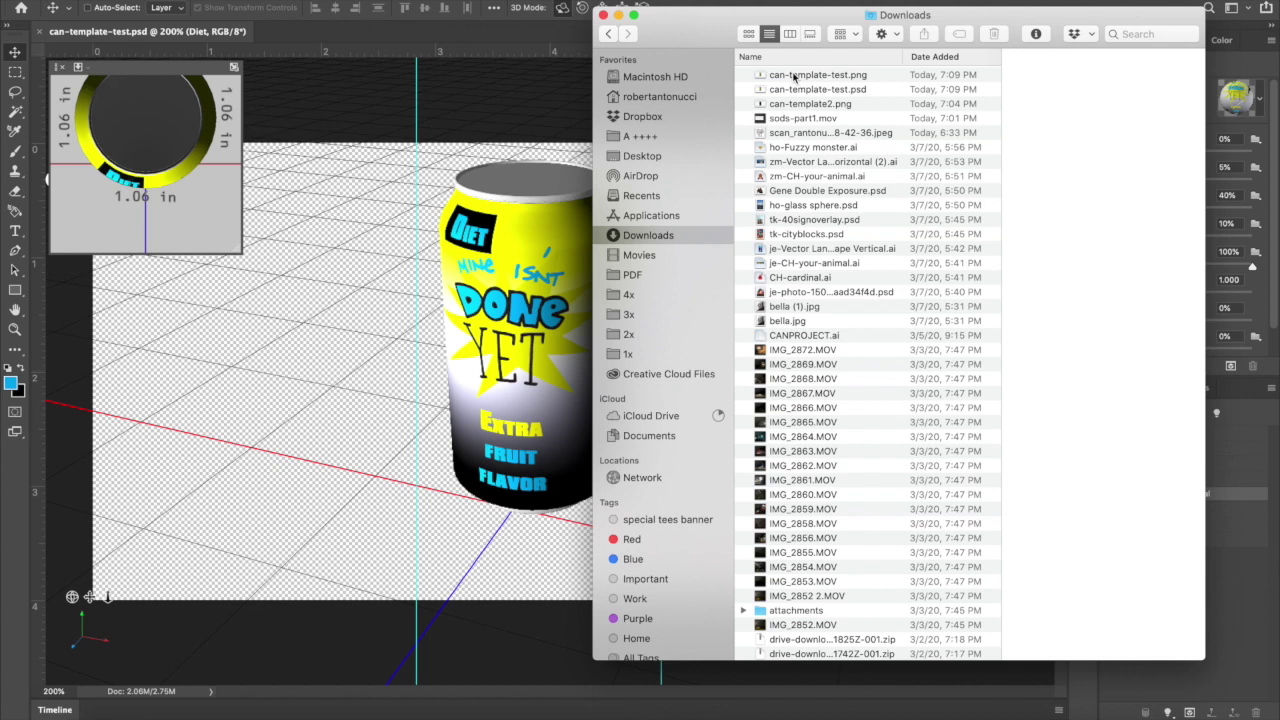
click(794, 76)
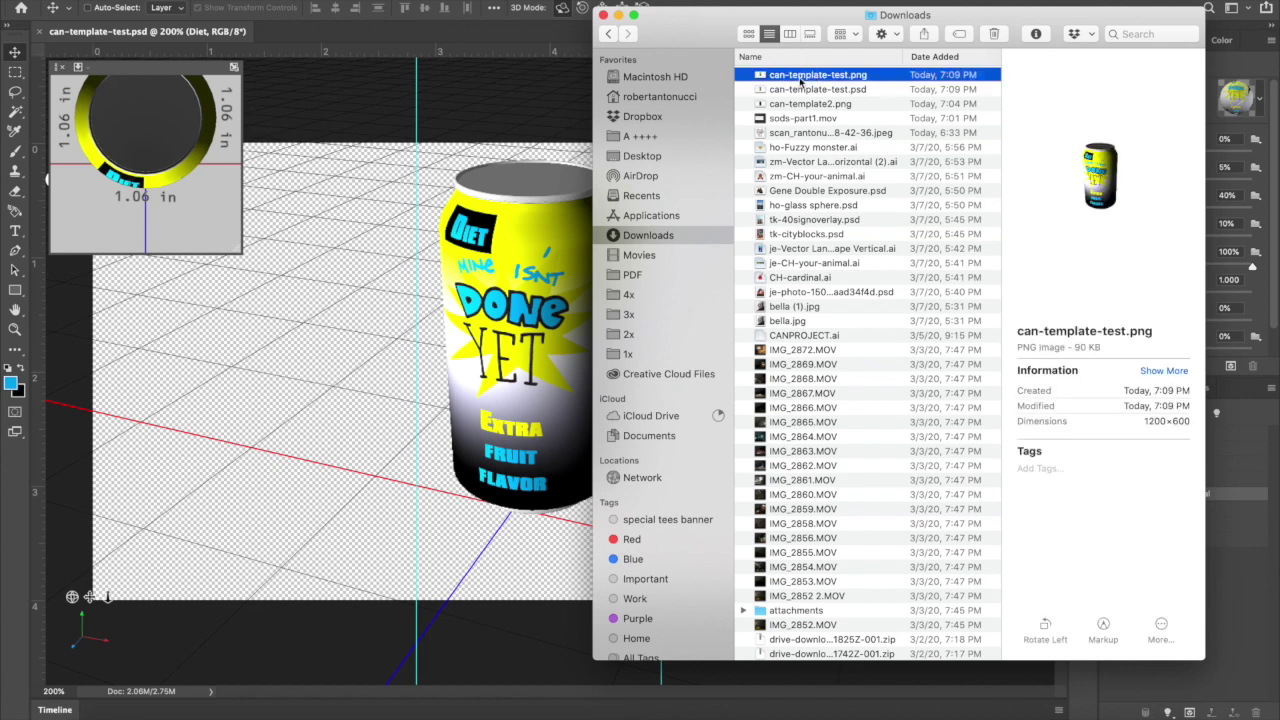
key(space)
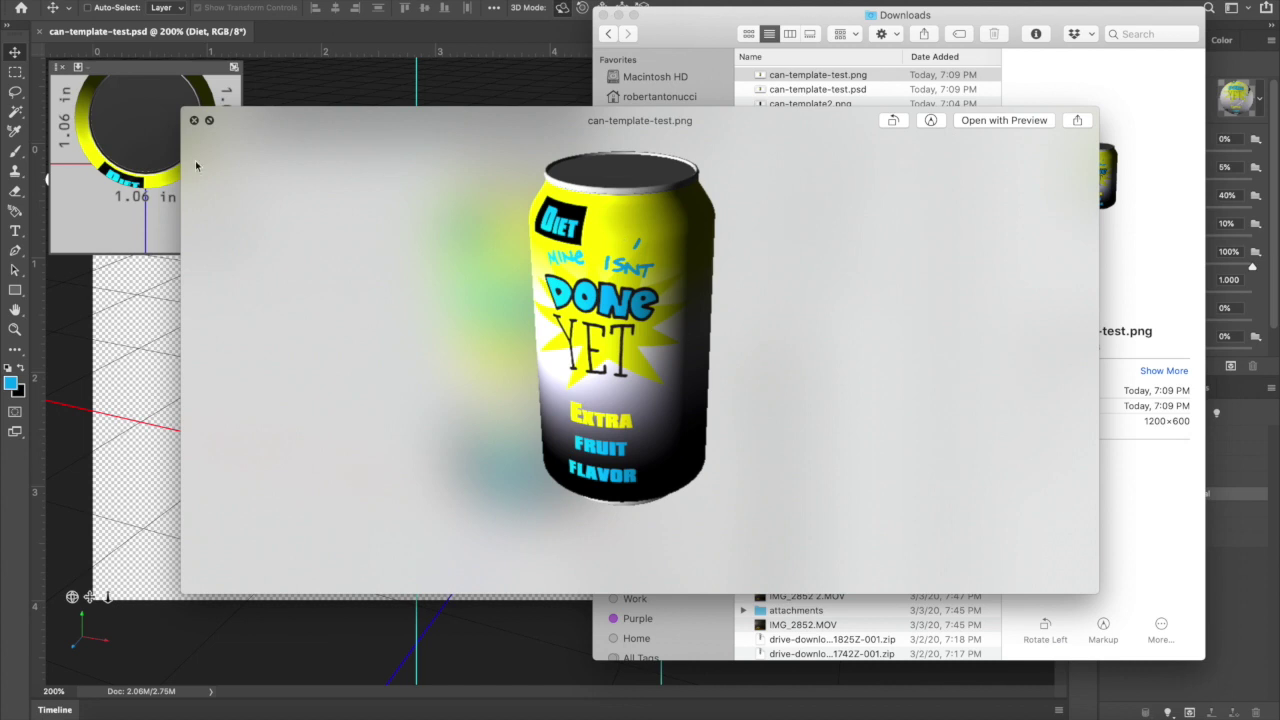
click(206, 119)
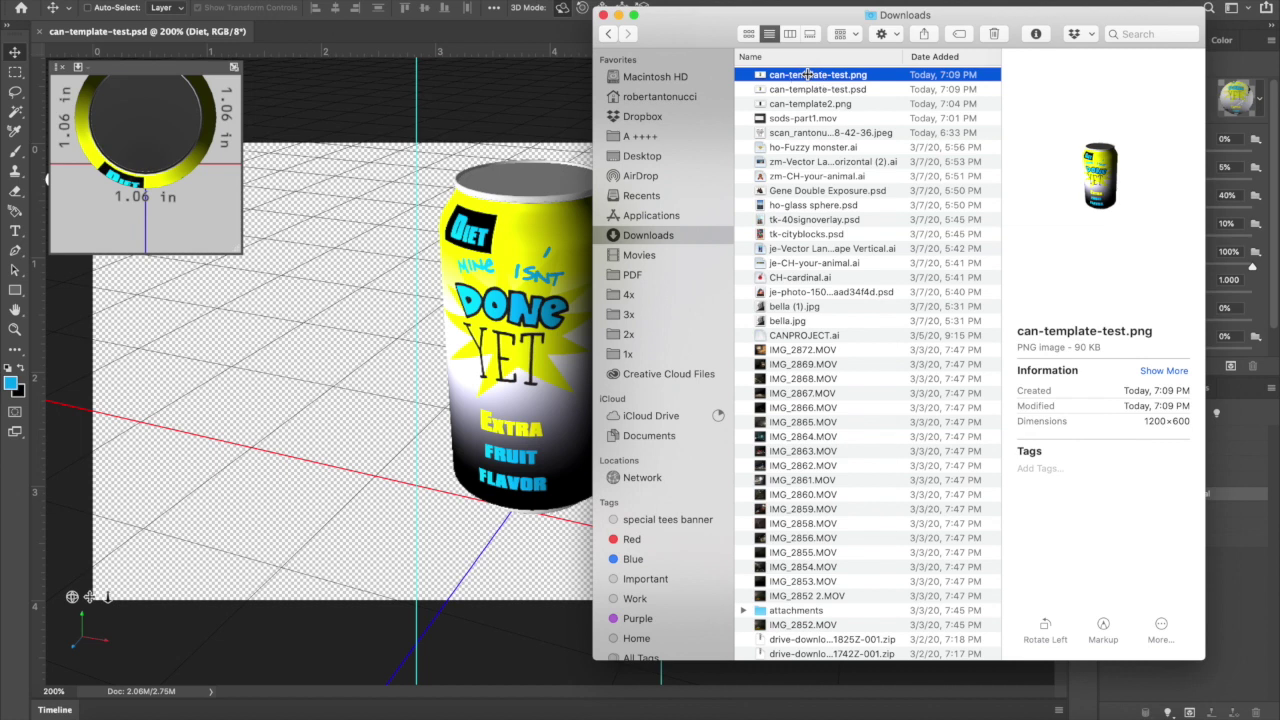
key(space)
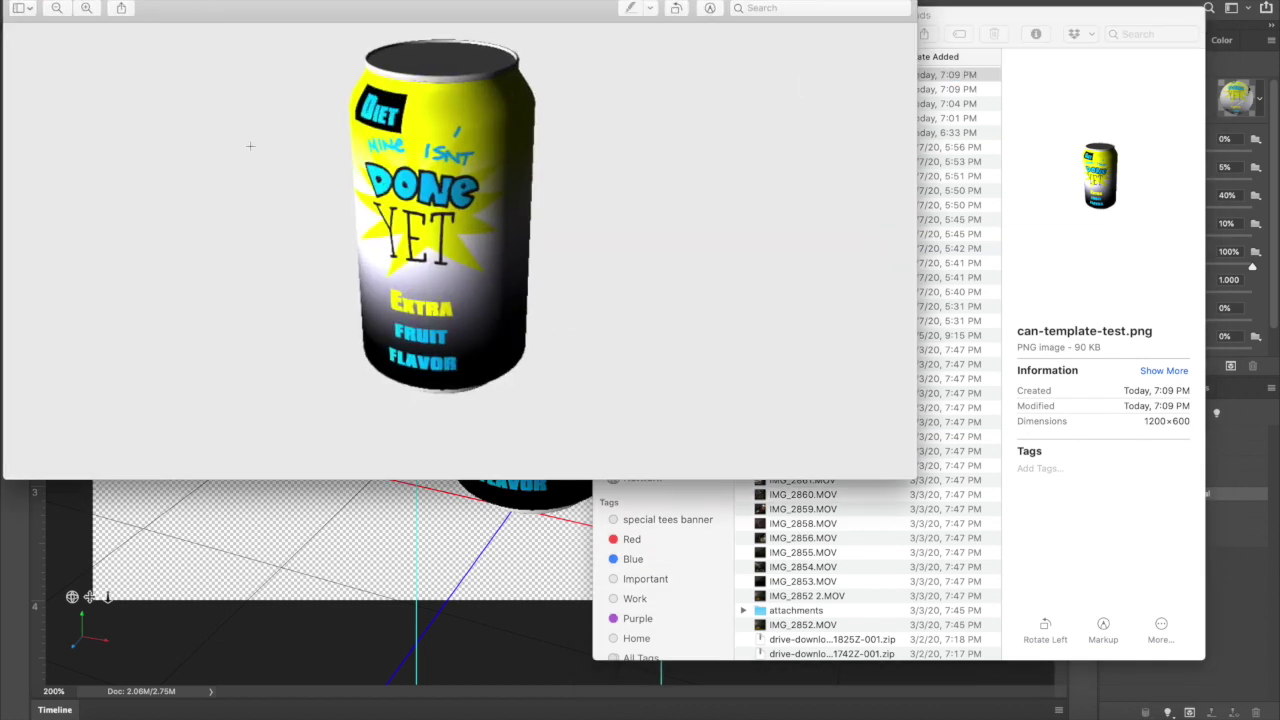
key(space)
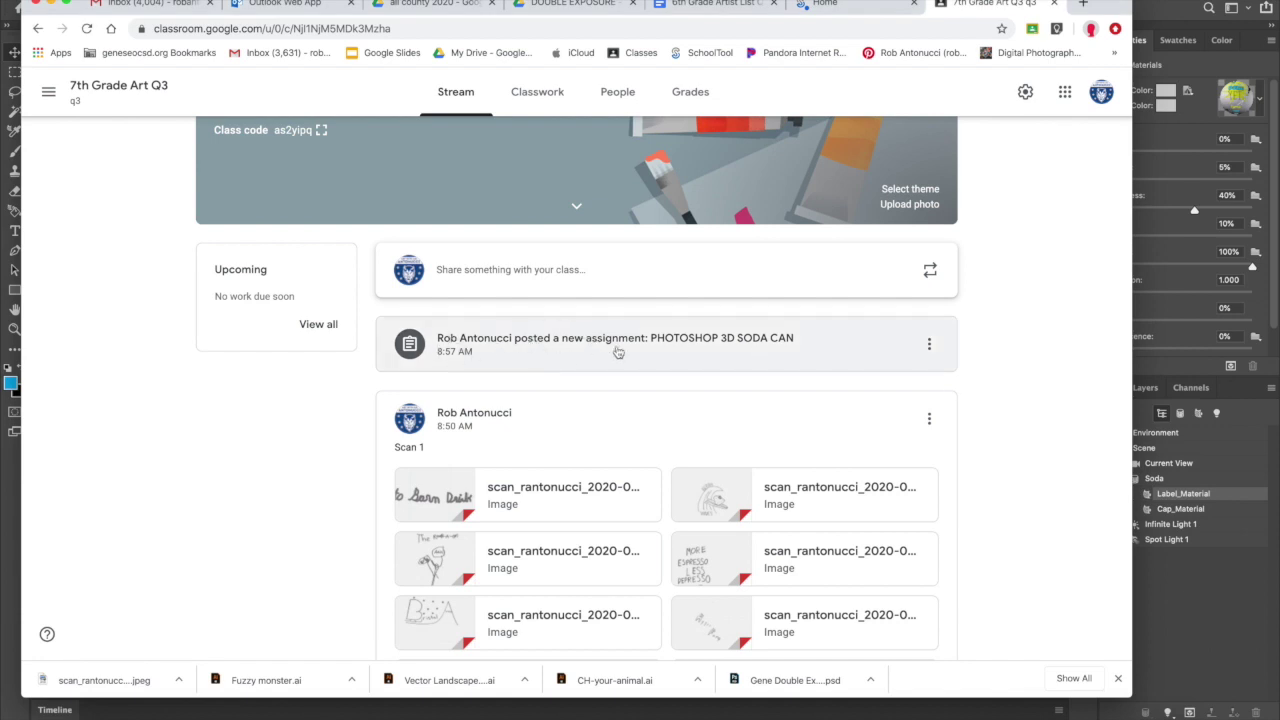
- Open the PHOTOSHOP 3D SODA CAN assignment in Google Classroom and view its instructions with the attached template
click(740, 358)
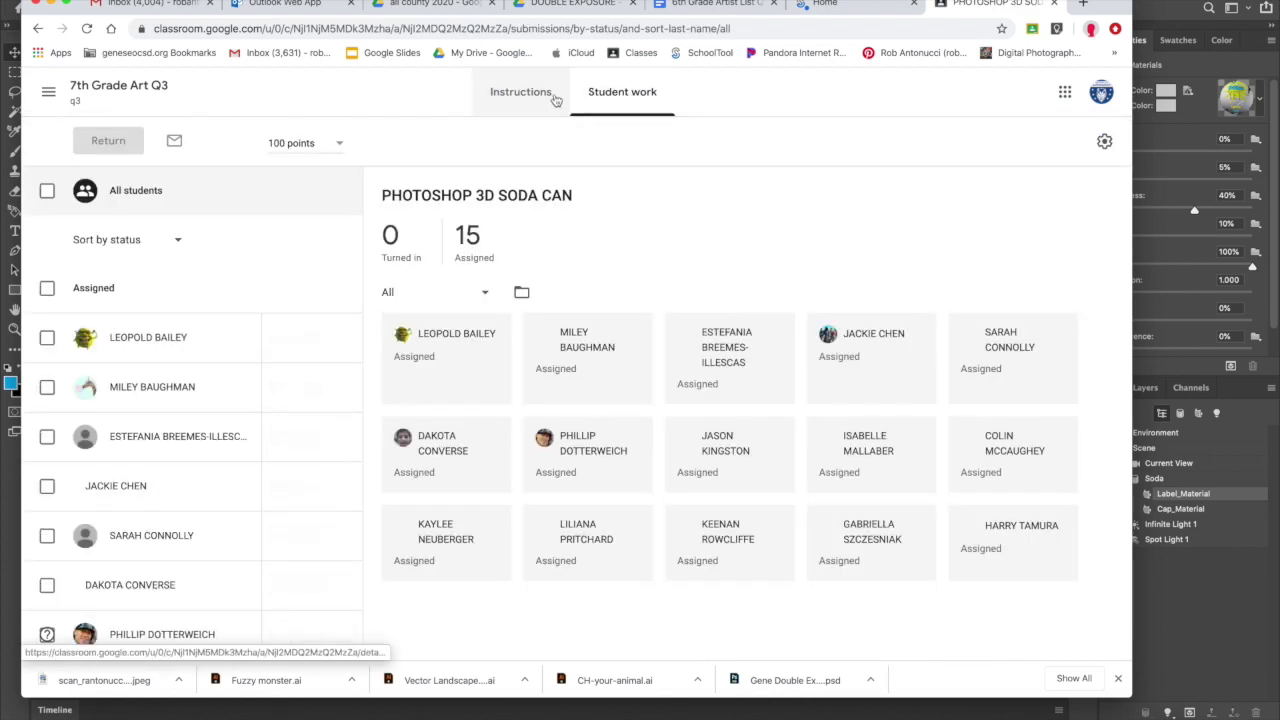
click(522, 94)
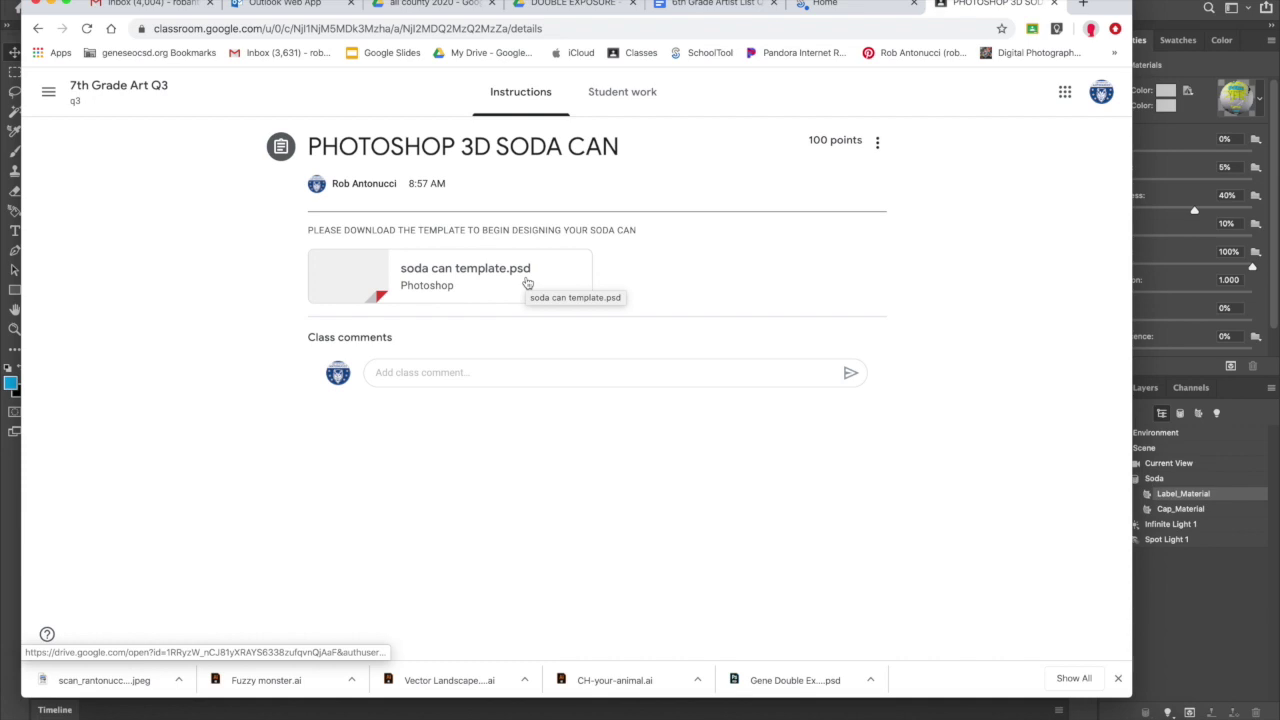
click(877, 143)
click(915, 170)
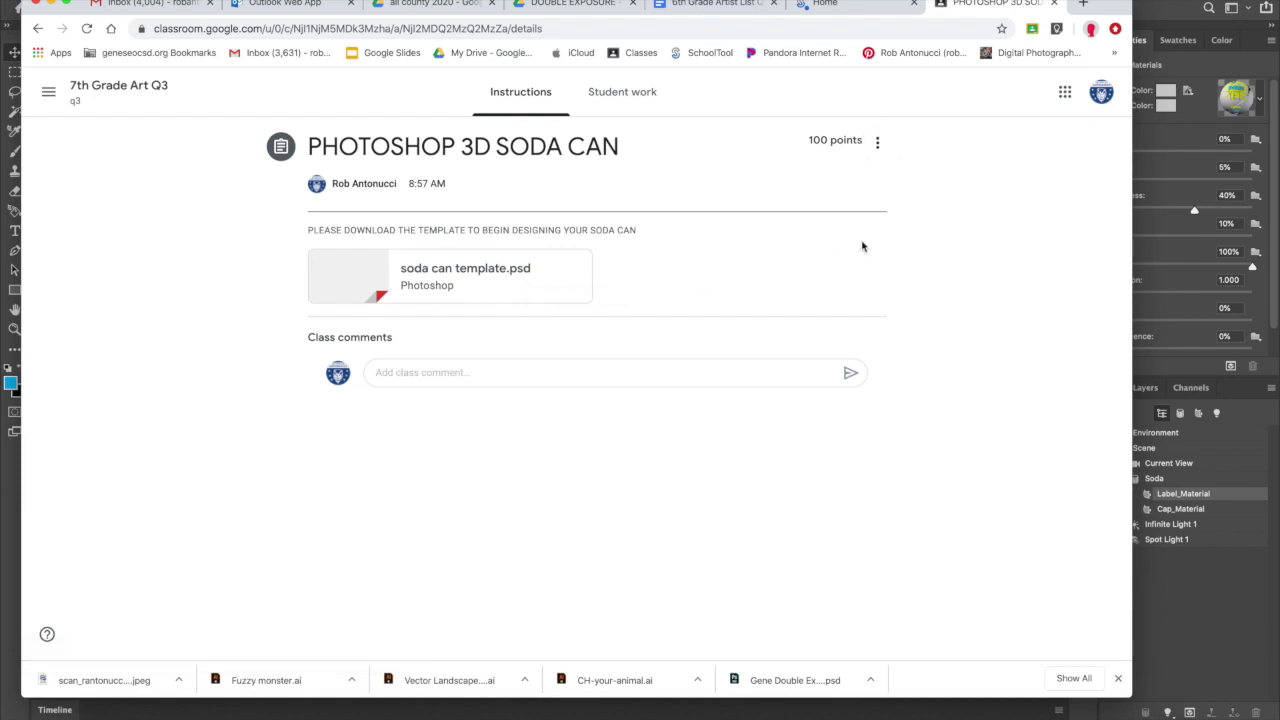